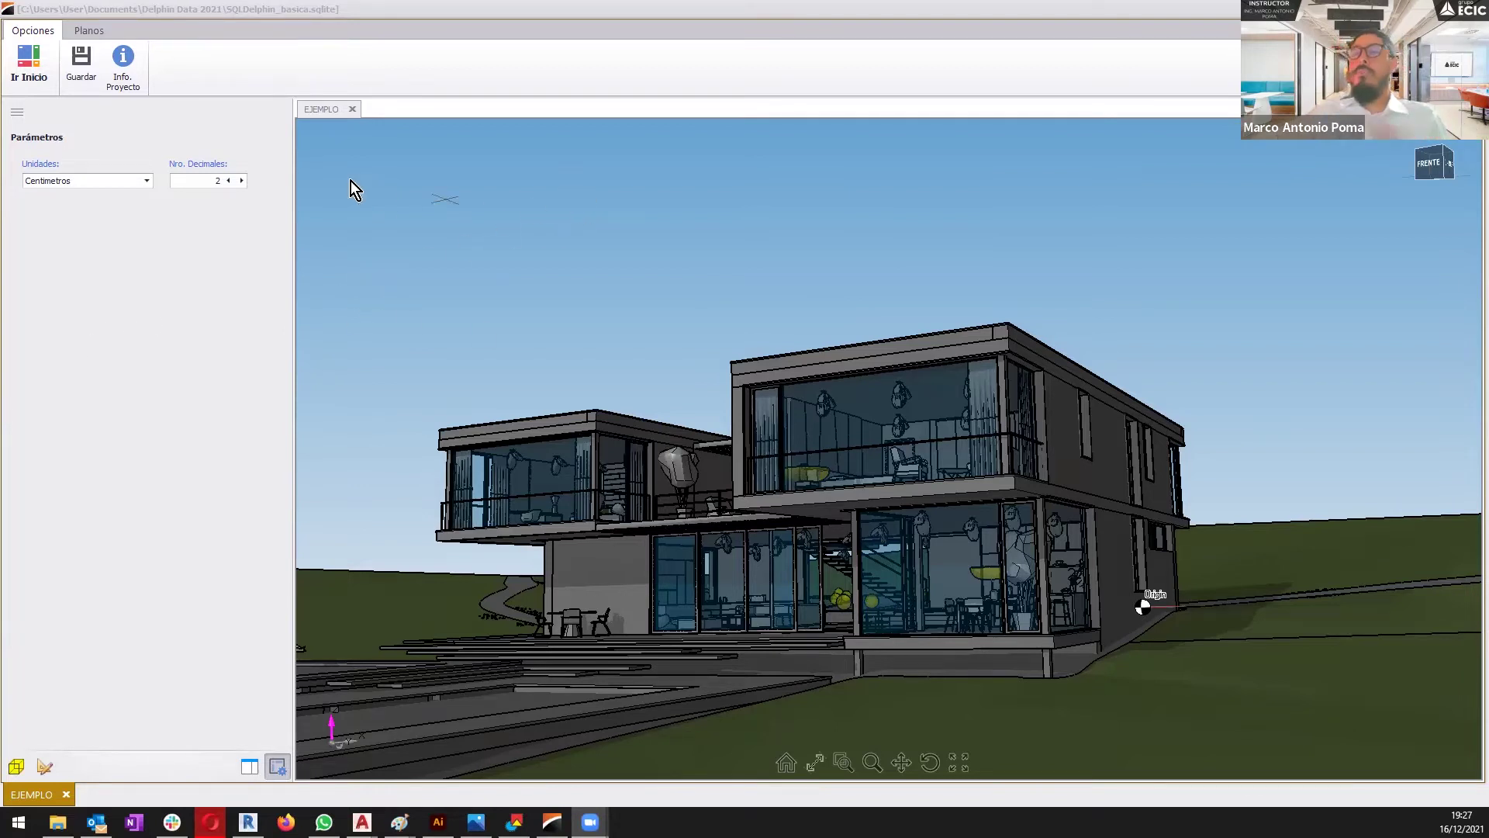
- Return to the project list and open the EJEMPLO project
{"action": "left_click", "coordinate": [37, 67]}
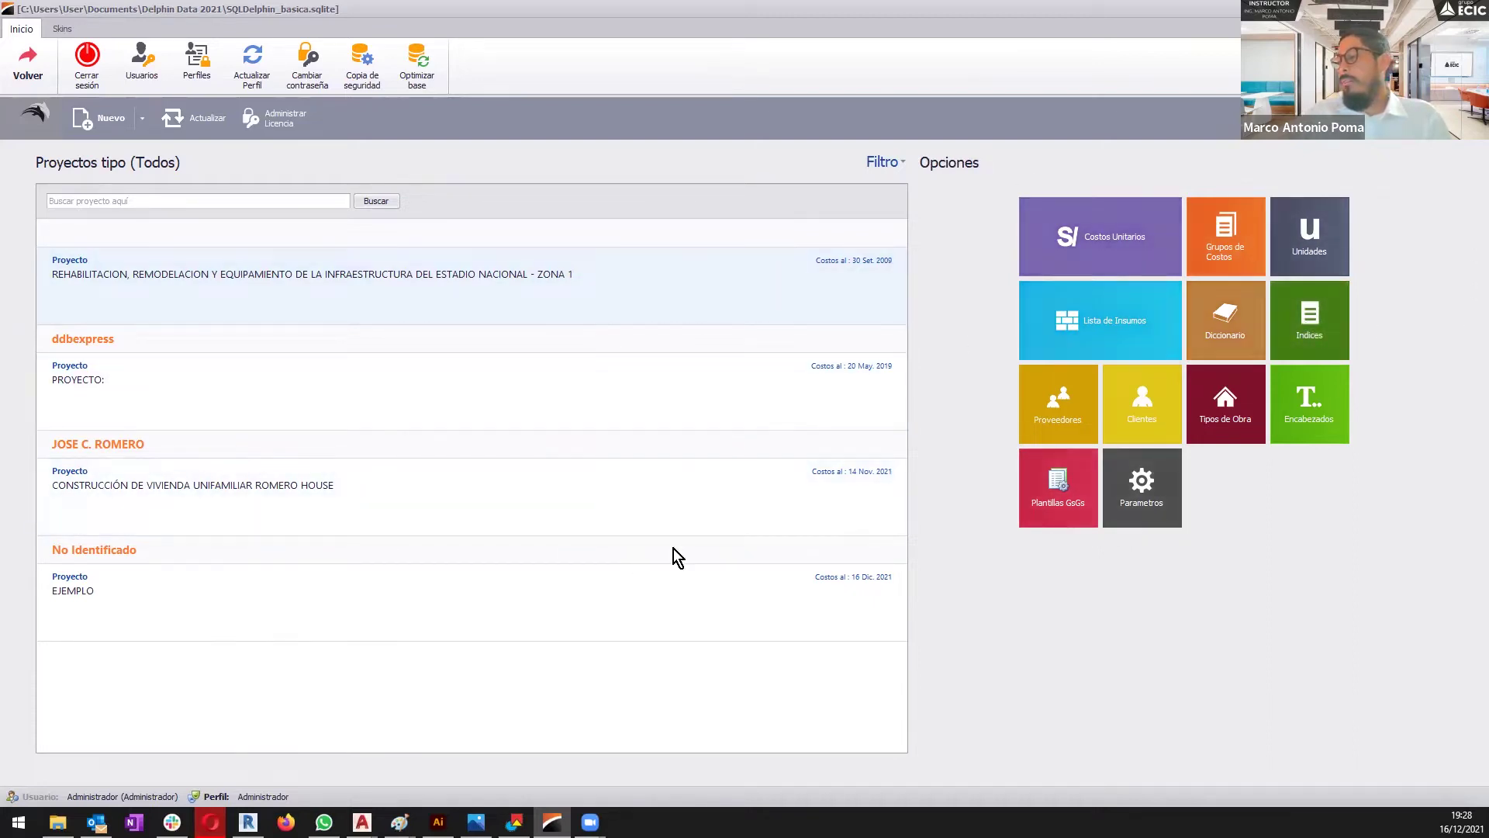
{"action": "mouse_move", "coordinate": [758, 631]}
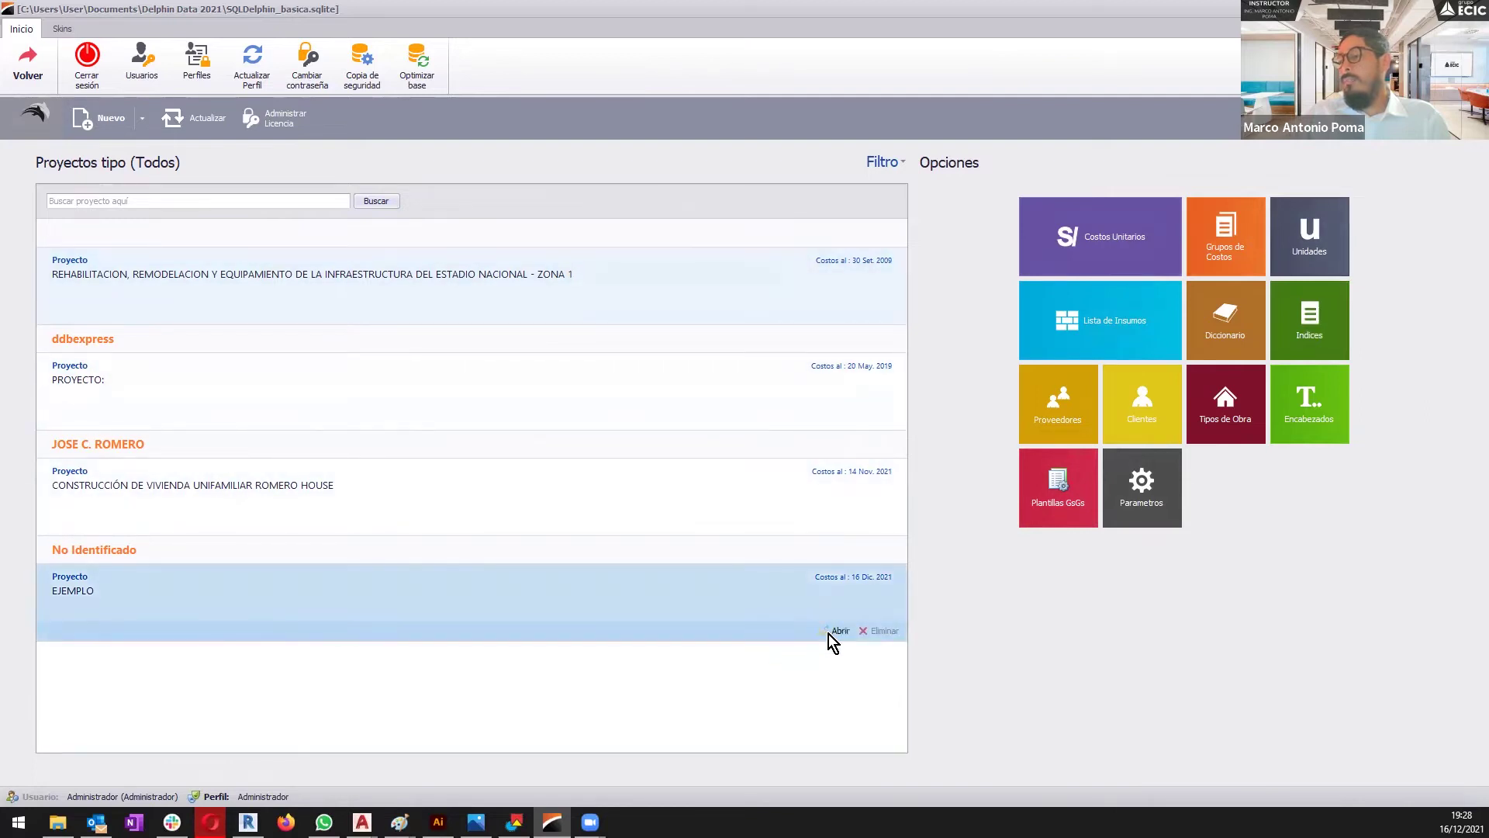
{"action": "left_click", "coordinate": [837, 630]}
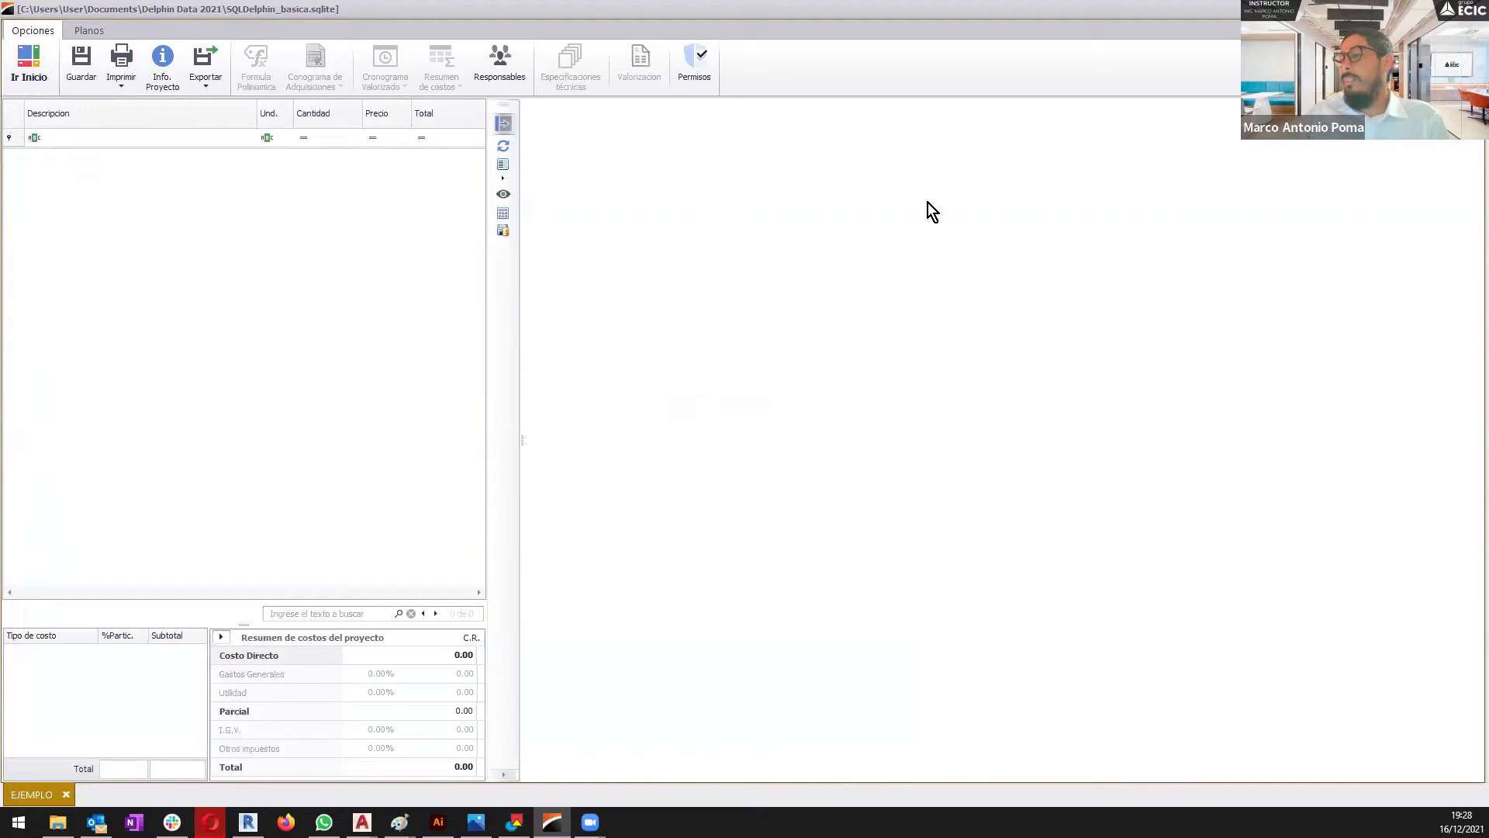
{"action": "left_click", "coordinate": [161, 140]}
{"action": "right_click", "coordinate": [190, 169]}
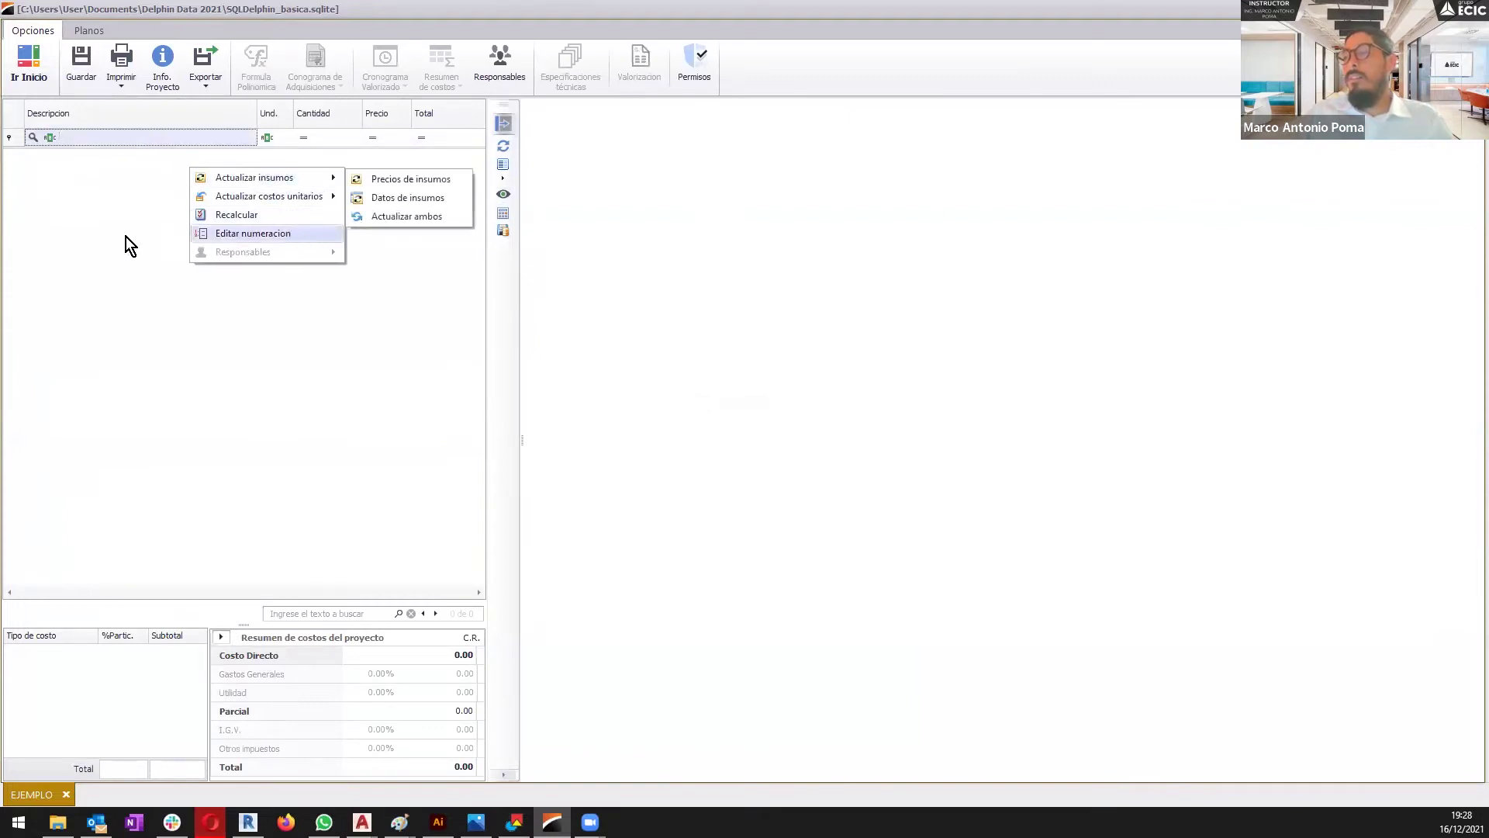
{"action": "left_click", "coordinate": [119, 198]}
{"action": "right_click", "coordinate": [112, 161]}
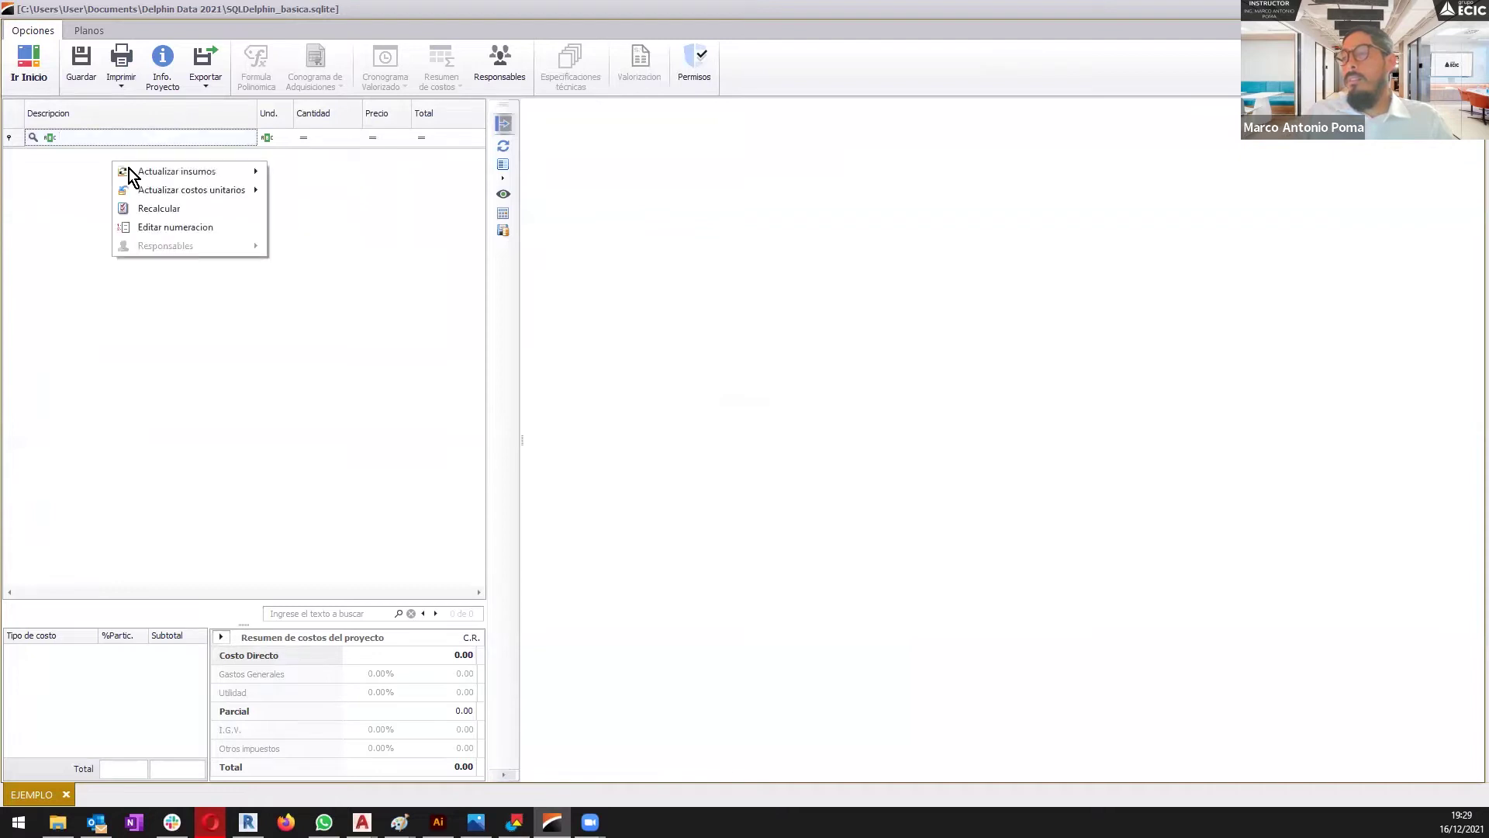
{"action": "left_click", "coordinate": [340, 234]}
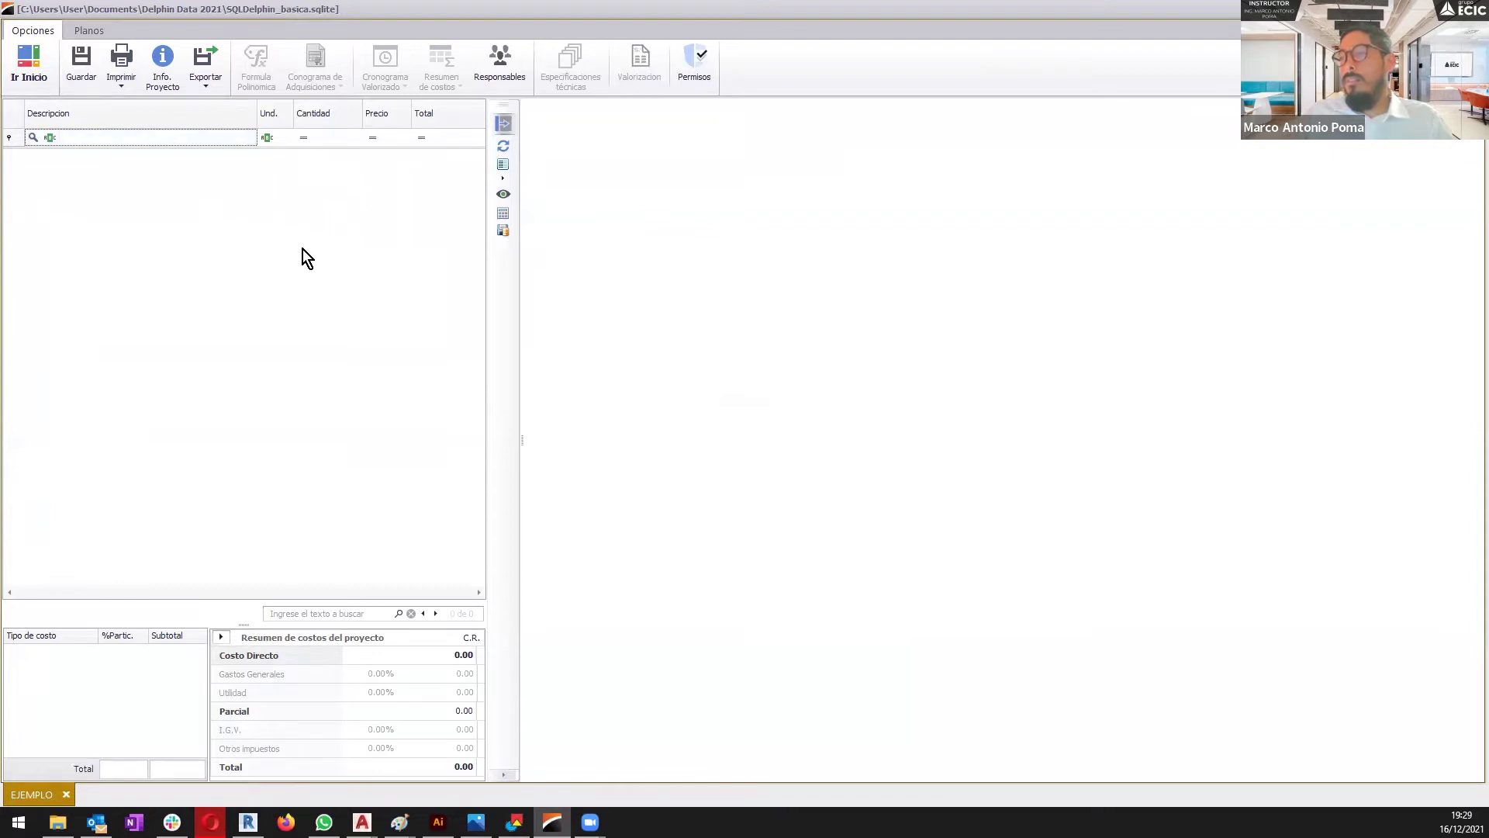
- Save the EJEMPLO project
{"action": "left_click", "coordinate": [85, 68]}
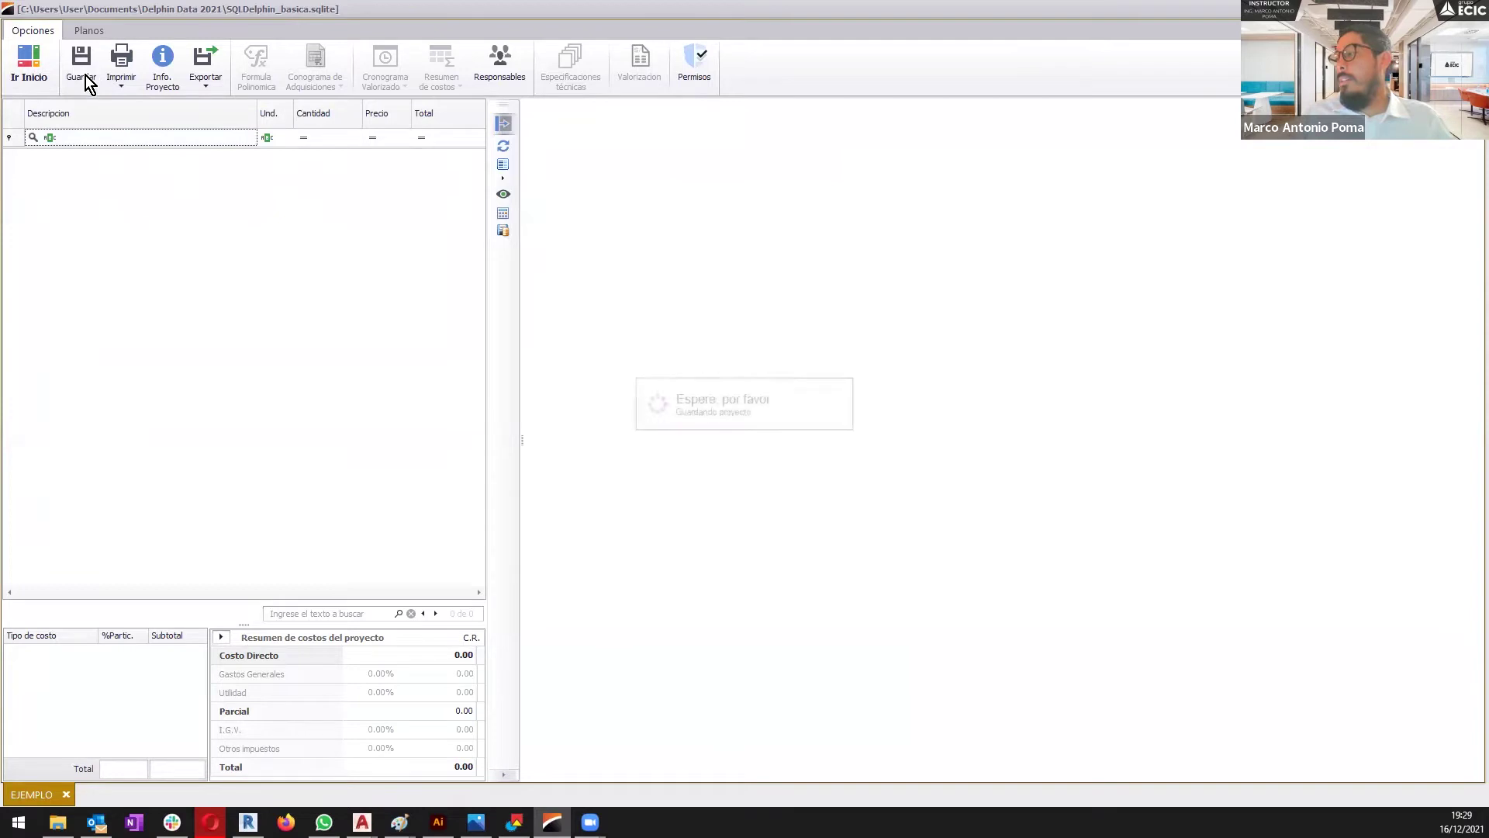
{"action": "right_click", "coordinate": [376, 257]}
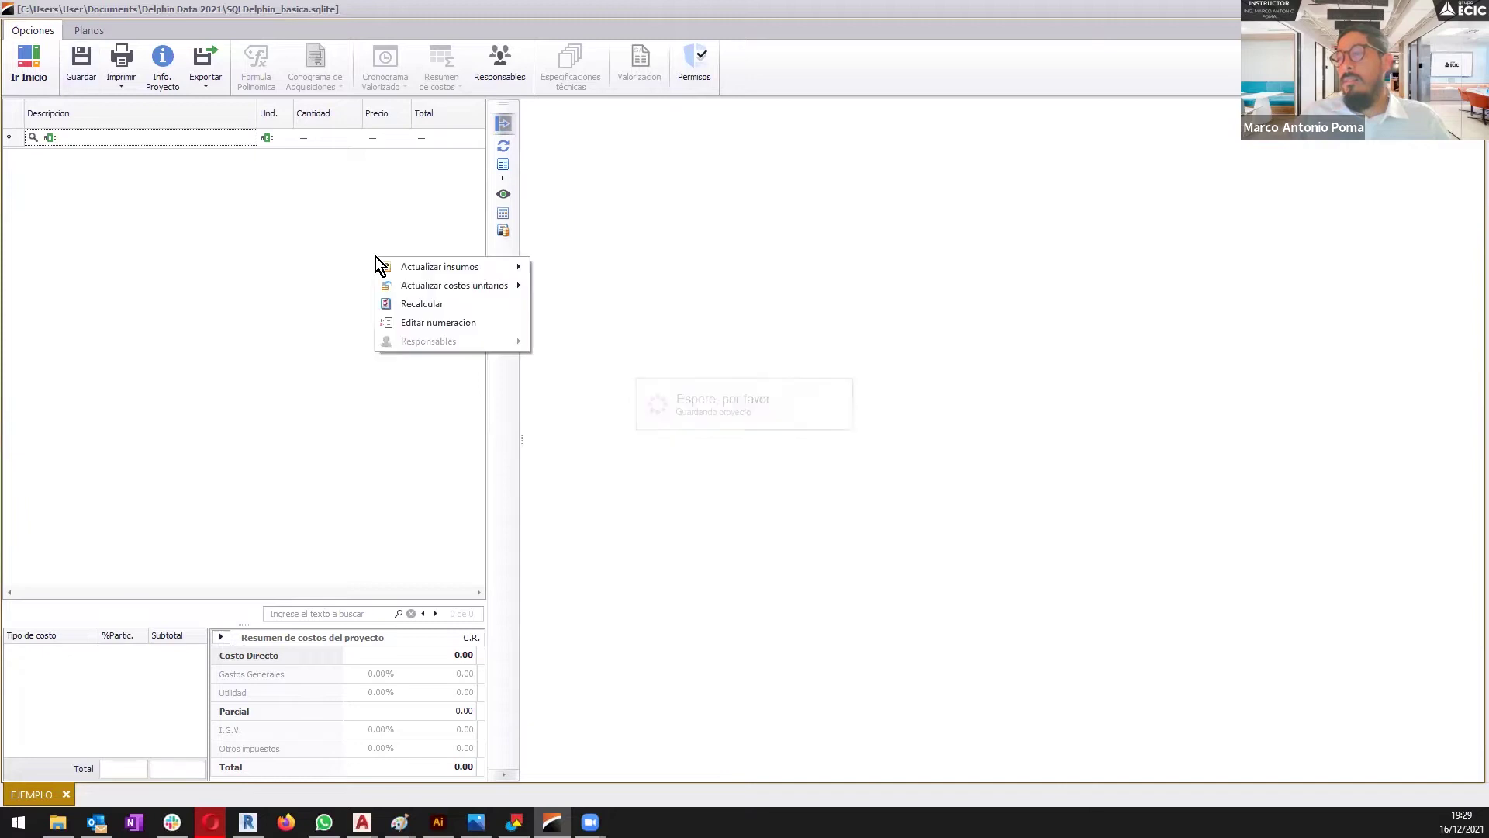
{"action": "left_click", "coordinate": [593, 248]}
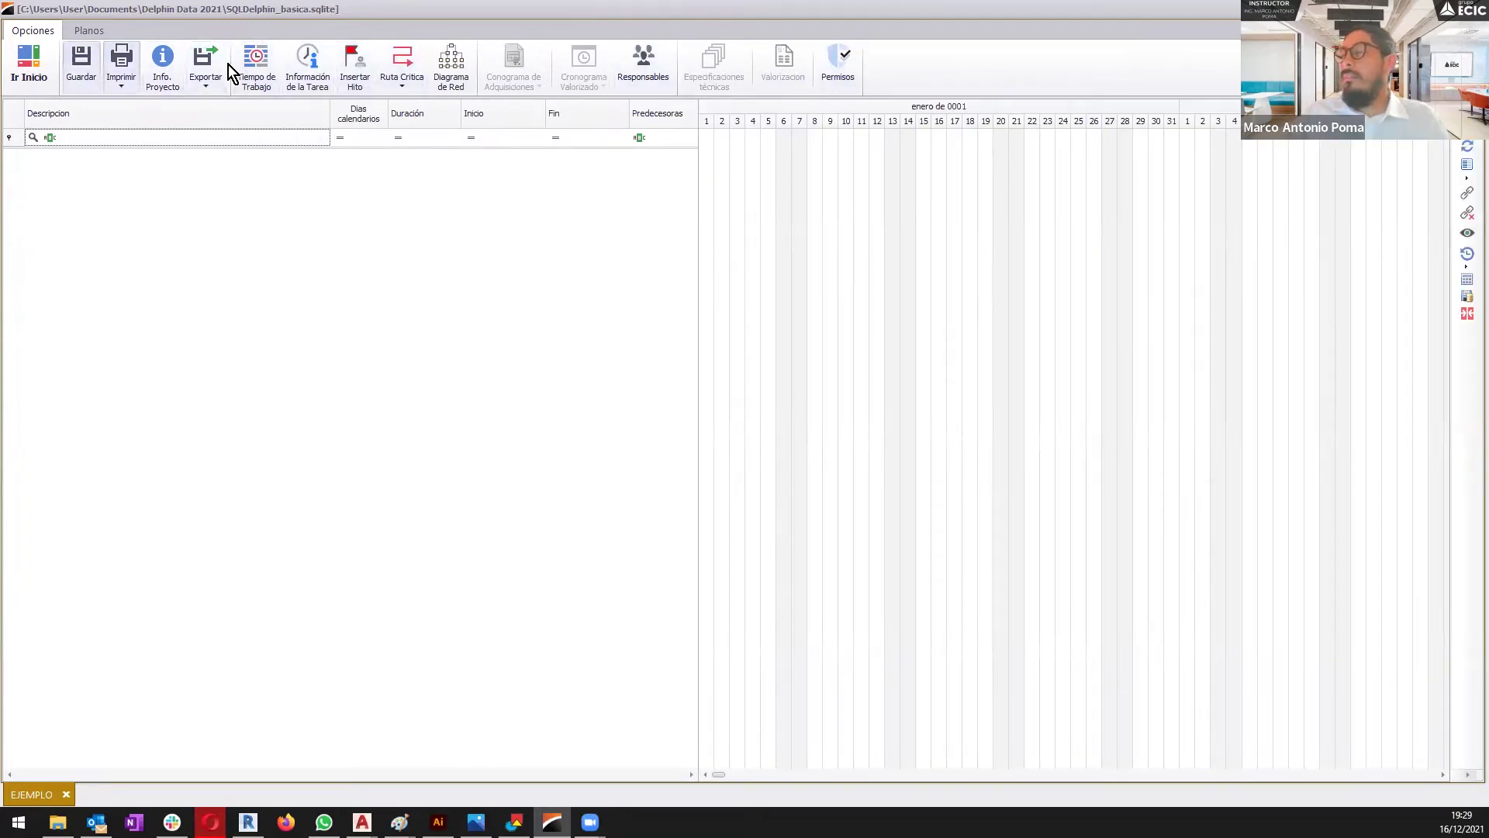
- Open the CONSTRUCCIÓN DE VIVIENDA UNIFAMILIAR project and look through its budget items and Gantt schedule
{"action": "left_click", "coordinate": [25, 73]}
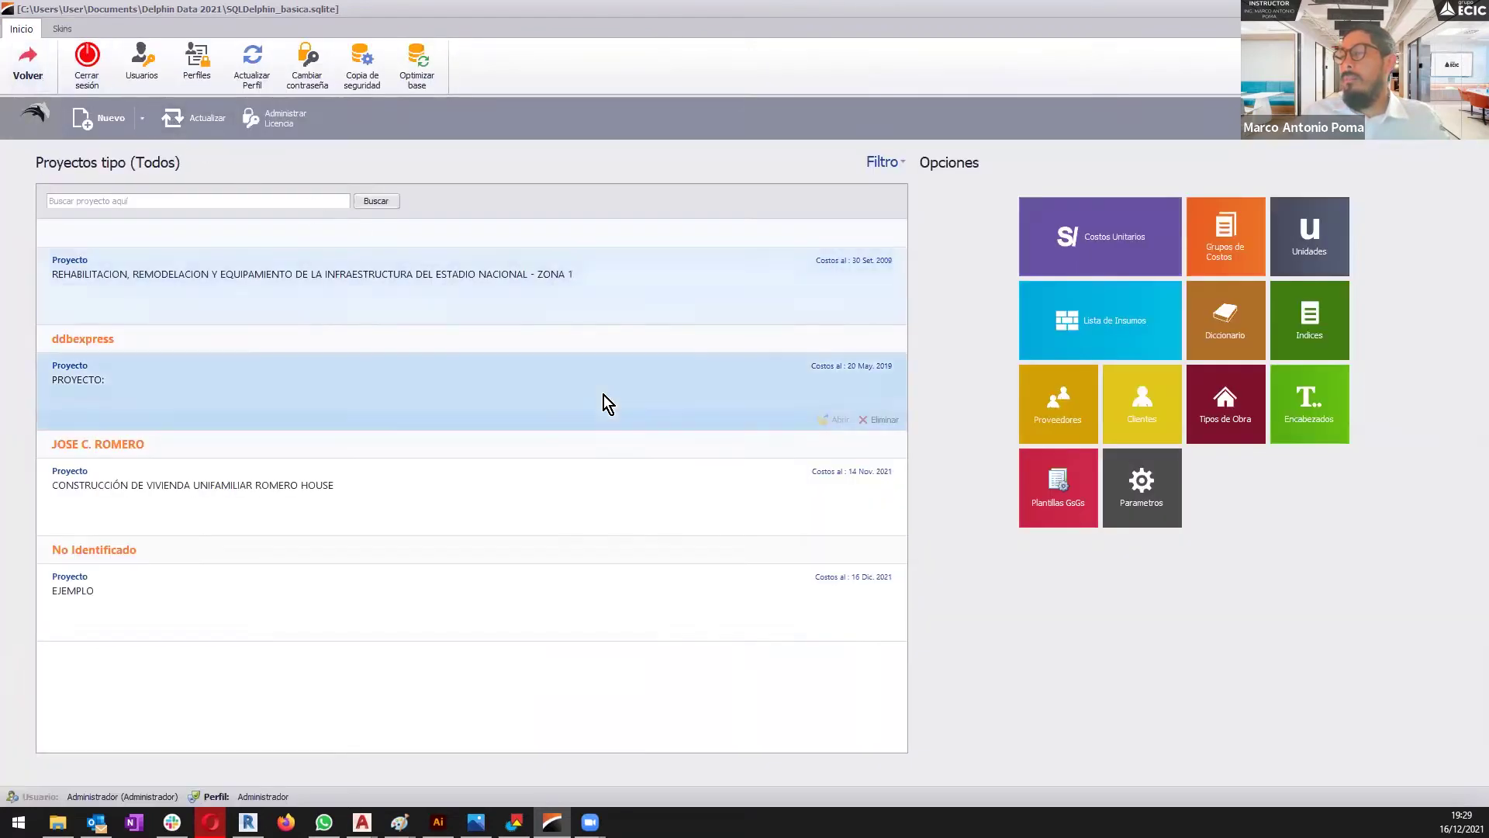
{"action": "left_click", "coordinate": [822, 523]}
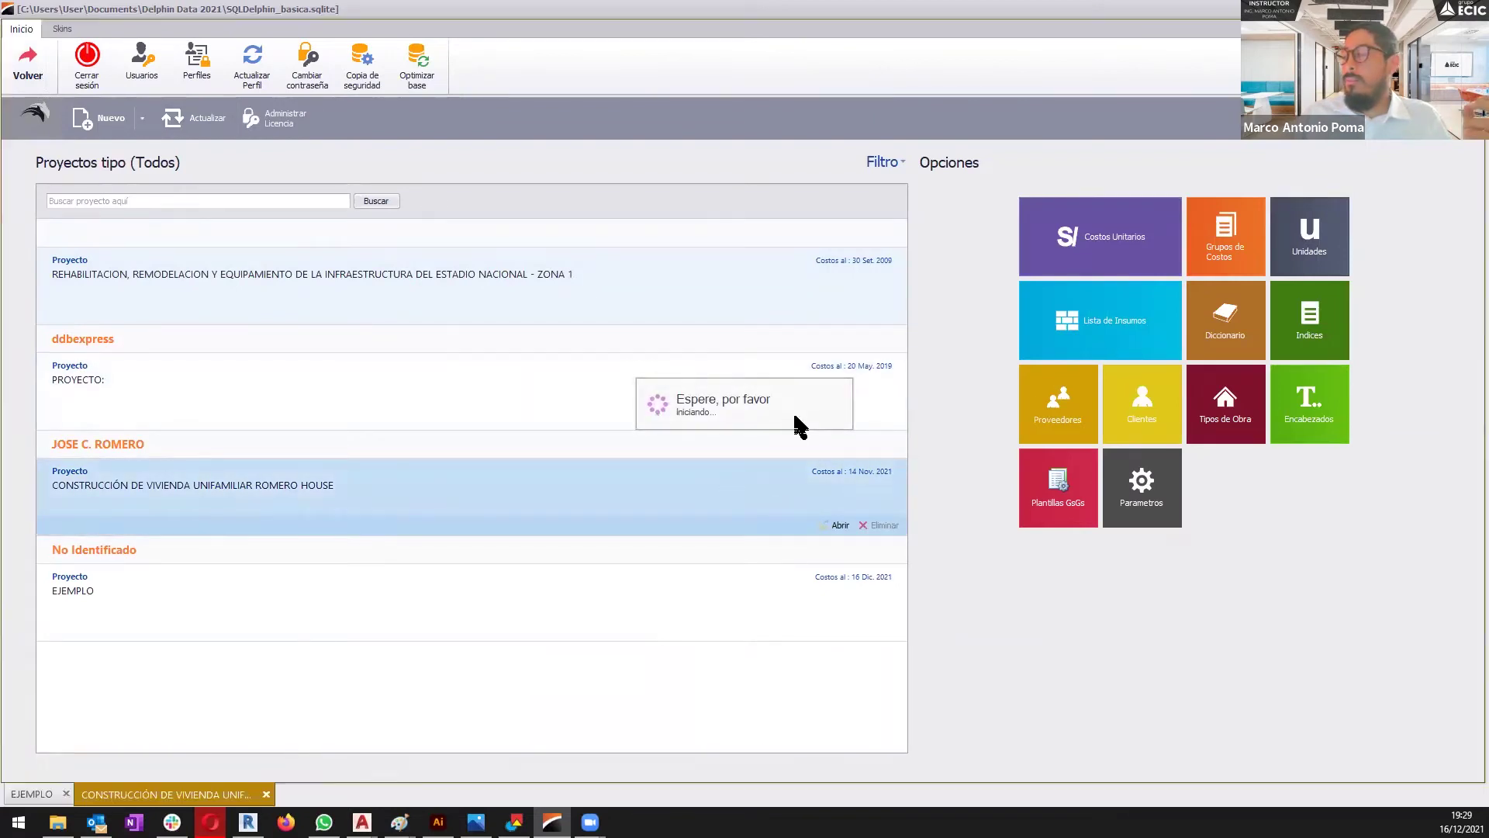
{"action": "scroll", "coordinate": [372, 364], "scroll_direction": "down", "scroll_amount": 7}
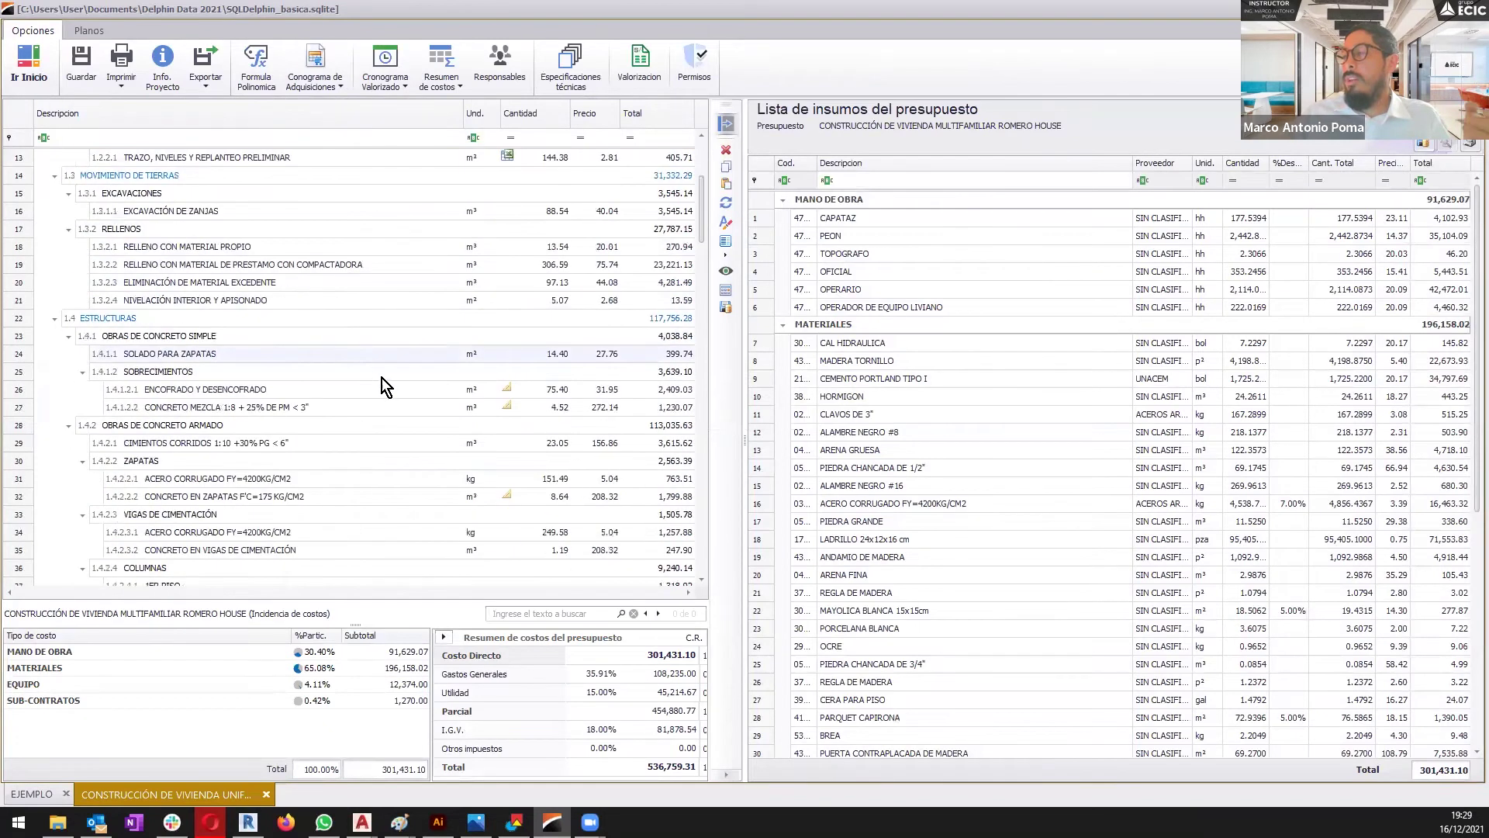
{"action": "scroll", "coordinate": [394, 393], "scroll_direction": "down", "scroll_amount": 11}
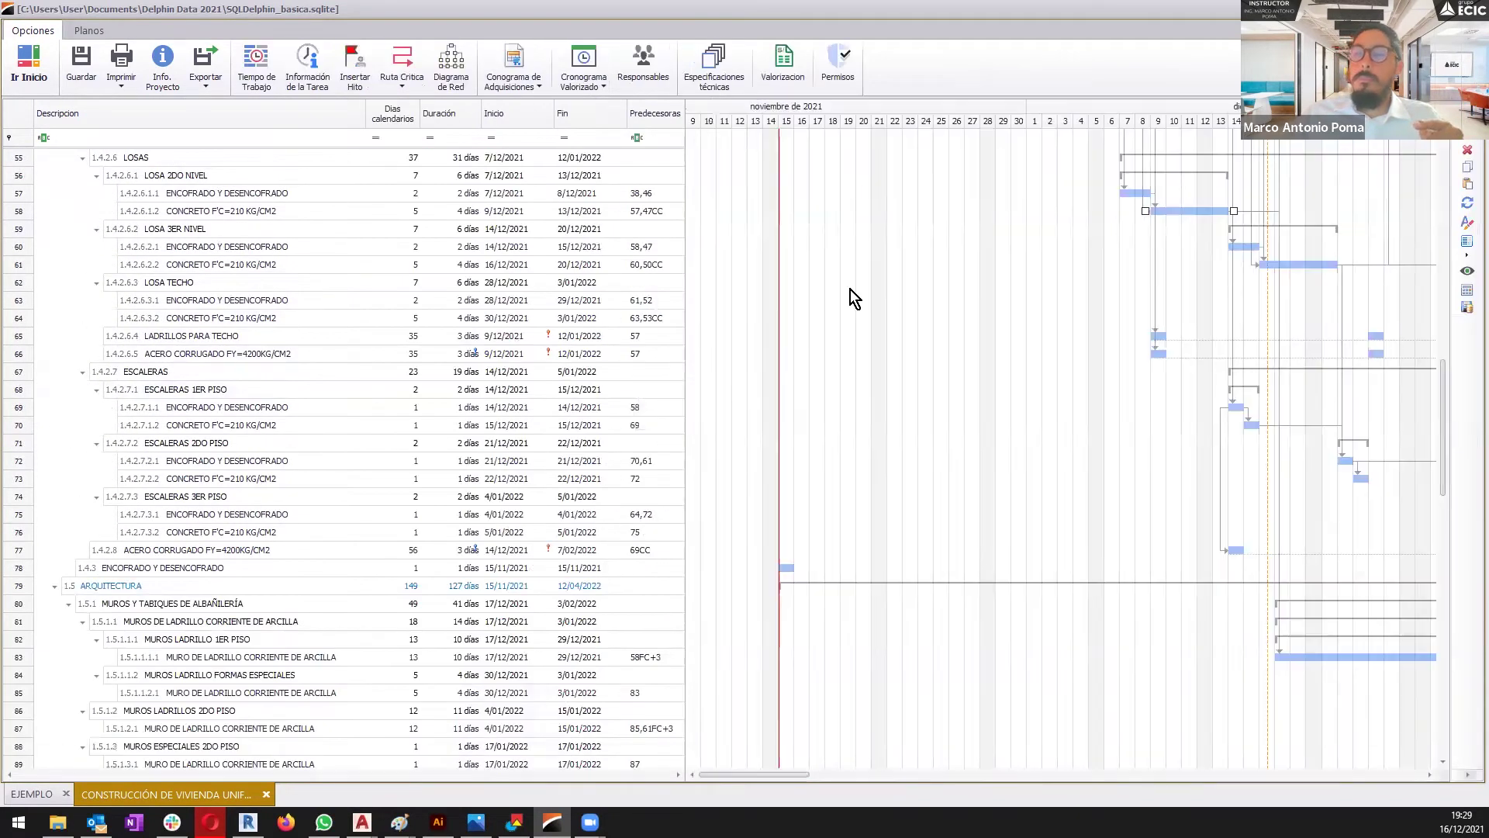
{"action": "scroll", "coordinate": [876, 527], "scroll_direction": "up", "scroll_amount": 11}
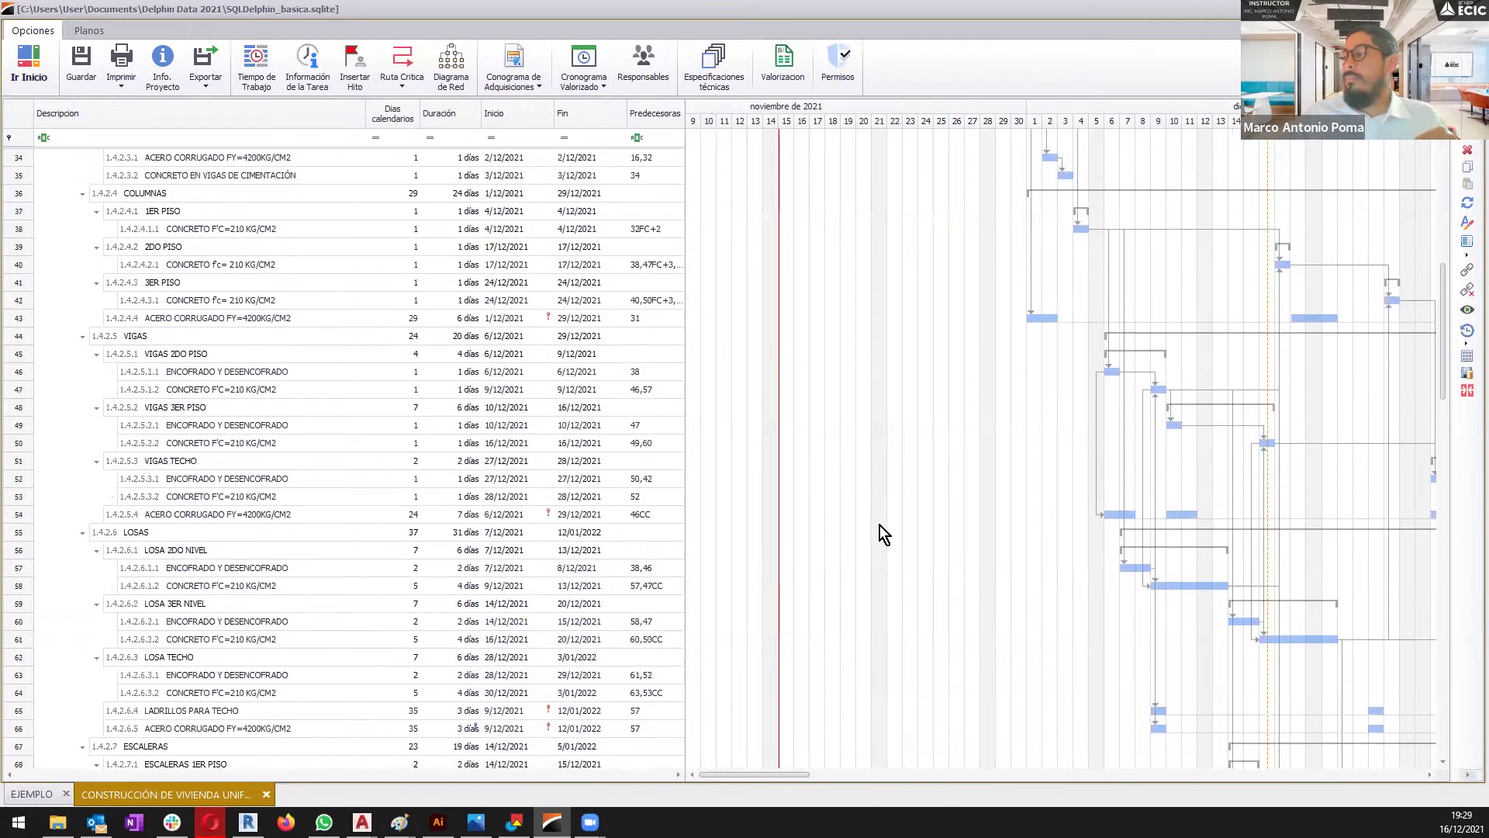
{"action": "scroll", "coordinate": [880, 524], "scroll_direction": "up", "scroll_amount": 7}
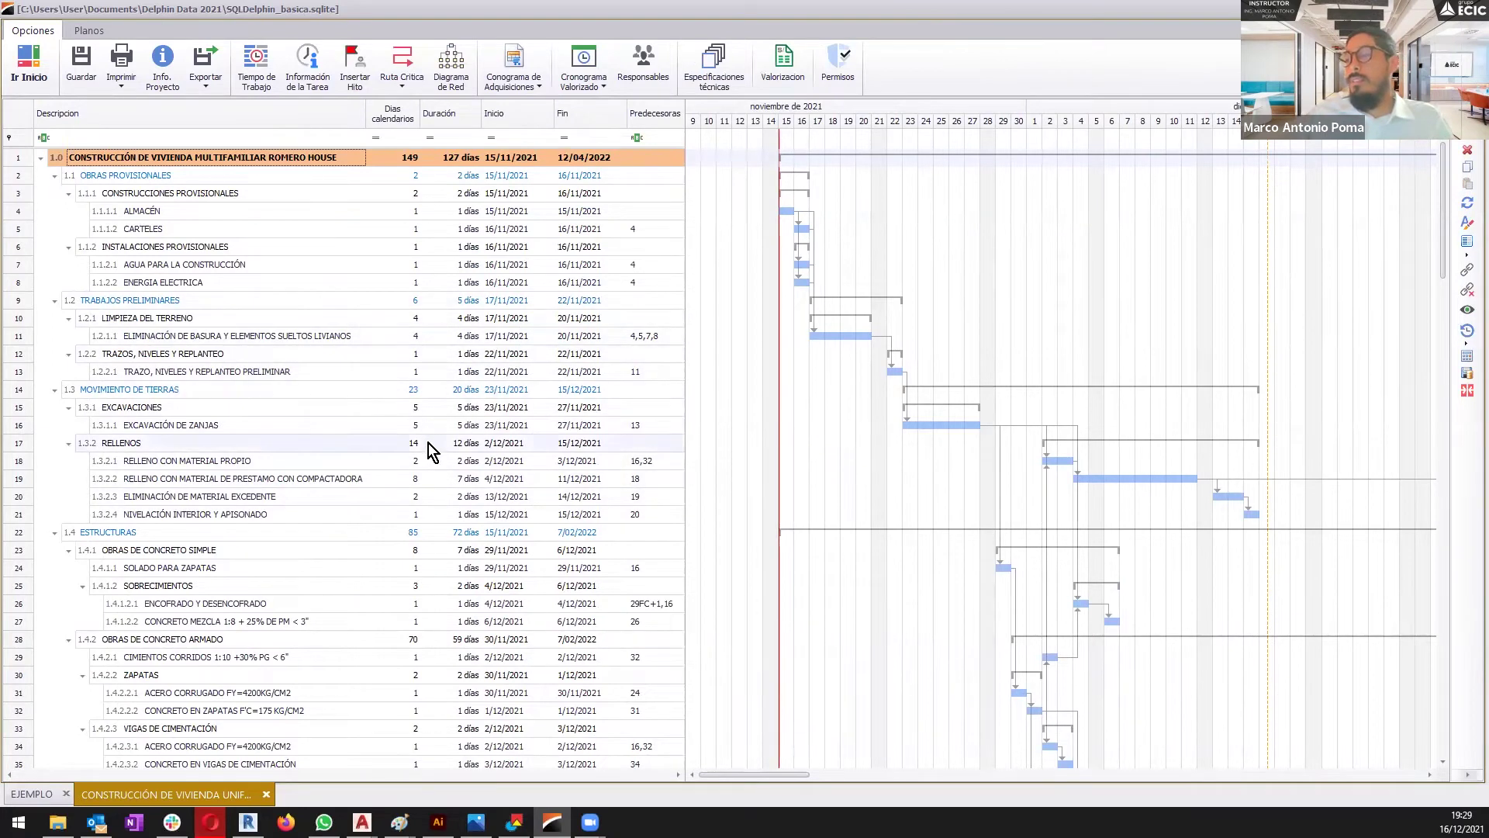
- Set the duration of task 1.3.2.1 RELLENO CON MATERIAL PROPIO to 5 days in the schedule
{"action": "left_click", "coordinate": [470, 444]}
{"action": "left_click", "coordinate": [453, 465]}
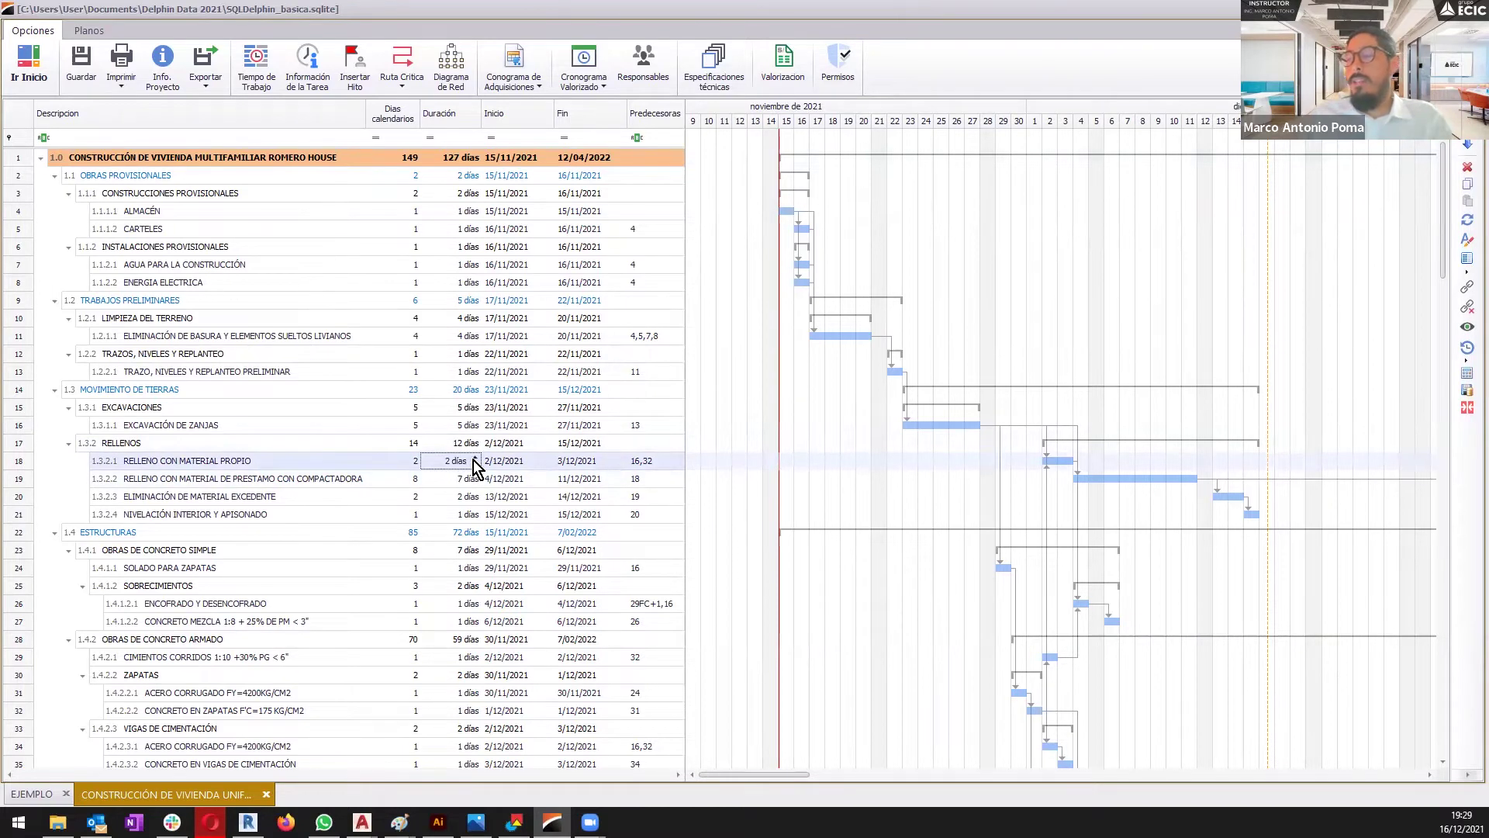
{"action": "scroll", "coordinate": [457, 468], "scroll_direction": "up", "scroll_amount": 3}
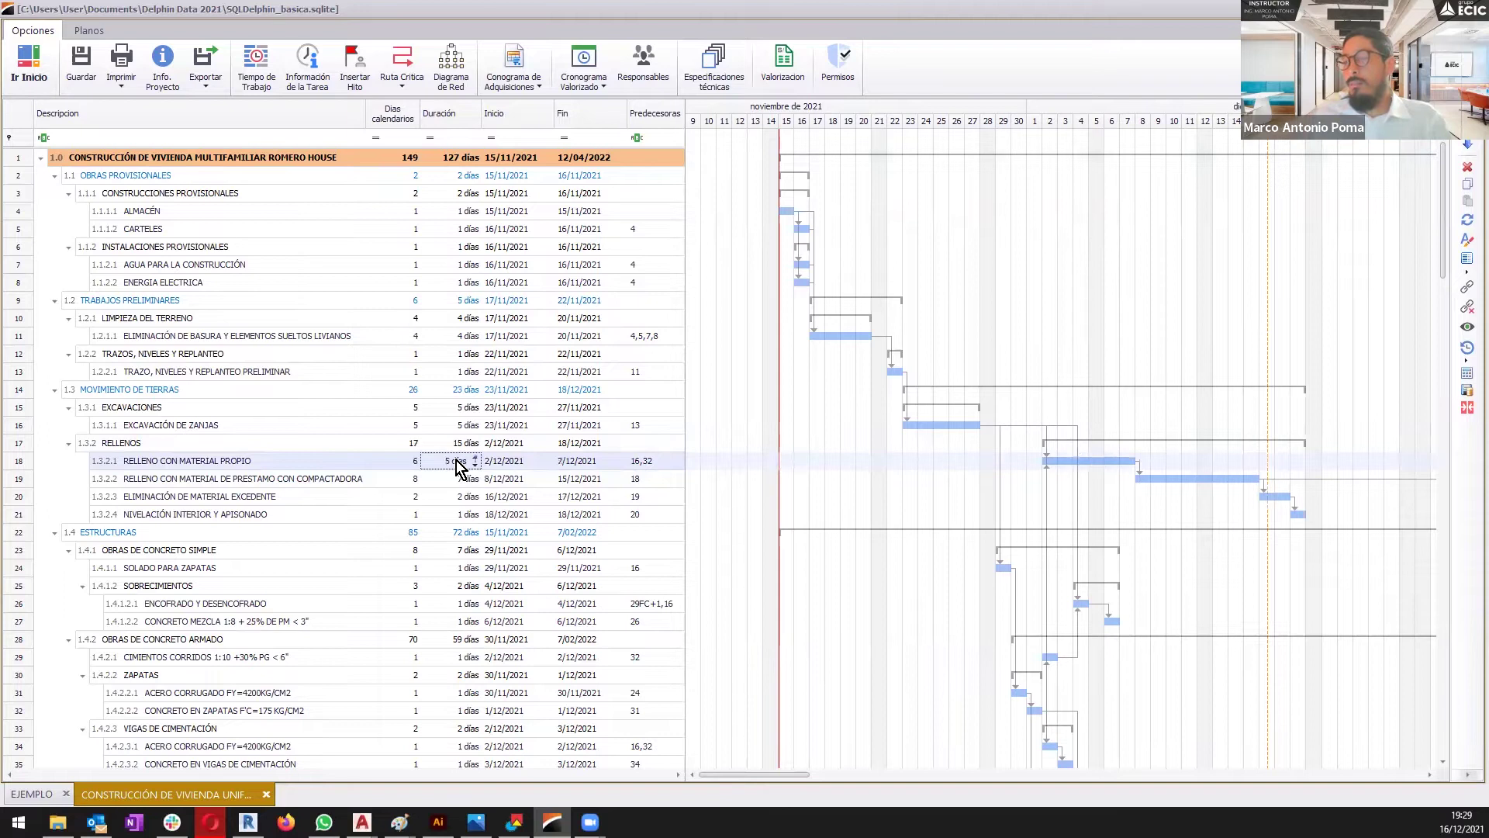
{"action": "left_click", "coordinate": [592, 450]}
- Select the RELLENO CON MATERIAL PROPIO task and switch the project to its unit cost analysis view
{"action": "mouse_move", "coordinate": [476, 459]}
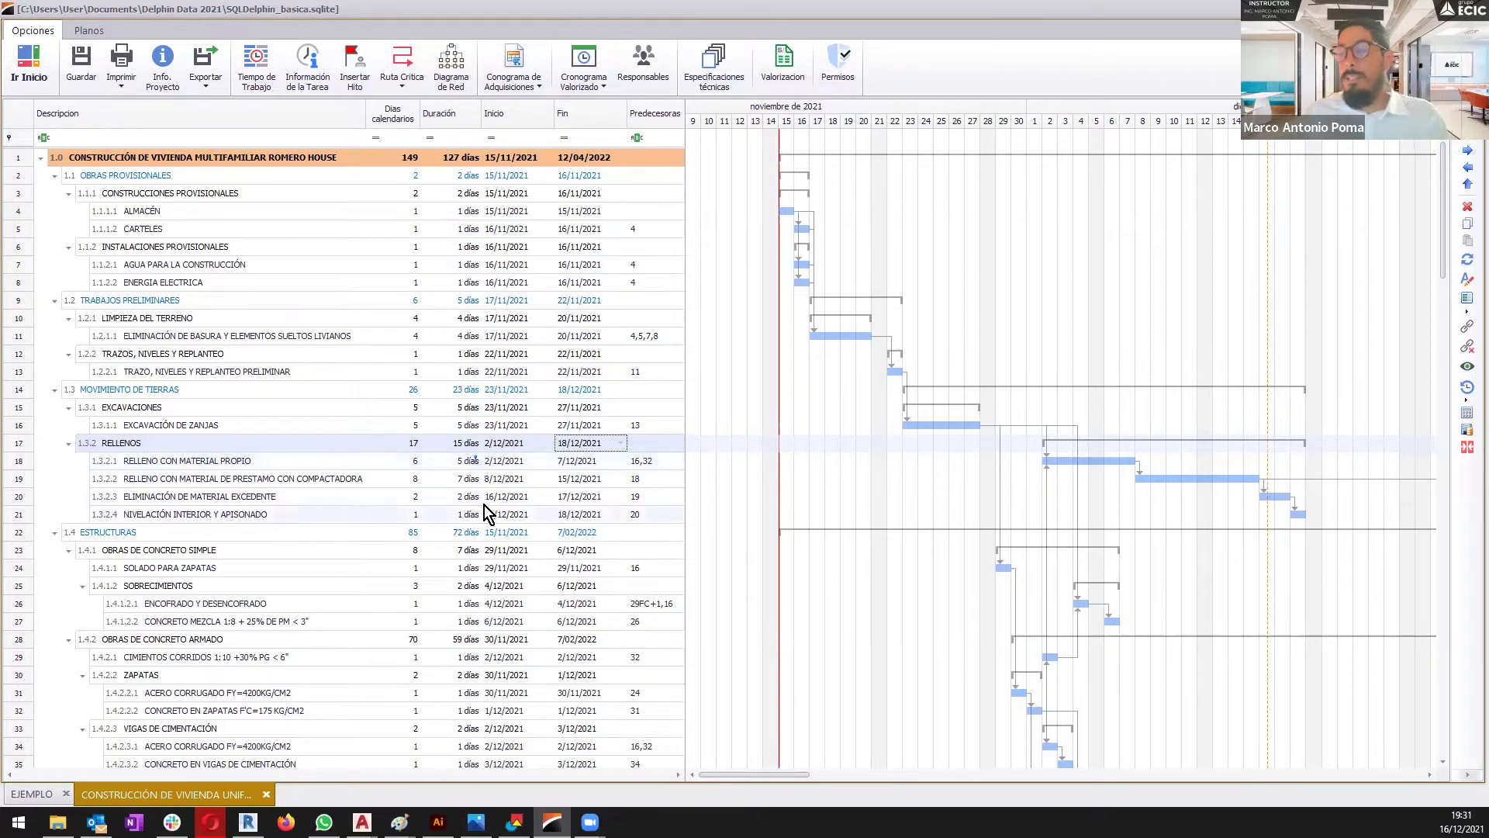
{"action": "left_click", "coordinate": [300, 462]}
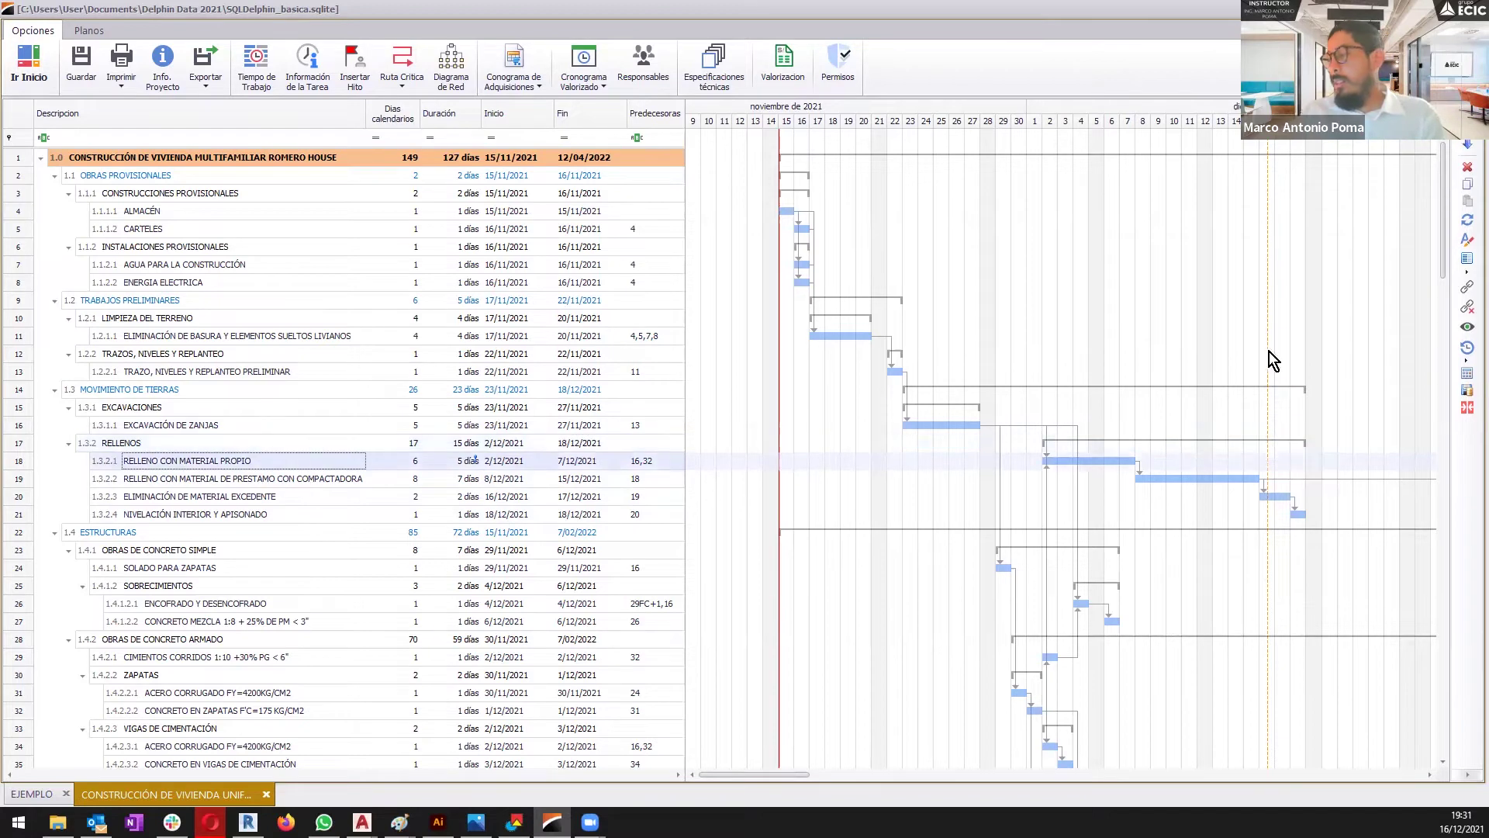
{"action": "left_click", "coordinate": [1467, 358]}
{"action": "left_click", "coordinate": [1432, 365]}
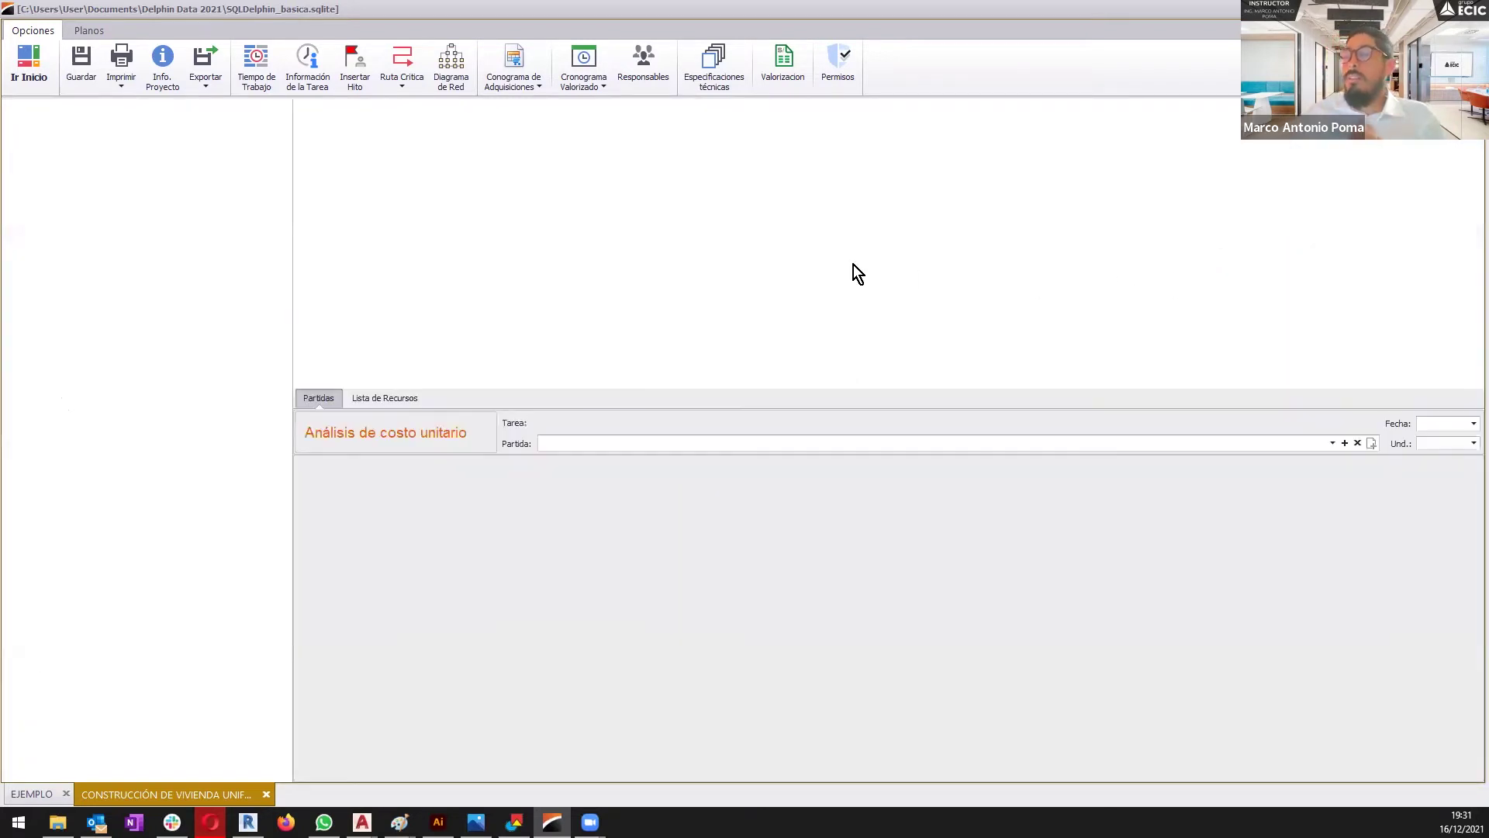
- Go back to the project list and reopen the EJEMPLO project
{"action": "left_click", "coordinate": [29, 78]}
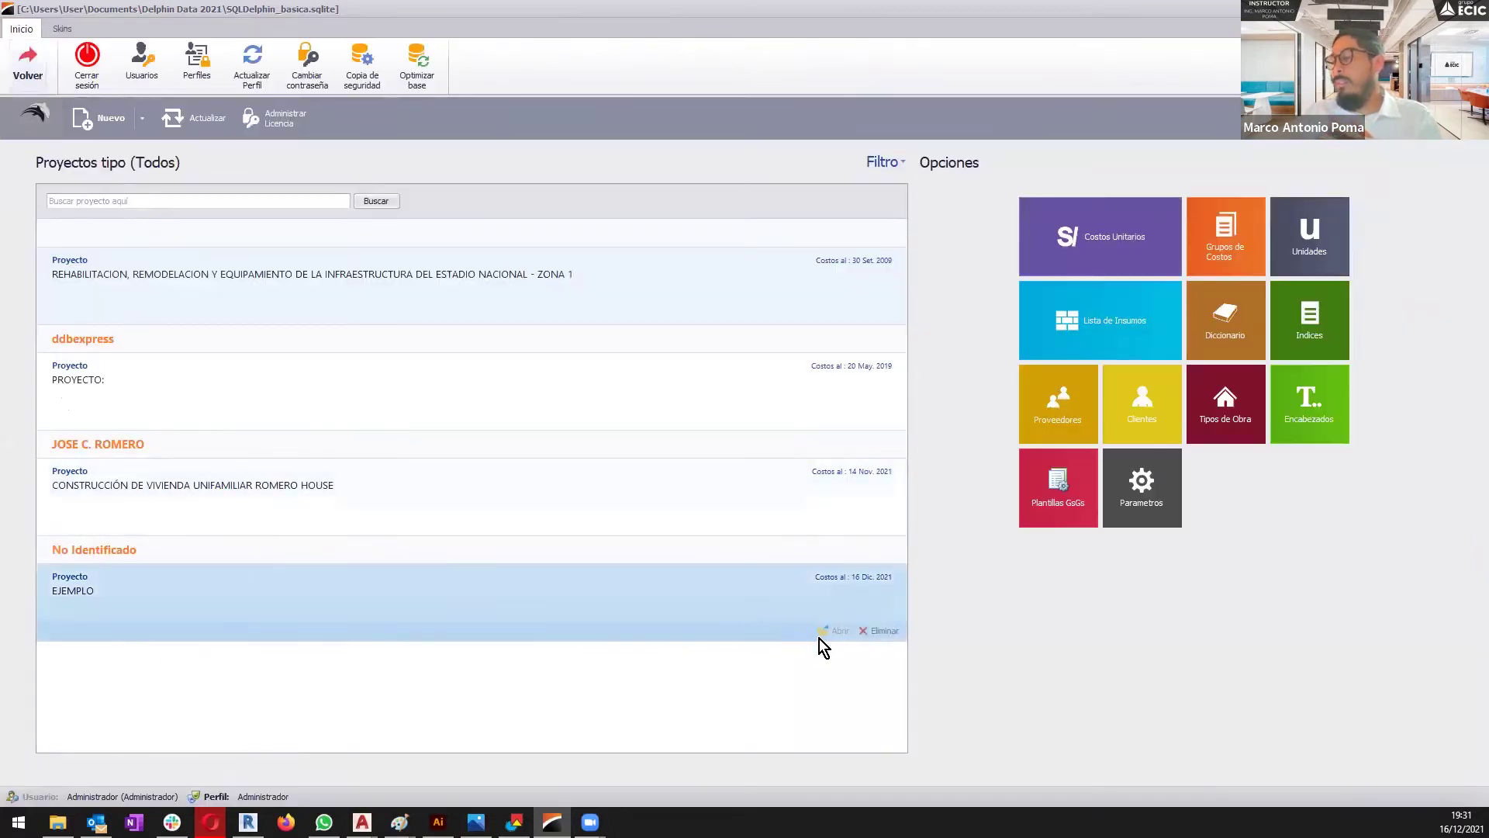
{"action": "left_click", "coordinate": [827, 634]}
{"action": "right_click", "coordinate": [586, 467]}
{"action": "left_click", "coordinate": [646, 479]}
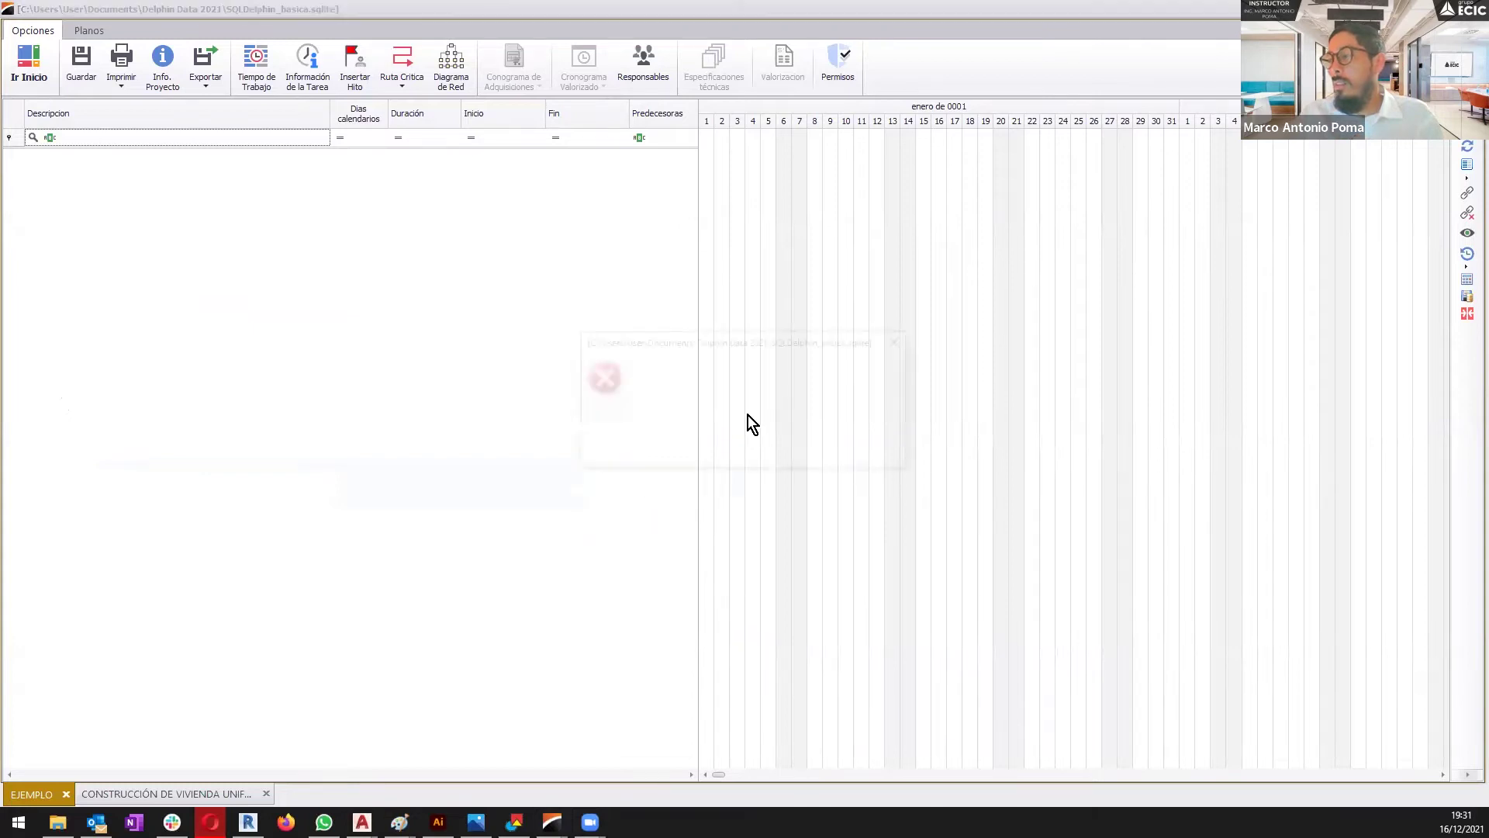
{"action": "left_click", "coordinate": [884, 461]}
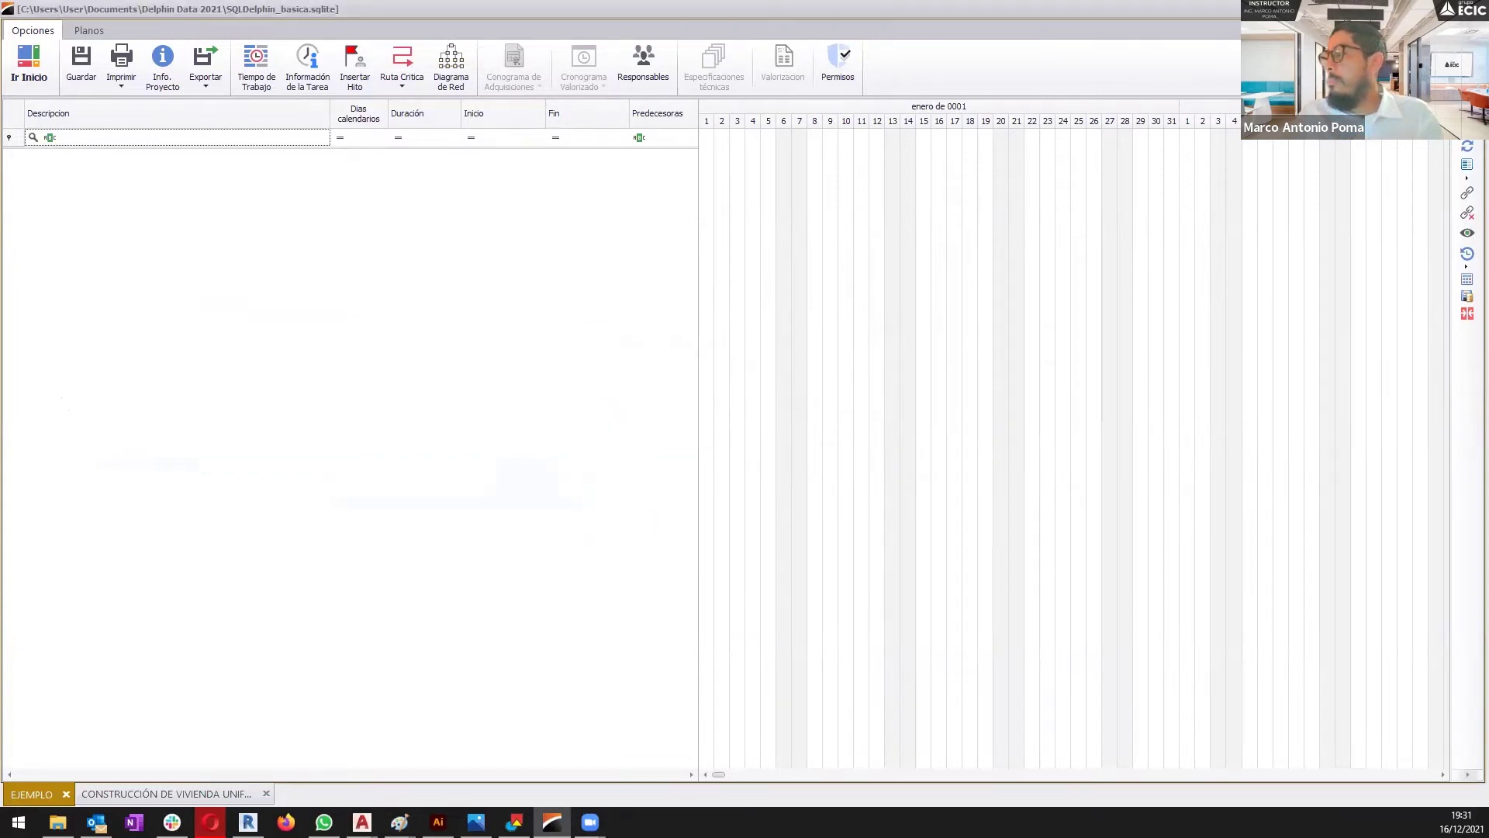
{"action": "left_click", "coordinate": [752, 439]}
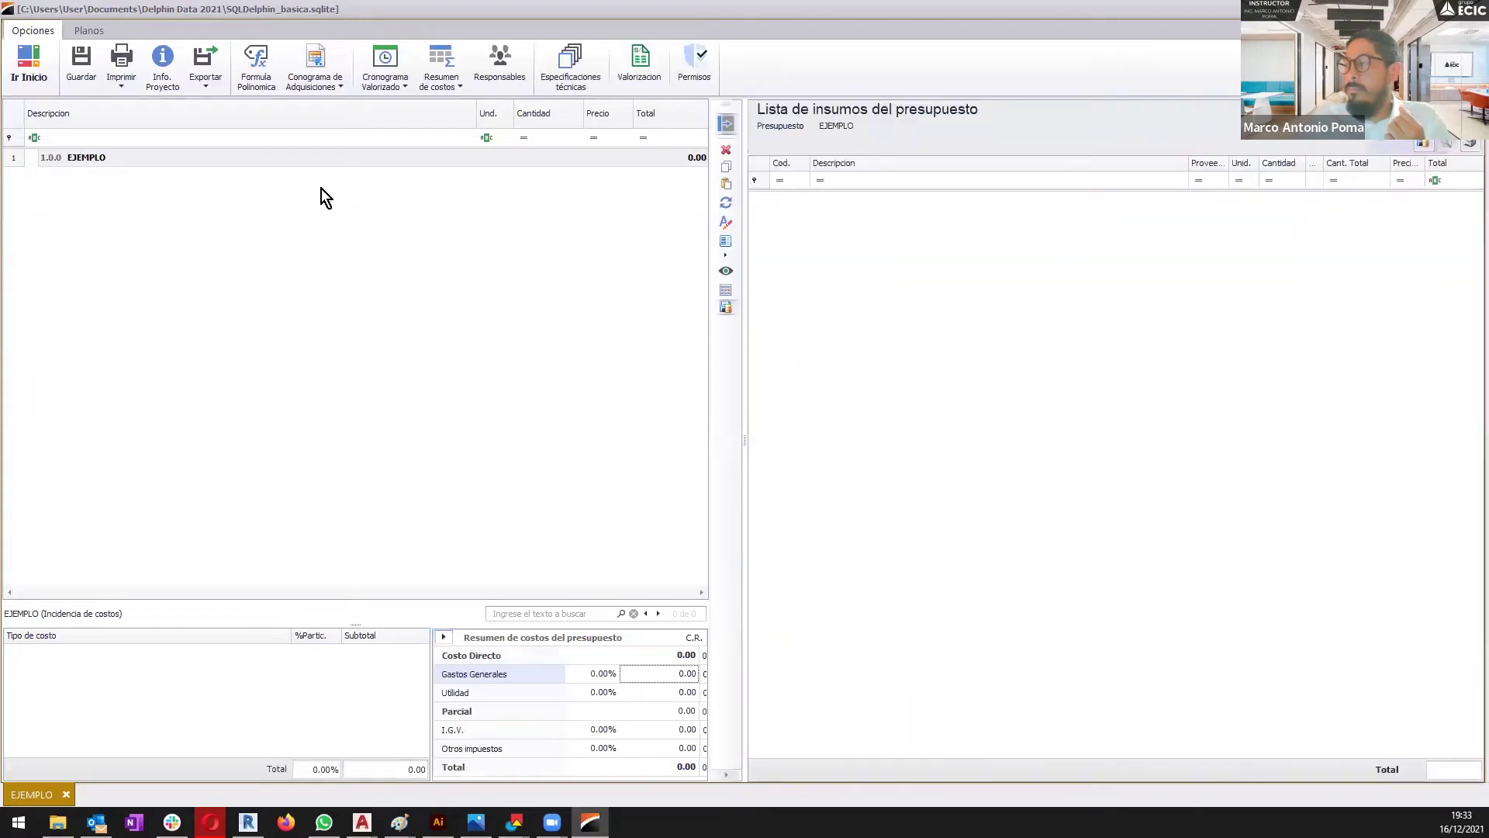
- Insert a title under the EJEMPLO budget, using OE.2 ESTRUCTURAS from the title catalogue
{"action": "left_click", "coordinate": [188, 157]}
{"action": "right_click", "coordinate": [230, 159]}
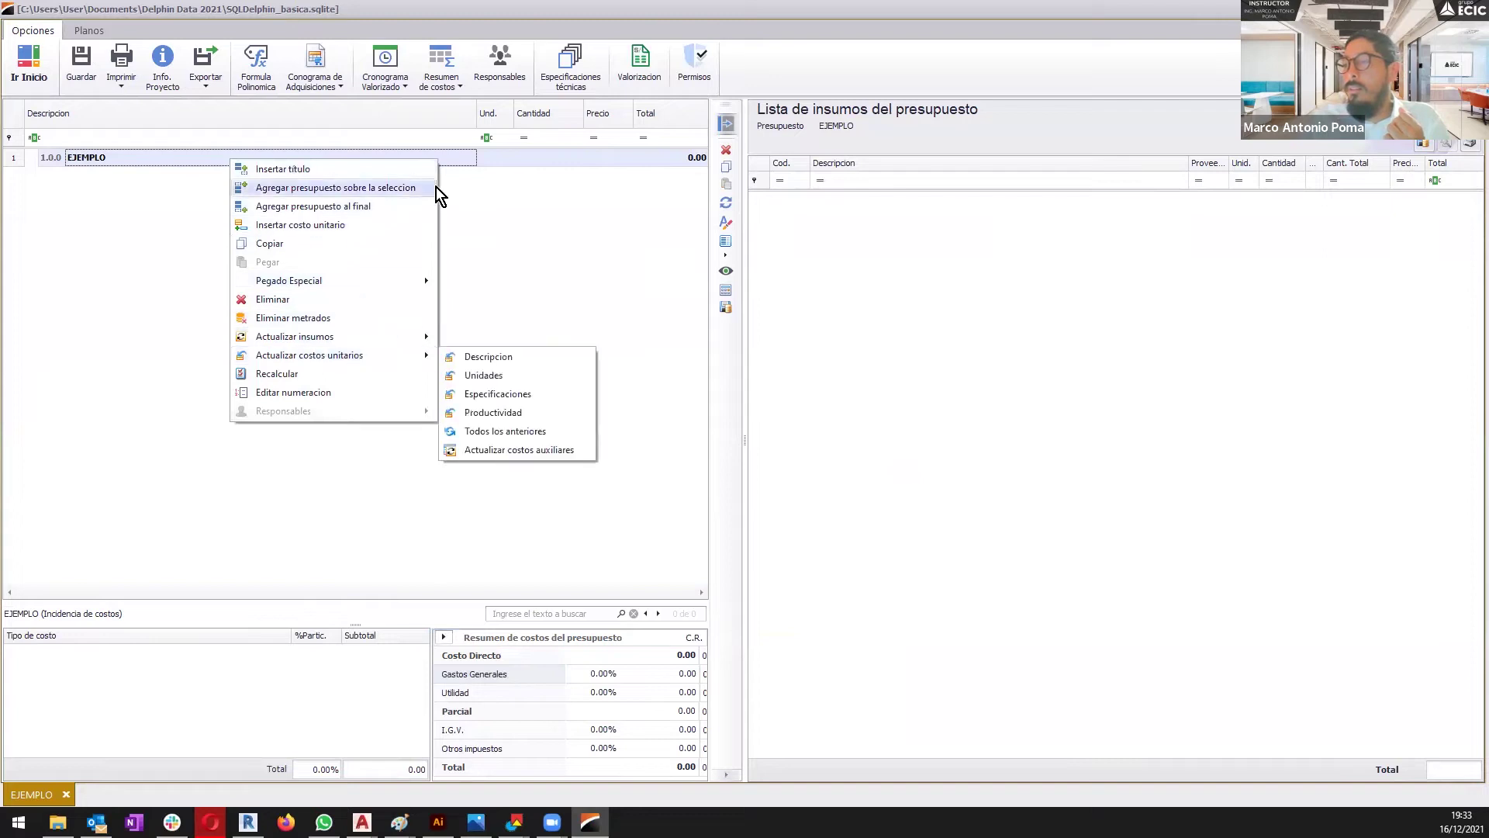
{"action": "left_click", "coordinate": [414, 166]}
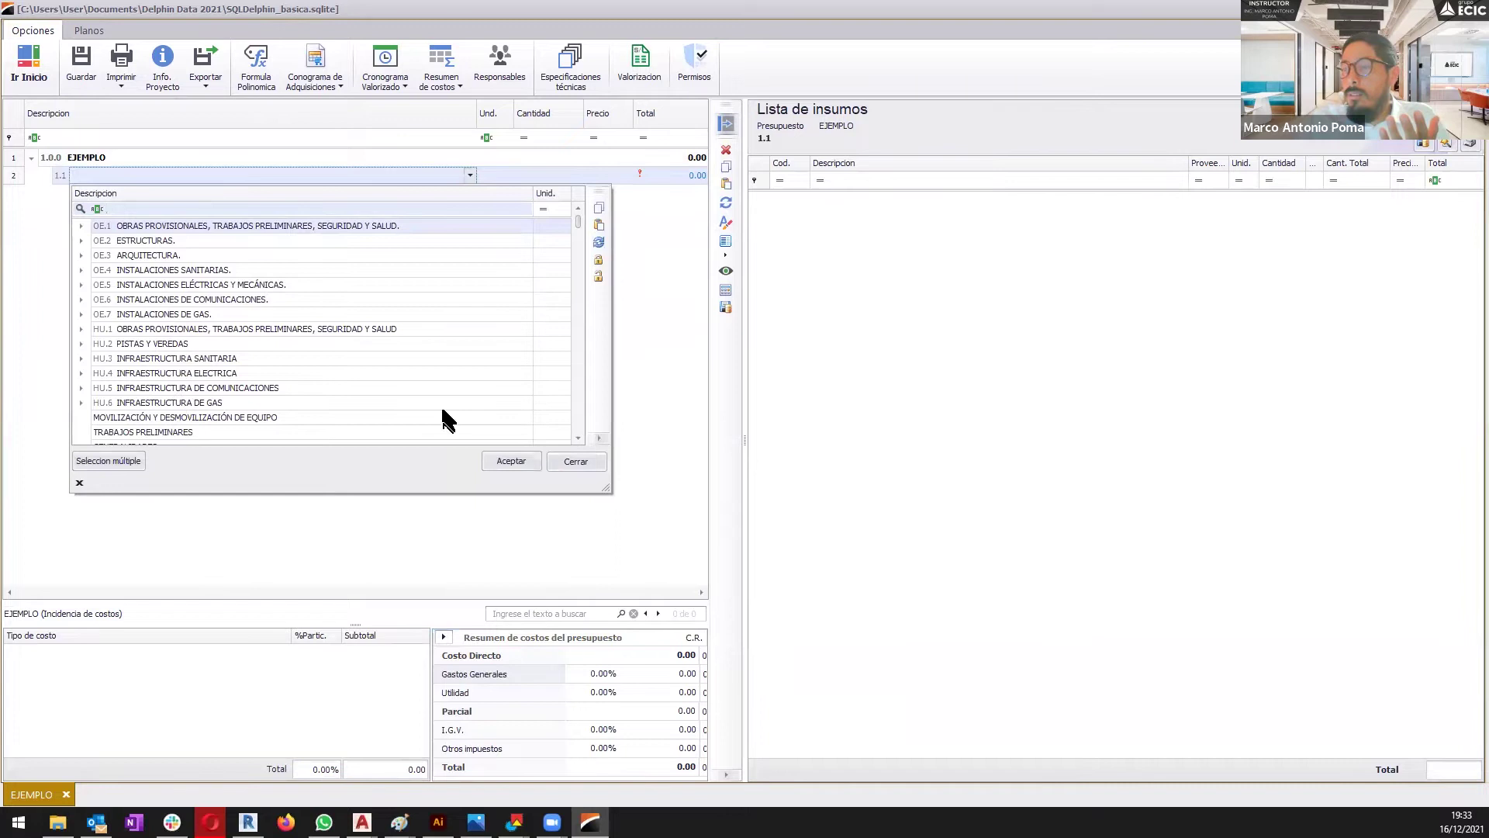
{"action": "mouse_move", "coordinate": [580, 221]}
{"action": "left_mouse_down"}
{"action": "mouse_move", "coordinate": [584, 425]}
{"action": "mouse_move", "coordinate": [574, 212]}
{"action": "left_mouse_up"}
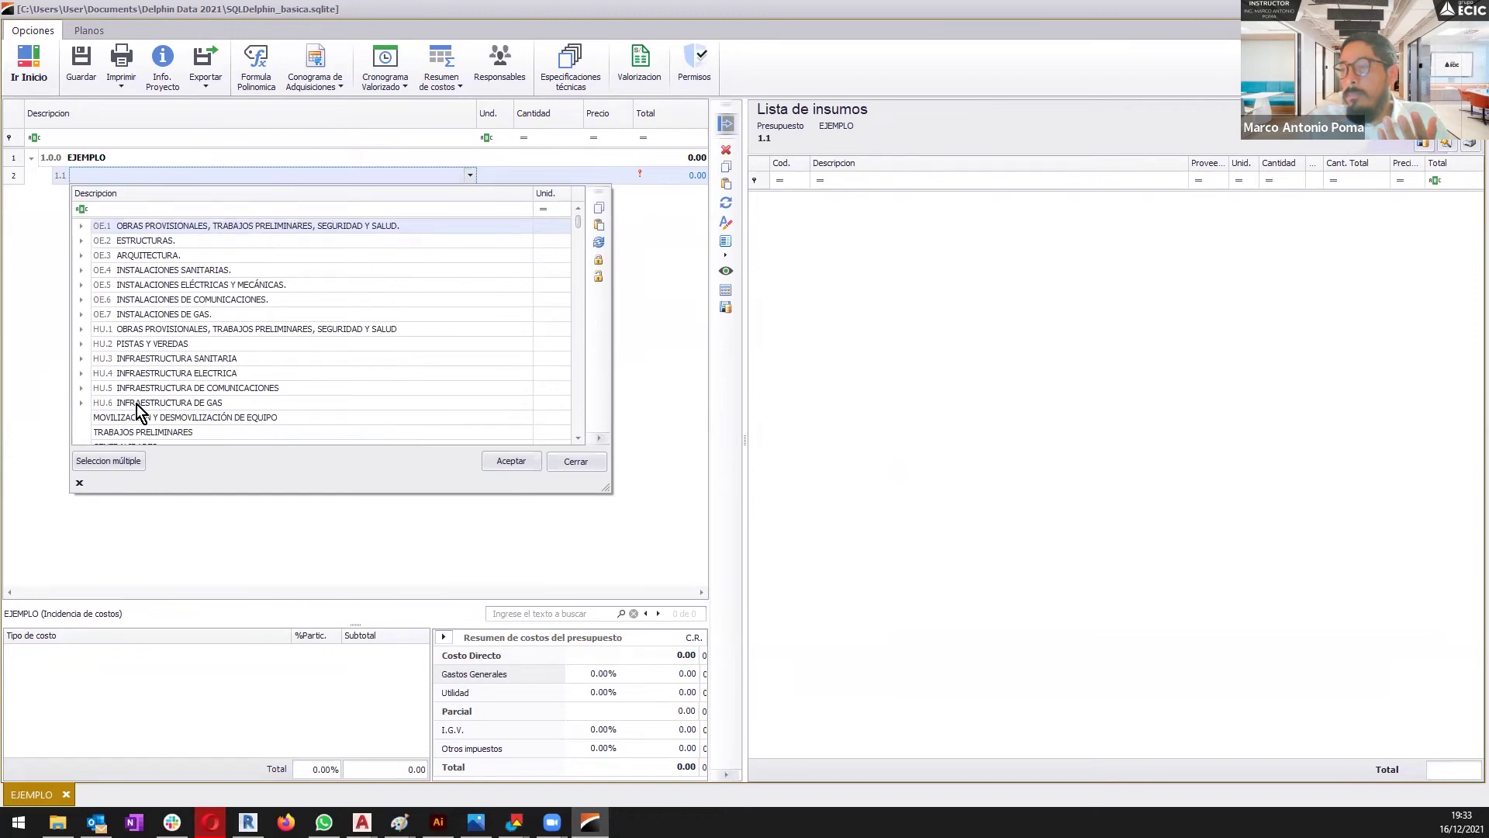
{"action": "left_click", "coordinate": [82, 241]}
{"action": "left_click", "coordinate": [101, 314]}
{"action": "left_click", "coordinate": [267, 285]}
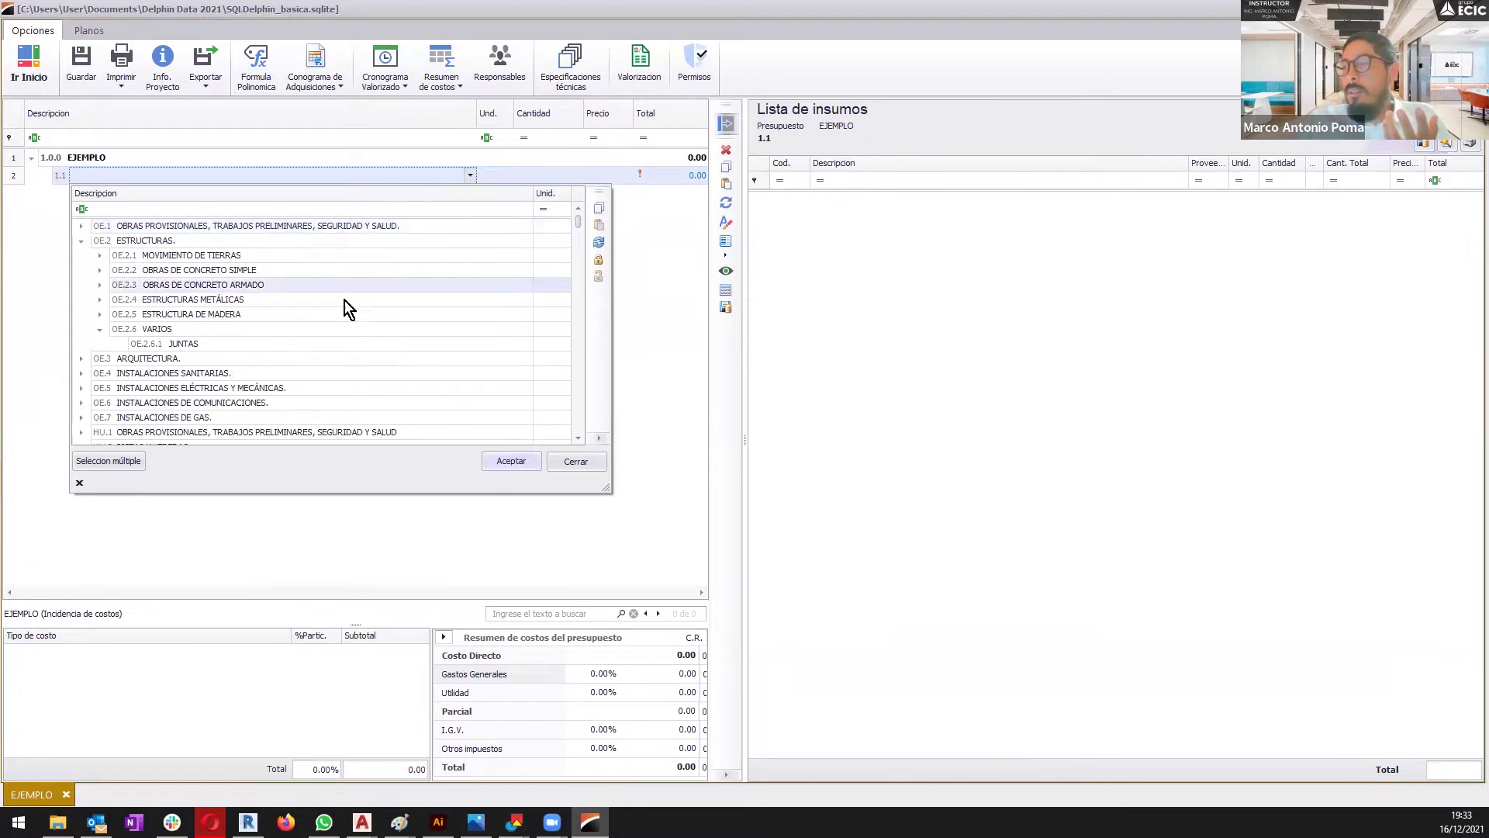
{"action": "left_click", "coordinate": [282, 238]}
{"action": "left_click", "coordinate": [512, 462]}
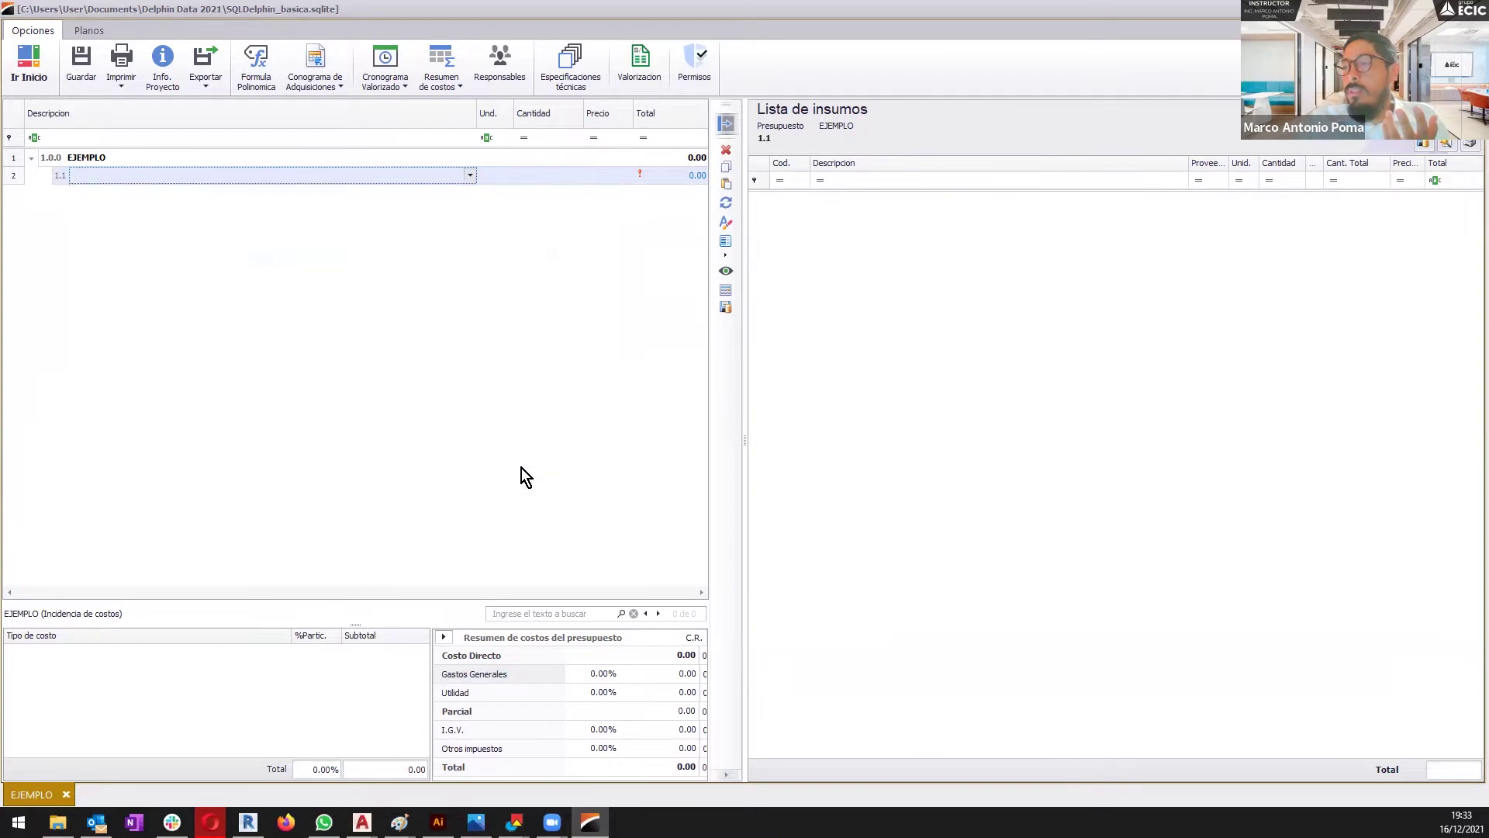
- Expand the ESTRUCTURAS branch and examine the items under earthworks, simple concrete and reinforced concrete, then collapse OBRAS DE CONCRETO SIMPLE
{"action": "left_click", "coordinate": [45, 175]}
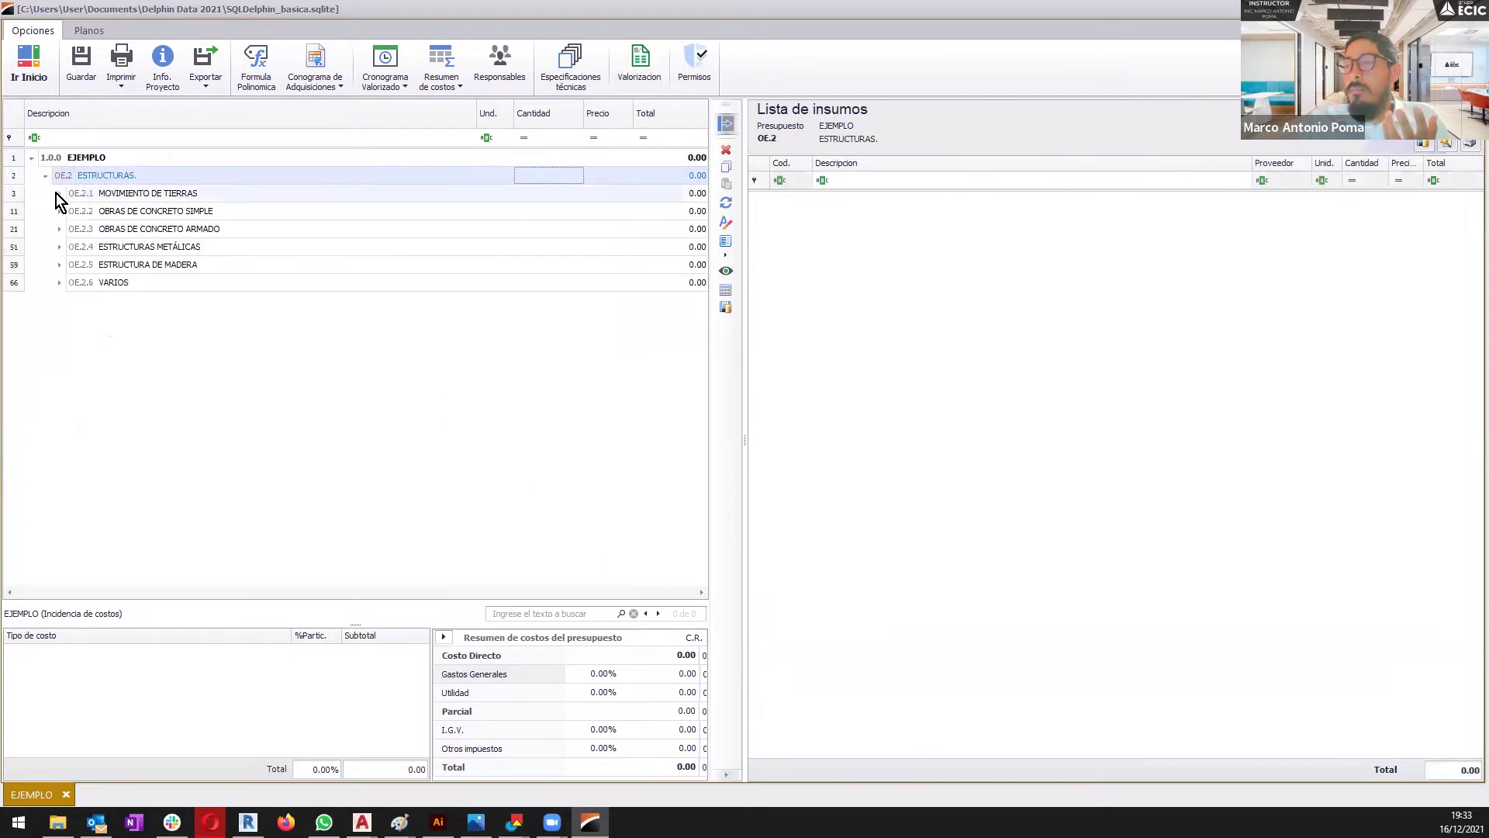
{"action": "left_click", "coordinate": [58, 194]}
{"action": "left_click", "coordinate": [59, 335]}
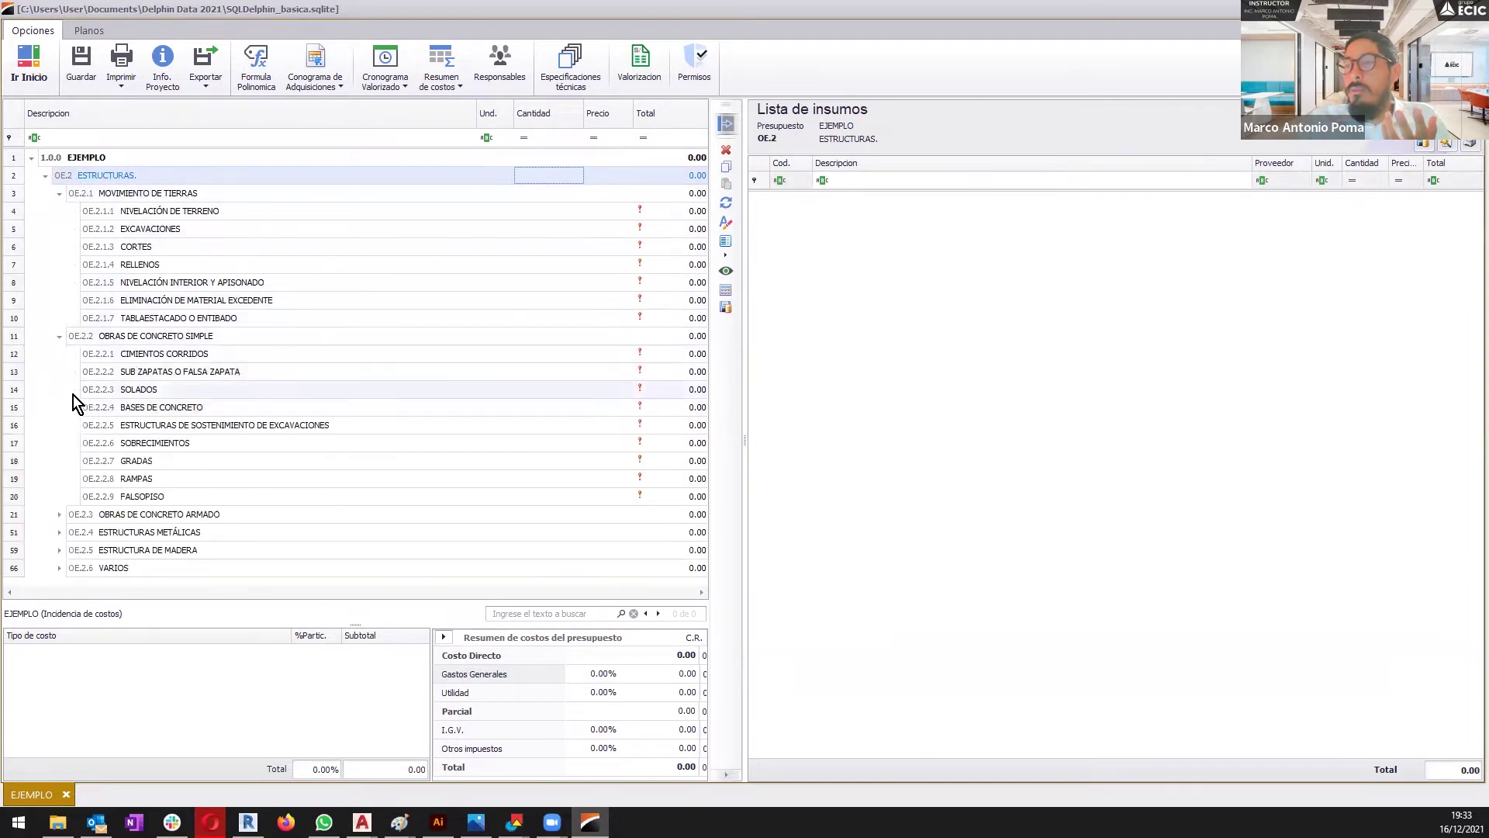
{"action": "left_click", "coordinate": [59, 513]}
{"action": "scroll", "coordinate": [79, 504], "scroll_direction": "down", "scroll_amount": 6}
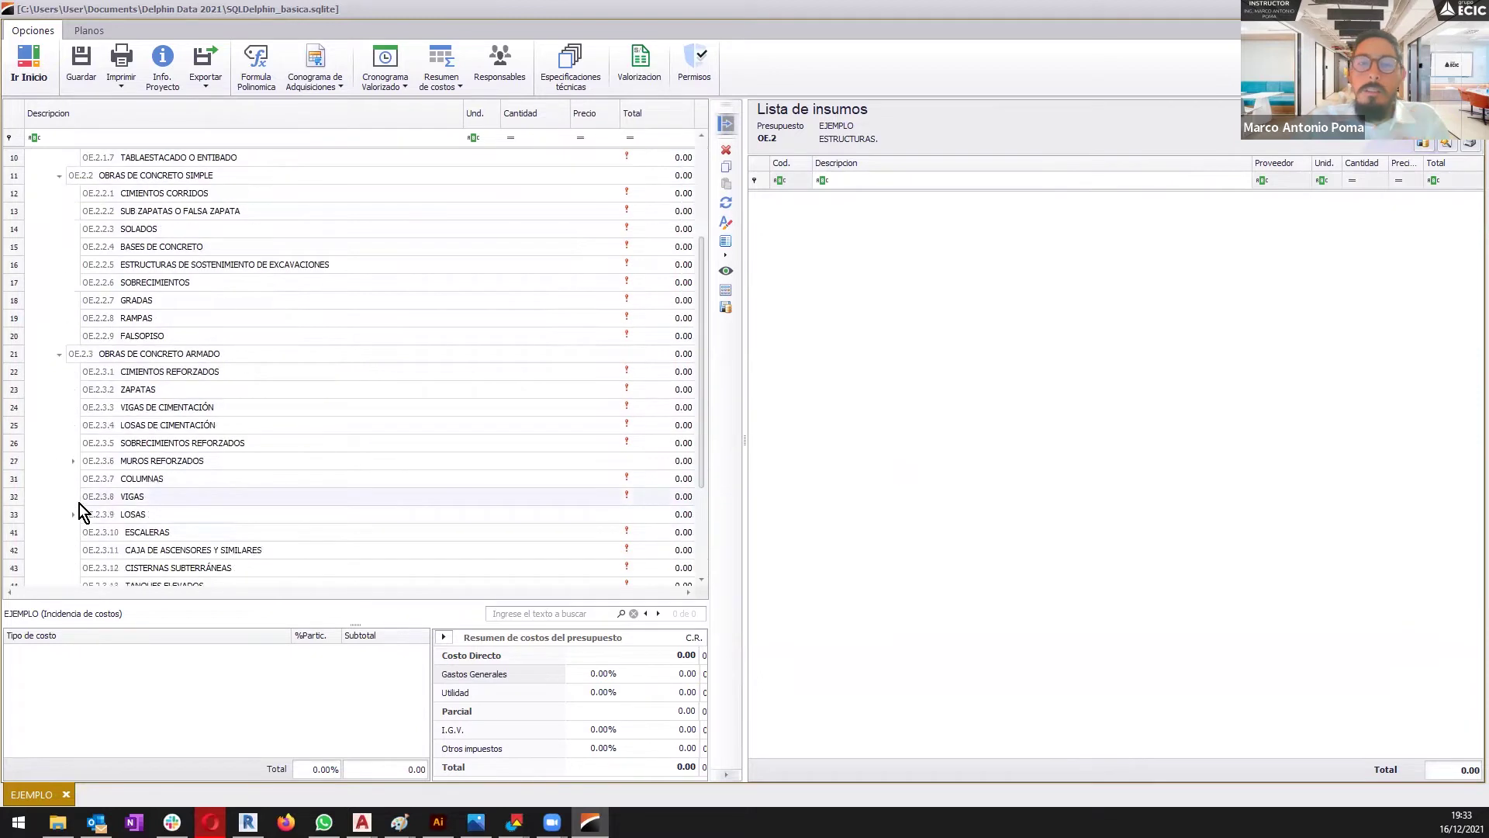
{"action": "left_click", "coordinate": [72, 497]}
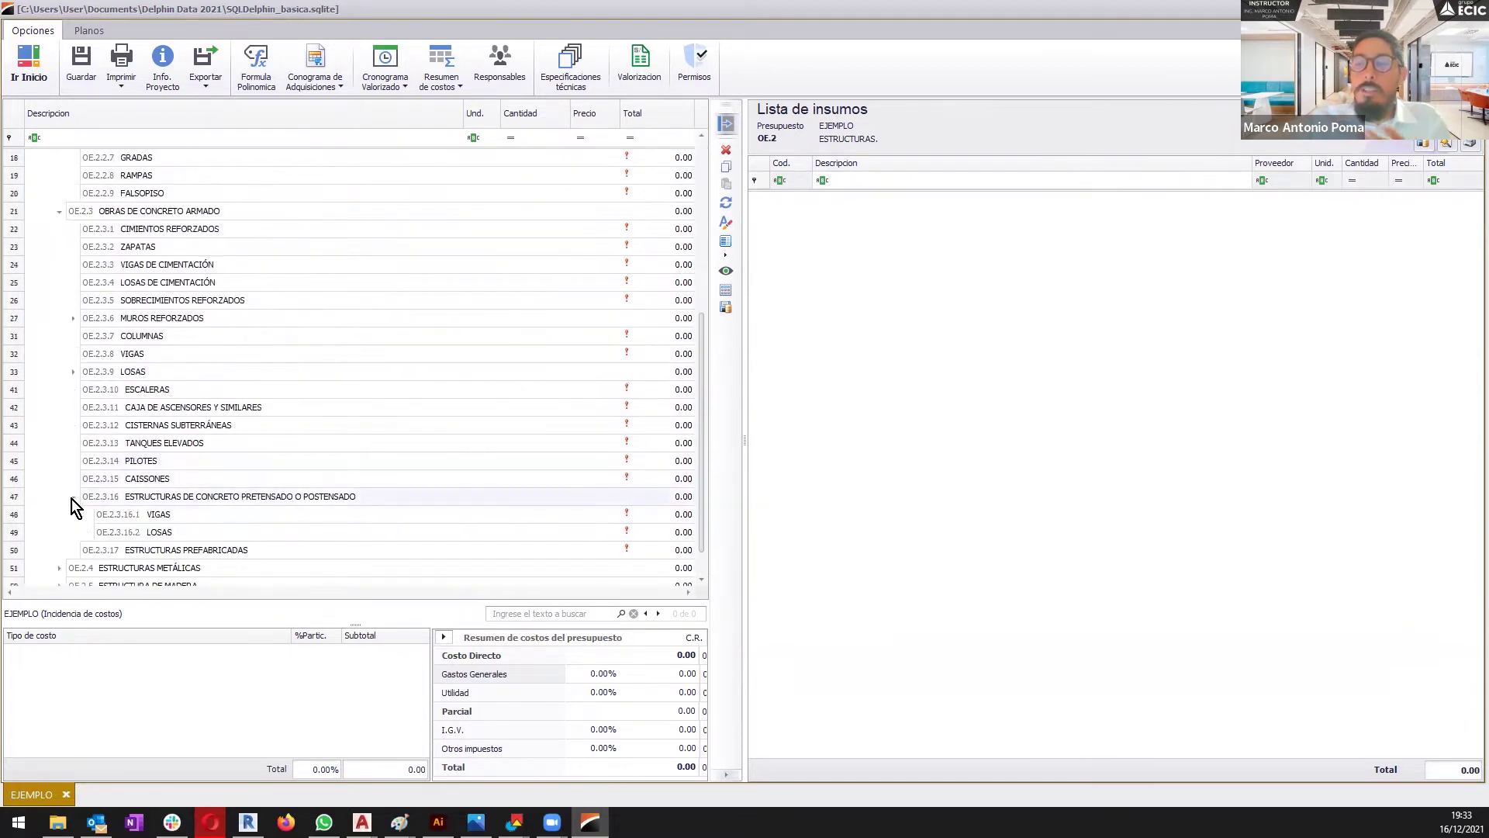
{"action": "scroll", "coordinate": [210, 364], "scroll_direction": "up", "scroll_amount": 1}
{"action": "scroll", "coordinate": [209, 364], "scroll_direction": "up", "scroll_amount": 5}
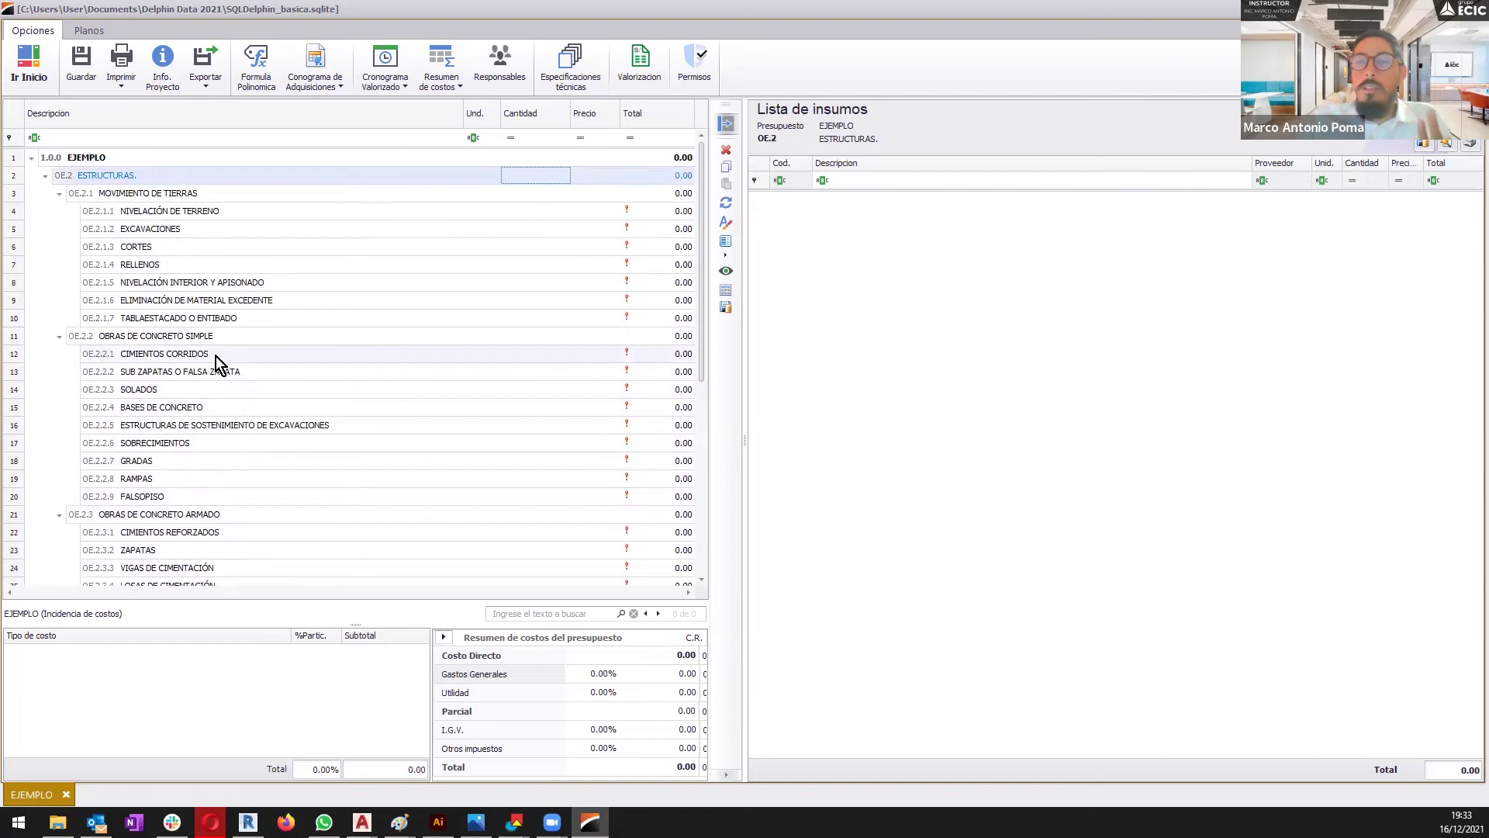
{"action": "left_click", "coordinate": [60, 336]}
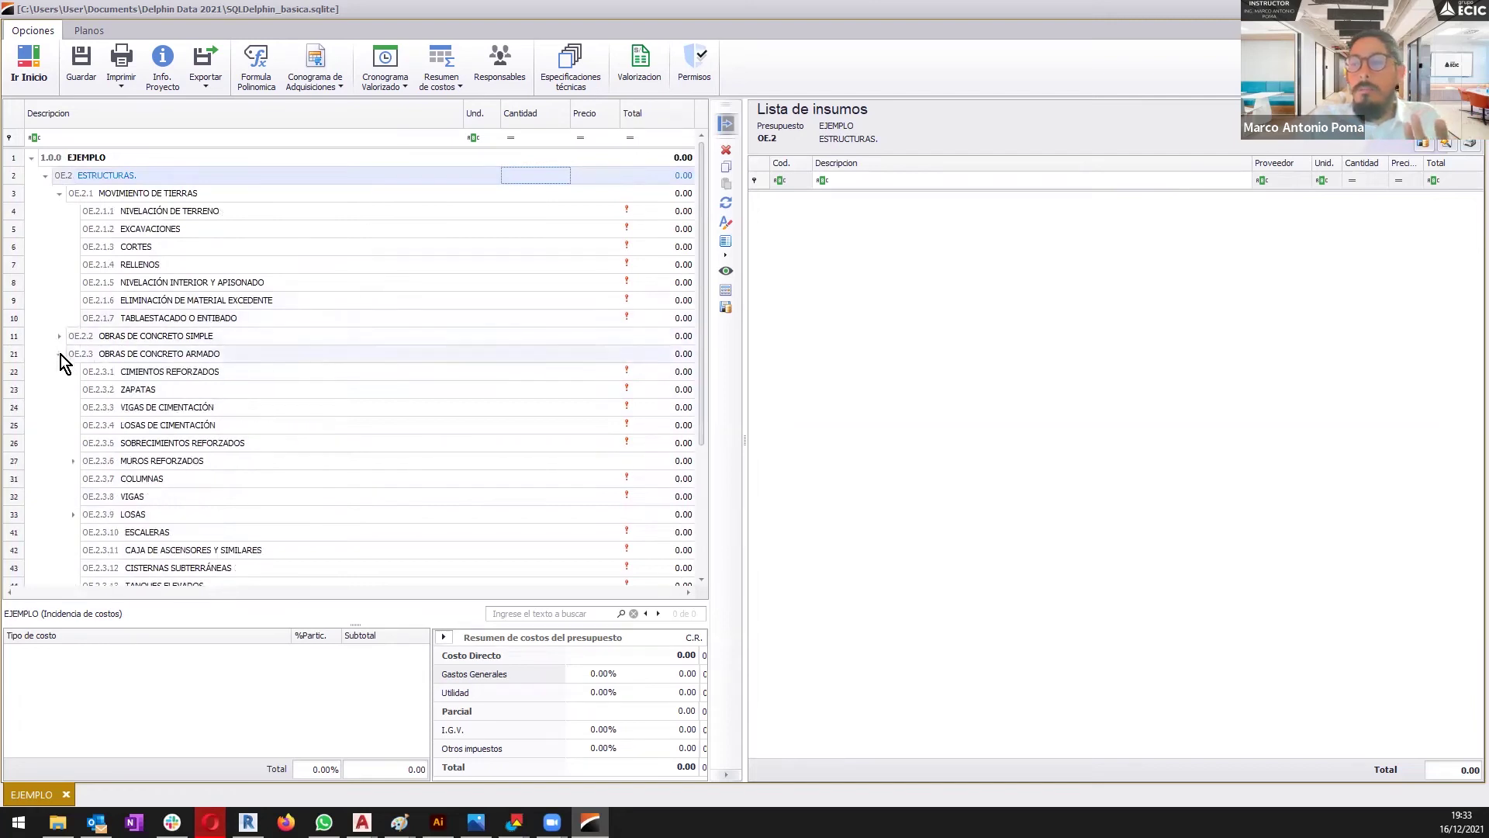
- Collapse the OBRAS DE CONCRETO ARMADO branch in the EJEMPLO budget
{"action": "left_click", "coordinate": [60, 354]}
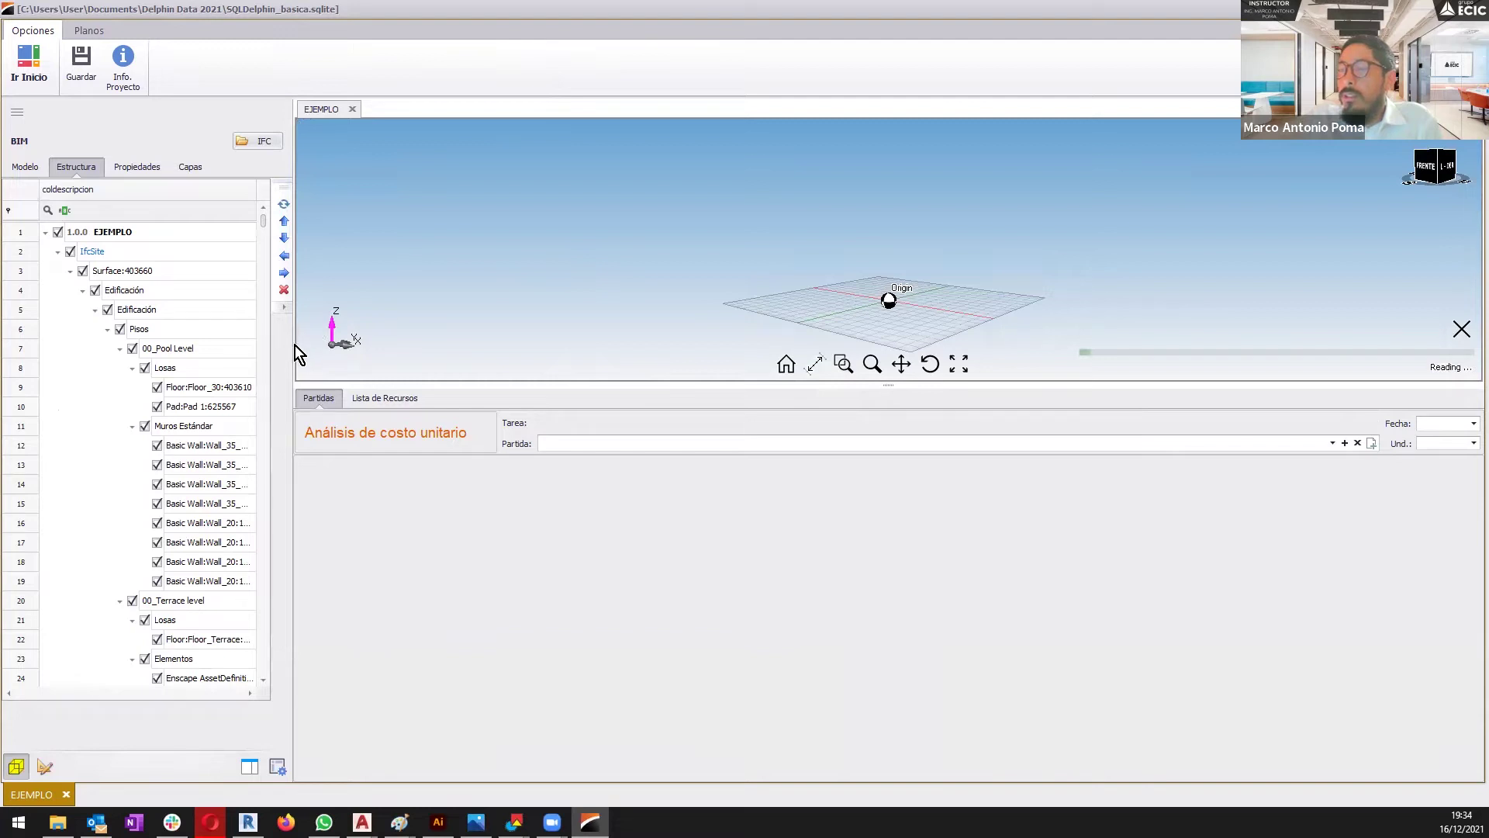
- Widen the BIM structure tree, then uncheck and collapse the Elementos group under 00_Terrace level
{"action": "left_click_drag", "start_coordinate": [292, 343], "coordinate": [557, 344]}
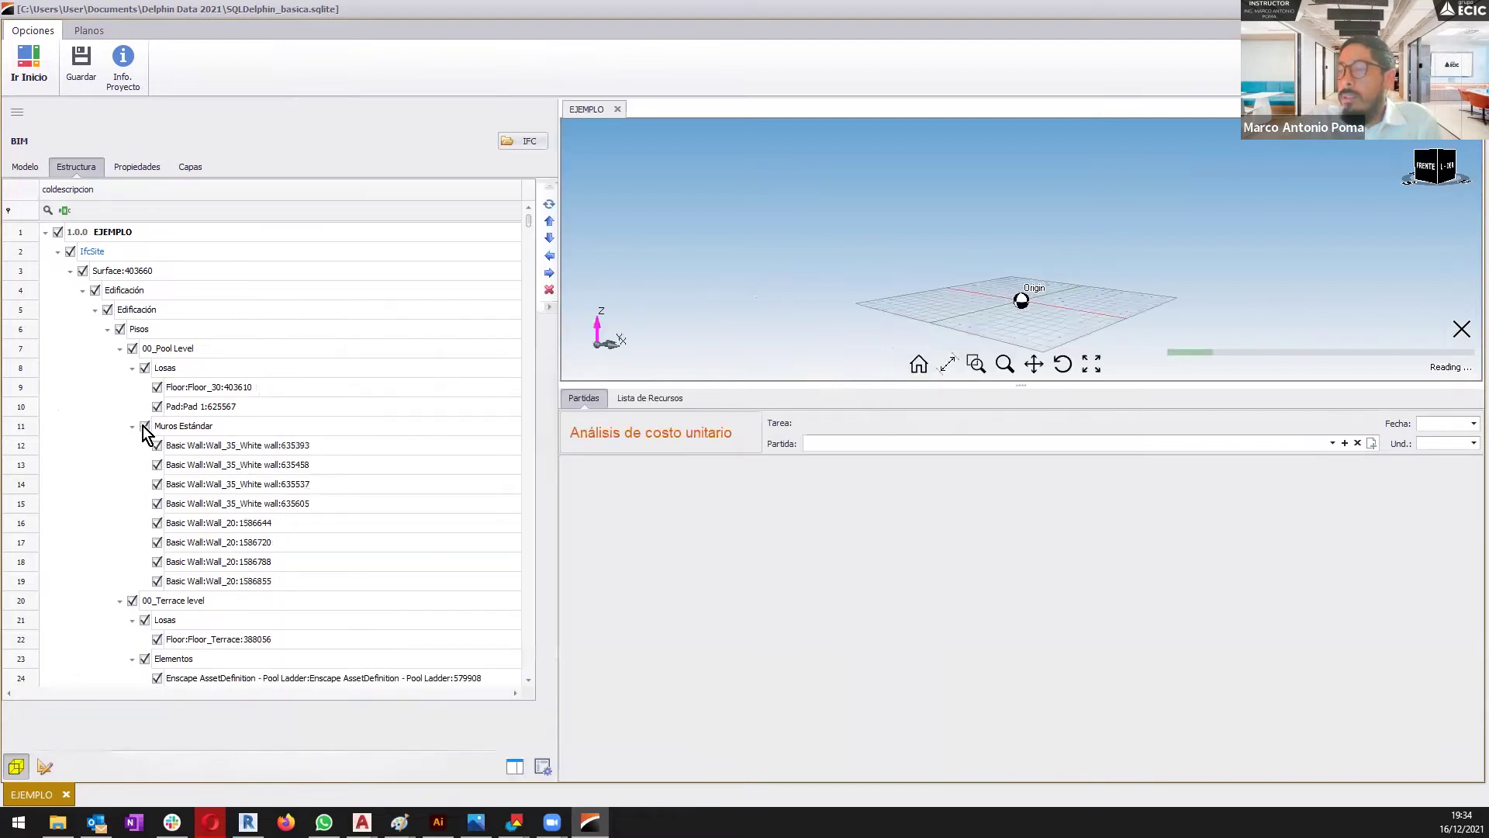
{"action": "scroll", "coordinate": [209, 481], "scroll_direction": "down", "scroll_amount": 3}
{"action": "left_click", "coordinate": [183, 484]}
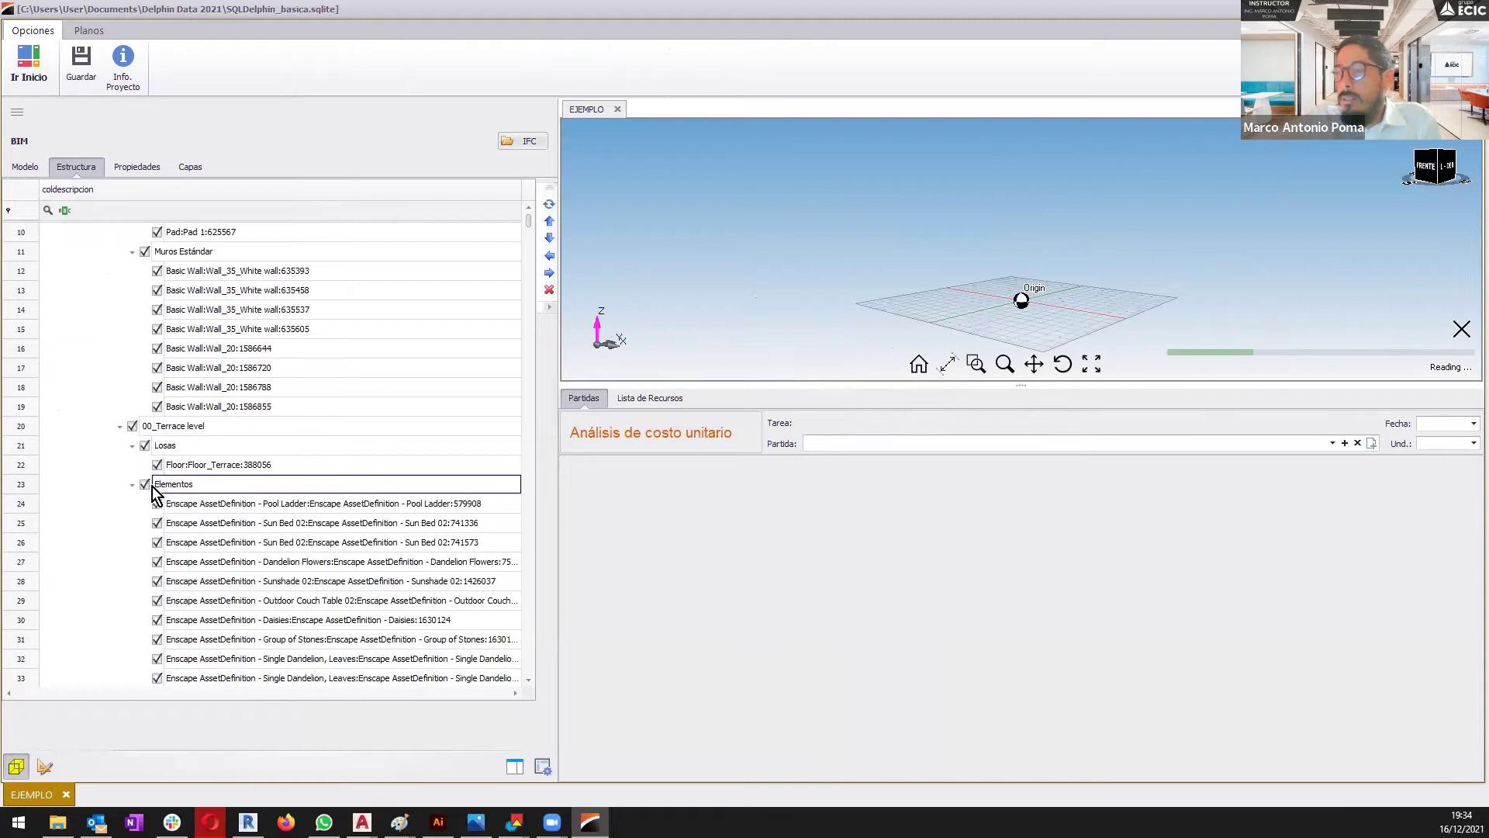
{"action": "left_click", "coordinate": [145, 484]}
{"action": "left_click", "coordinate": [132, 484]}
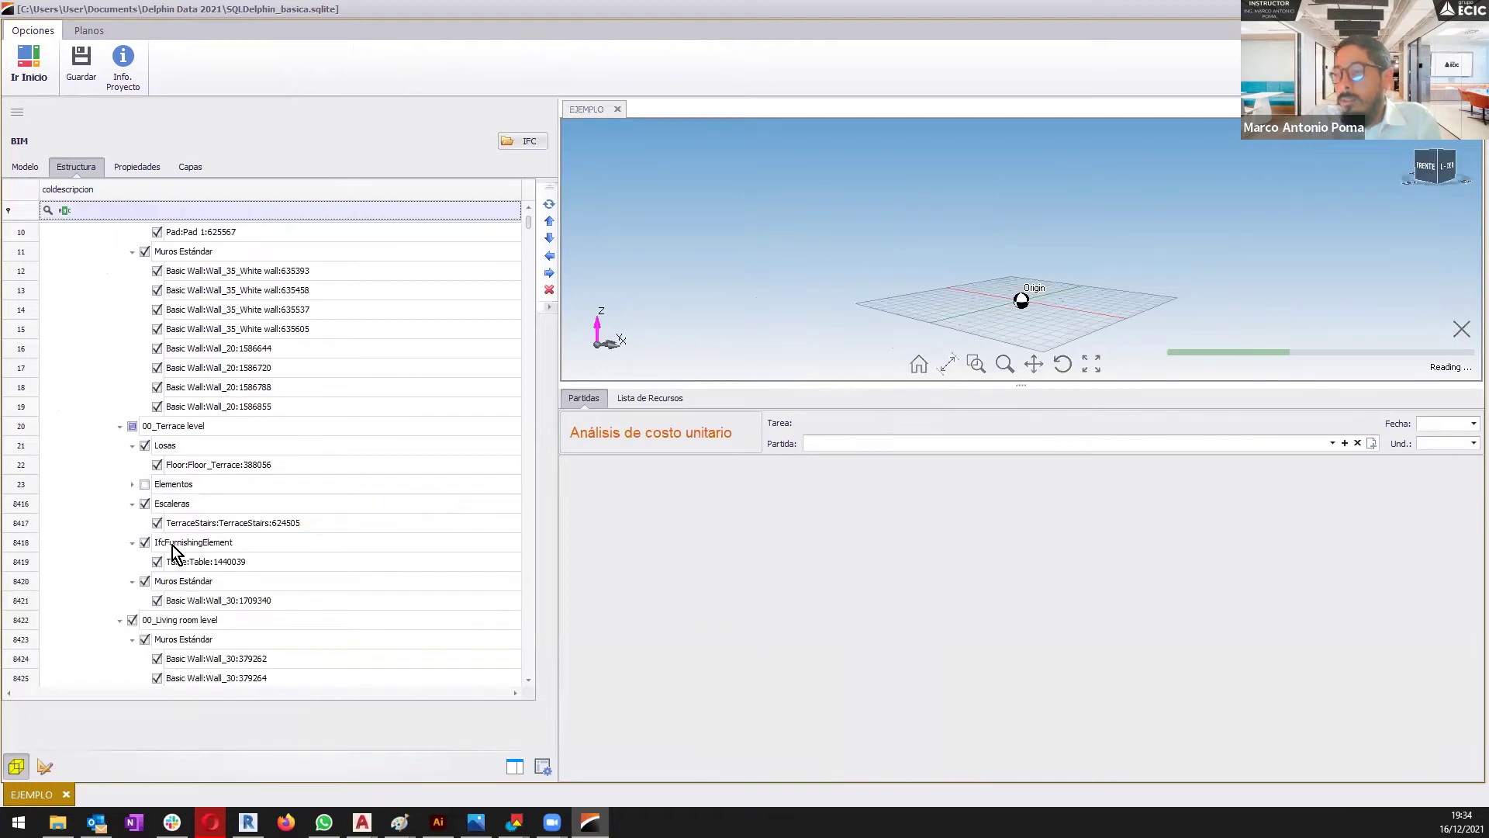
- Collapse the 00_Pool Level and 00_Terrace level branches in the structure tree
{"action": "scroll", "coordinate": [229, 552], "scroll_direction": "up", "scroll_amount": 3}
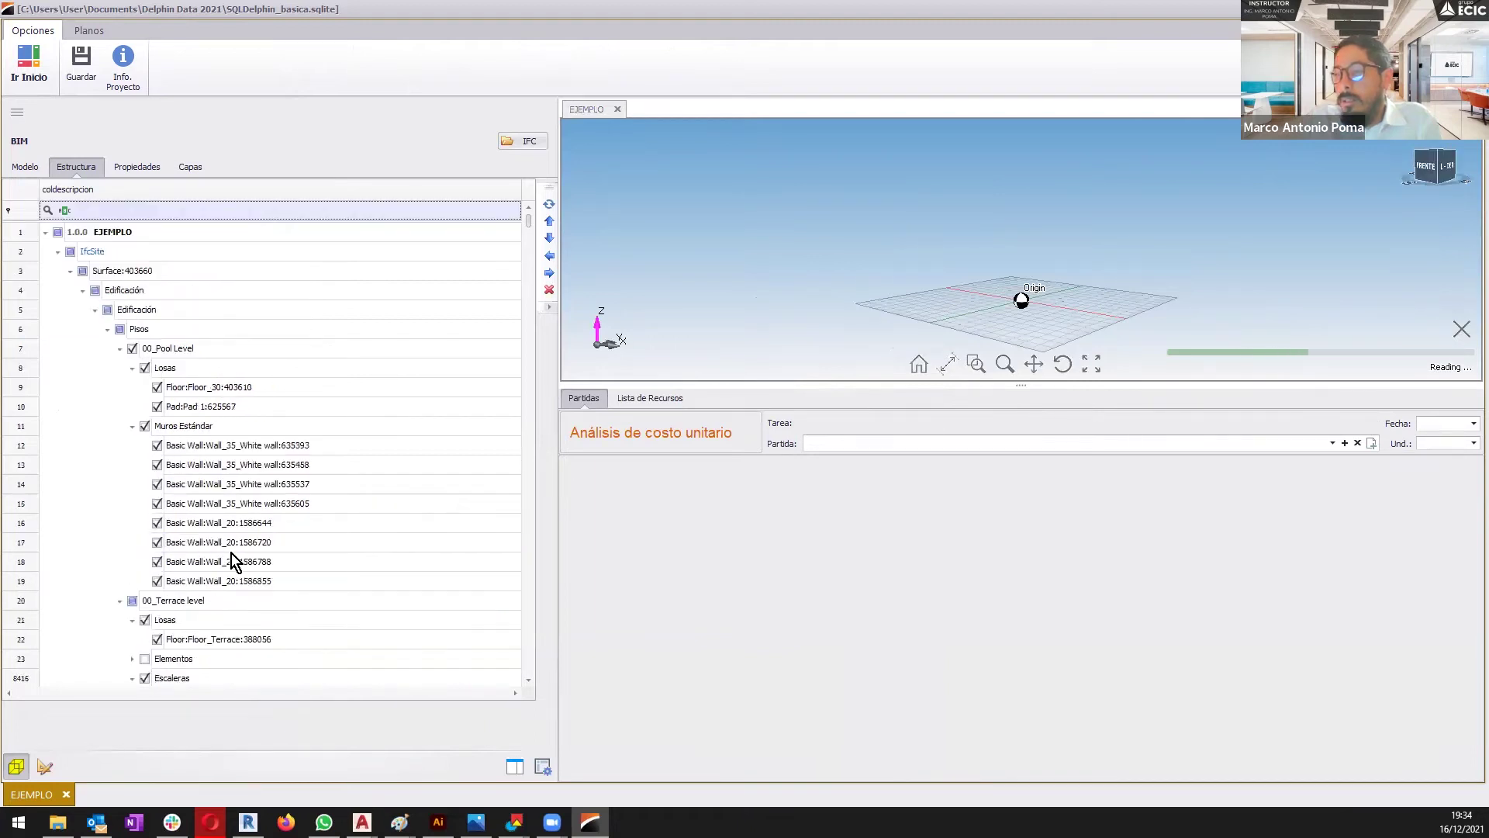
{"action": "left_click", "coordinate": [133, 427]}
{"action": "left_click", "coordinate": [120, 350]}
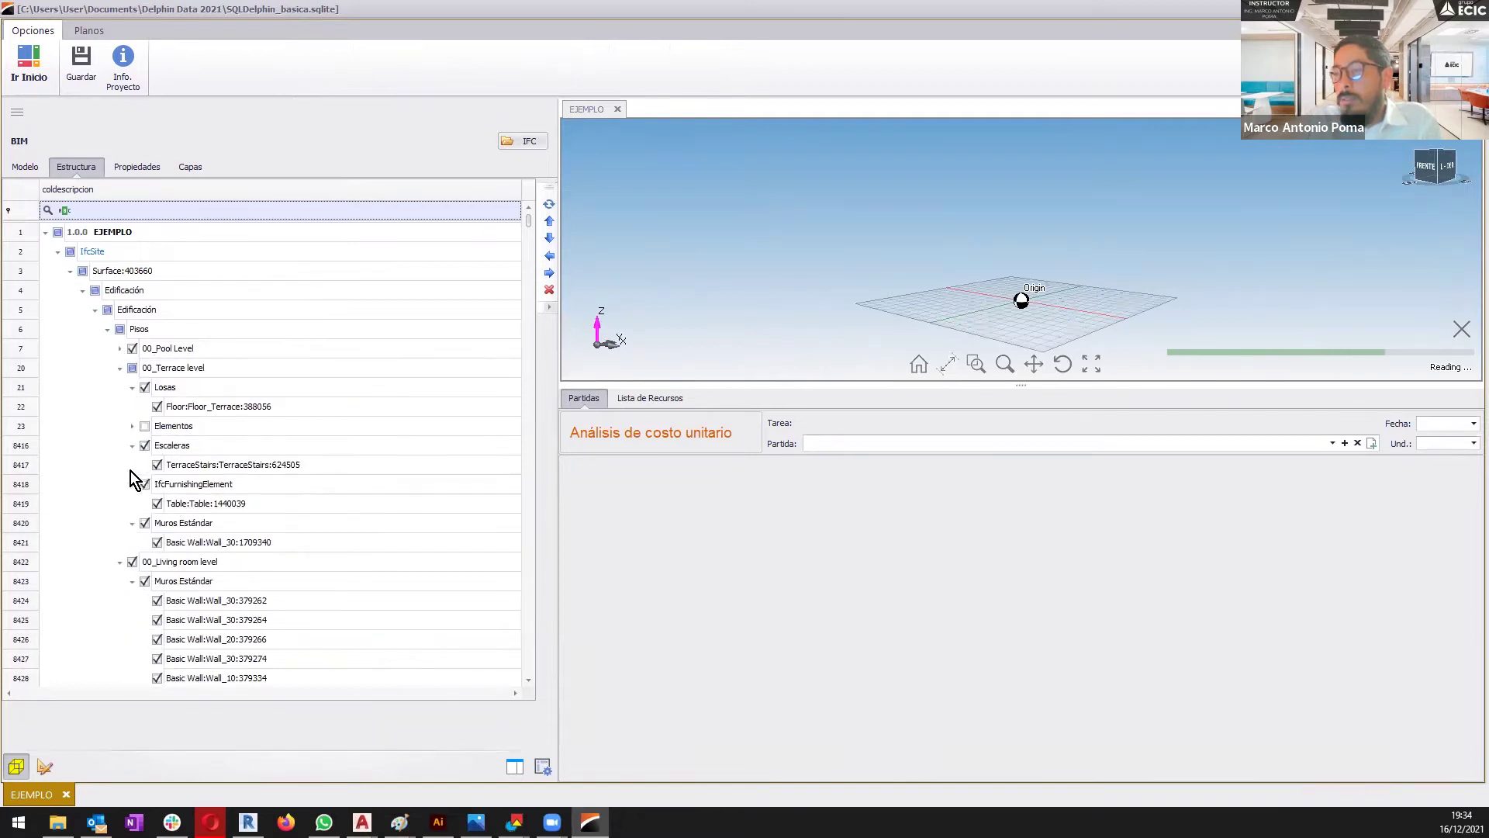
{"action": "left_click", "coordinate": [120, 369]}
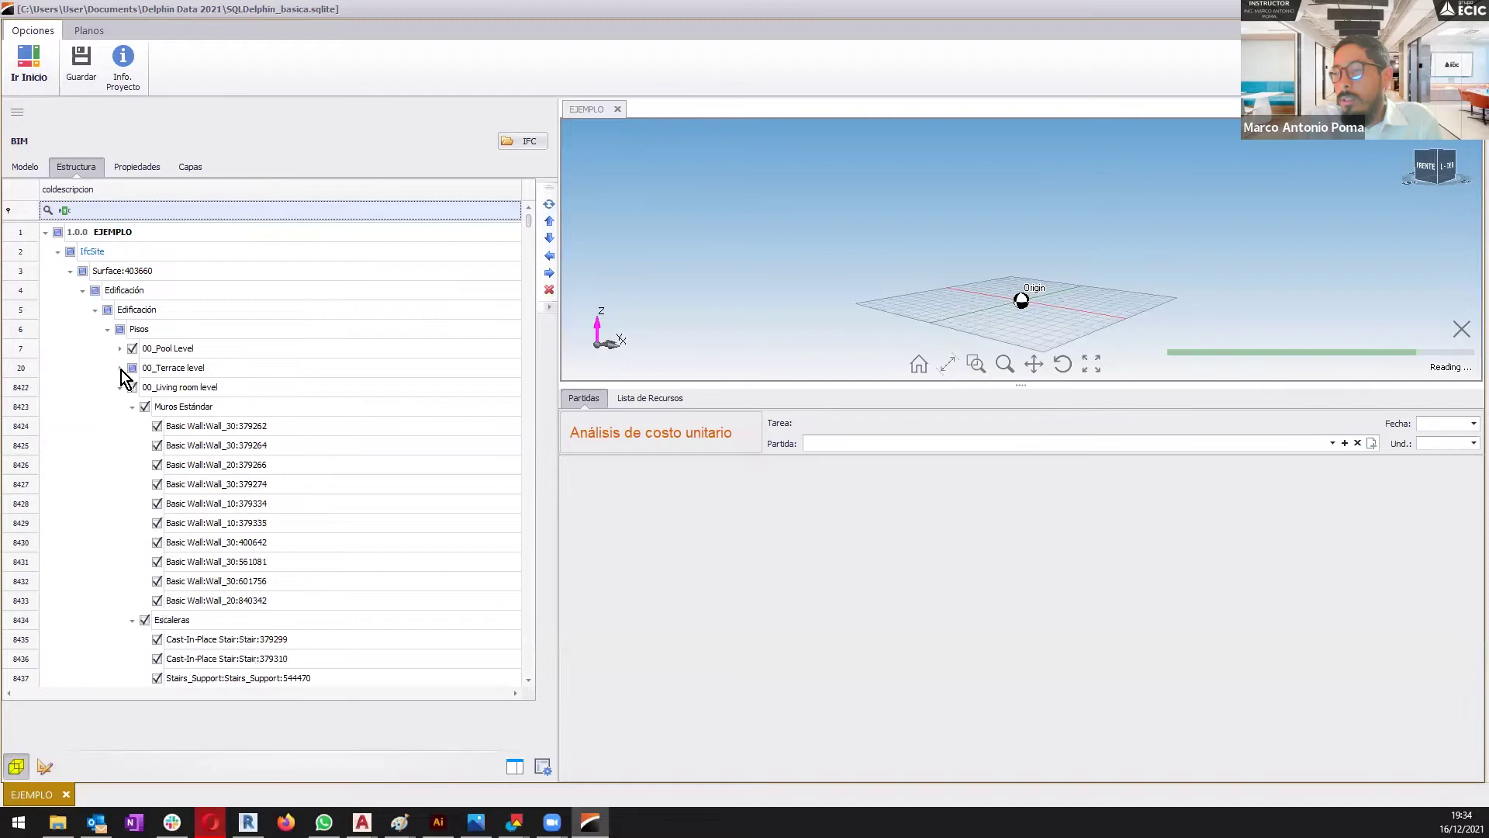
- Collapse Muros Estándar, Escaleras, Losas, Columnas and IfcFurnishingElement under 00_Living room level
{"action": "left_click", "coordinate": [142, 408]}
{"action": "left_click", "coordinate": [141, 408]}
{"action": "left_click", "coordinate": [131, 408]}
{"action": "left_click", "coordinate": [130, 426]}
{"action": "left_click", "coordinate": [130, 443]}
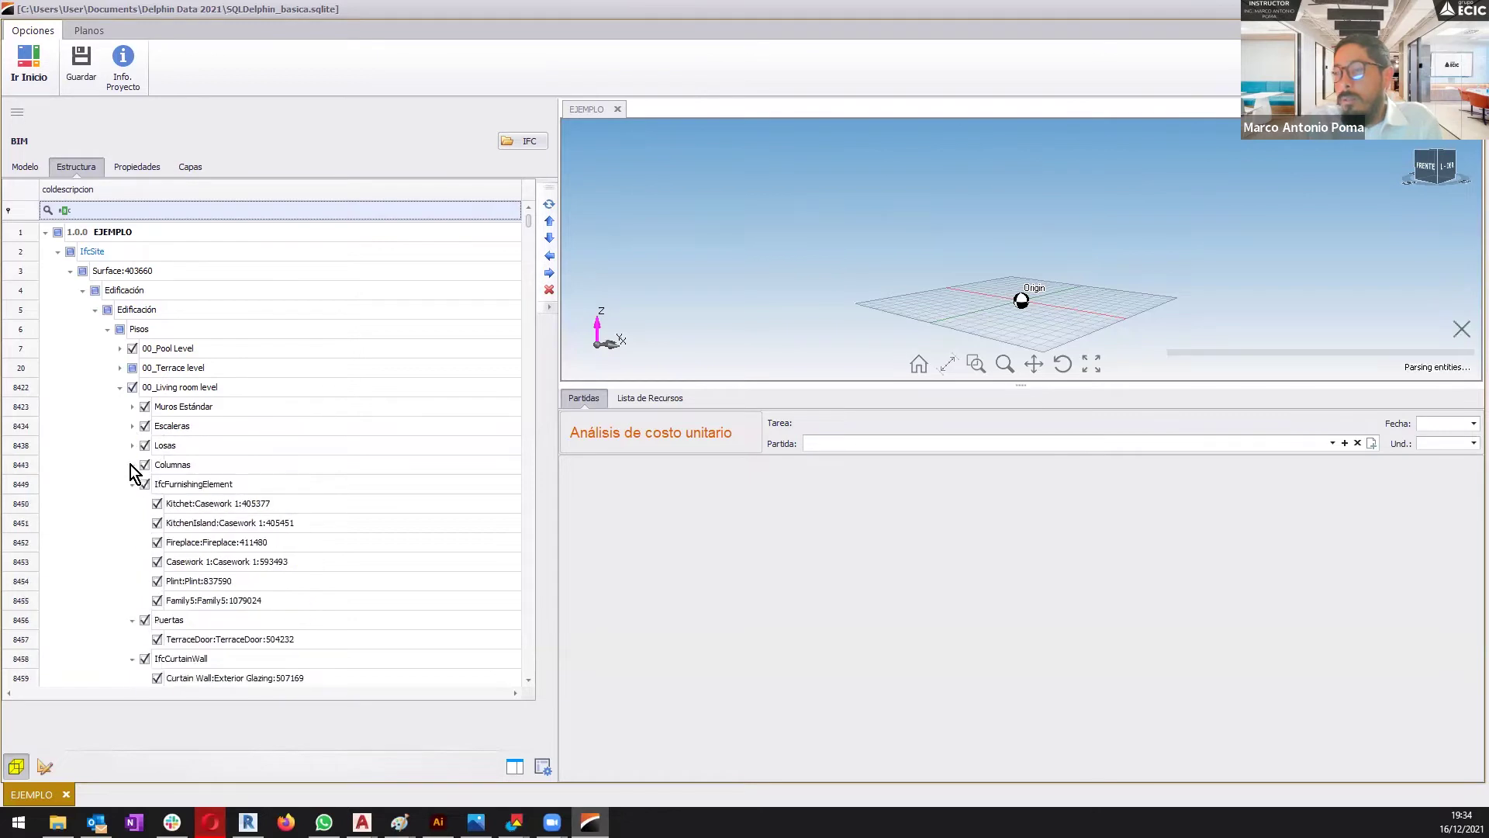
{"action": "left_click", "coordinate": [130, 484]}
{"action": "scroll", "coordinate": [130, 485], "scroll_direction": "down", "scroll_amount": 1}
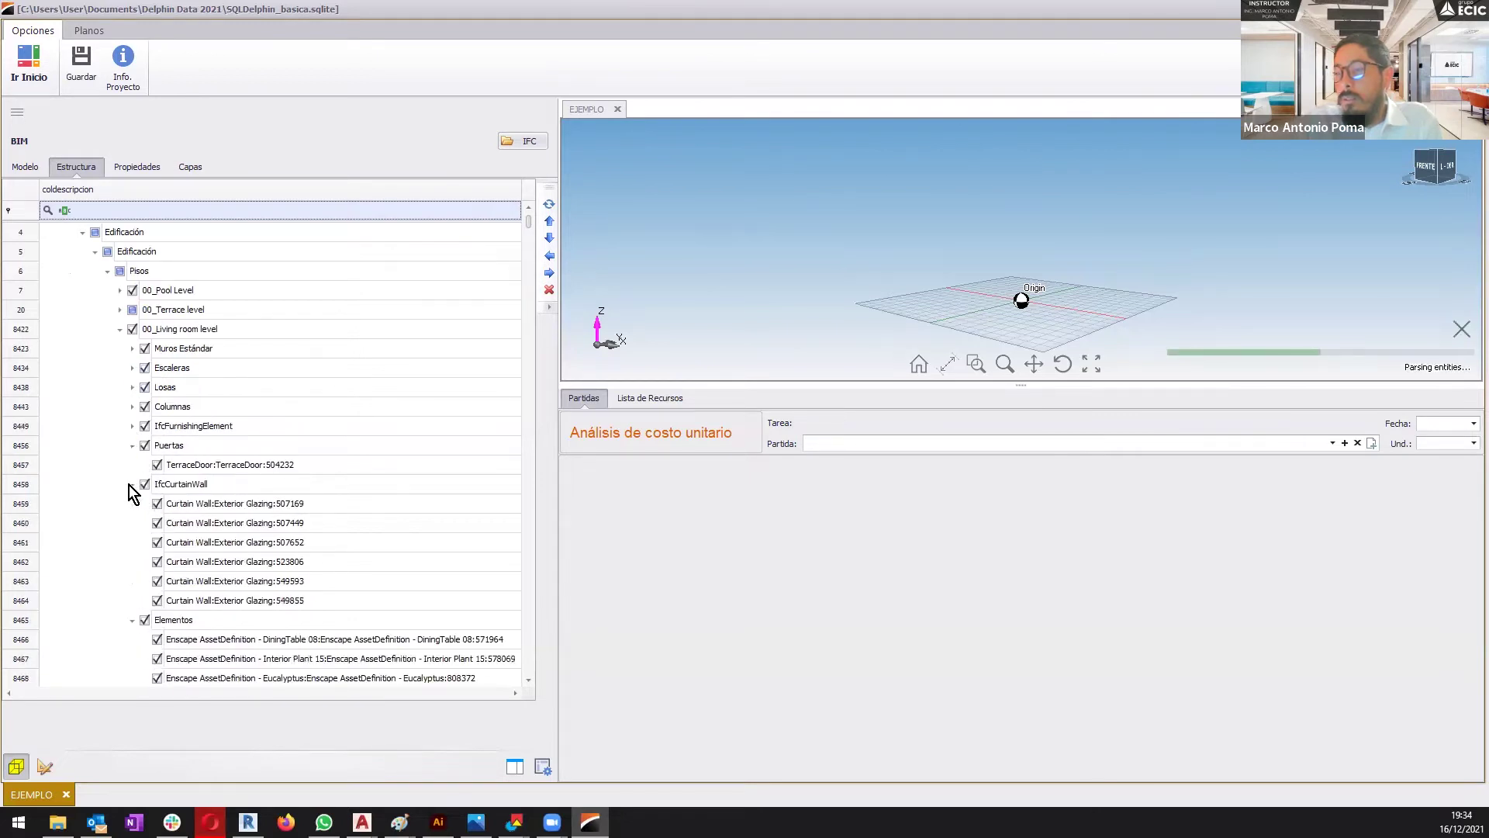
- Uncheck and collapse the Elementos groups under 00_Living room level and 00_Ground Floor
{"action": "left_click", "coordinate": [144, 619]}
{"action": "double_click", "coordinate": [180, 620]}
{"action": "scroll", "coordinate": [180, 620], "scroll_direction": "down", "scroll_amount": 9}
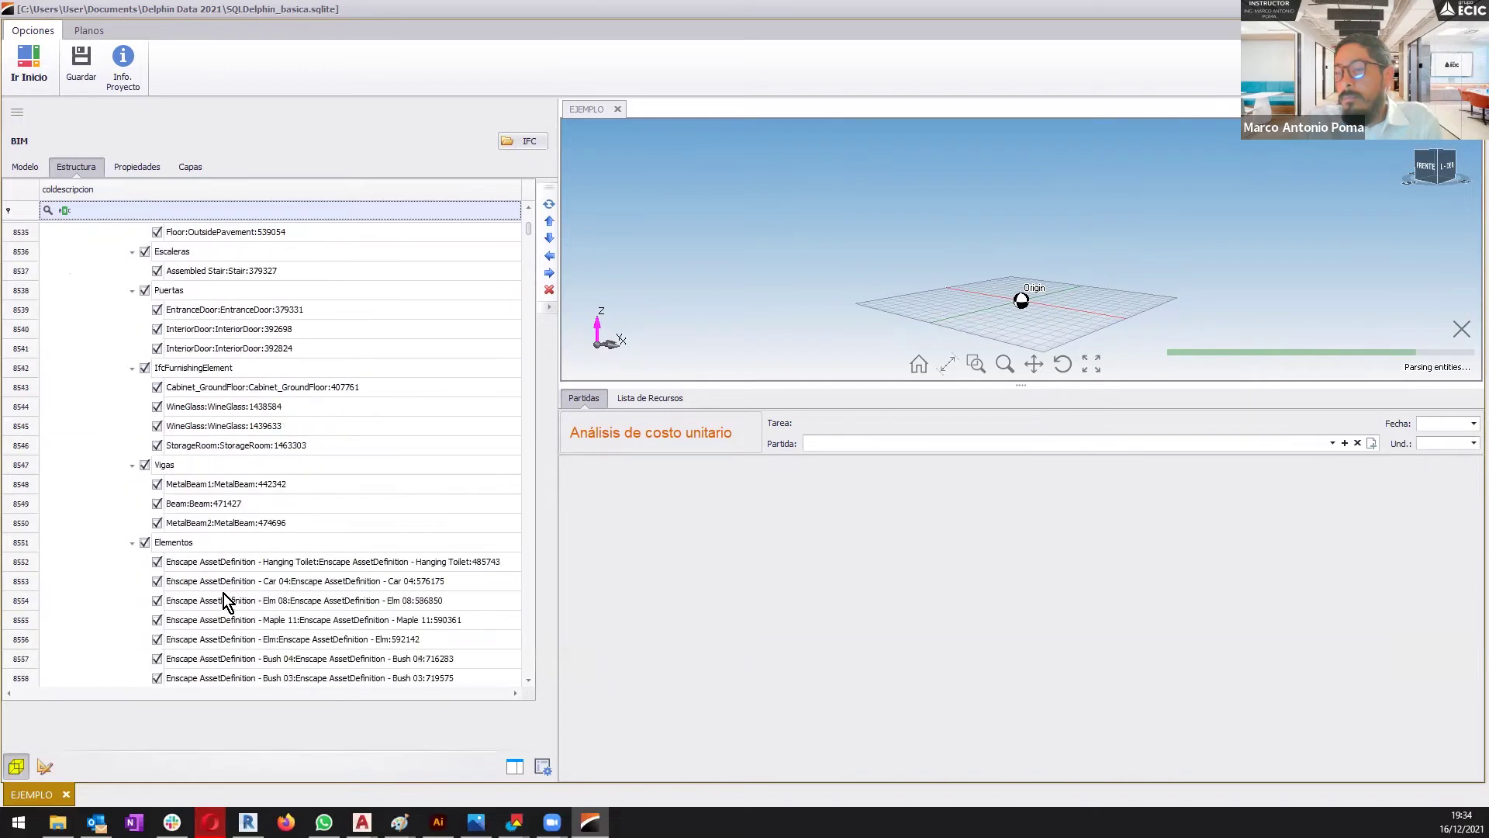
{"action": "left_click", "coordinate": [144, 544]}
{"action": "left_click", "coordinate": [132, 543]}
- Collapse IfcCurtainWall and Puertas under 00_Living room level, and fold up the floor levels below it
{"action": "scroll", "coordinate": [256, 556], "scroll_direction": "up", "scroll_amount": 10}
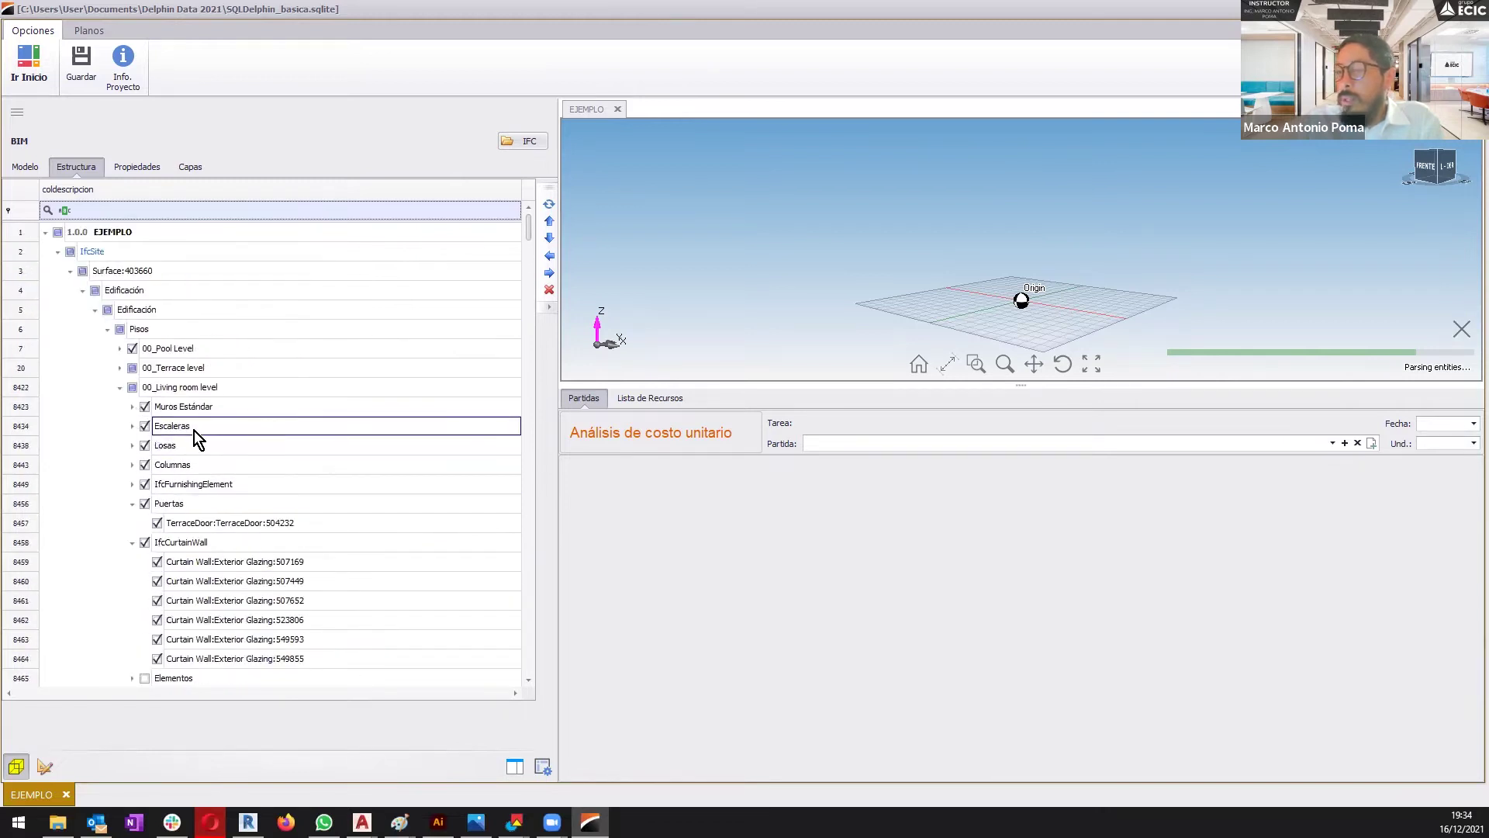
{"action": "left_click", "coordinate": [132, 542]}
{"action": "left_click", "coordinate": [132, 503]}
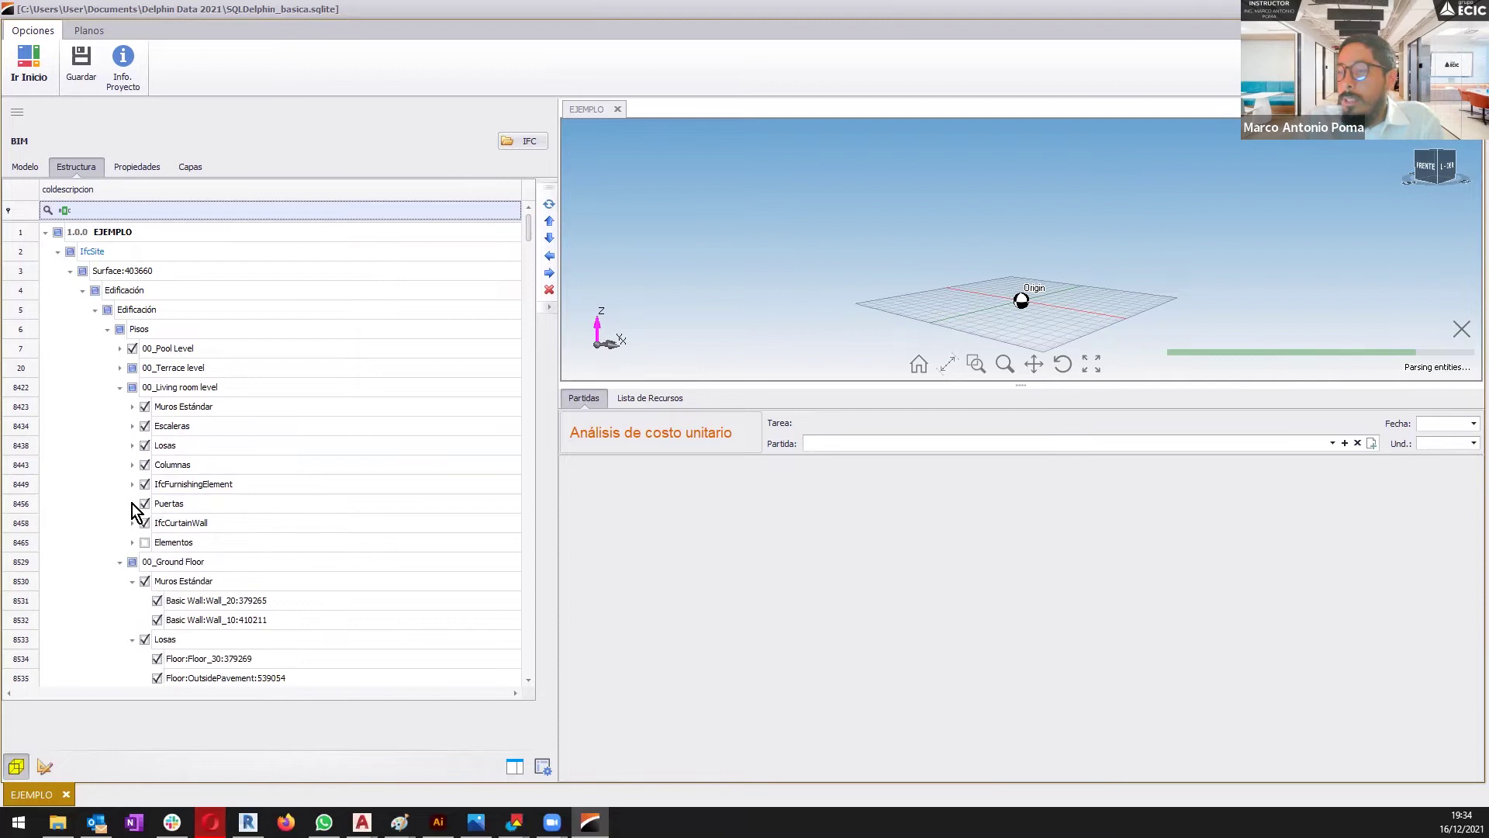
{"action": "left_click", "coordinate": [120, 580]}
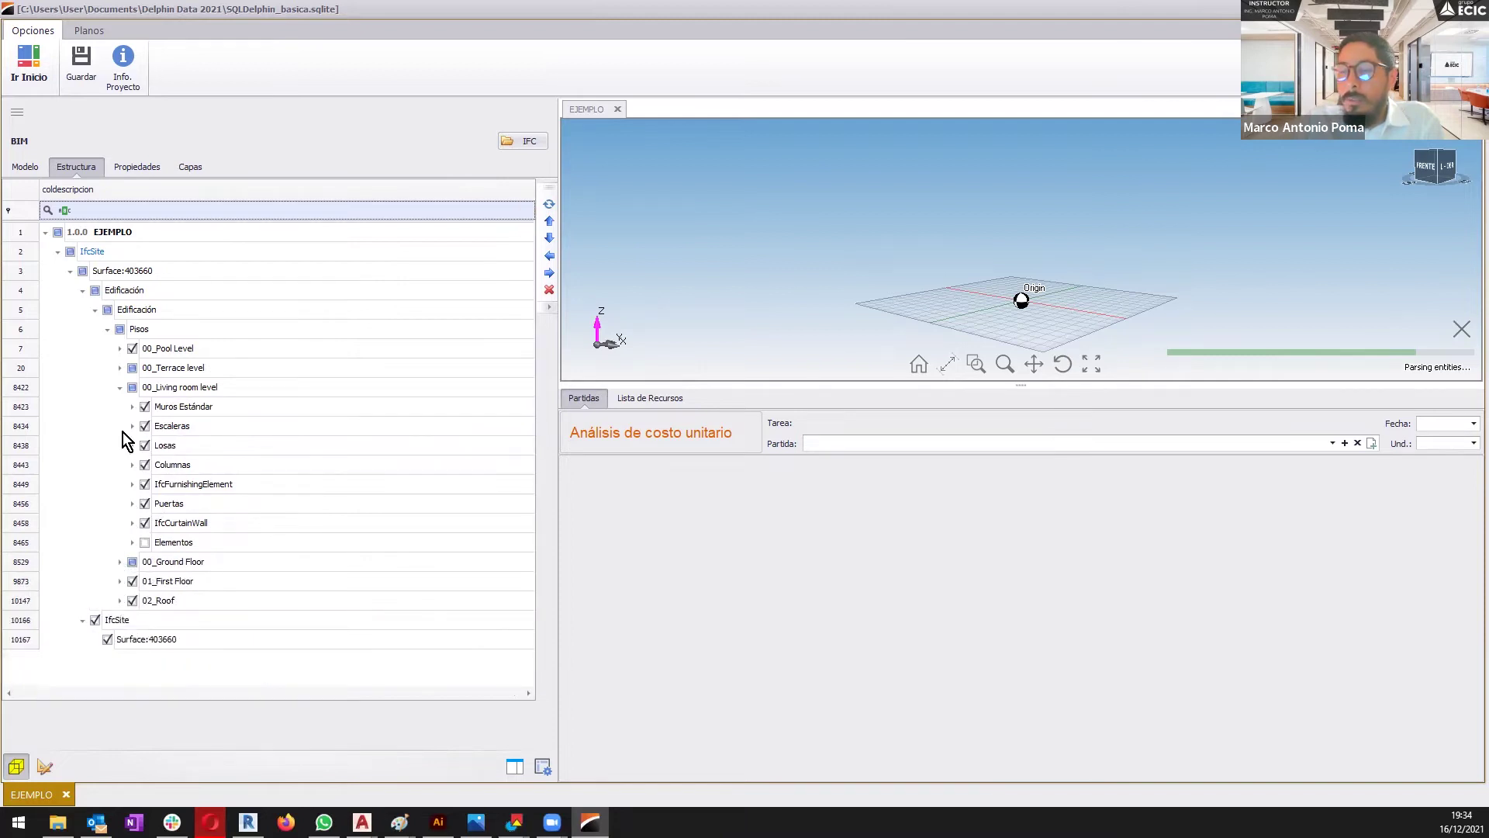
- Open the unit cost analysis of Muros Estándar under 00_Living room level and continue past the application exception
{"action": "left_click", "coordinate": [151, 392]}
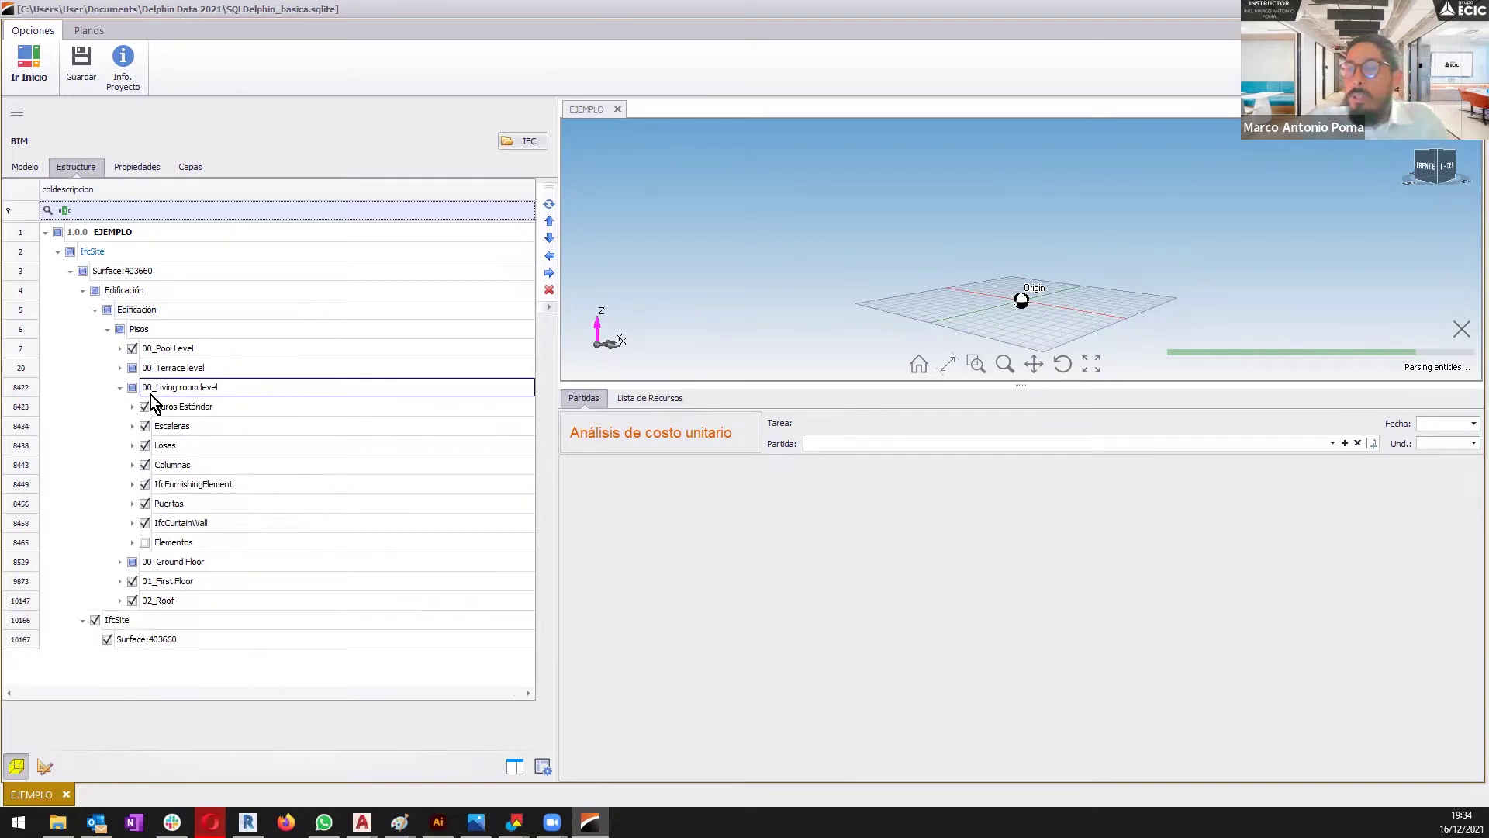
{"action": "left_click", "coordinate": [155, 448]}
{"action": "left_click", "coordinate": [205, 423]}
{"action": "left_click", "coordinate": [205, 410]}
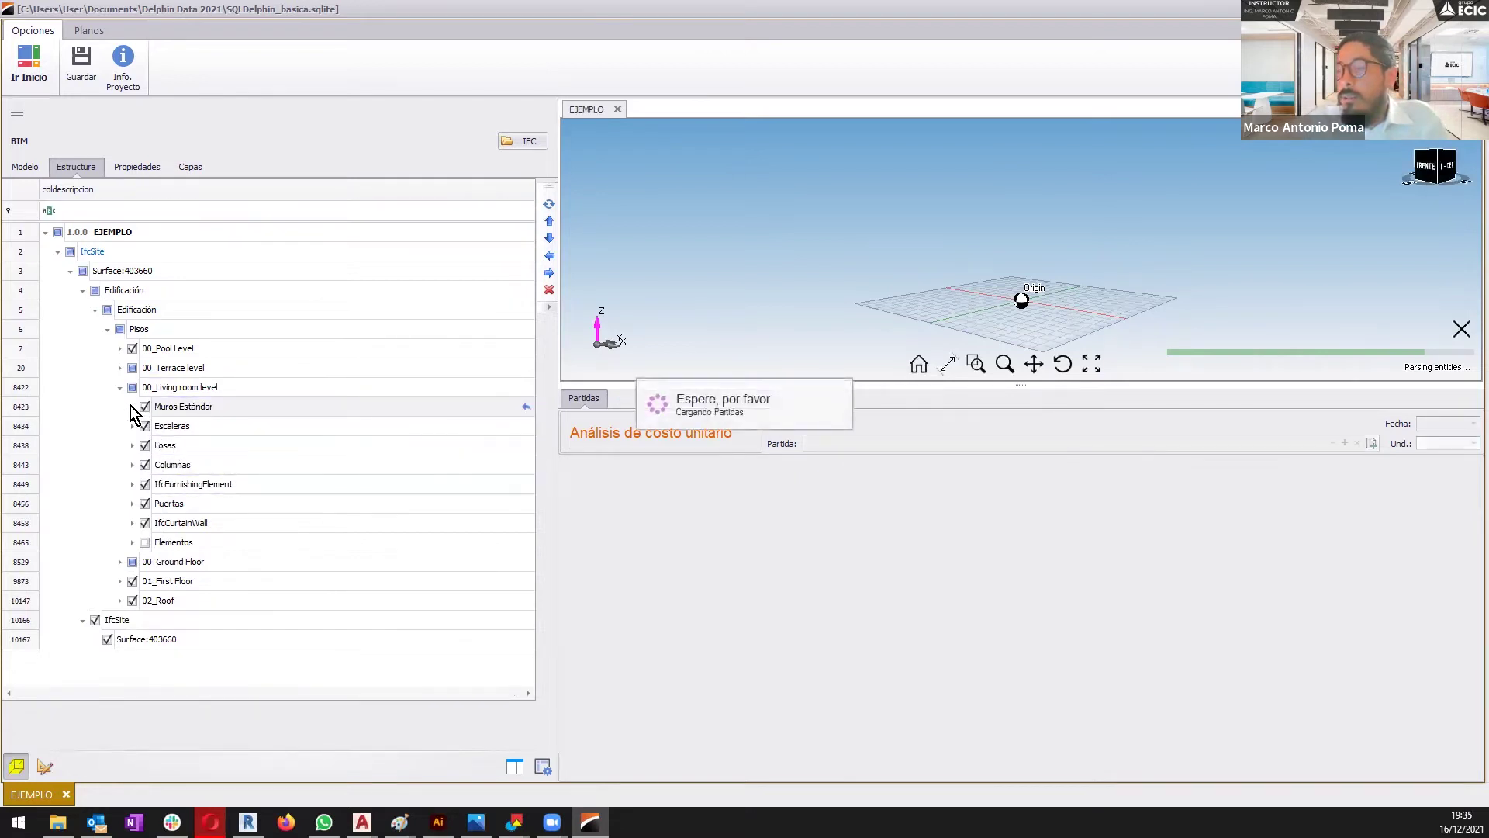
{"action": "double_click", "coordinate": [234, 406]}
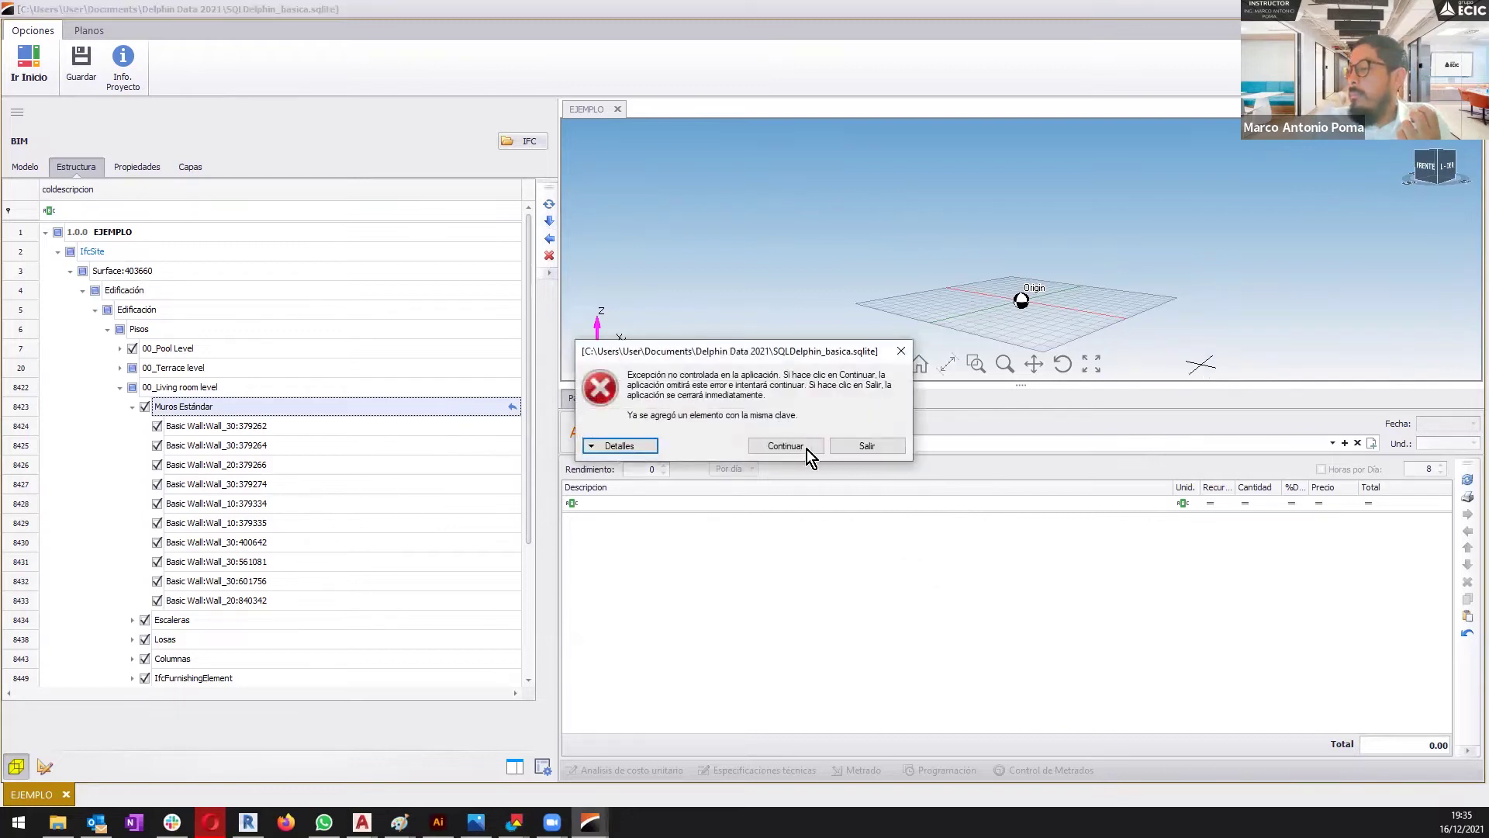
{"action": "left_click", "coordinate": [807, 446]}
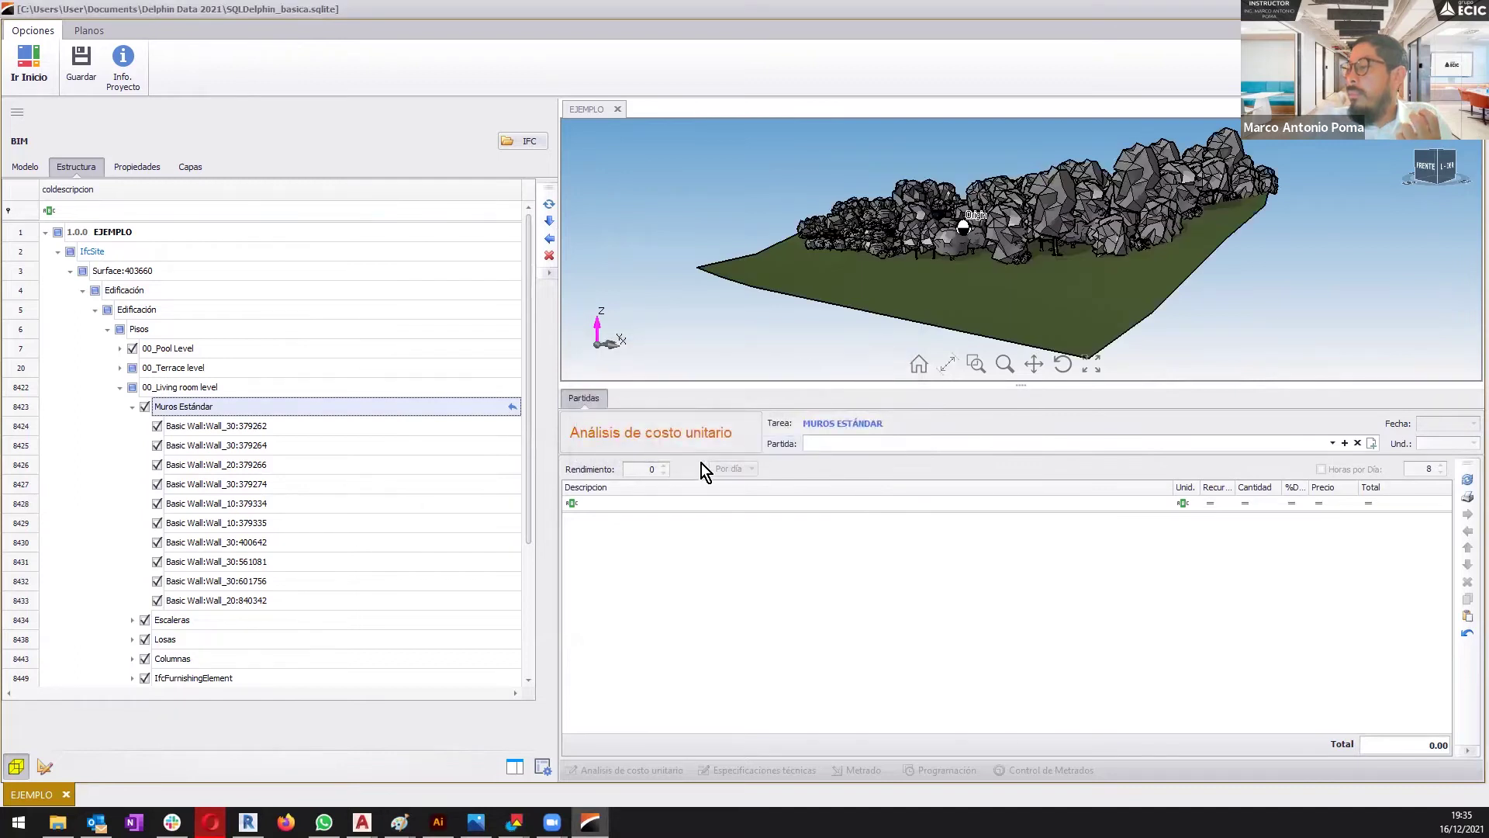
- Collapse 00_Living room level, uncheck the Elementos group under 00_Ground Floor, and collapse that floor too
{"action": "left_click", "coordinate": [131, 408]}
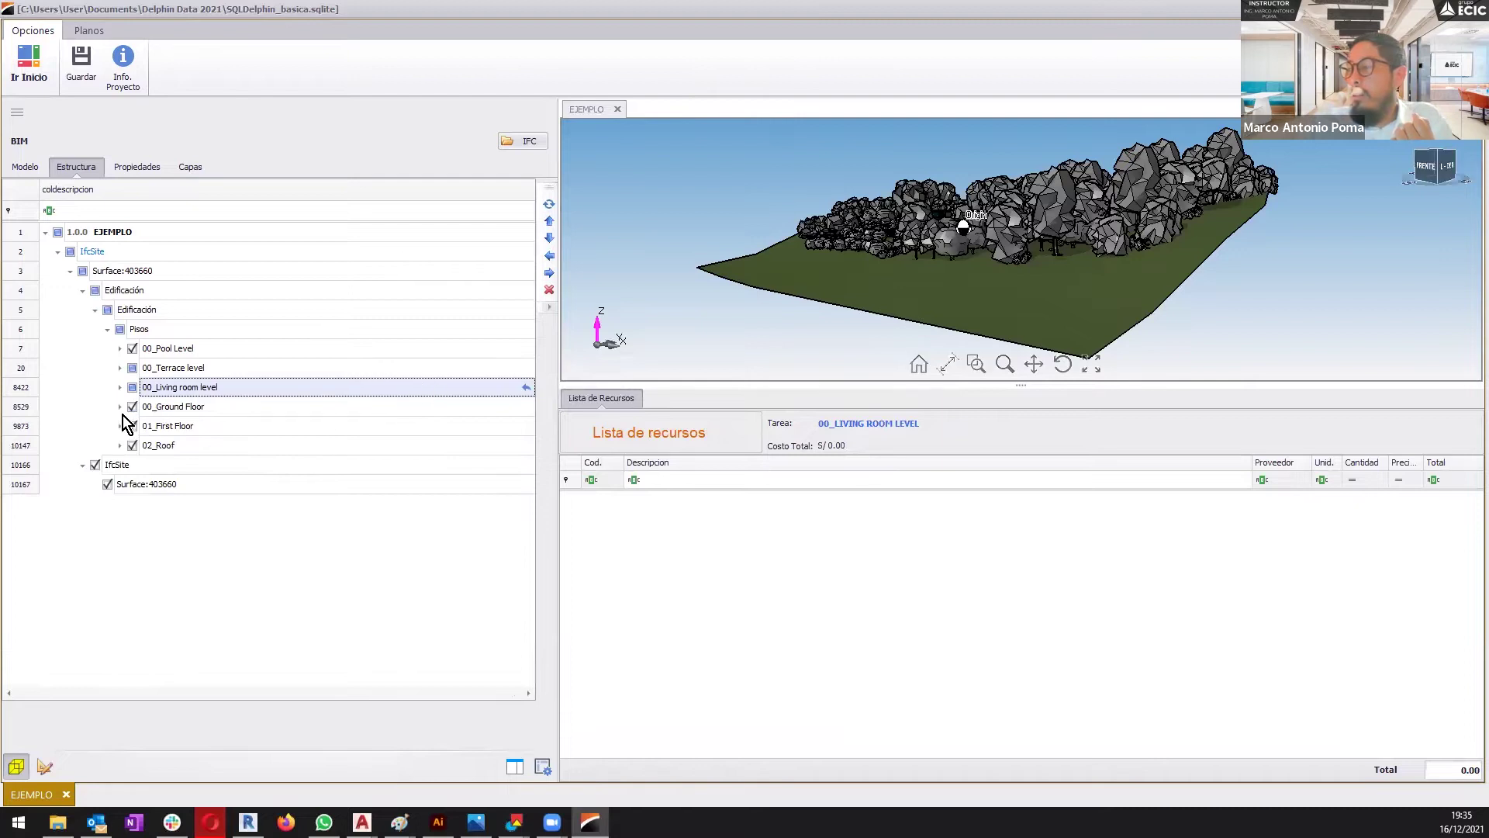
{"action": "left_click", "coordinate": [121, 408]}
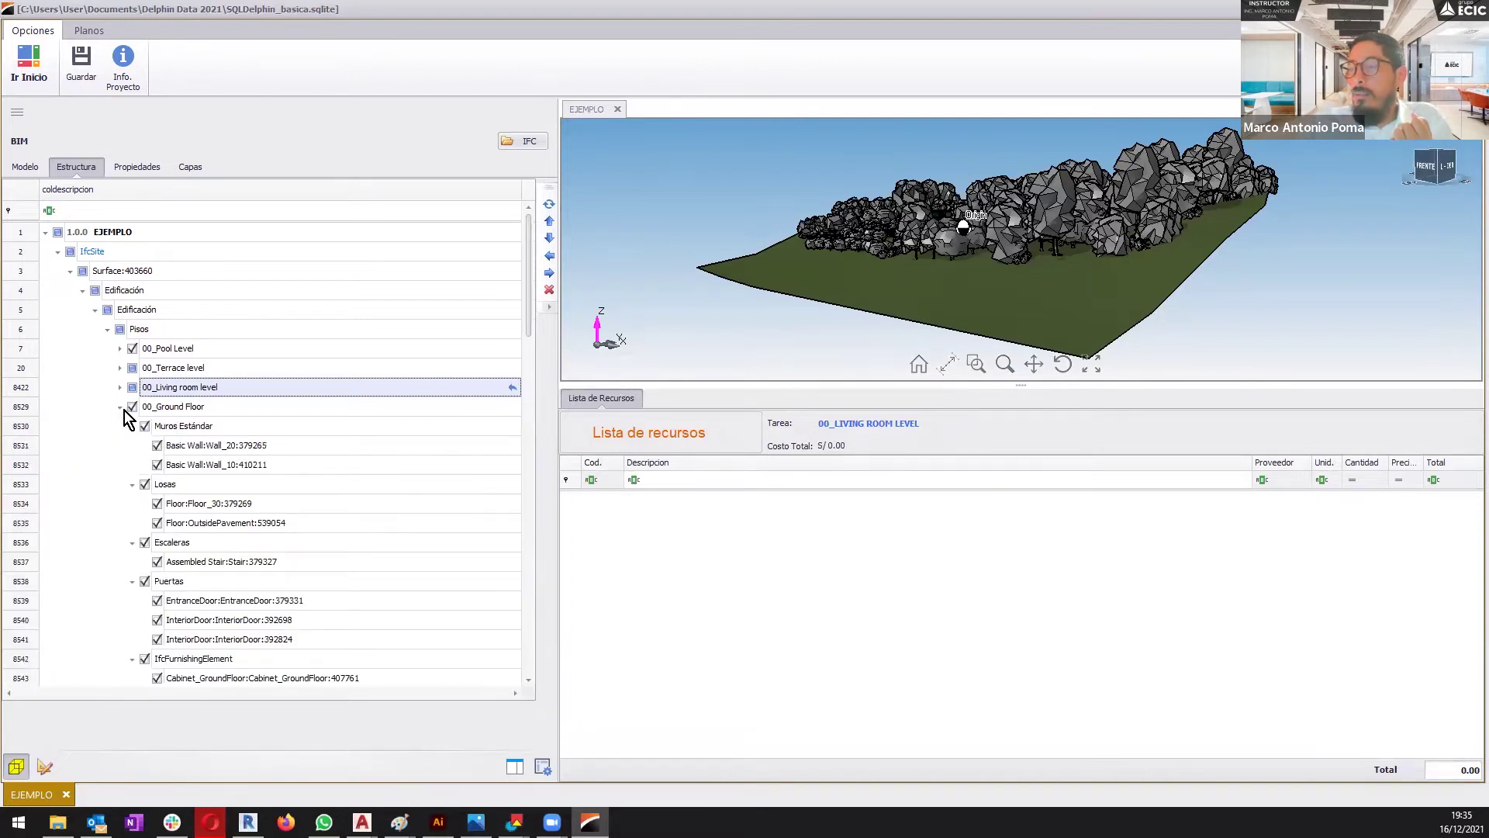
{"action": "left_click", "coordinate": [135, 408]}
{"action": "scroll", "coordinate": [271, 508], "scroll_direction": "down", "scroll_amount": 6}
{"action": "left_click", "coordinate": [265, 506]}
{"action": "left_click", "coordinate": [144, 484]}
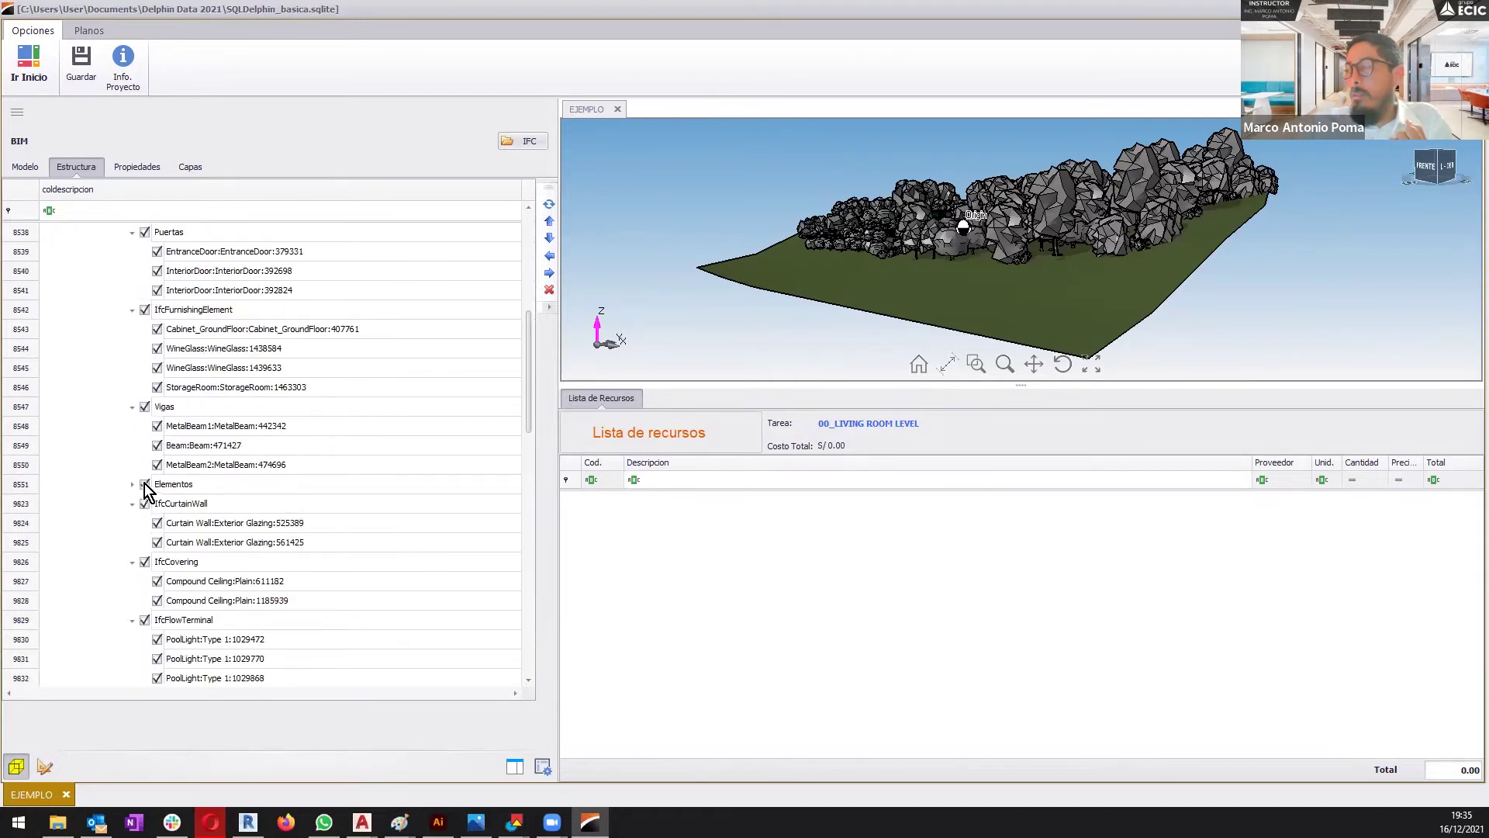
{"action": "left_click", "coordinate": [162, 565]}
{"action": "scroll", "coordinate": [155, 528], "scroll_direction": "up", "scroll_amount": 4}
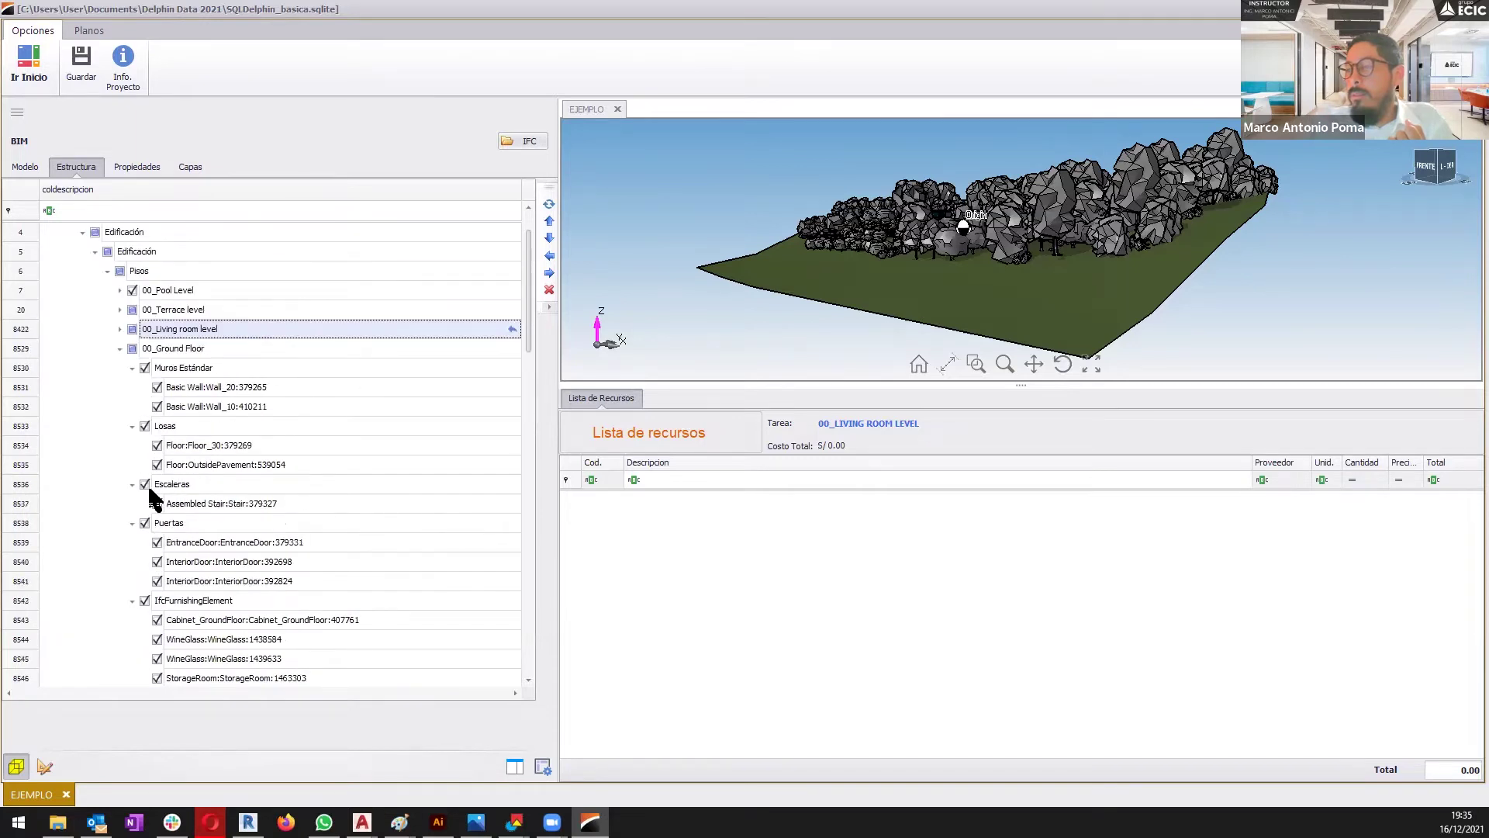
{"action": "left_click", "coordinate": [119, 351]}
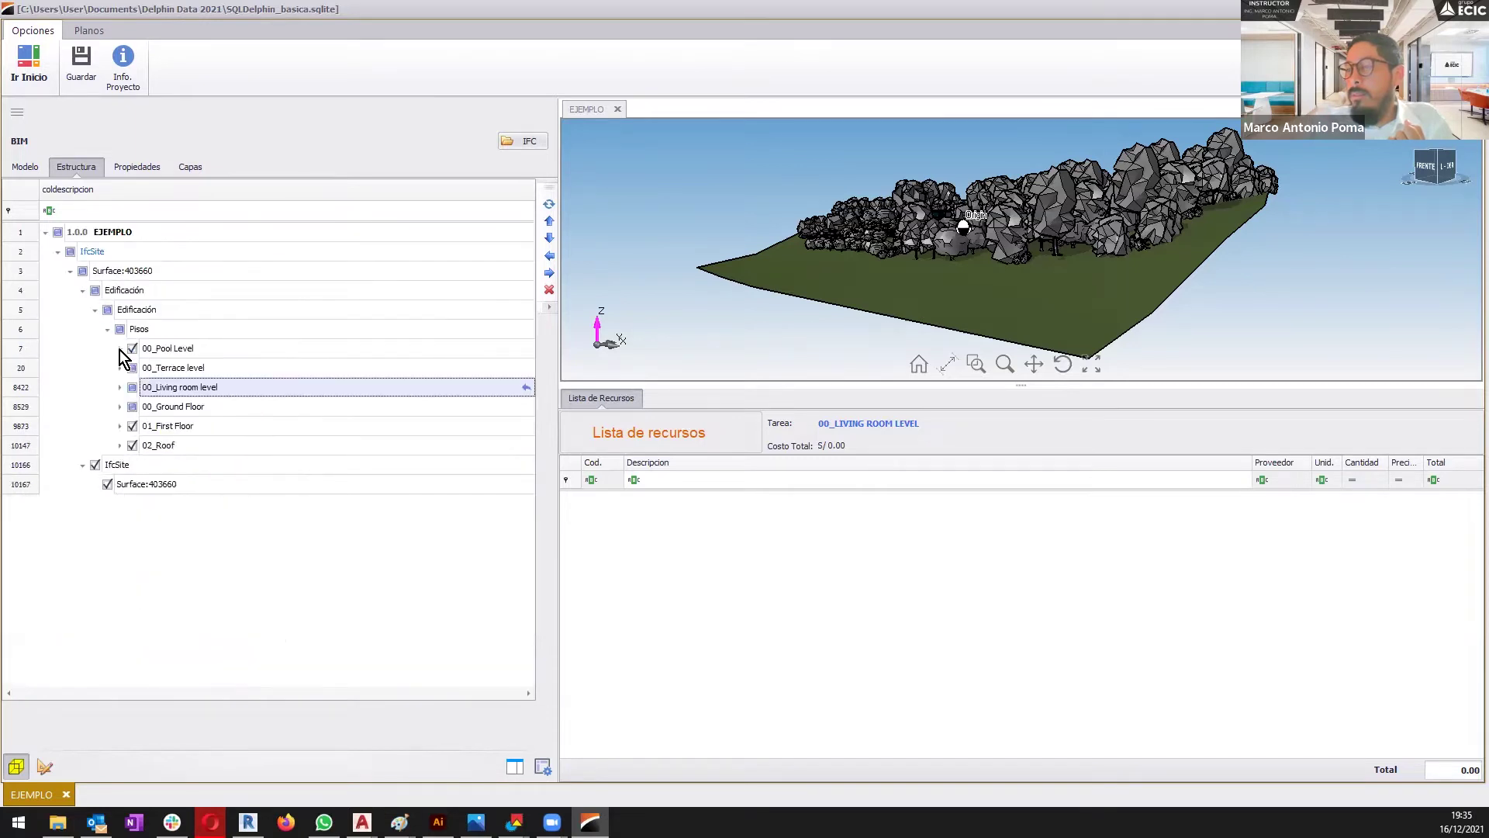
- Expand 01_First Floor and collapse its Muros Estándar, Losas, Puertas, Columnas and Elementos groups
{"action": "left_click", "coordinate": [120, 426]}
{"action": "left_click", "coordinate": [132, 447]}
{"action": "left_click", "coordinate": [132, 466]}
{"action": "left_click", "coordinate": [132, 485]}
{"action": "left_click", "coordinate": [132, 504]}
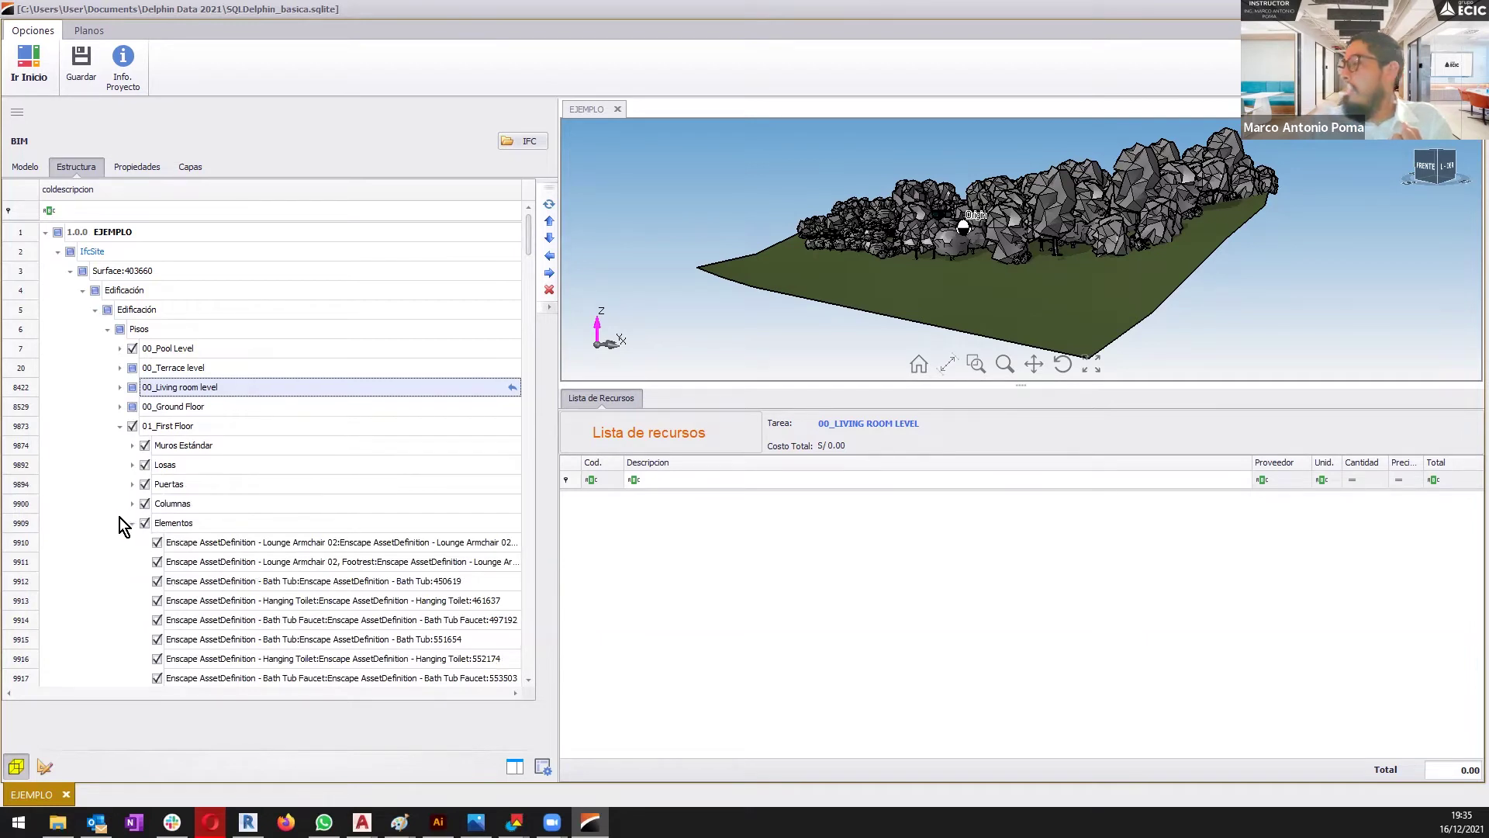
{"action": "left_click", "coordinate": [132, 523]}
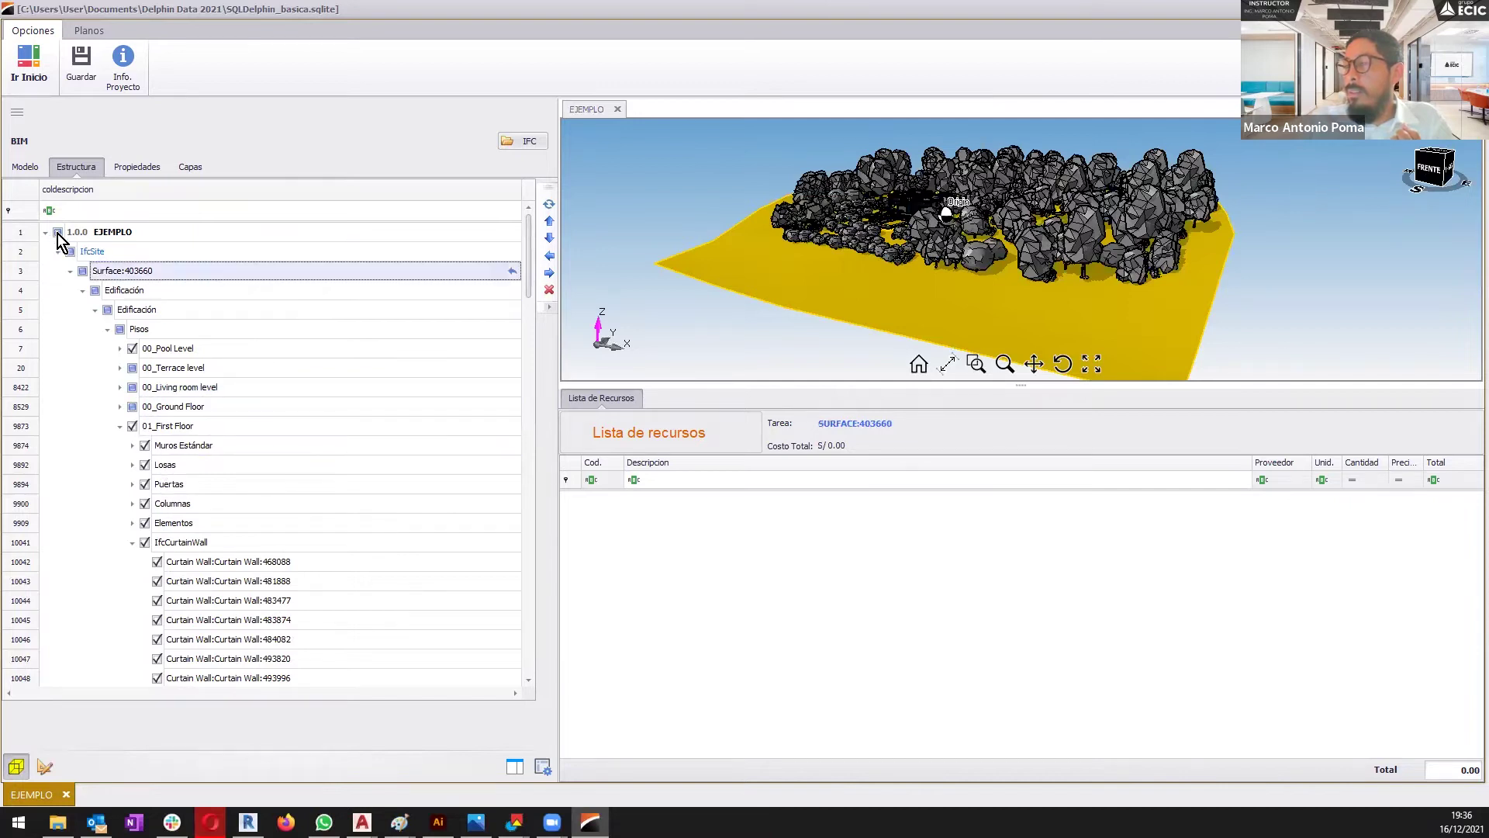
- Uncheck the whole EJEMPLO model in the structure tree
{"action": "left_click", "coordinate": [119, 329]}
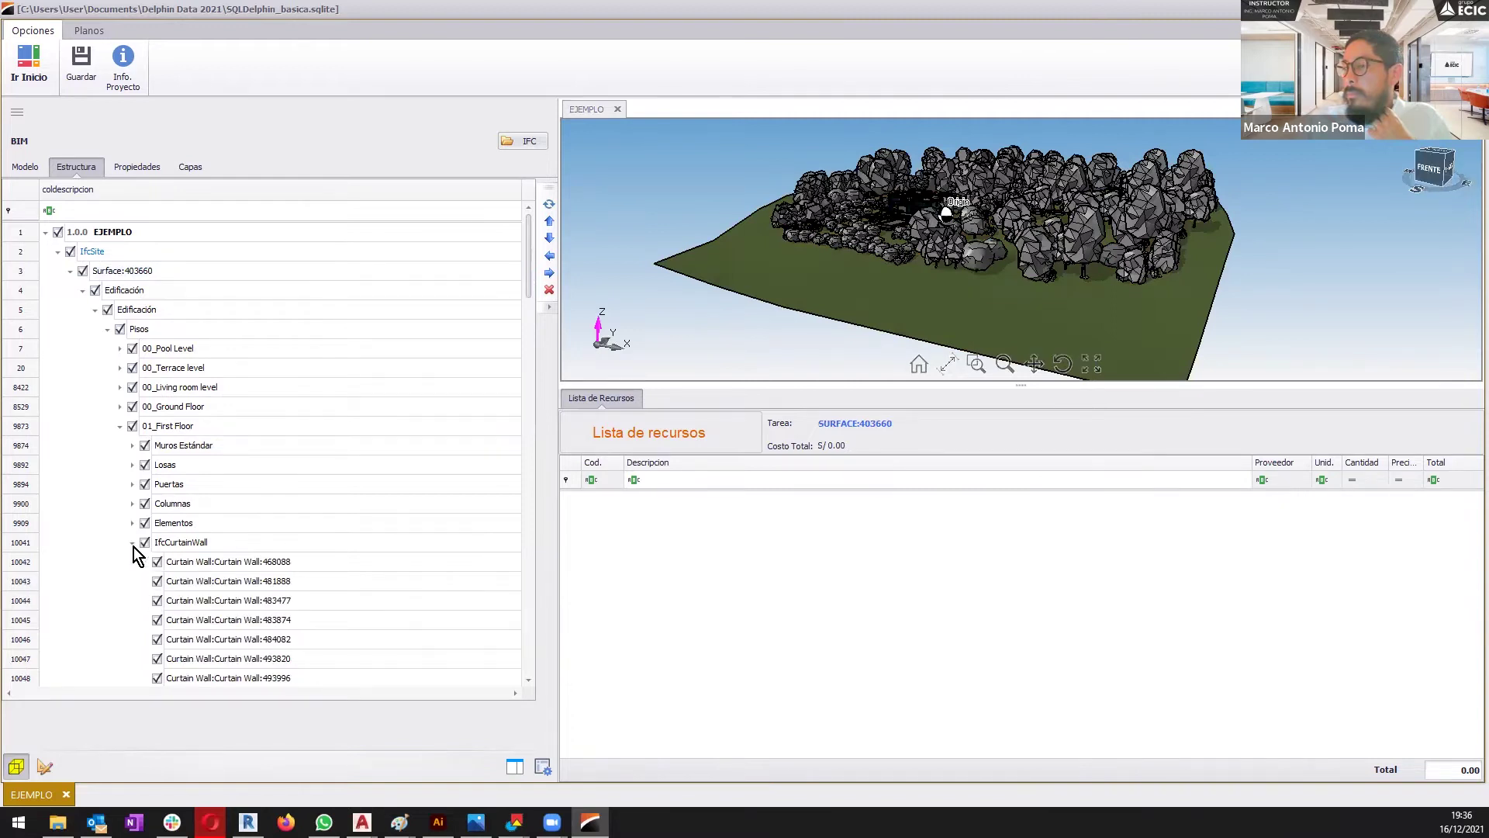
{"action": "left_click", "coordinate": [132, 545]}
{"action": "left_click", "coordinate": [133, 543]}
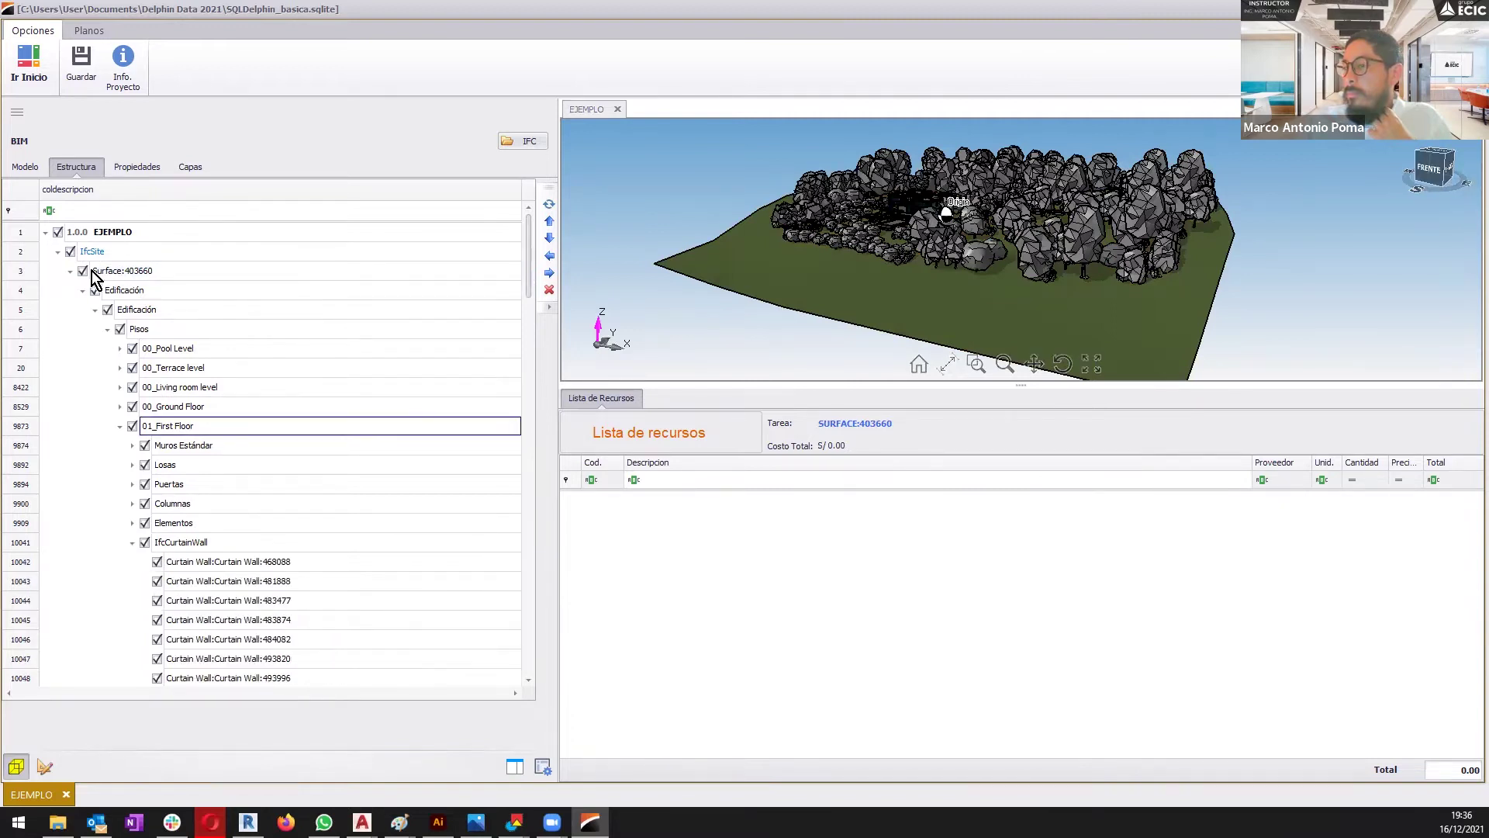
{"action": "left_click", "coordinate": [57, 232]}
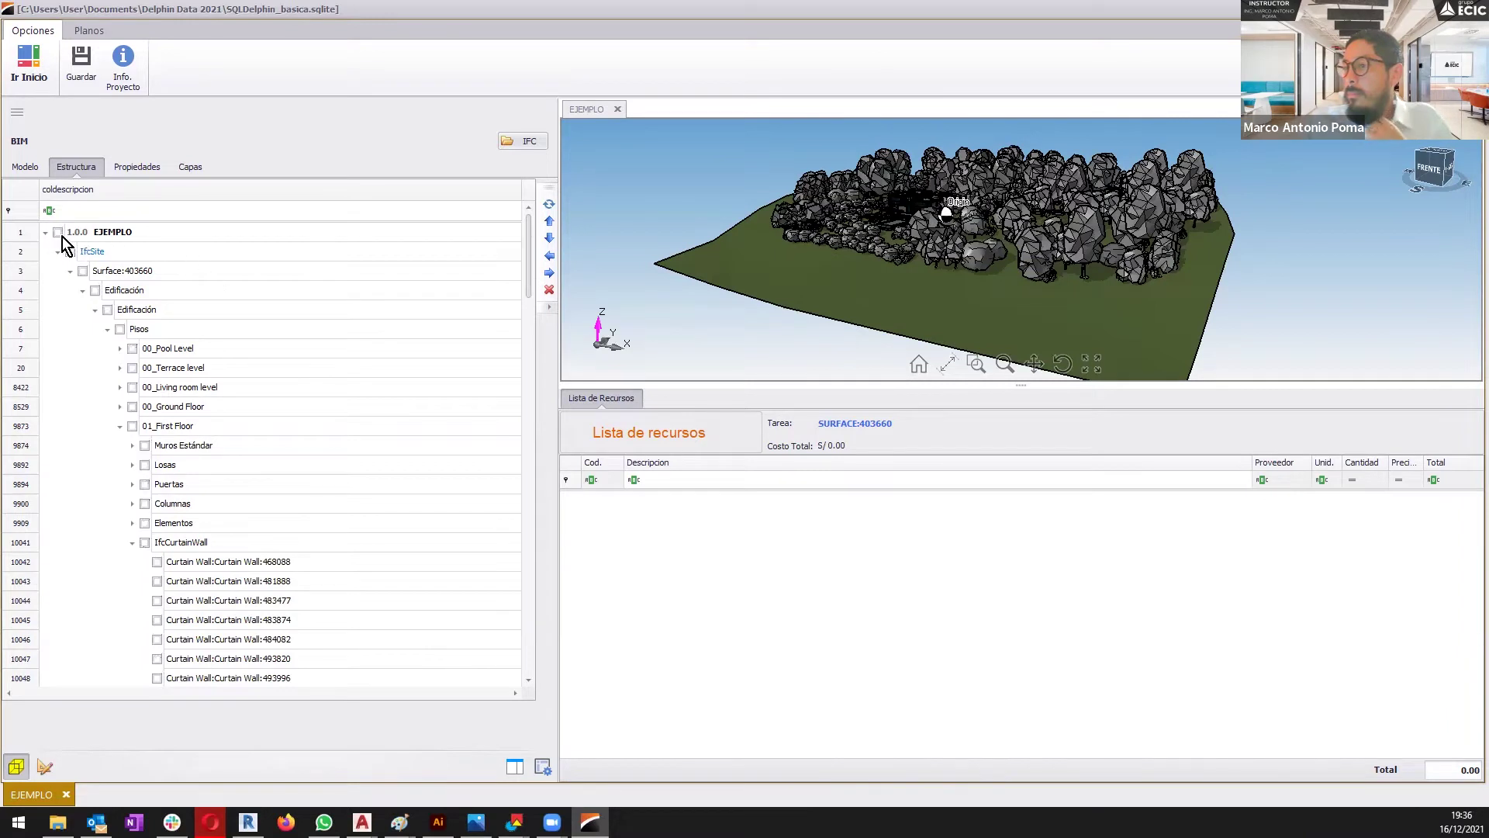
- Collapse the IfcCurtainWall, Vigas and IfcFurnishingElement groups under 01_First Floor
{"action": "left_click", "coordinate": [133, 543]}
{"action": "left_click", "coordinate": [135, 564]}
{"action": "left_click", "coordinate": [132, 581]}
- Select and check the Muros Estándar group under 01_First Floor, and adjust the height of the 3D view above its cost analysis
{"action": "left_click", "coordinate": [197, 429]}
{"action": "left_click", "coordinate": [200, 444]}
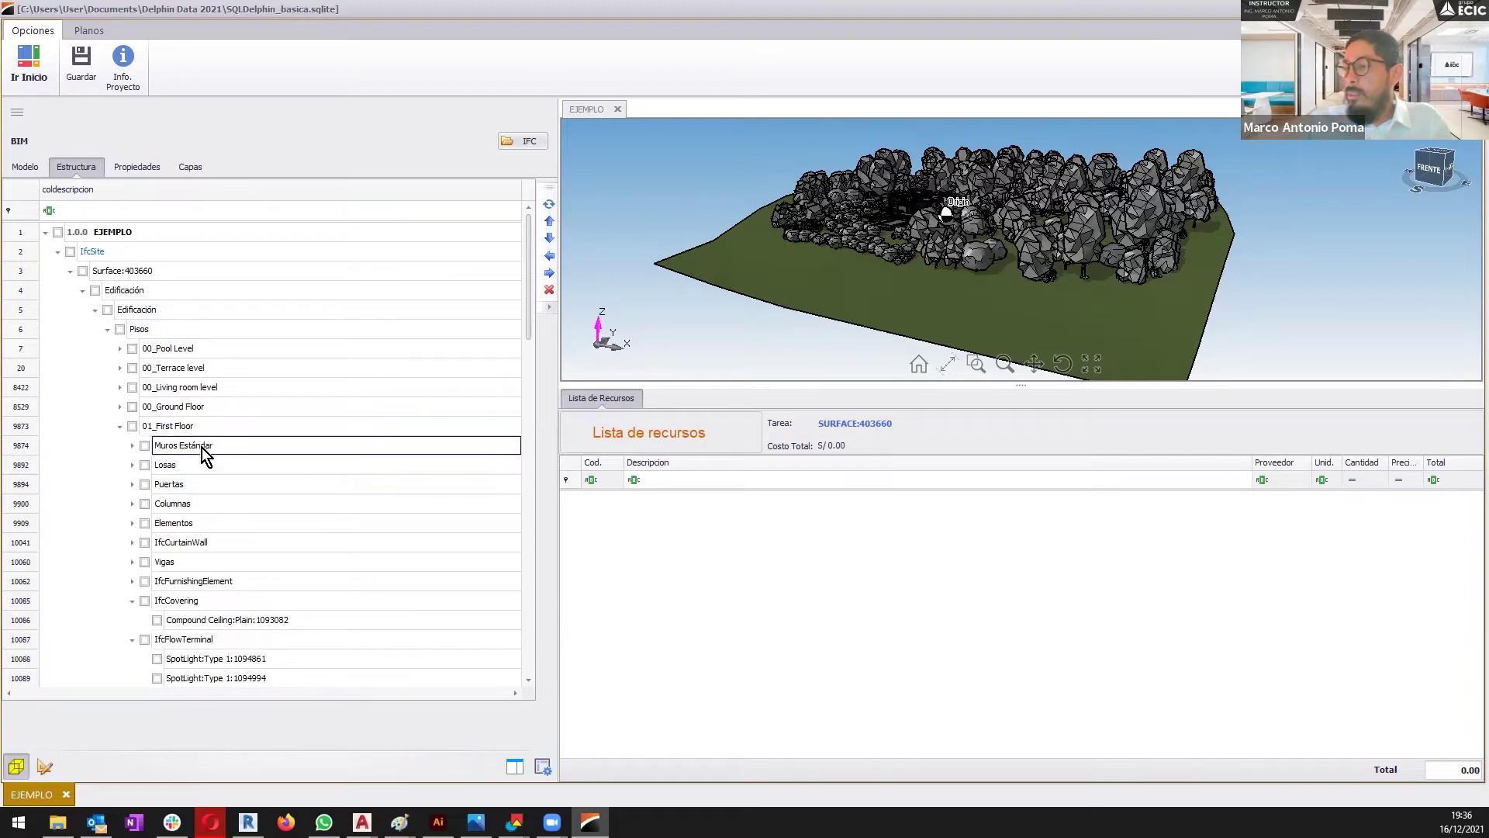
{"action": "left_click", "coordinate": [143, 446]}
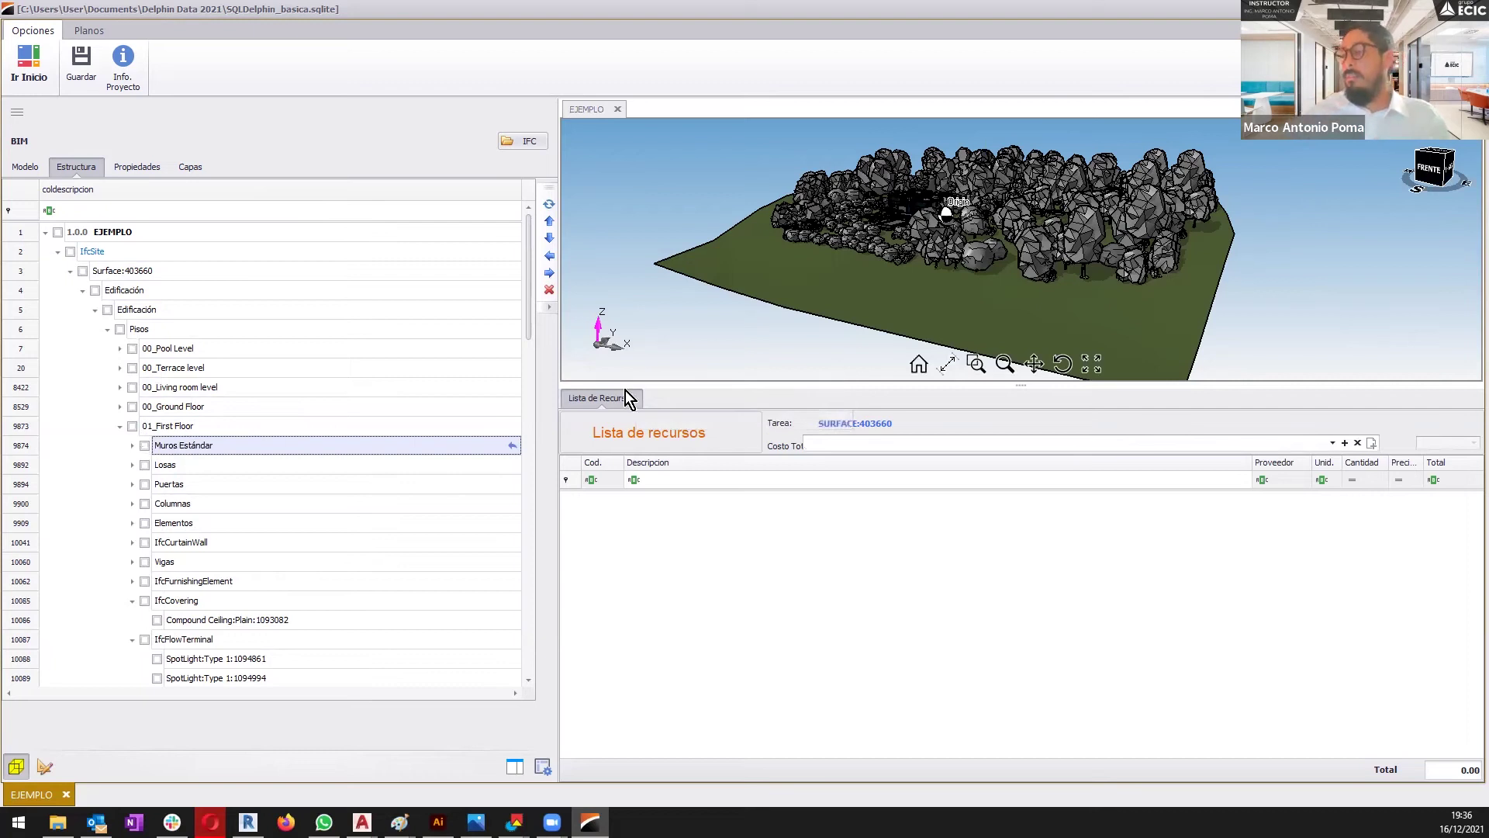
{"action": "left_click_drag", "start_coordinate": [827, 385], "coordinate": [839, 515]}
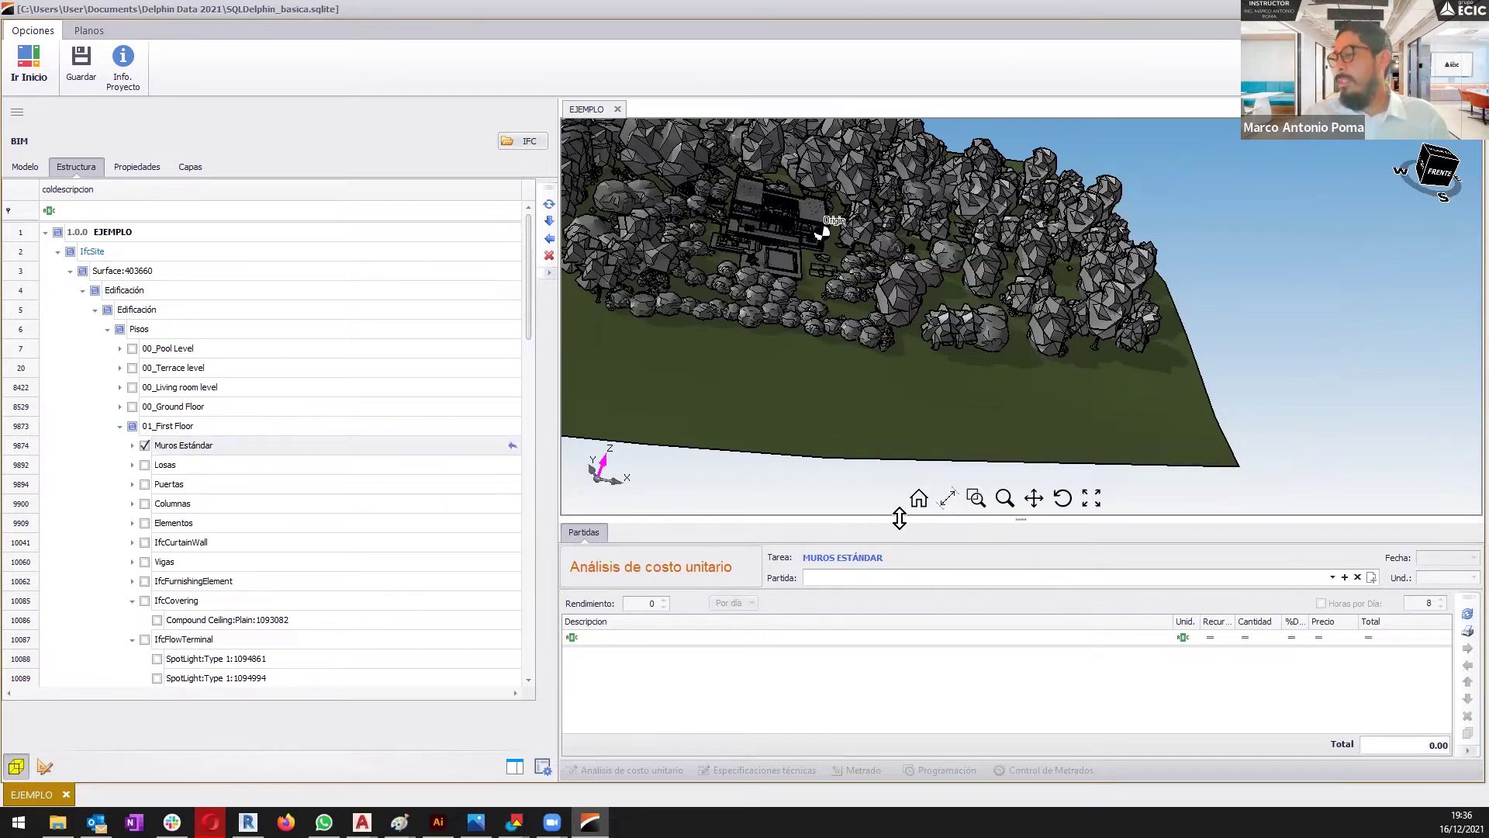
{"action": "left_click_drag", "start_coordinate": [898, 518], "coordinate": [893, 362]}
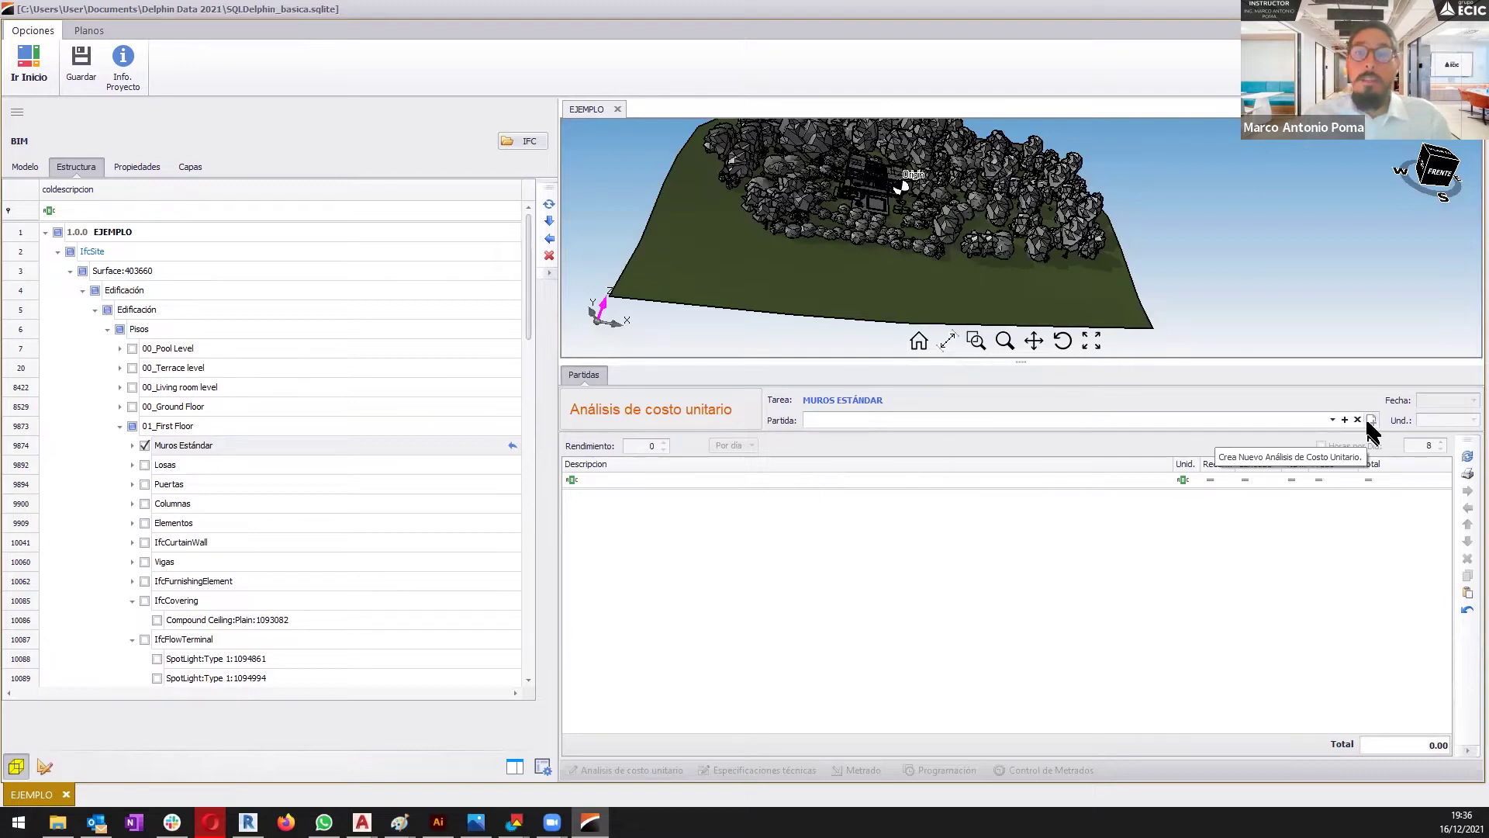
- Expand the walls in the first-floor Muros Estándar group and open the cost list for the group's partida
{"action": "left_click", "coordinate": [231, 445]}
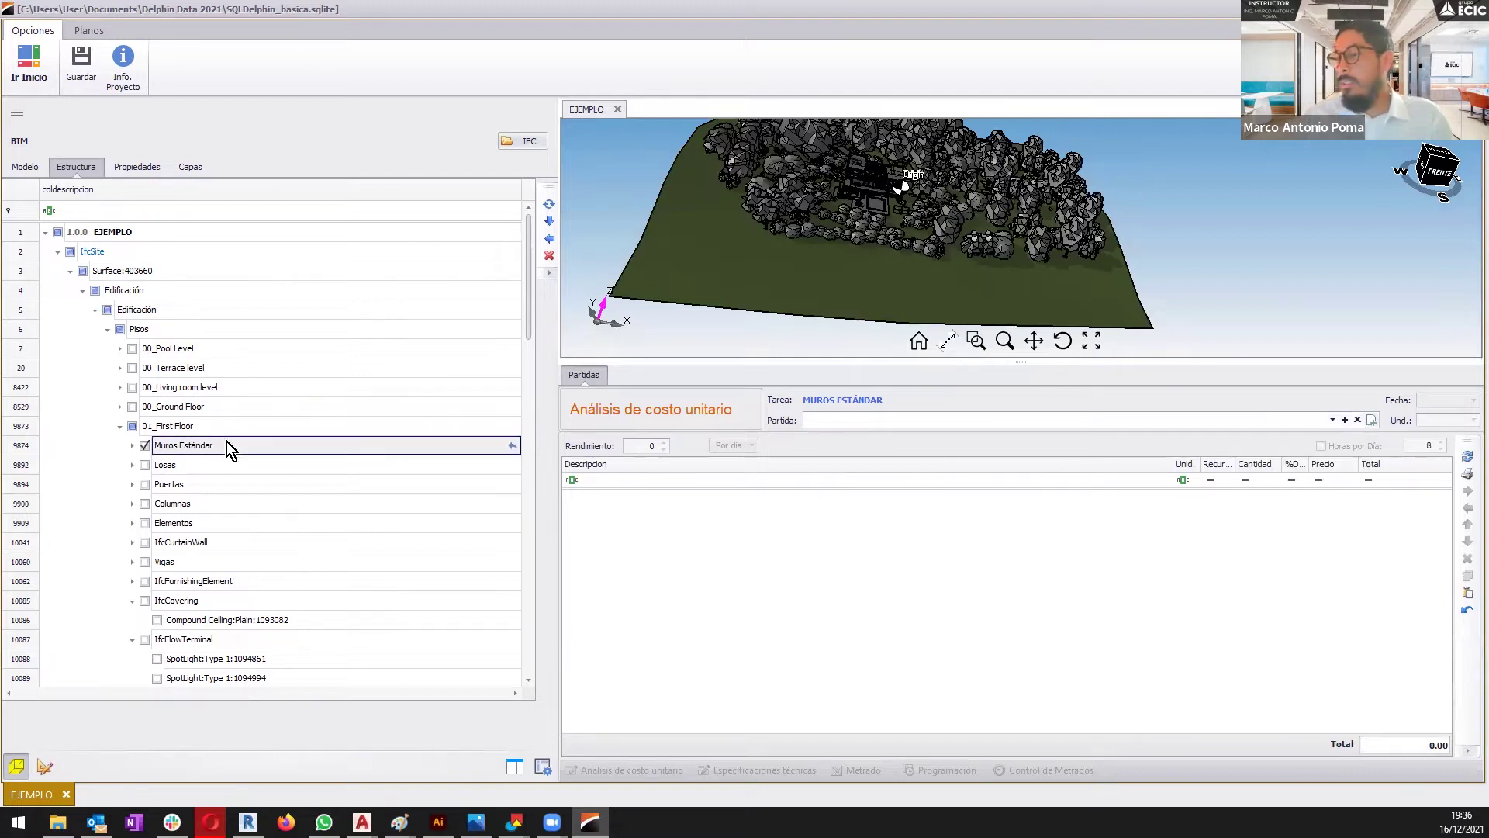
{"action": "left_click", "coordinate": [132, 445]}
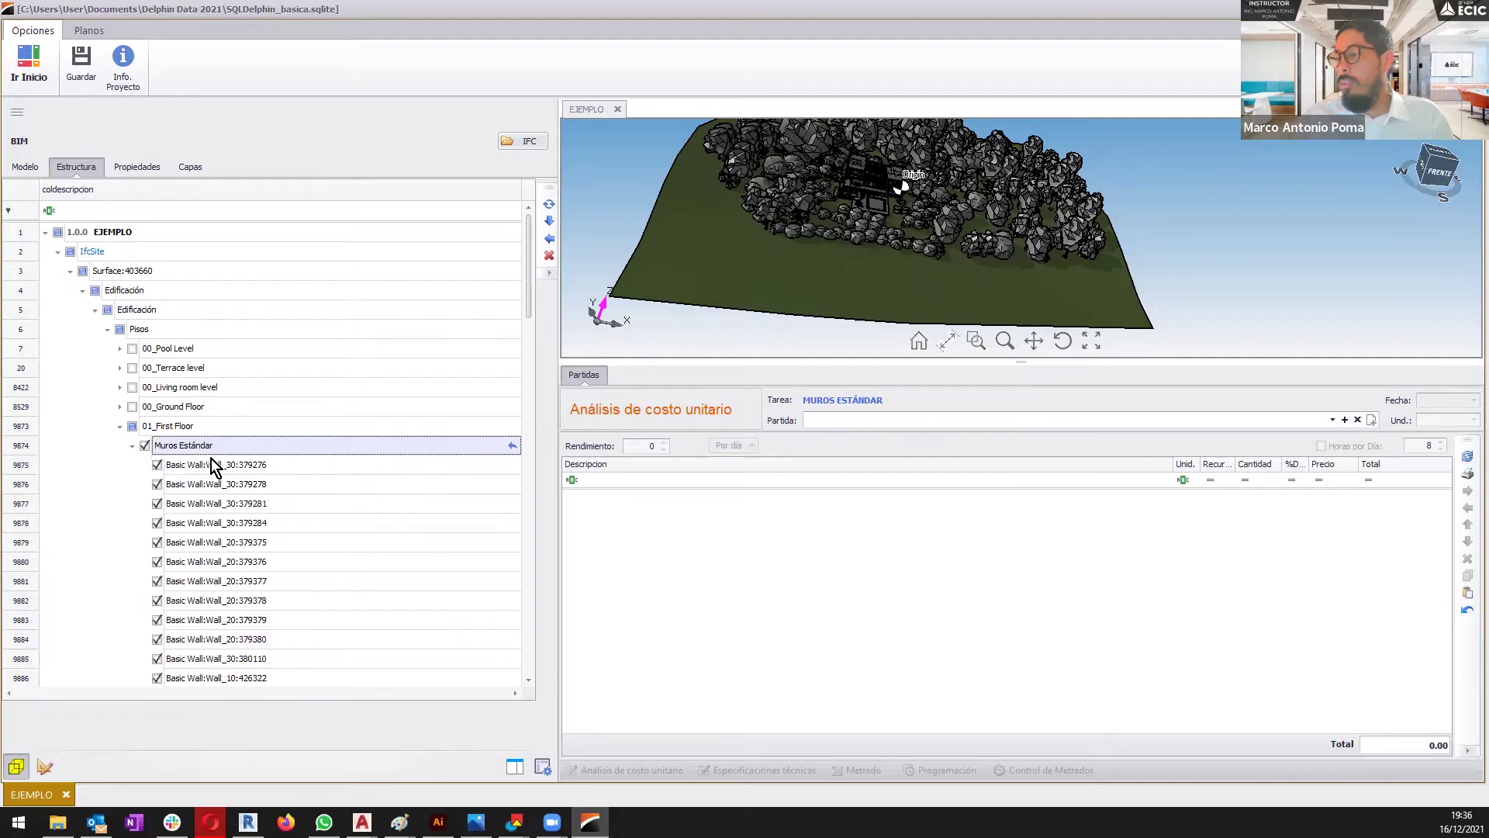
{"action": "left_click", "coordinate": [1344, 420]}
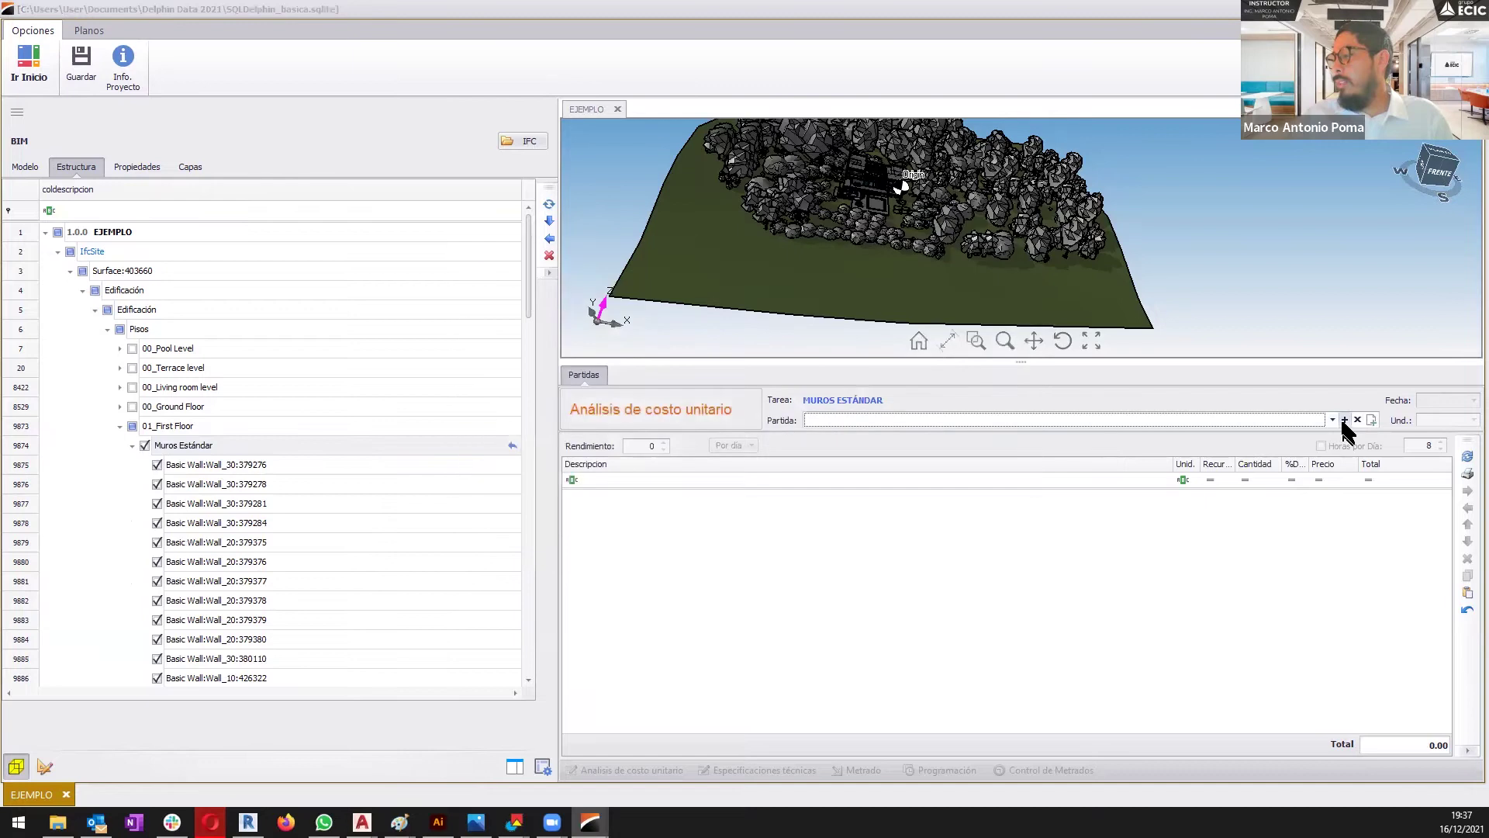
- Assign MURO DE LADRILLO CORRIENTE DE ARCILLA from the 001 - GRUPO ECIC cost group as the partida for Muros Estándar
{"action": "left_click", "coordinate": [491, 303]}
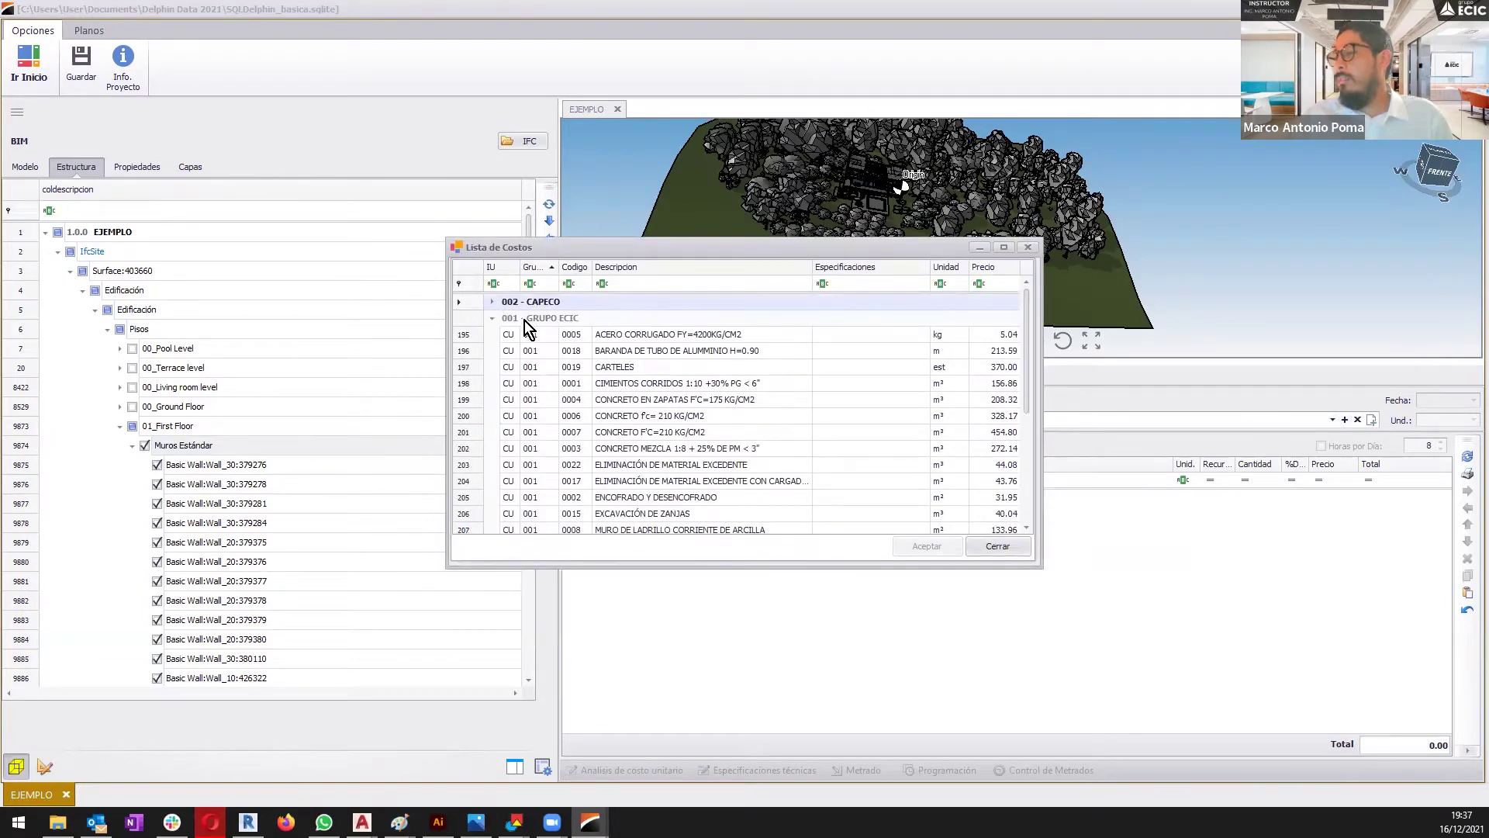
{"action": "left_click", "coordinate": [495, 318]}
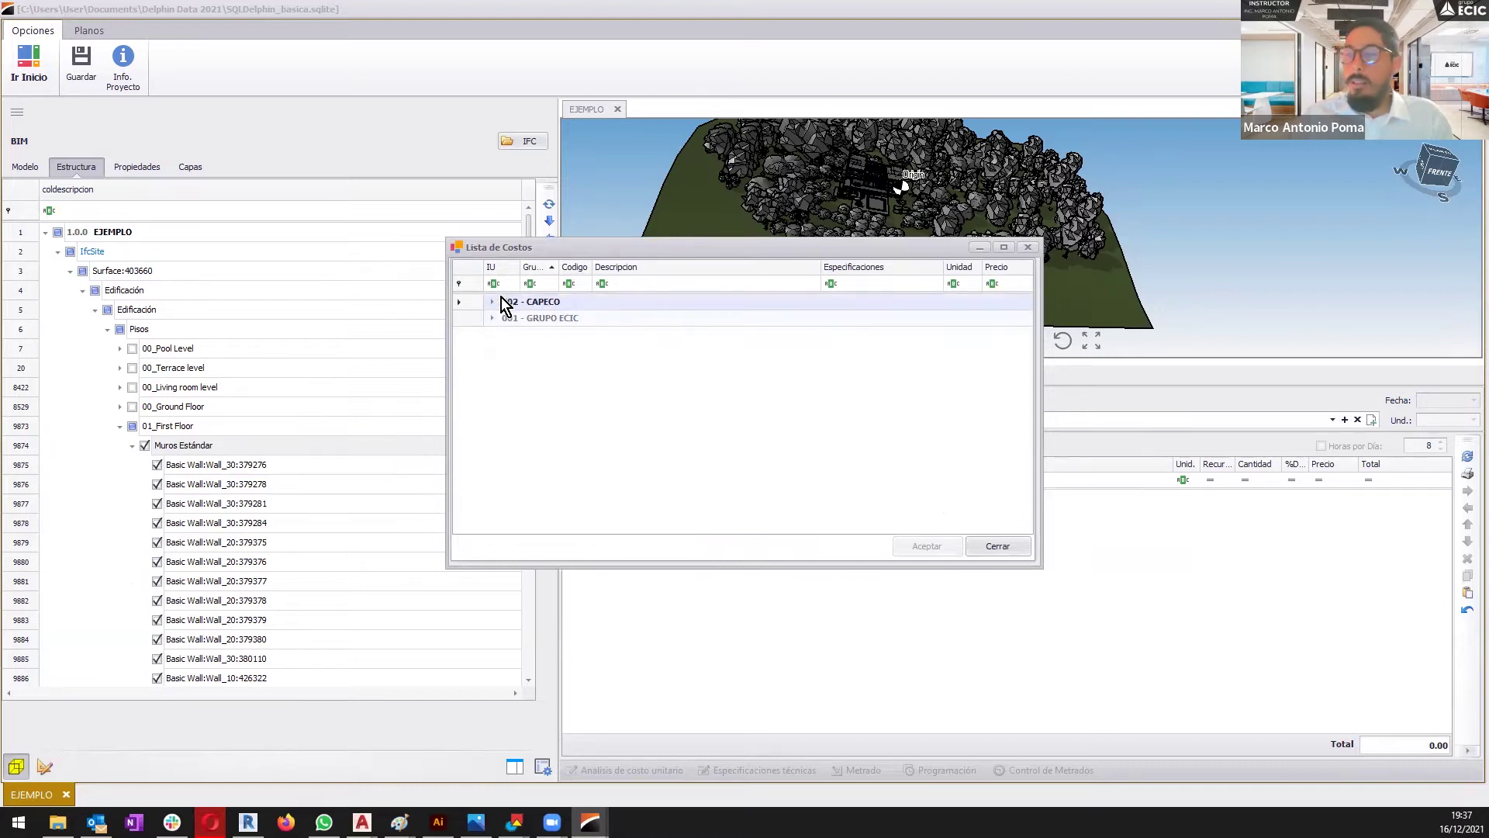
{"action": "left_click", "coordinate": [492, 318]}
{"action": "scroll", "coordinate": [686, 338], "scroll_direction": "down", "scroll_amount": 5}
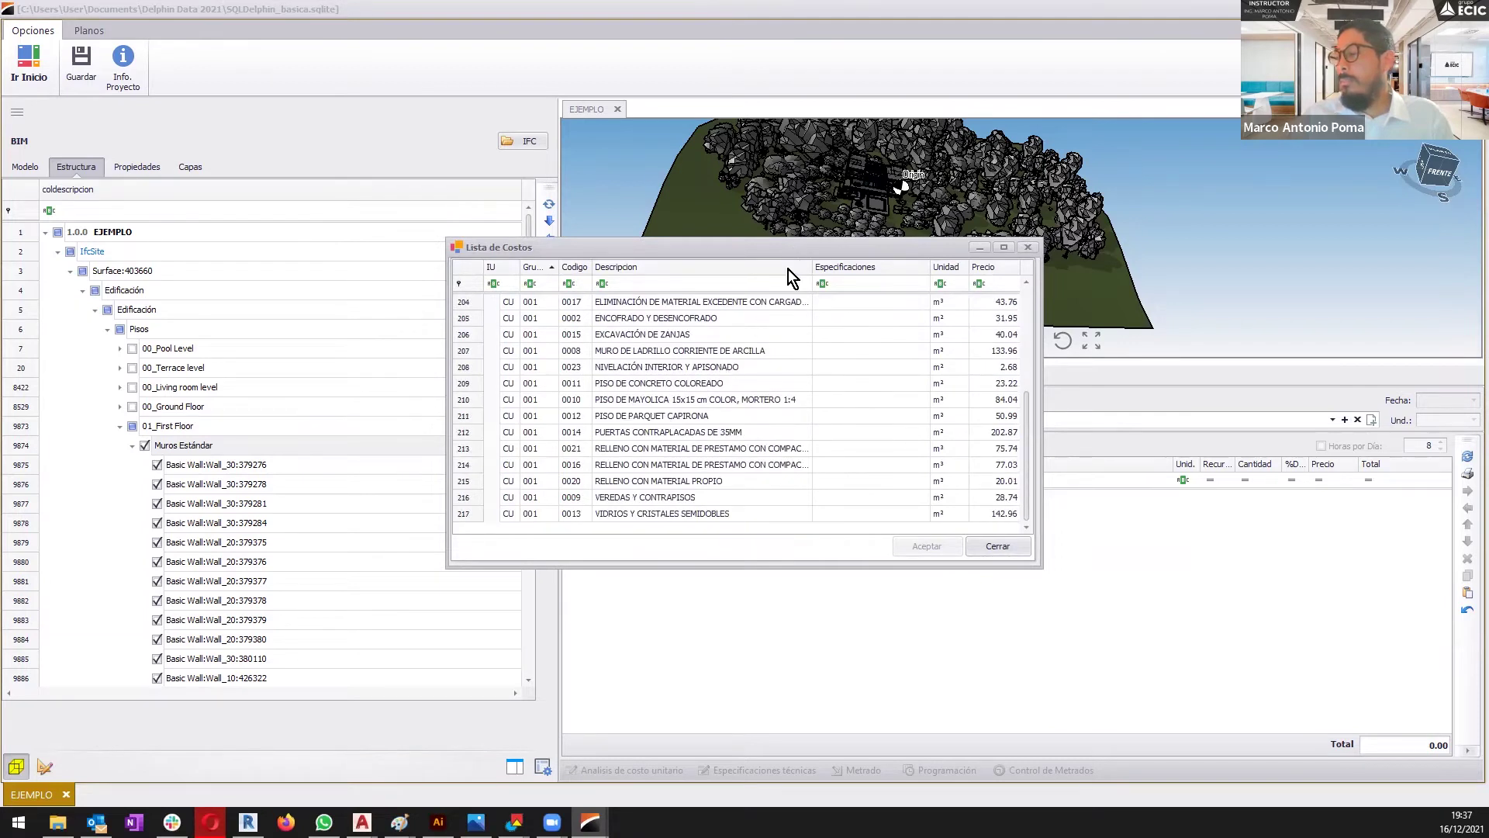
{"action": "left_click_drag", "start_coordinate": [766, 417], "coordinate": [750, 496]}
{"action": "scroll", "coordinate": [749, 495], "scroll_direction": "up", "scroll_amount": 5}
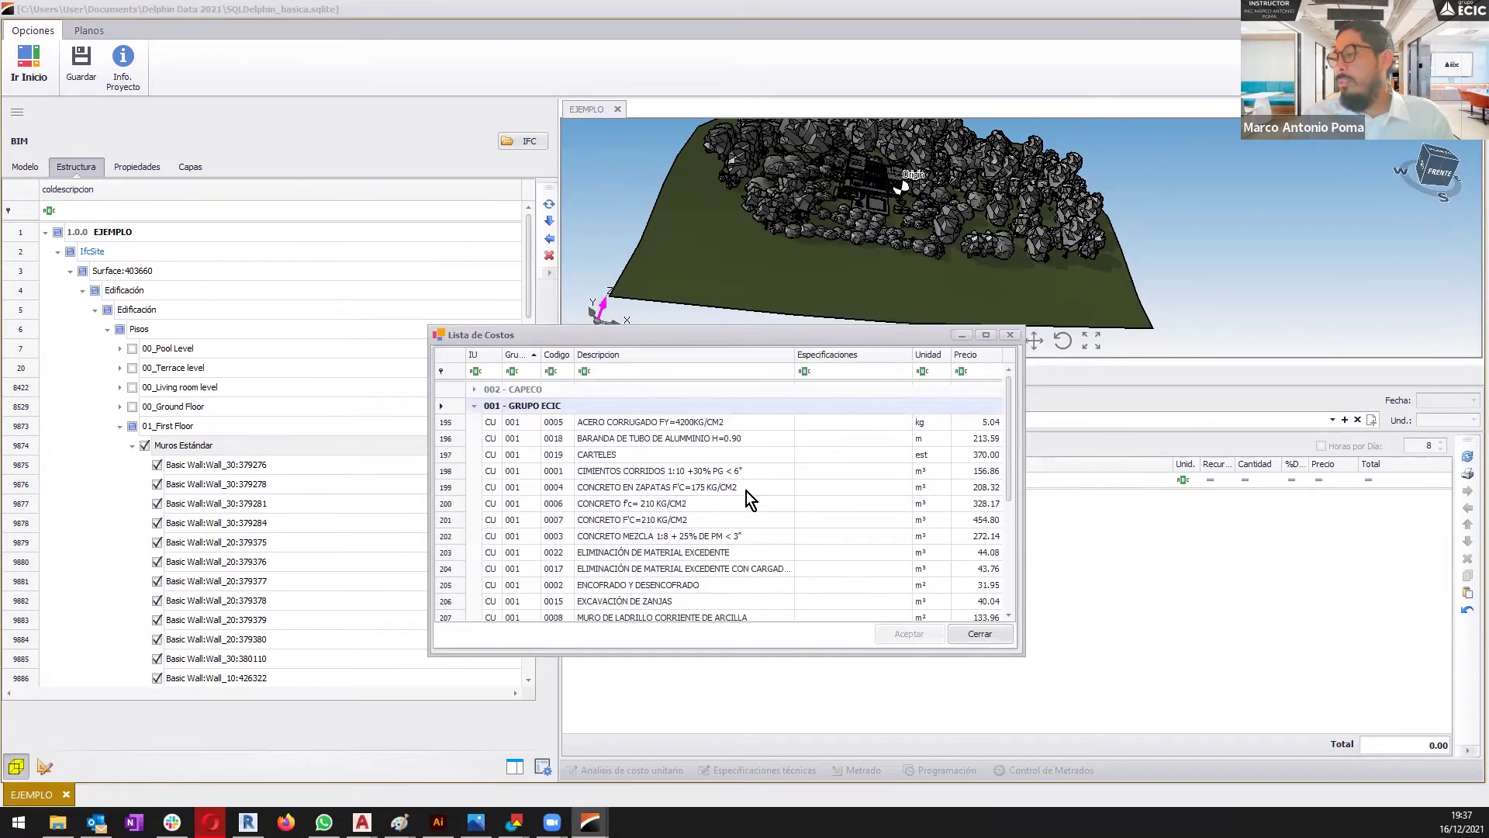
{"action": "scroll", "coordinate": [744, 485], "scroll_direction": "down", "scroll_amount": 3}
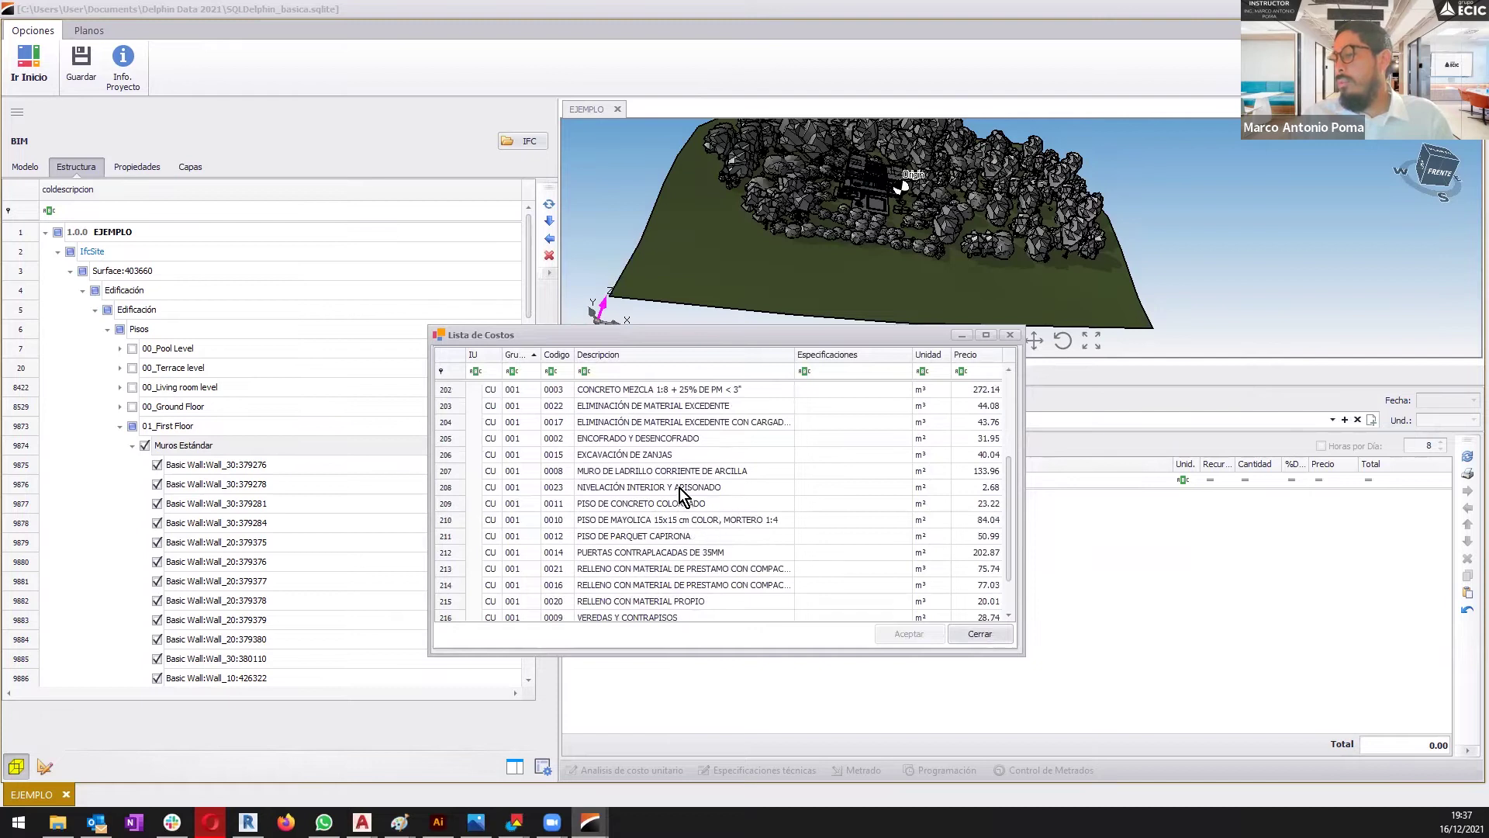
{"action": "left_click", "coordinate": [695, 476]}
{"action": "left_click", "coordinate": [888, 635]}
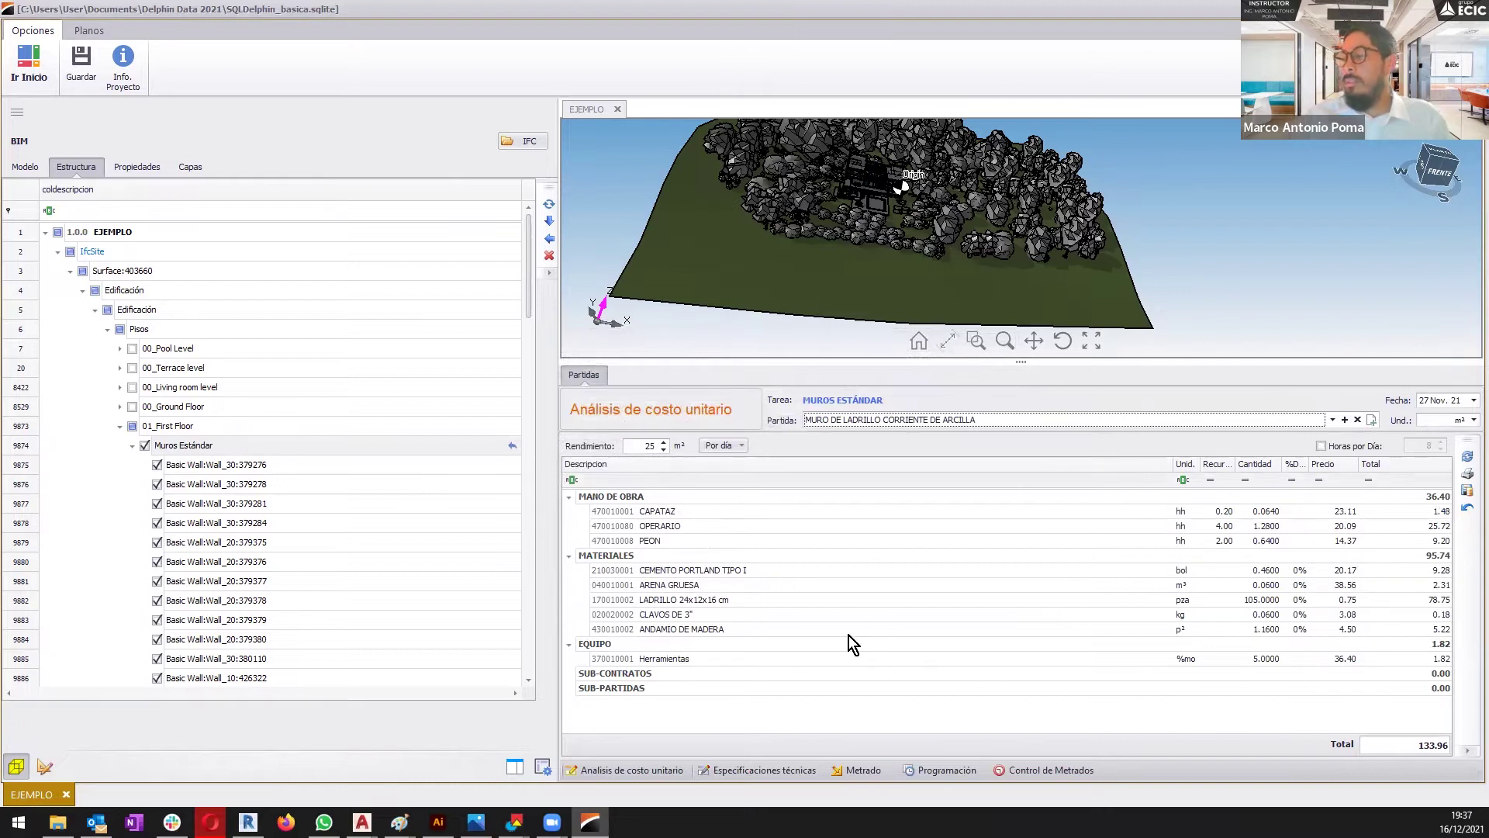
- Open the Muros Estándar metrado and examine the BIM properties offered for the first wall's Area and Volumen
{"action": "left_click", "coordinate": [847, 770]}
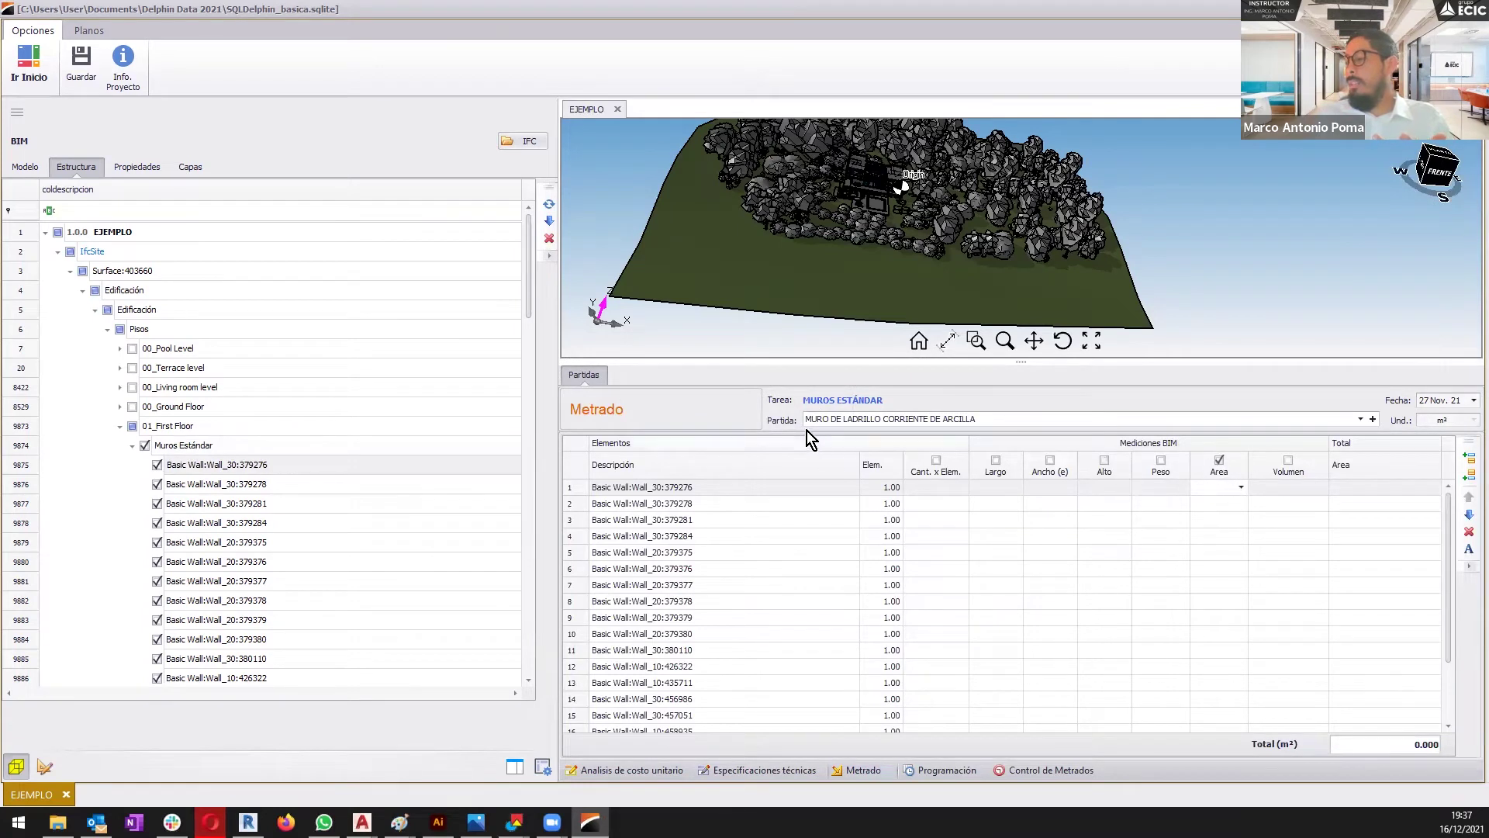
{"action": "left_click", "coordinate": [1241, 487]}
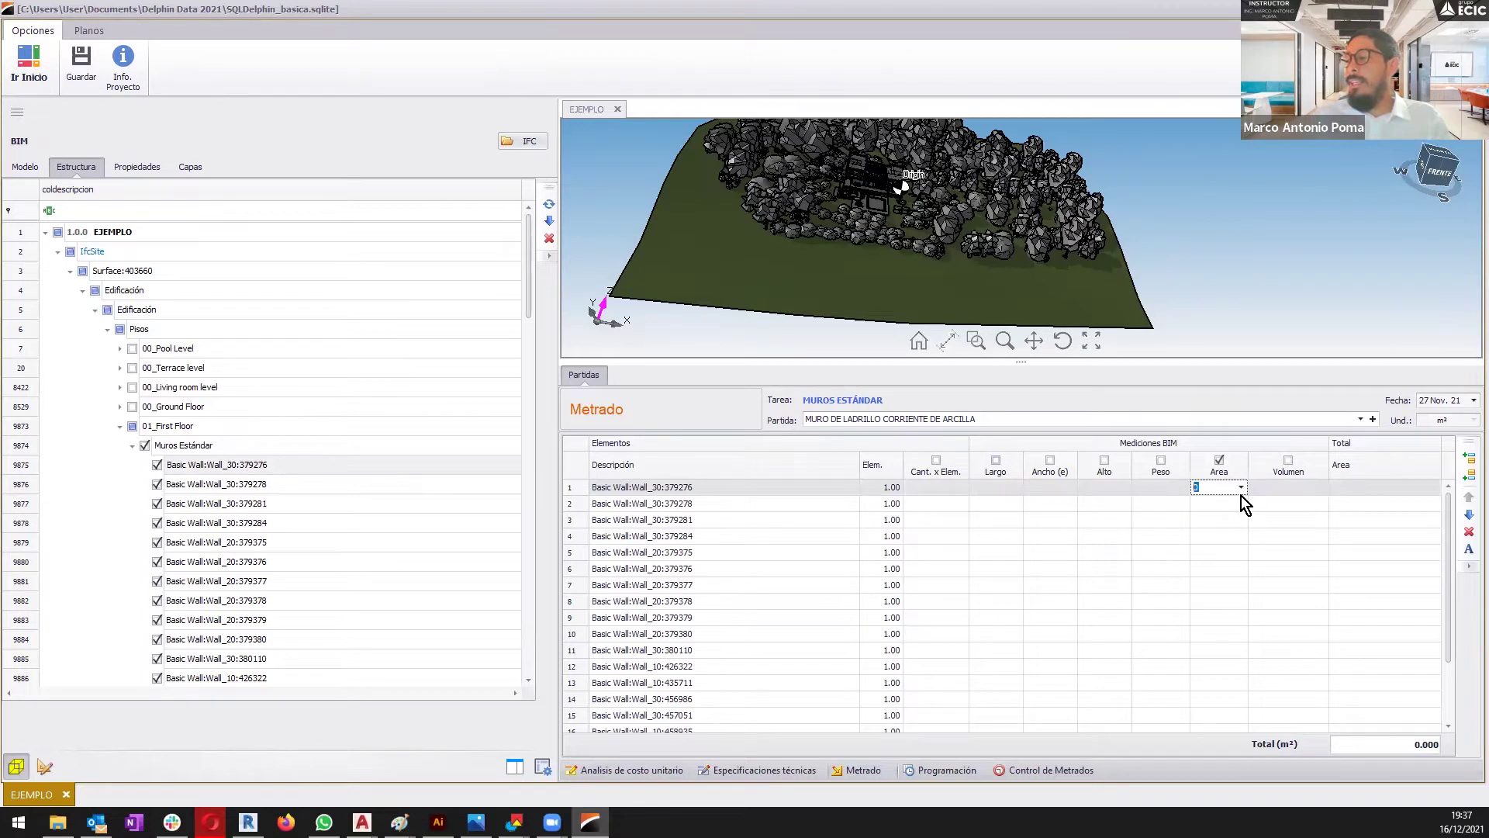
{"action": "left_click", "coordinate": [1241, 487]}
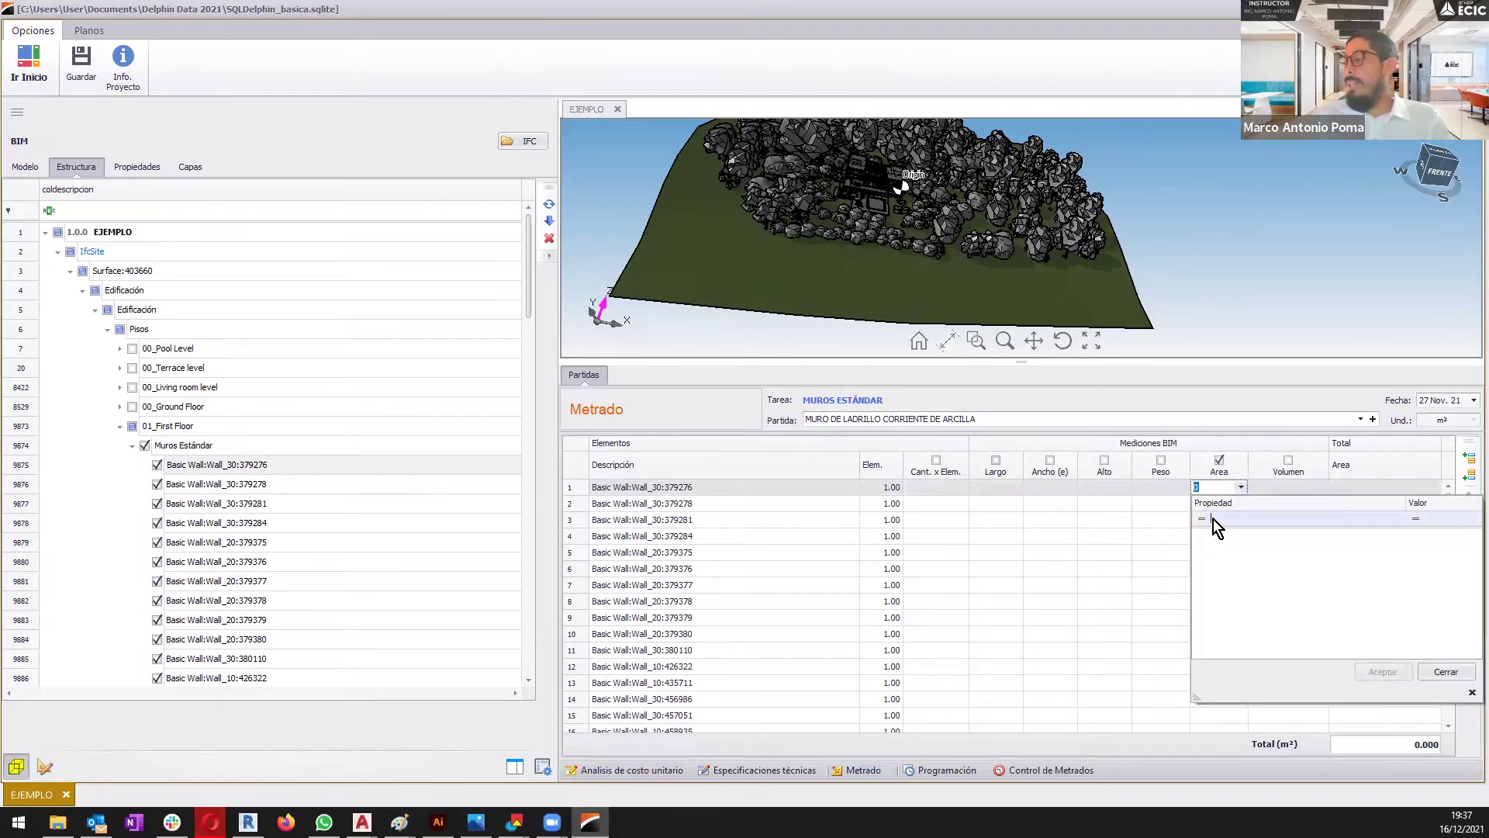
{"action": "left_click", "coordinate": [1240, 488]}
{"action": "left_click", "coordinate": [1240, 488]}
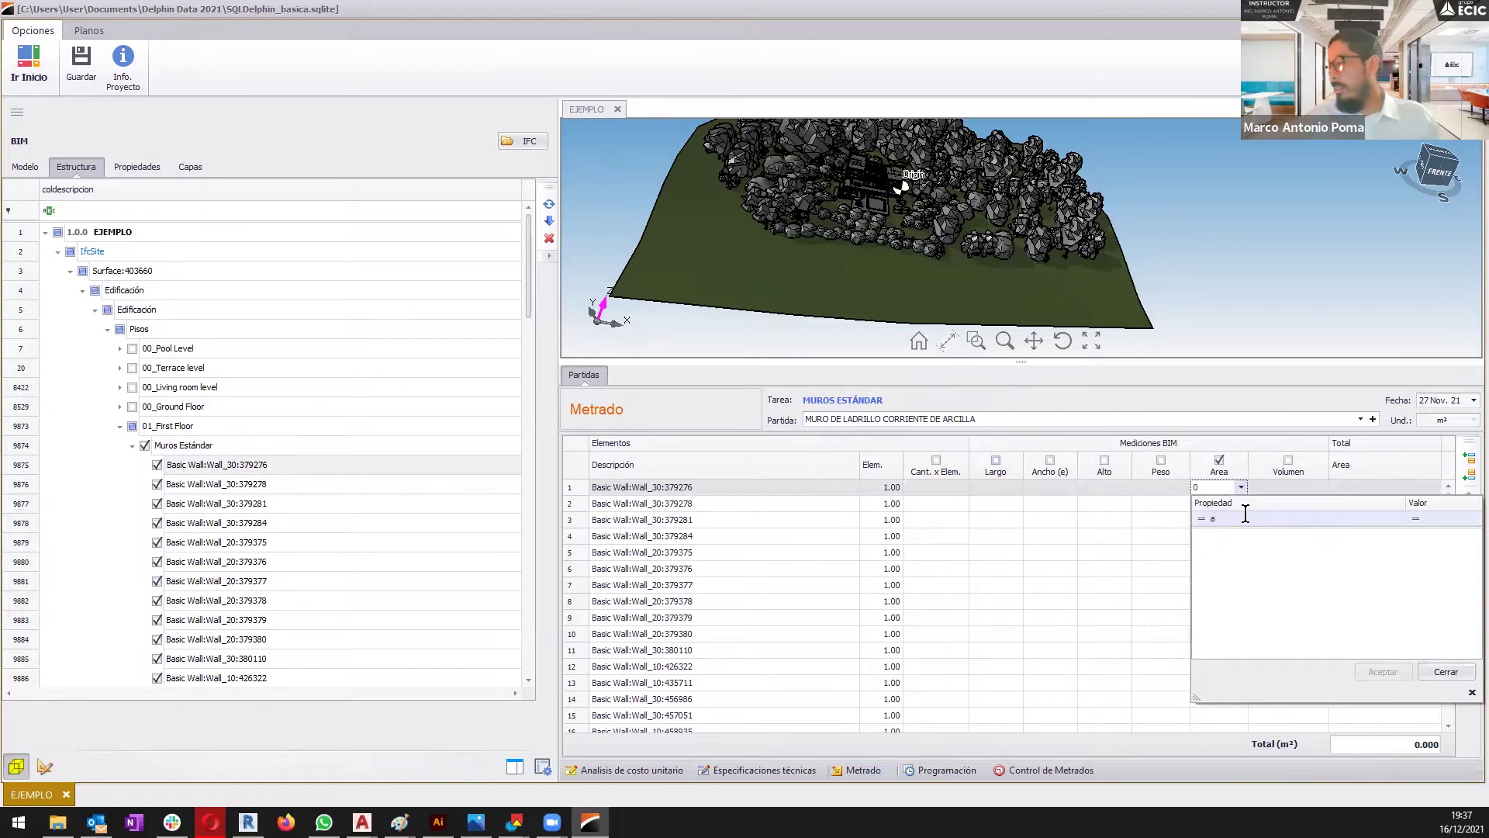
{"action": "left_click", "coordinate": [1242, 488]}
{"action": "key", "text": "Tab"}
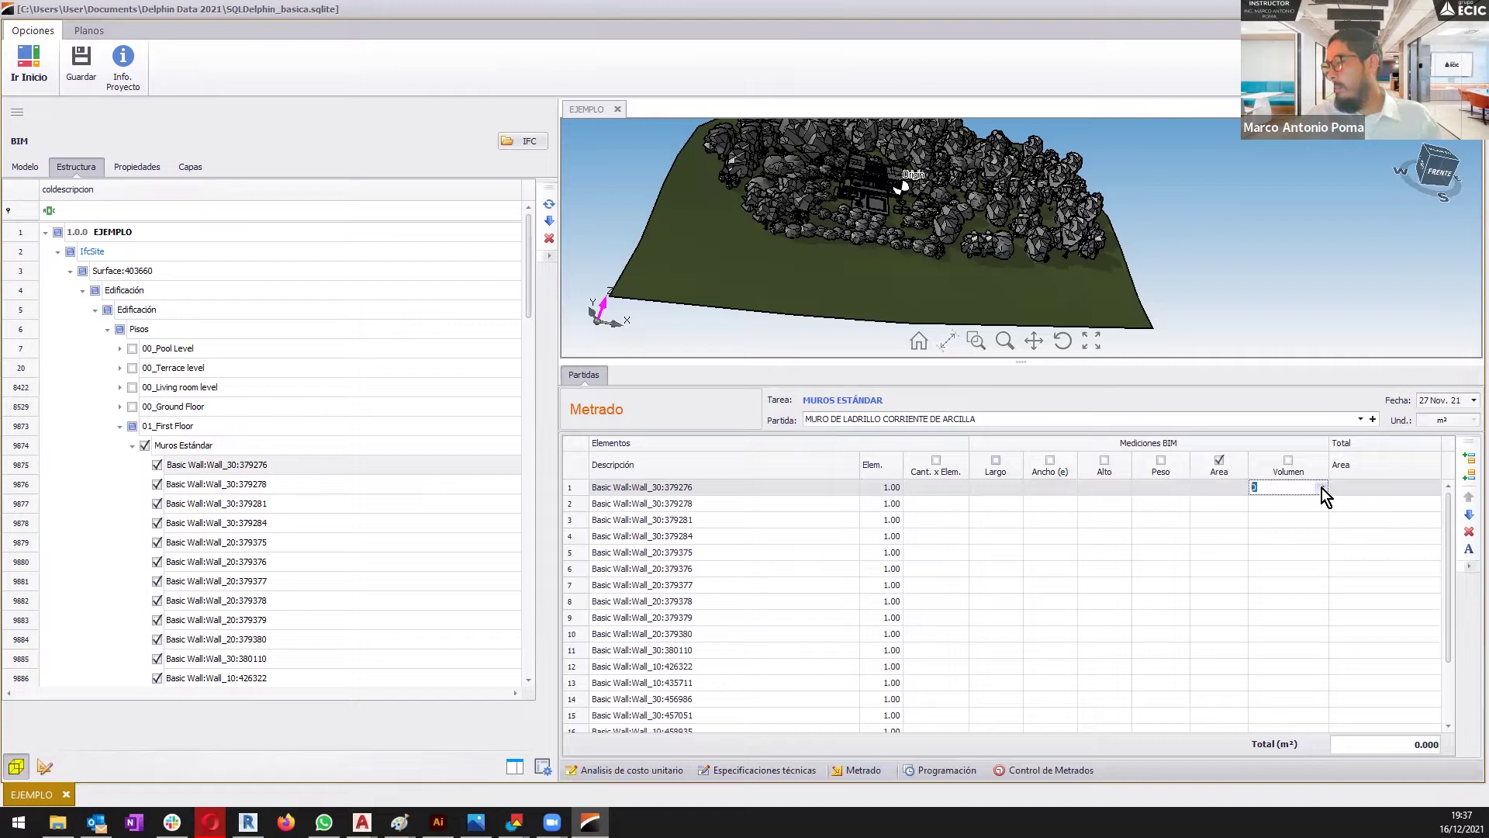
{"action": "left_click", "coordinate": [1322, 489]}
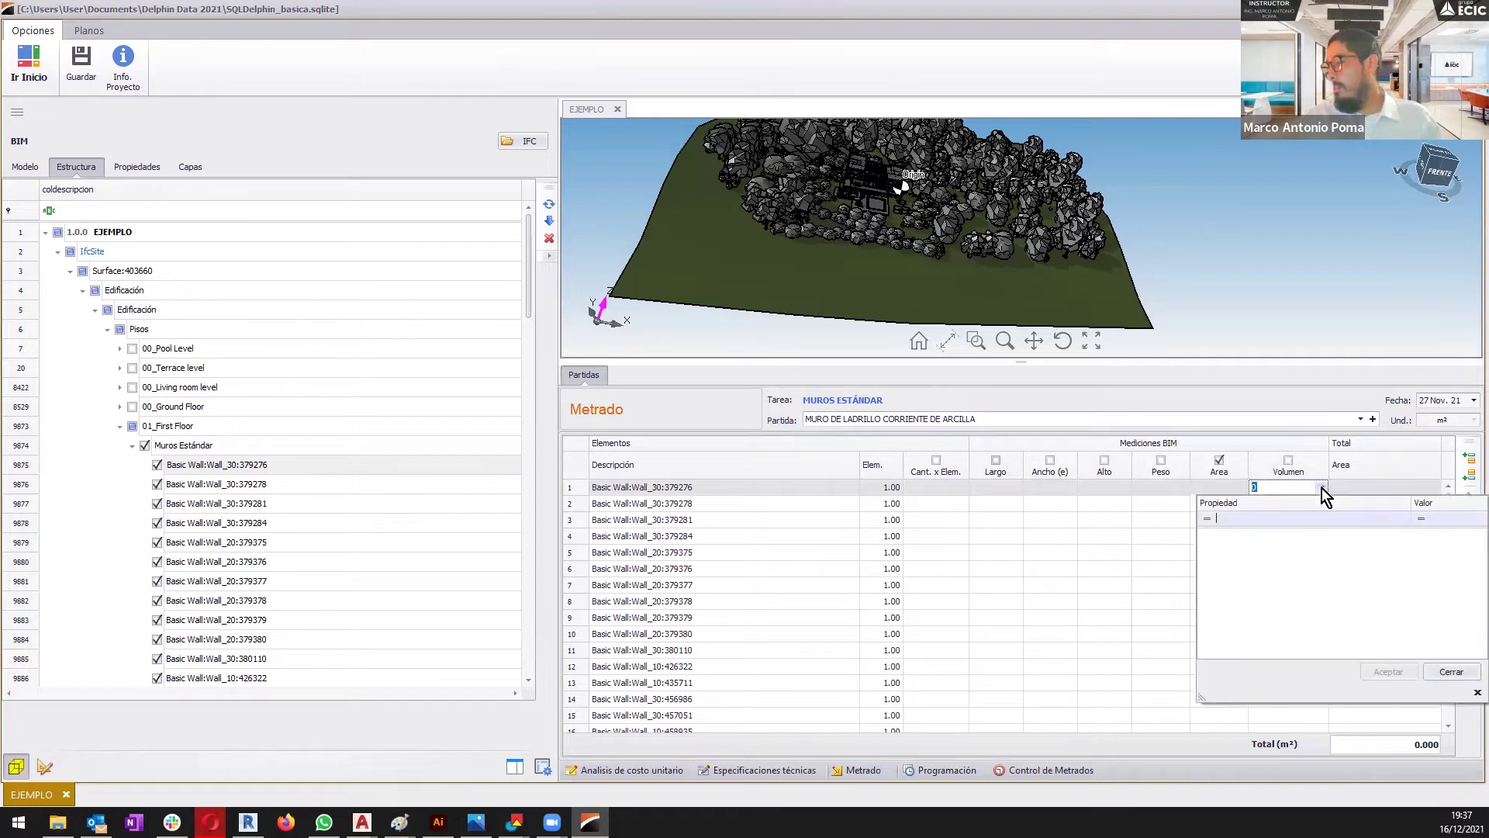
{"action": "left_click", "coordinate": [1241, 489]}
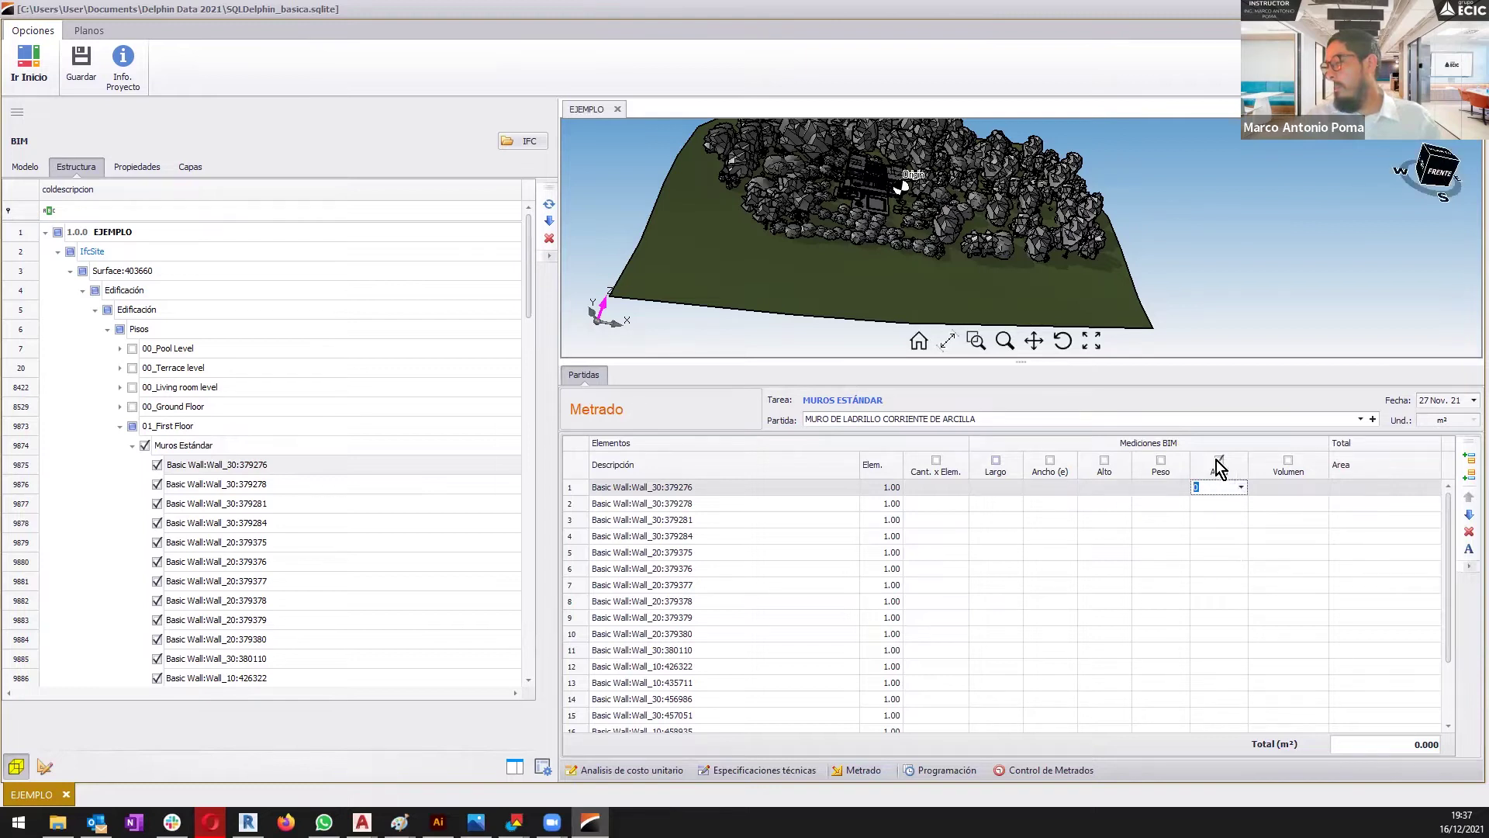
- Switch the Area measurement off and back on, and recheck the first wall's list of area properties
{"action": "left_click", "coordinate": [1218, 536]}
{"action": "left_click", "coordinate": [1219, 459]}
{"action": "left_click", "coordinate": [1219, 460]}
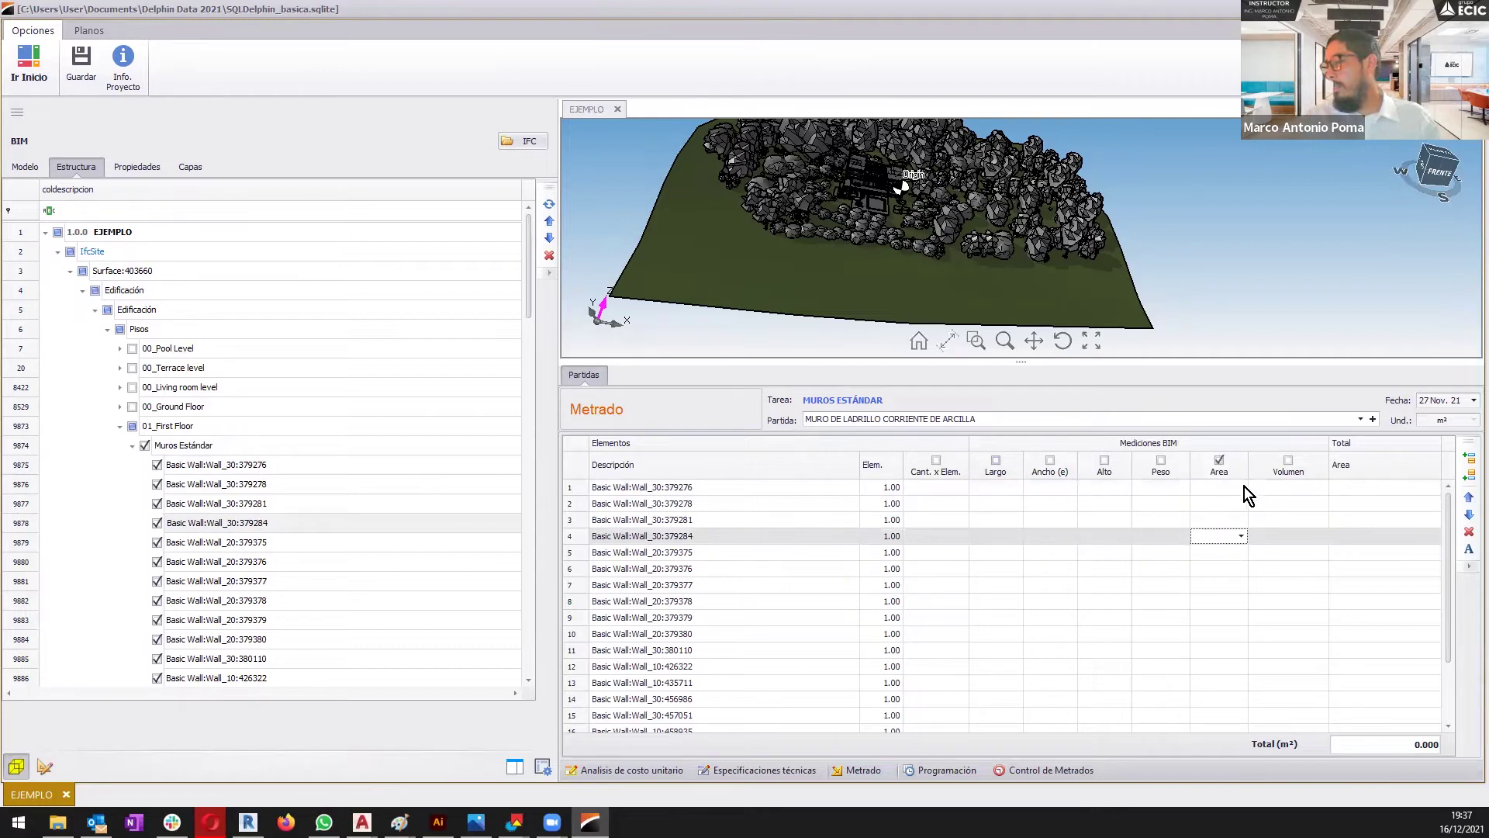
{"action": "left_click", "coordinate": [1244, 486]}
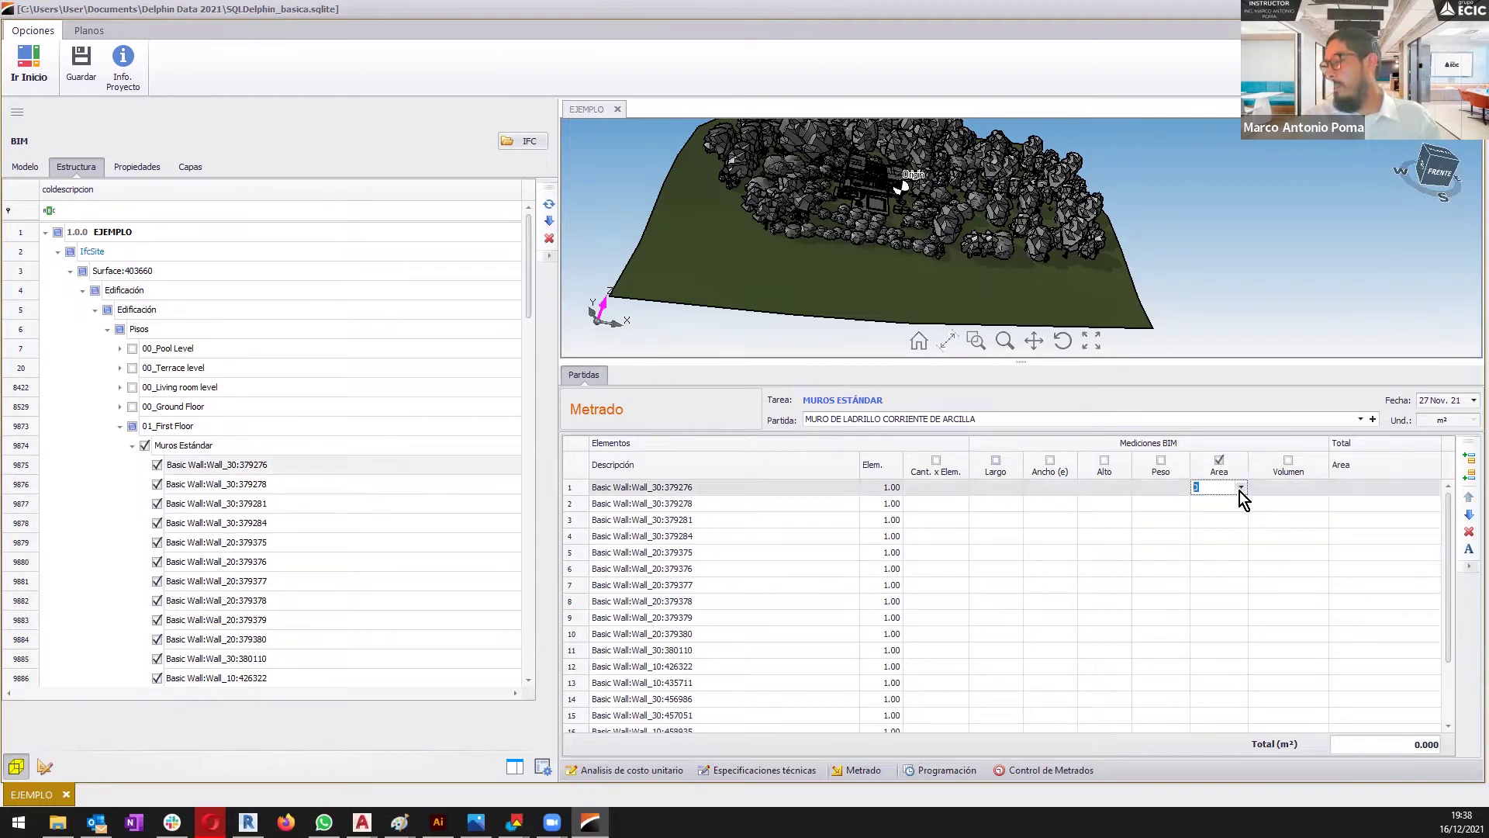
{"action": "left_click", "coordinate": [1240, 486]}
- Enable the Cant. x Elem. measurement alongside Area in the Muros Estándar metrado
{"action": "left_click", "coordinate": [983, 473]}
{"action": "left_click", "coordinate": [936, 461]}
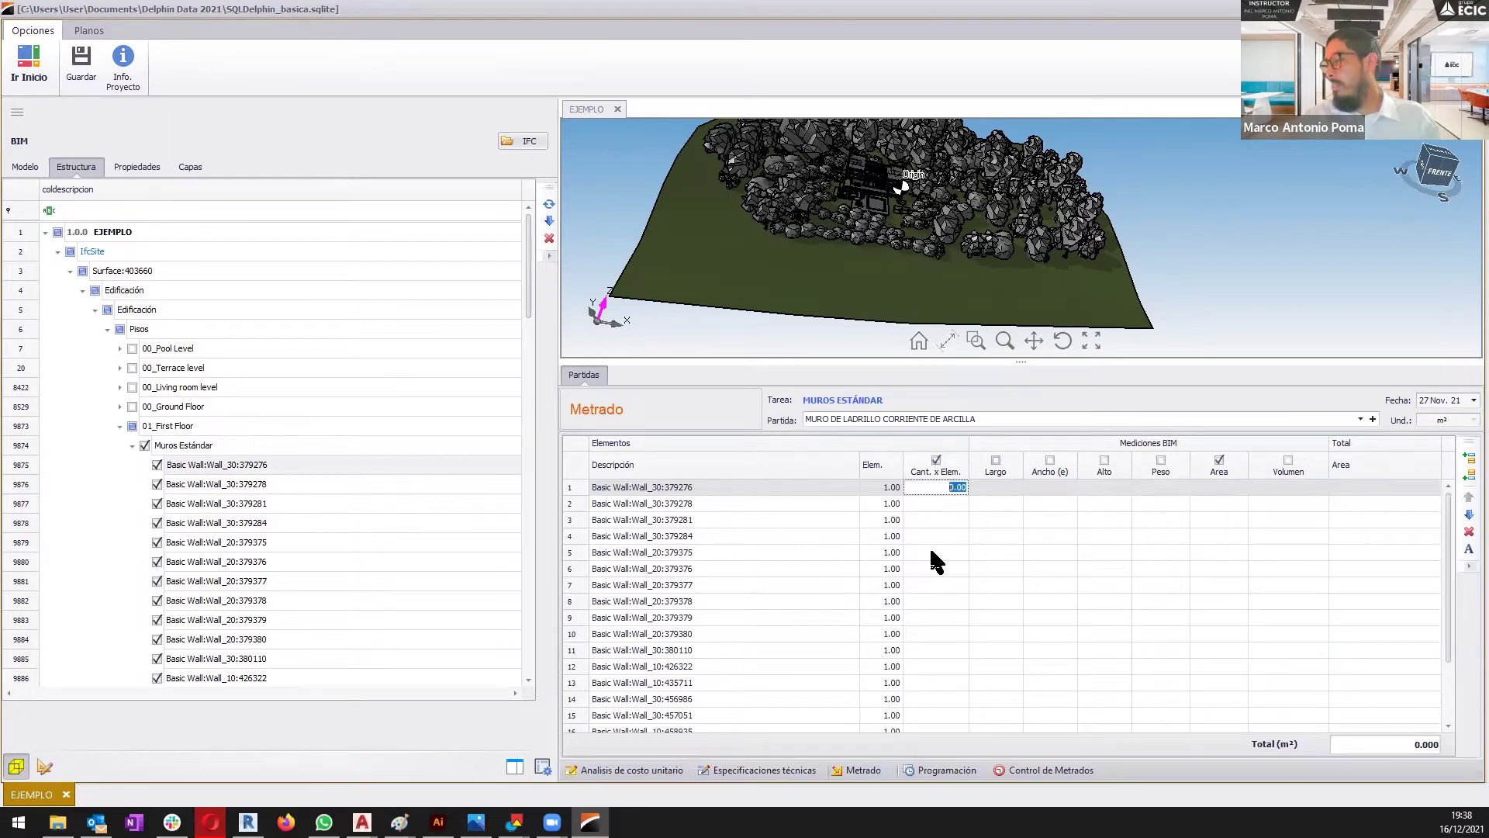
{"action": "left_click", "coordinate": [936, 460]}
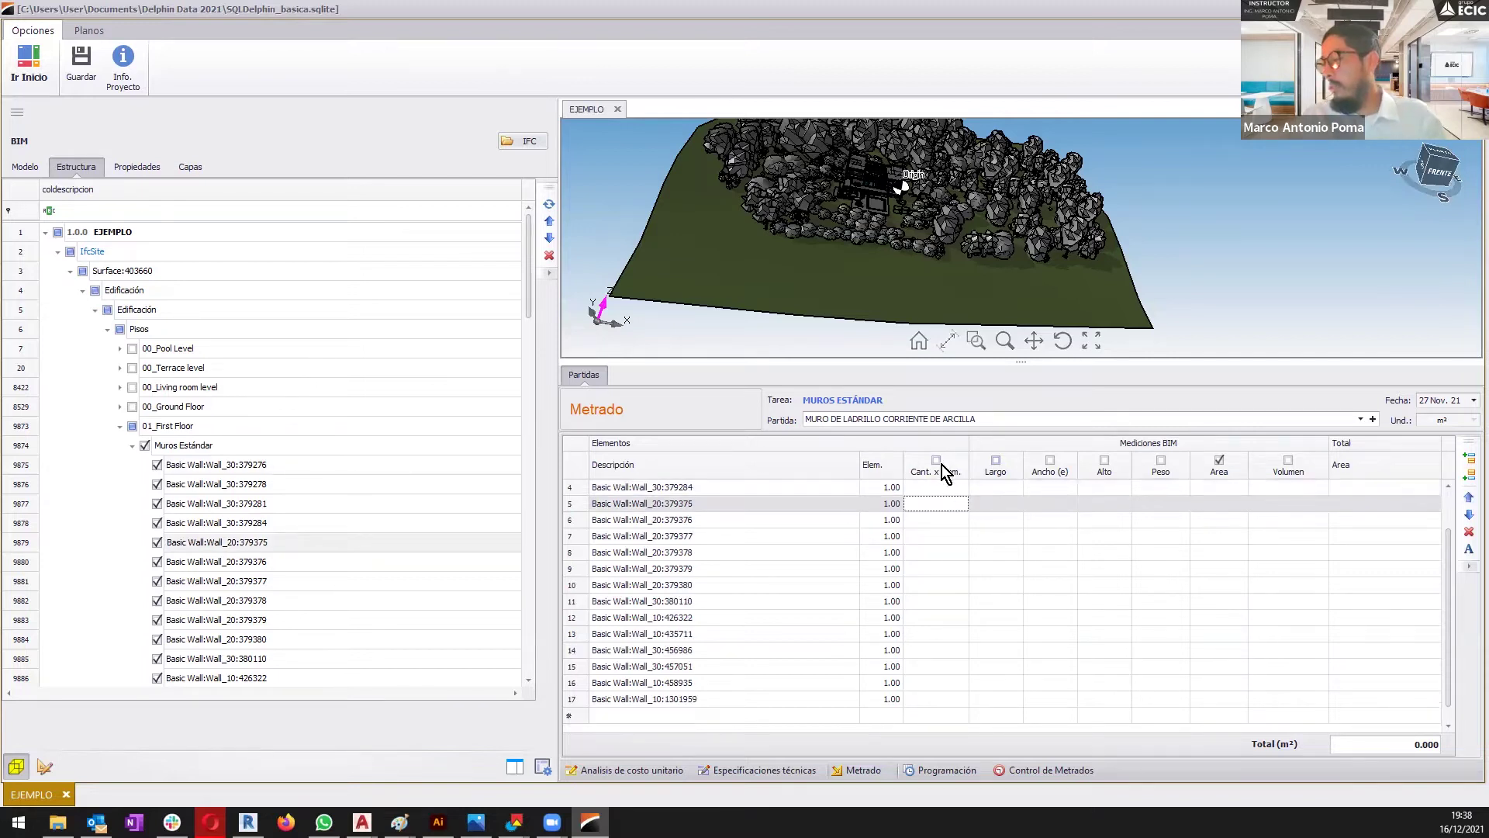
{"action": "left_click", "coordinate": [936, 461]}
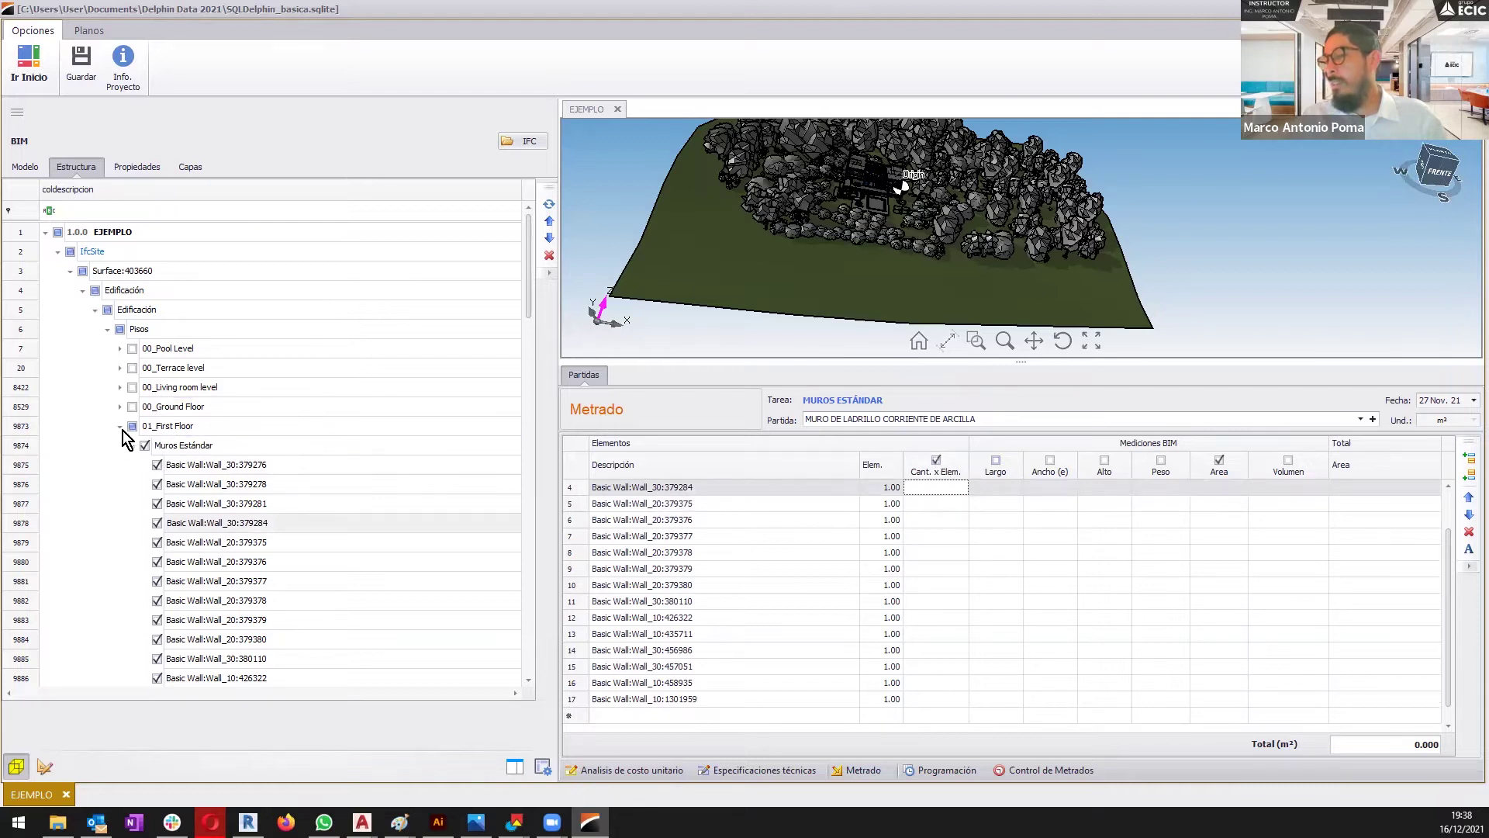
- Return to the project list and open the CONSTRUCCIÓN DE VIVIENDA UNIFAMILIAR project
{"action": "left_click", "coordinate": [29, 70]}
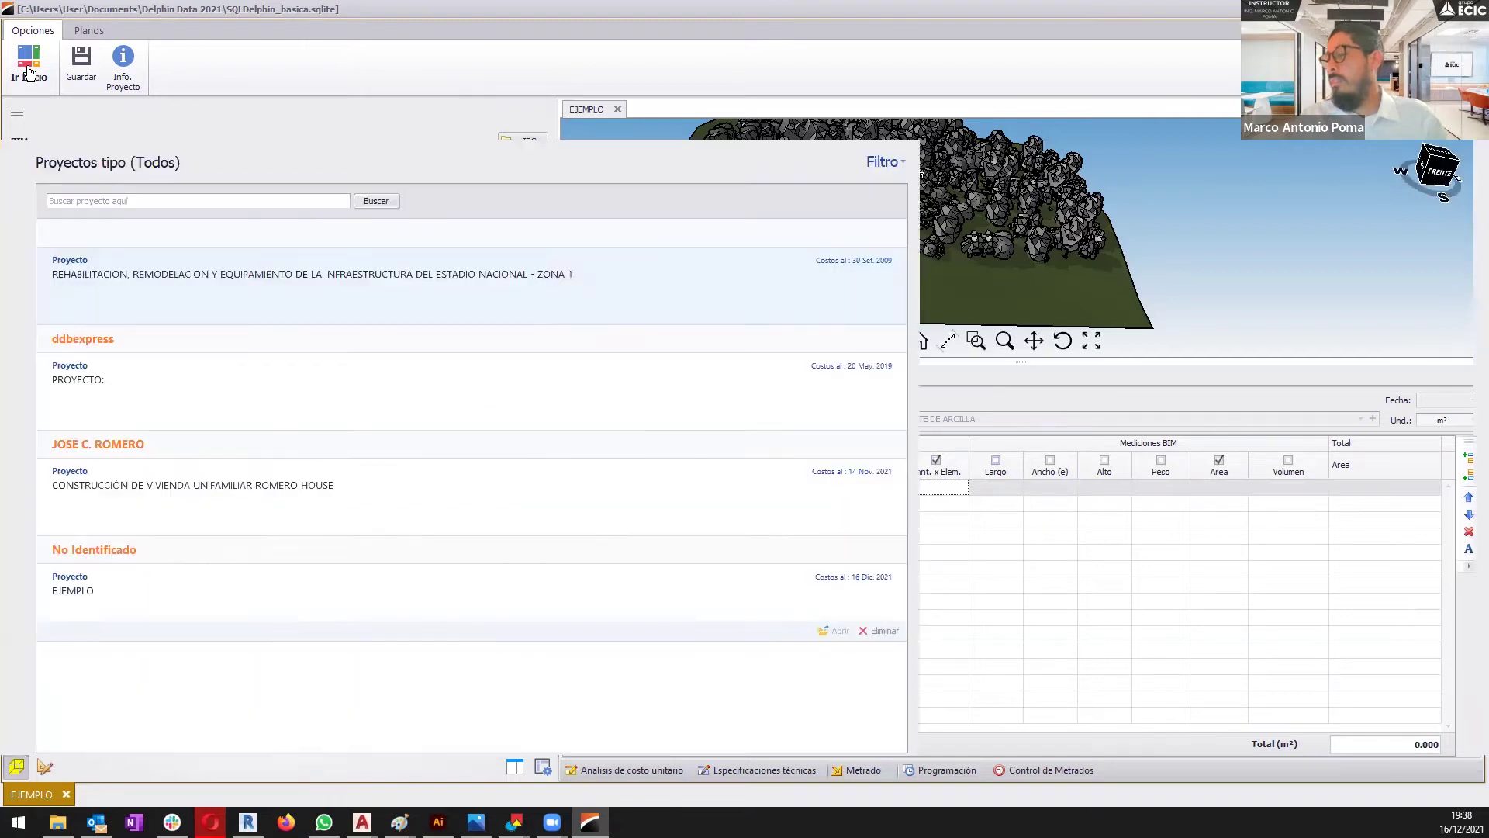
{"action": "mouse_move", "coordinate": [801, 539]}
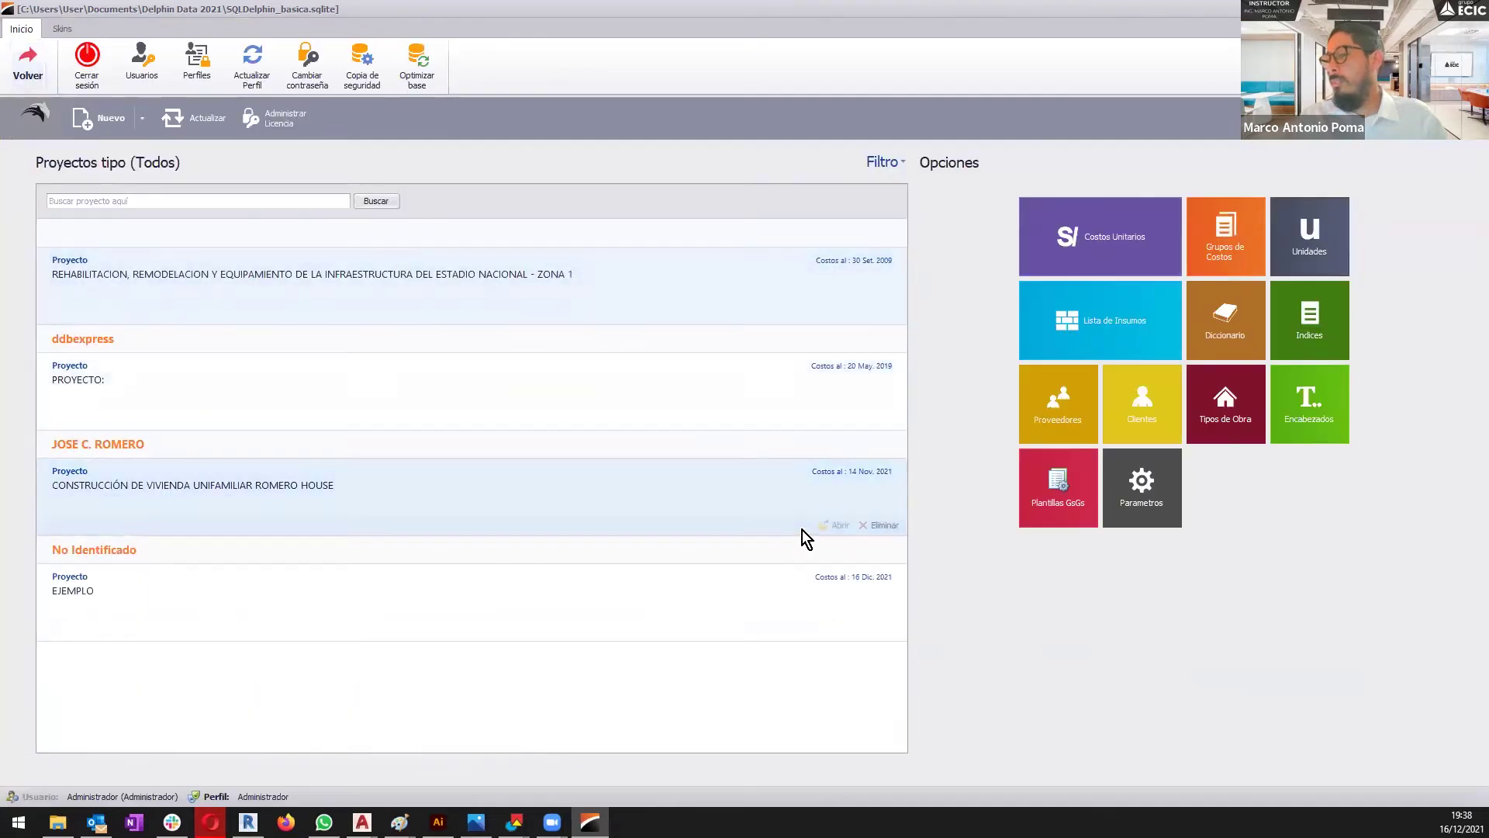
{"action": "left_click", "coordinate": [844, 520]}
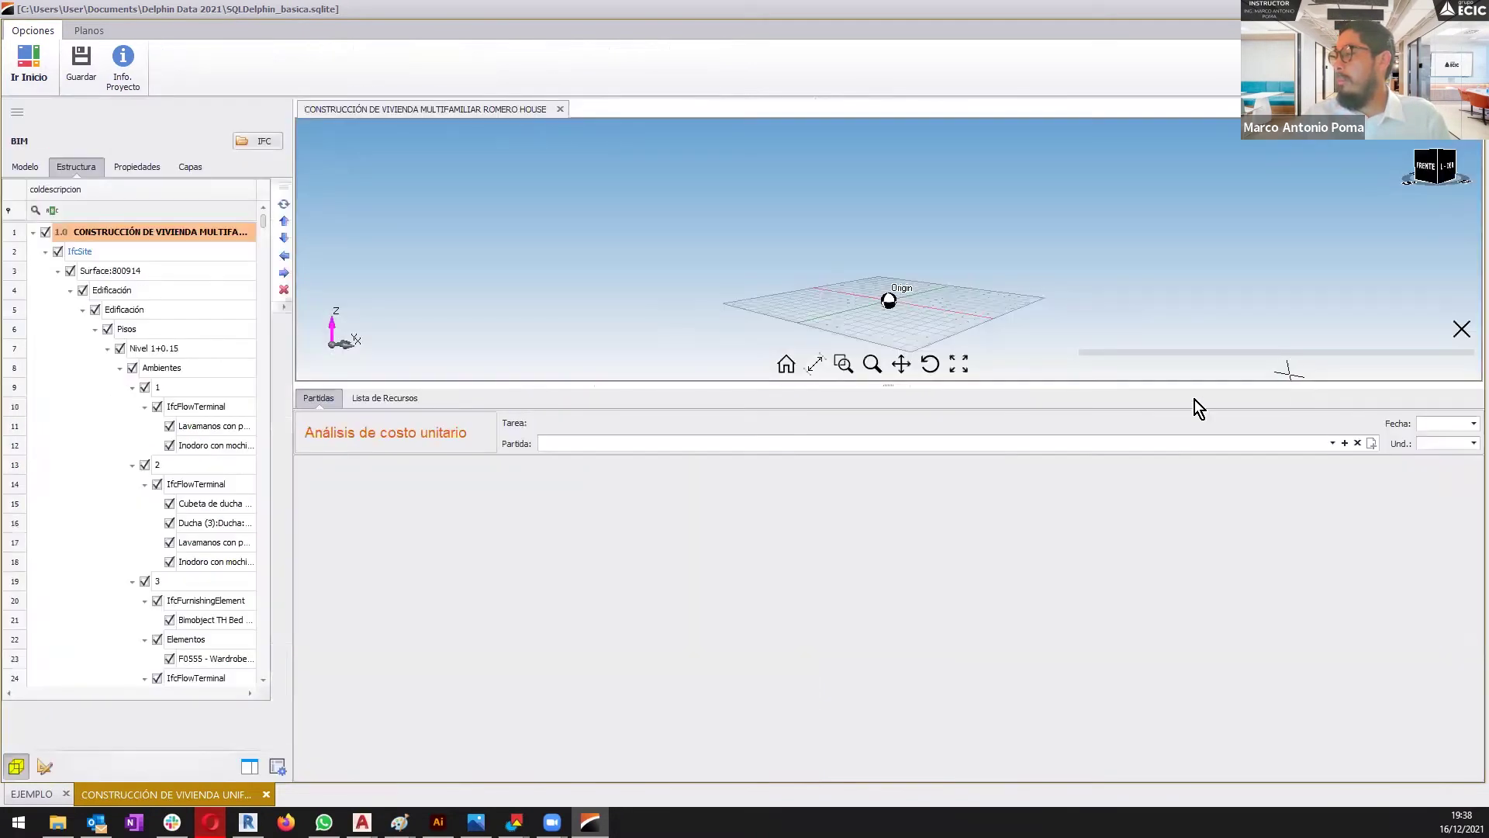
- Select the MUROS LADRILLO 1ER PISO group in the structure tree and display its metrado
{"action": "scroll", "coordinate": [191, 499], "scroll_direction": "down", "scroll_amount": 4}
{"action": "scroll", "coordinate": [193, 498], "scroll_direction": "down", "scroll_amount": 12}
{"action": "scroll", "coordinate": [193, 496], "scroll_direction": "down", "scroll_amount": 2}
{"action": "left_click", "coordinate": [204, 504]}
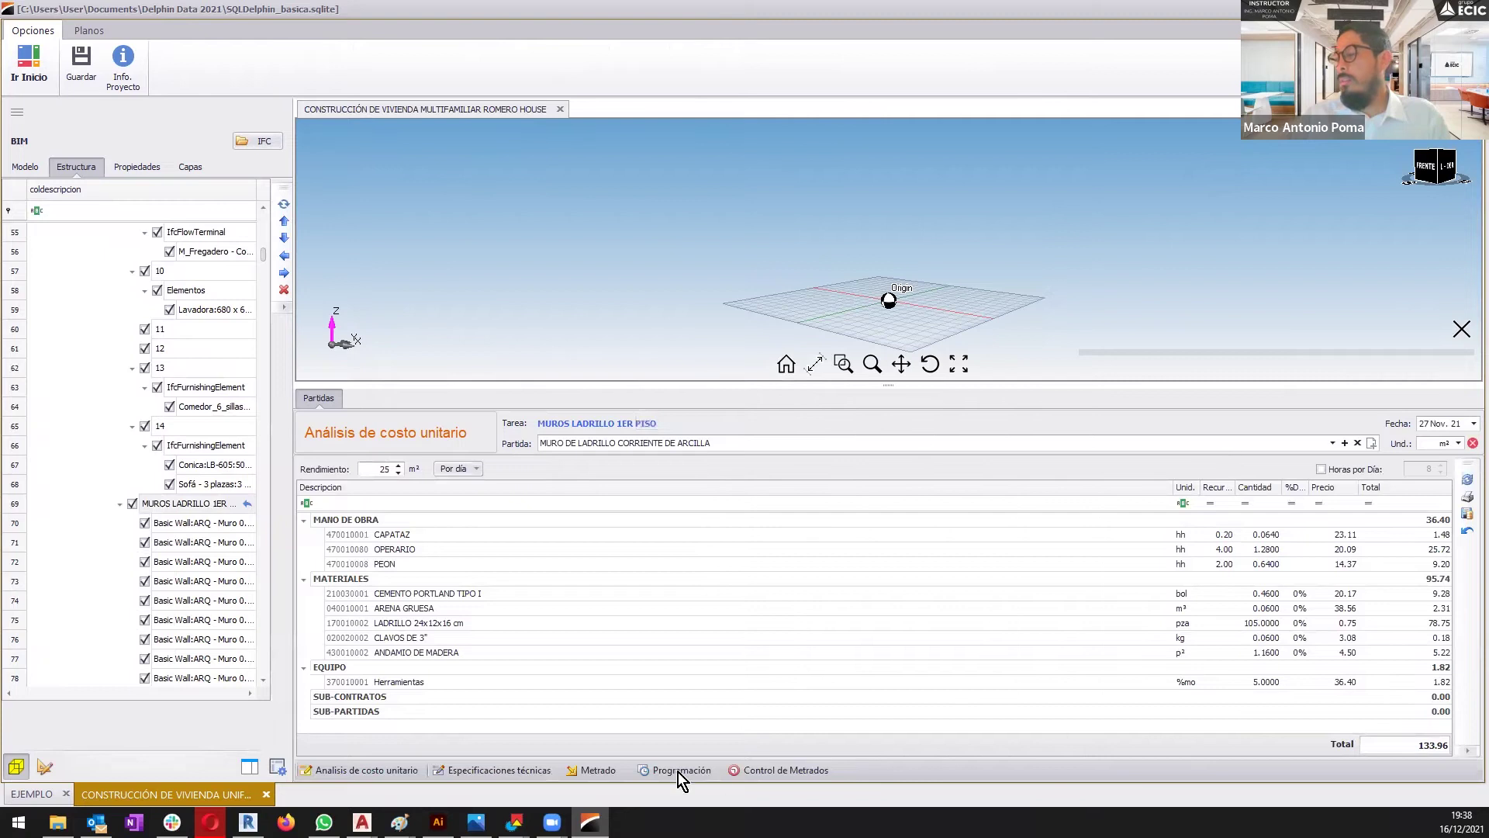
{"action": "left_click", "coordinate": [595, 769]}
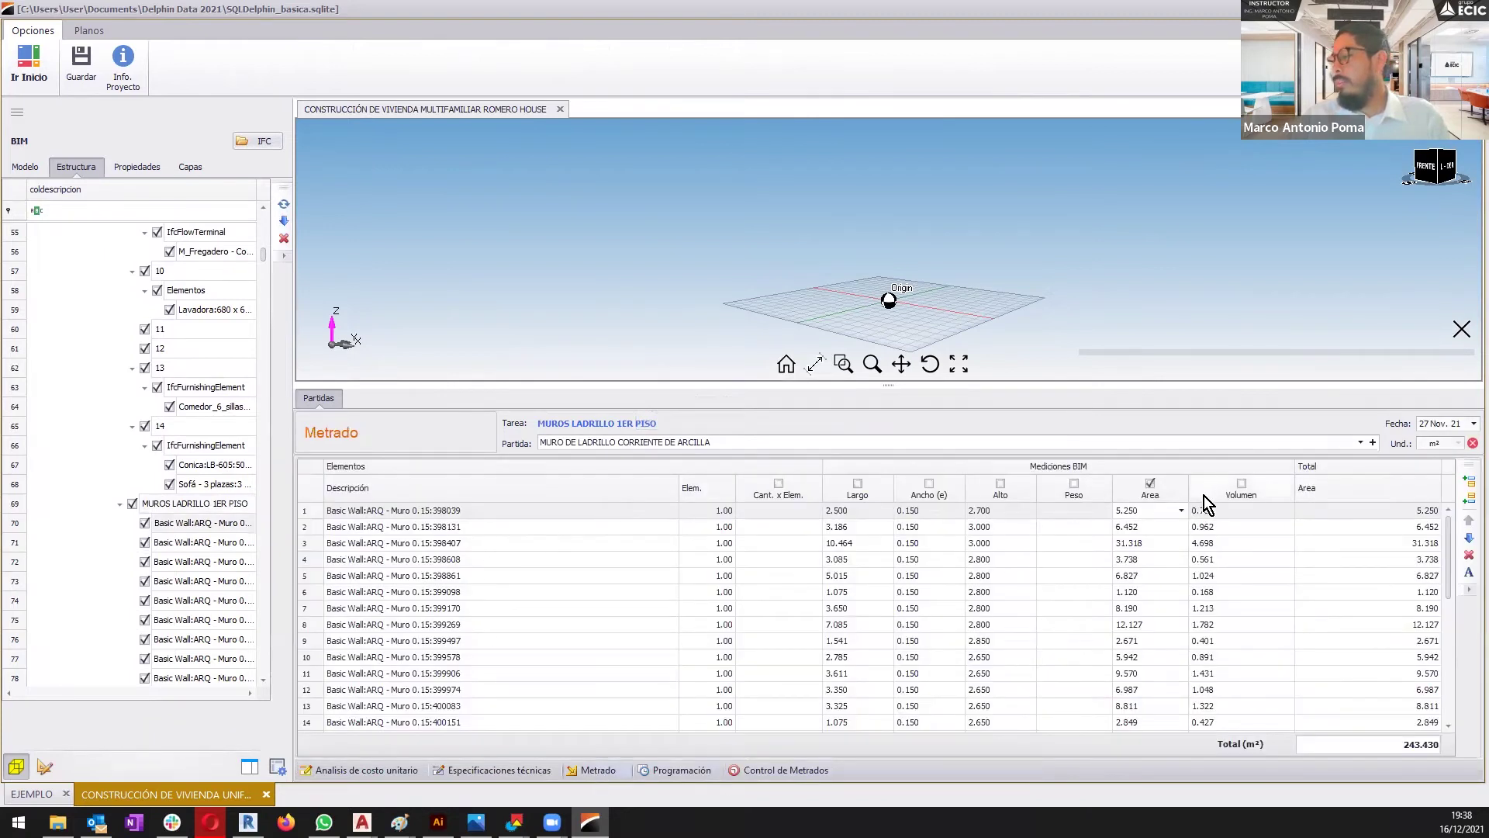
- Examine the BIM property lists for the first brick wall's Area and Peso, and reselect the MUROS LADRILLO 1ER PISO group
{"action": "left_click", "coordinate": [1181, 511]}
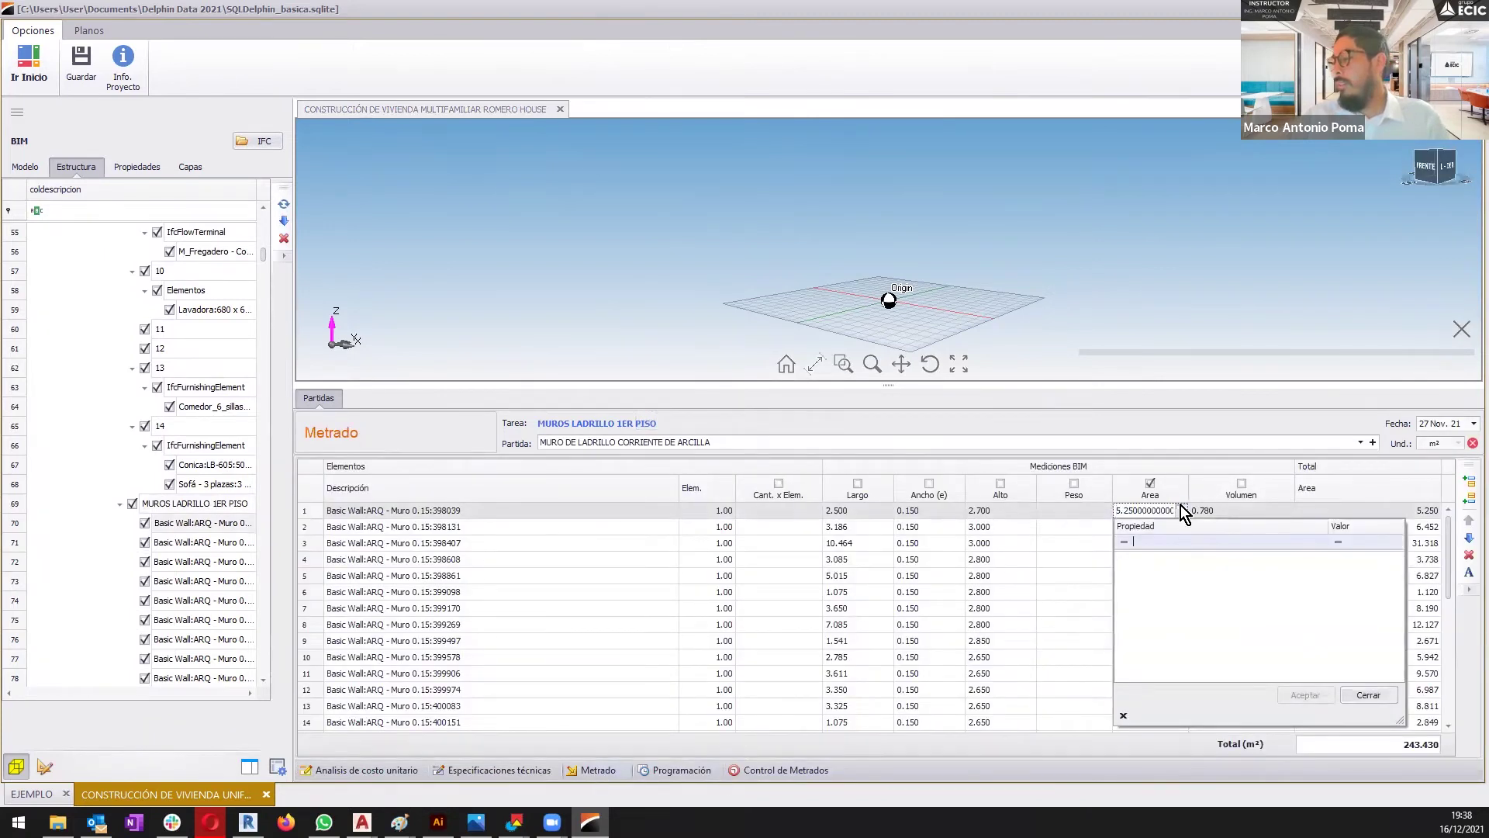
{"action": "left_click", "coordinate": [1182, 511]}
{"action": "left_click", "coordinate": [1096, 510]}
{"action": "left_click", "coordinate": [1101, 508]}
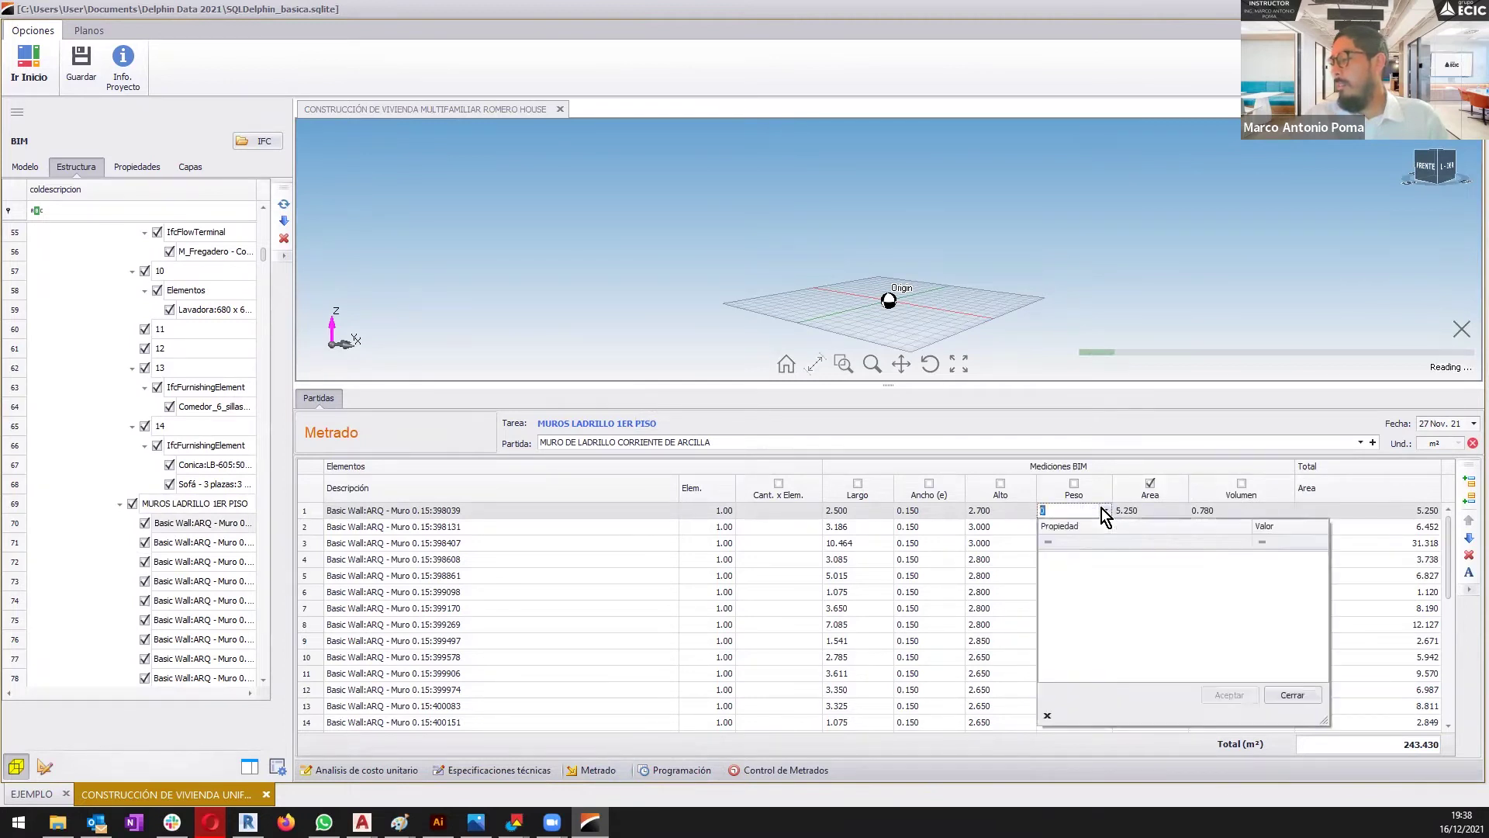
{"action": "left_click", "coordinate": [1101, 509]}
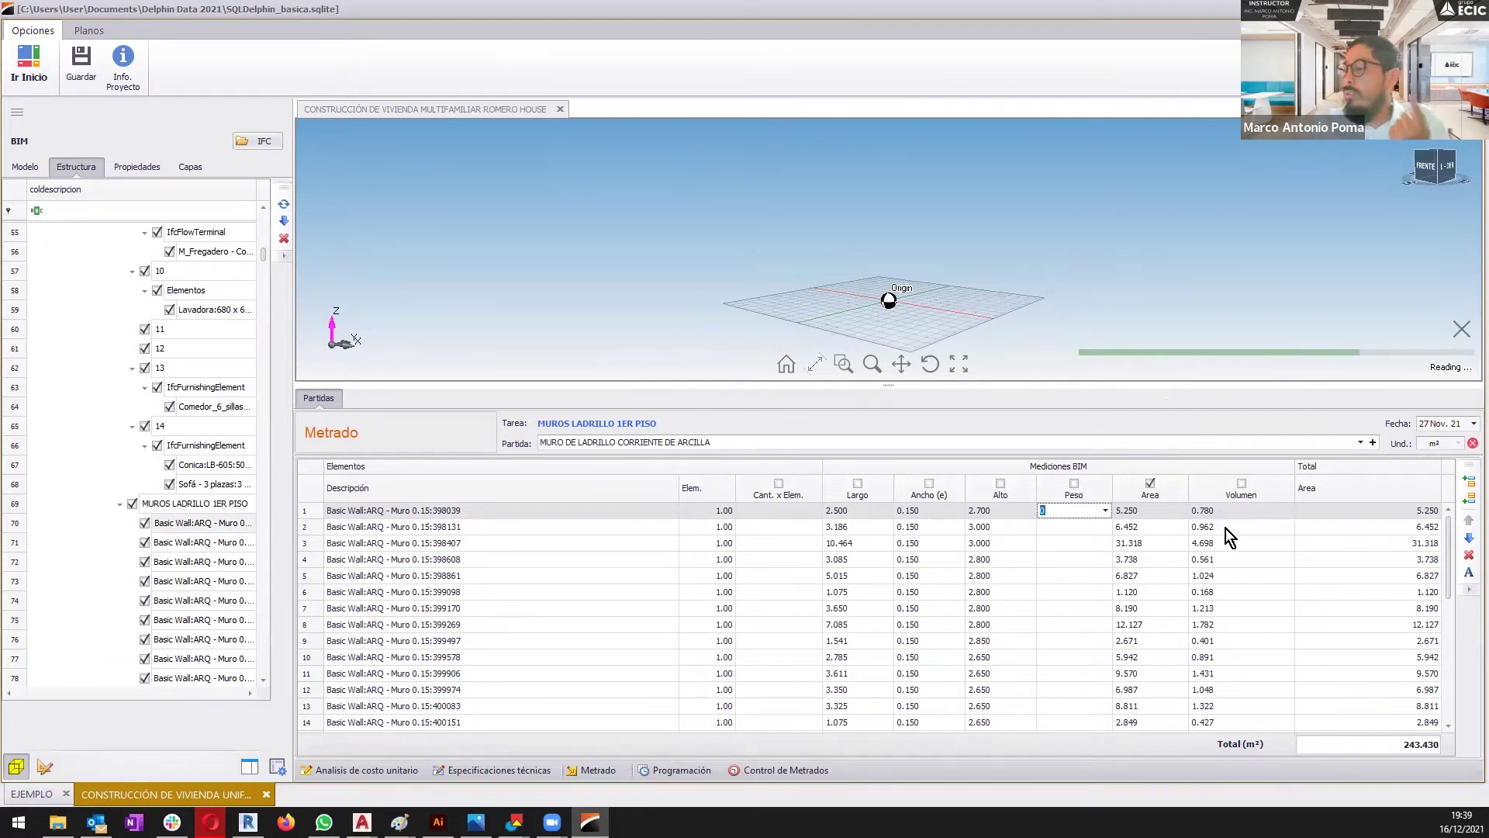
{"action": "left_click_drag", "start_coordinate": [183, 505], "coordinate": [738, 389]}
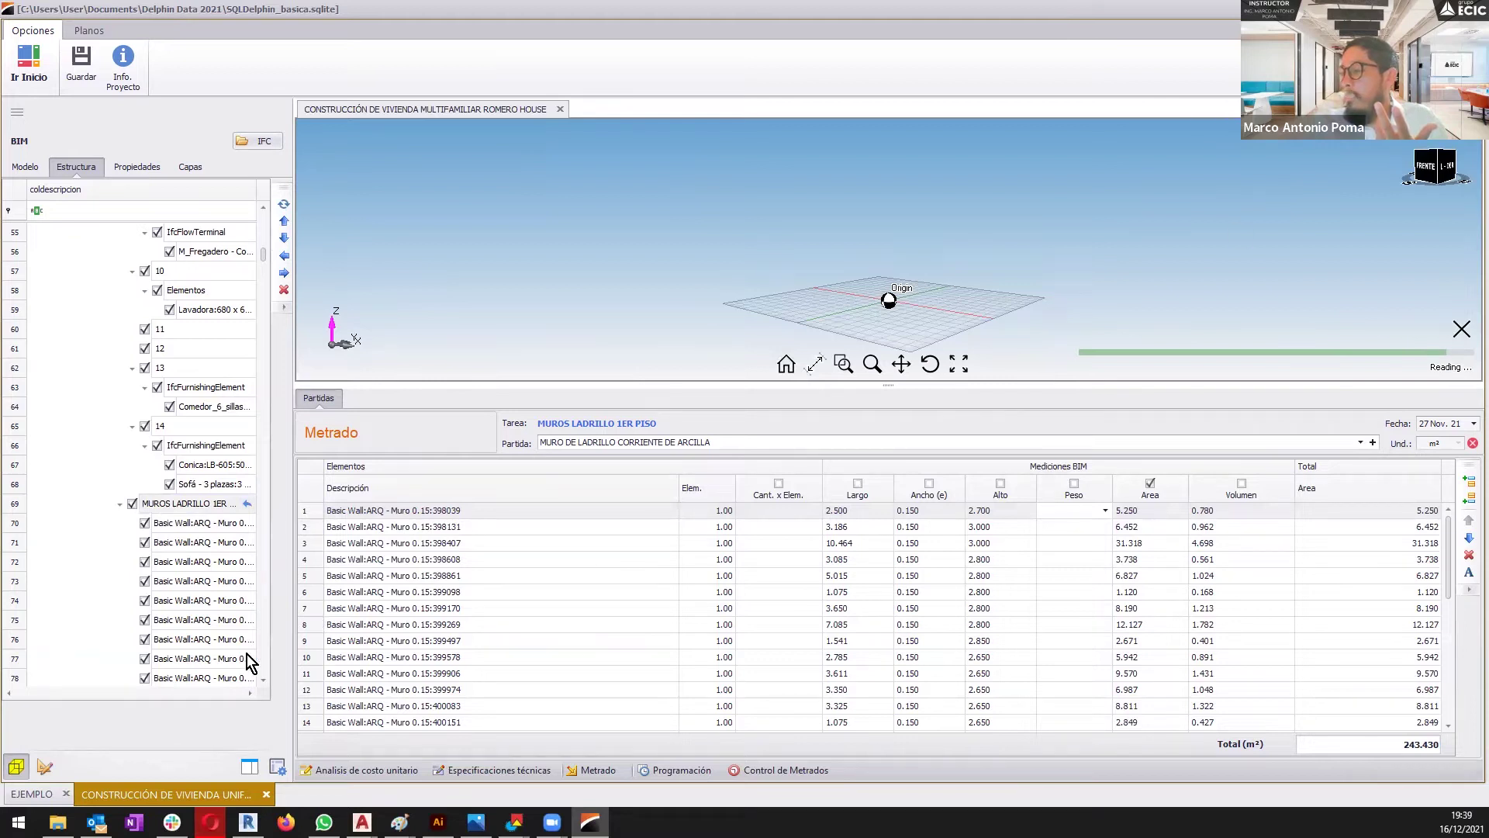
- Switch to the EJEMPLO project, reopen the first-floor Muros Estándar metrado and check the first wall's area property list
{"action": "left_click", "coordinate": [31, 795]}
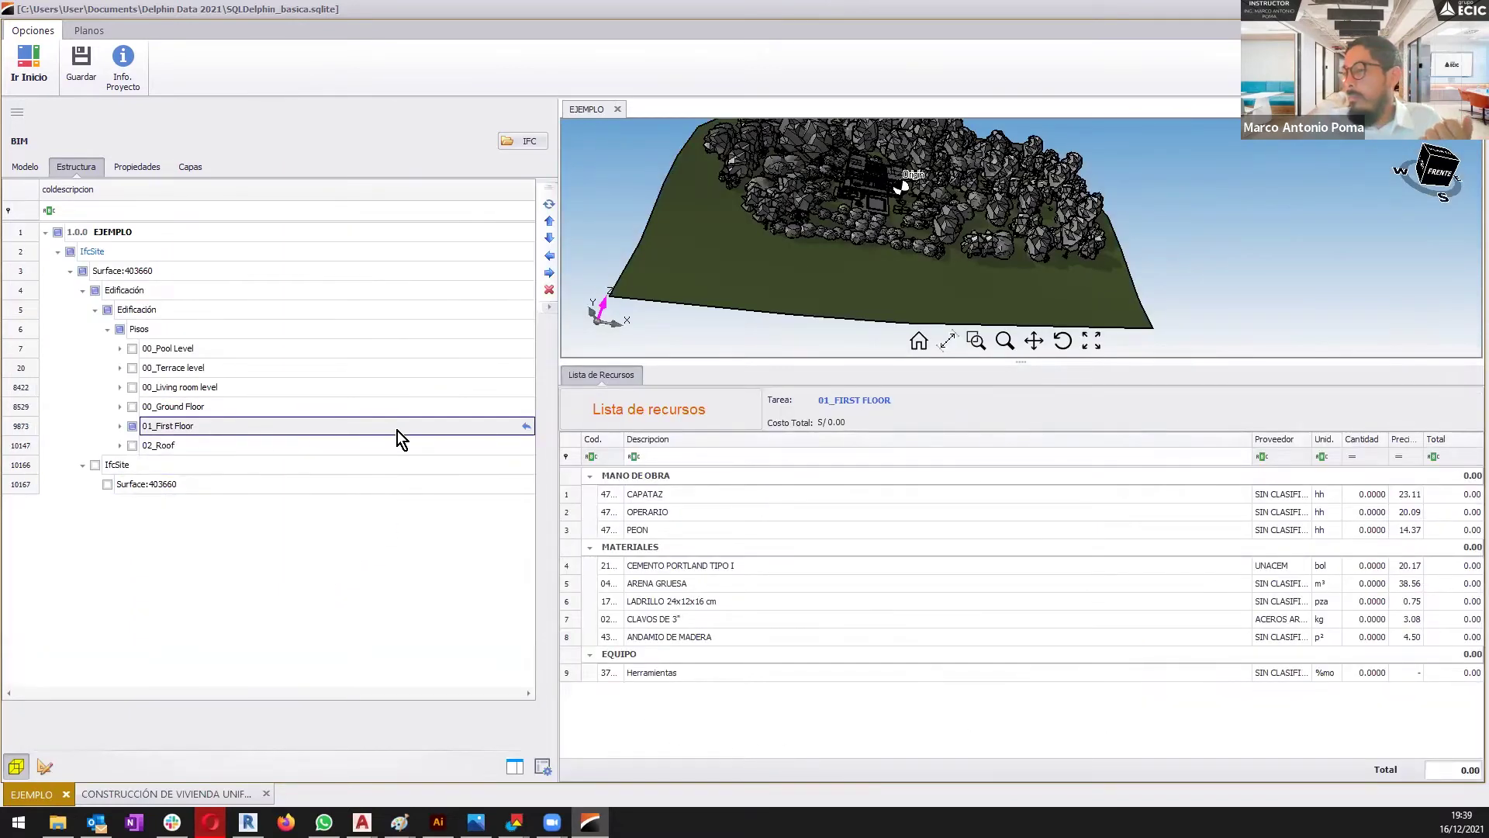
{"action": "left_click", "coordinate": [121, 430]}
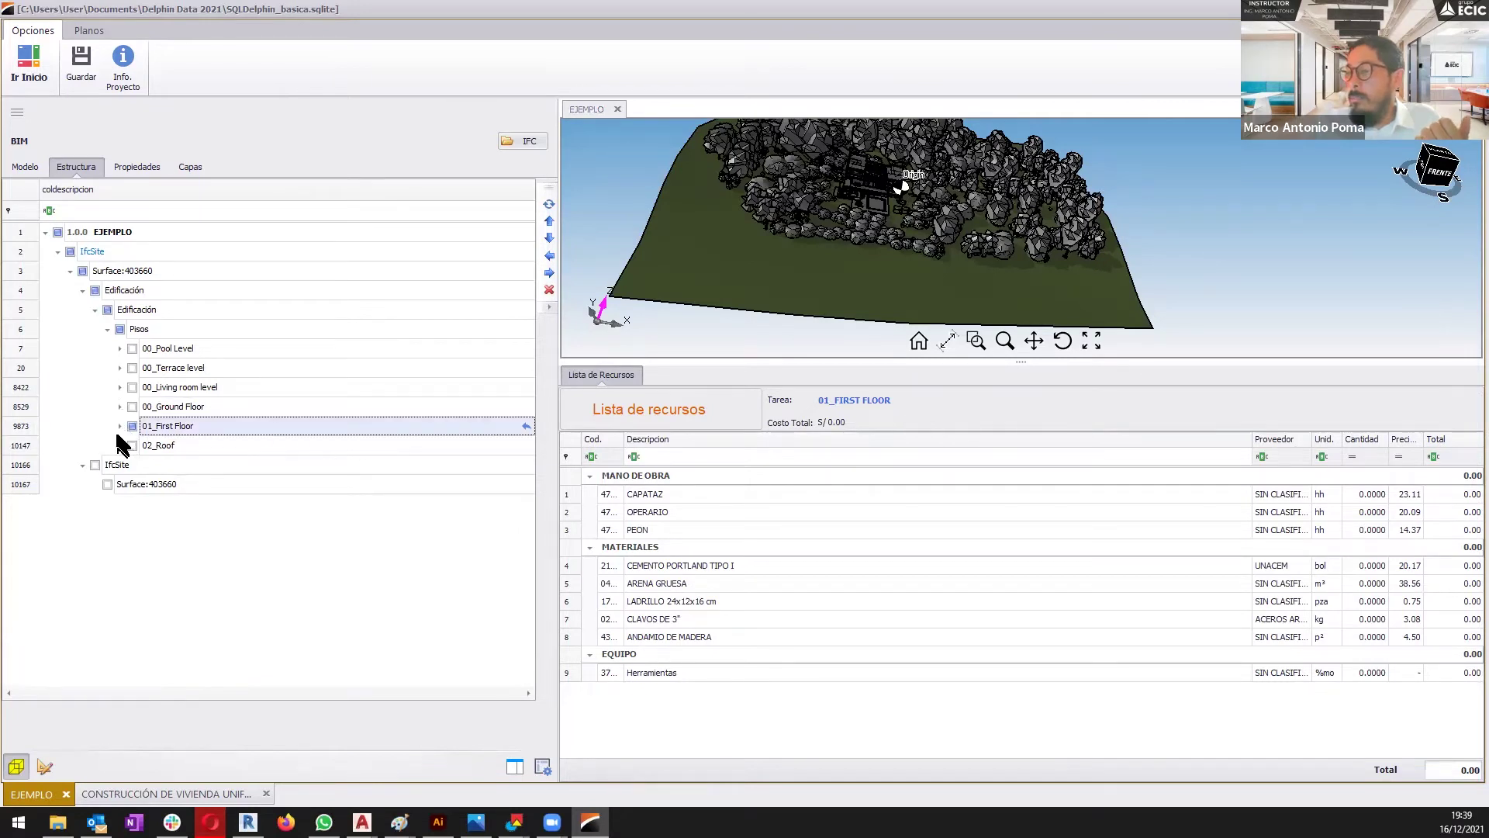
{"action": "left_click", "coordinate": [117, 428]}
{"action": "left_click", "coordinate": [194, 445]}
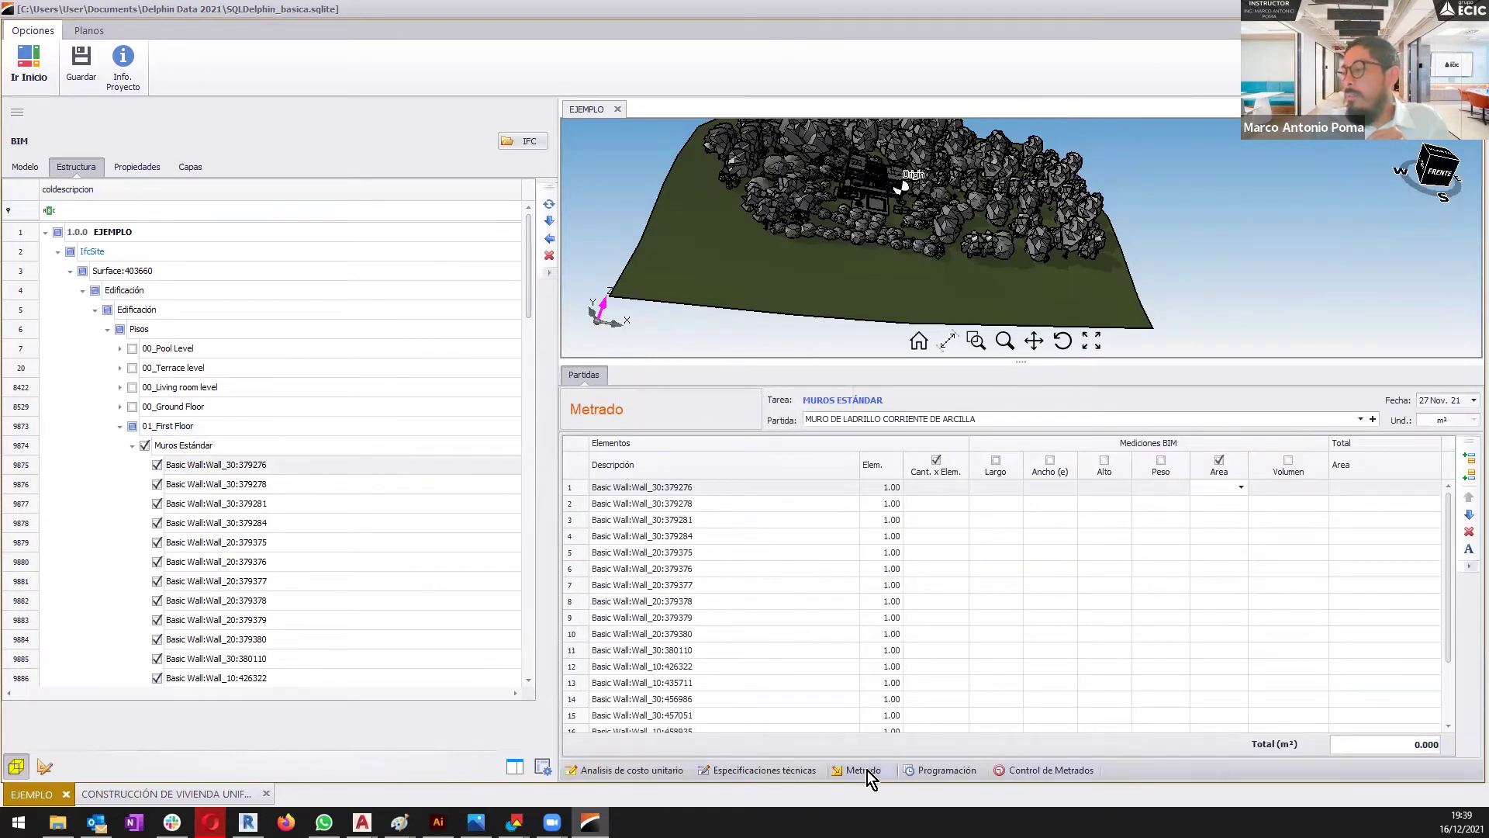
{"action": "left_click", "coordinate": [1242, 486]}
{"action": "key", "text": "Escape"}
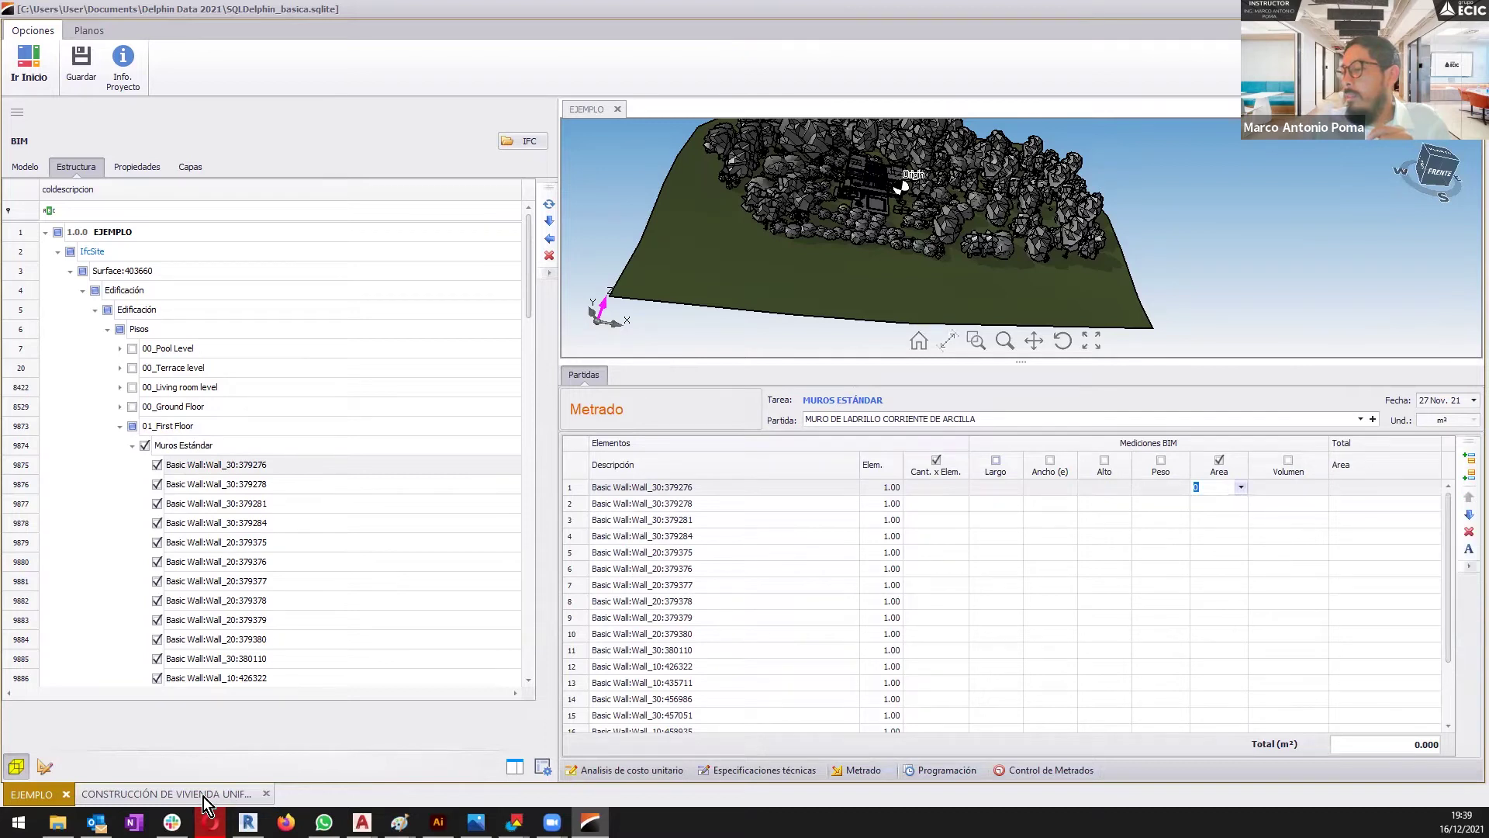
- Switch to the CONSTRUCCIÓN DE VIVIENDA project, display its budget beside the BIM structure and locate MUROS LADRILLO 1ER PISO in both
{"action": "left_click", "coordinate": [203, 798]}
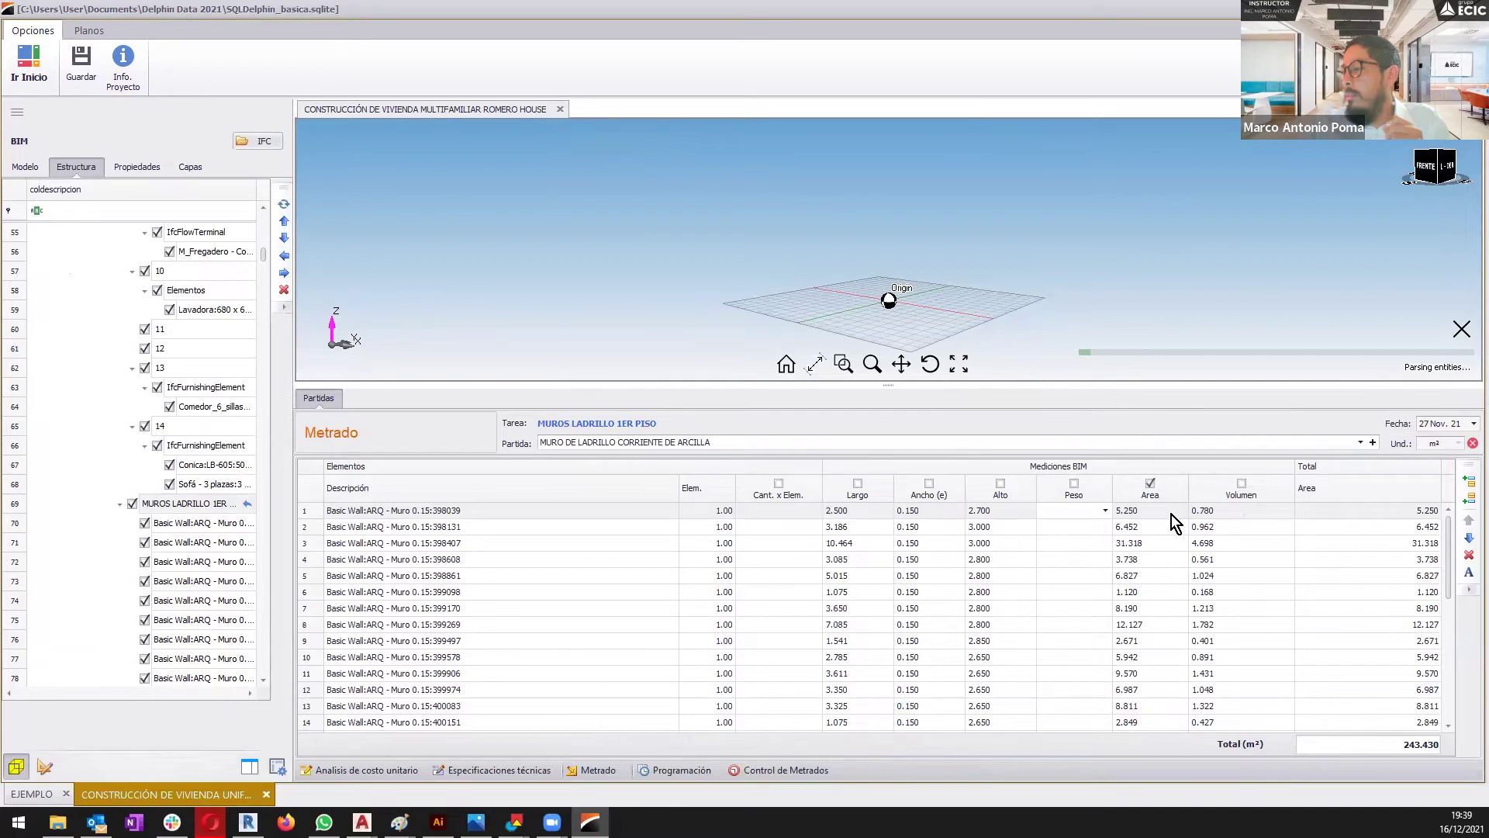
{"action": "left_click", "coordinate": [1256, 109]}
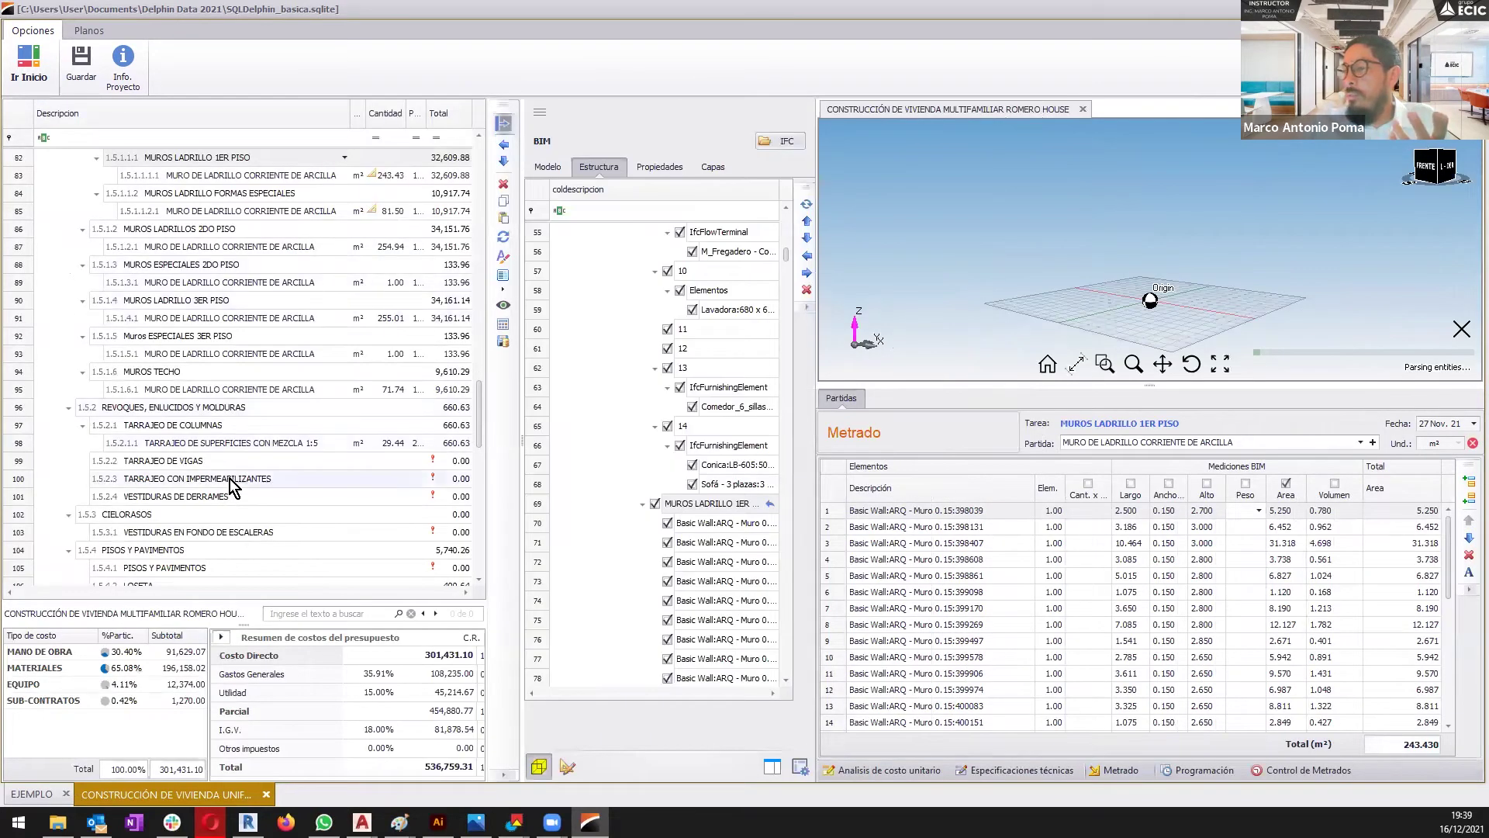
{"action": "scroll", "coordinate": [233, 419], "scroll_direction": "down", "scroll_amount": 1}
{"action": "left_click", "coordinate": [264, 407]}
{"action": "scroll", "coordinate": [217, 388], "scroll_direction": "up", "scroll_amount": 2}
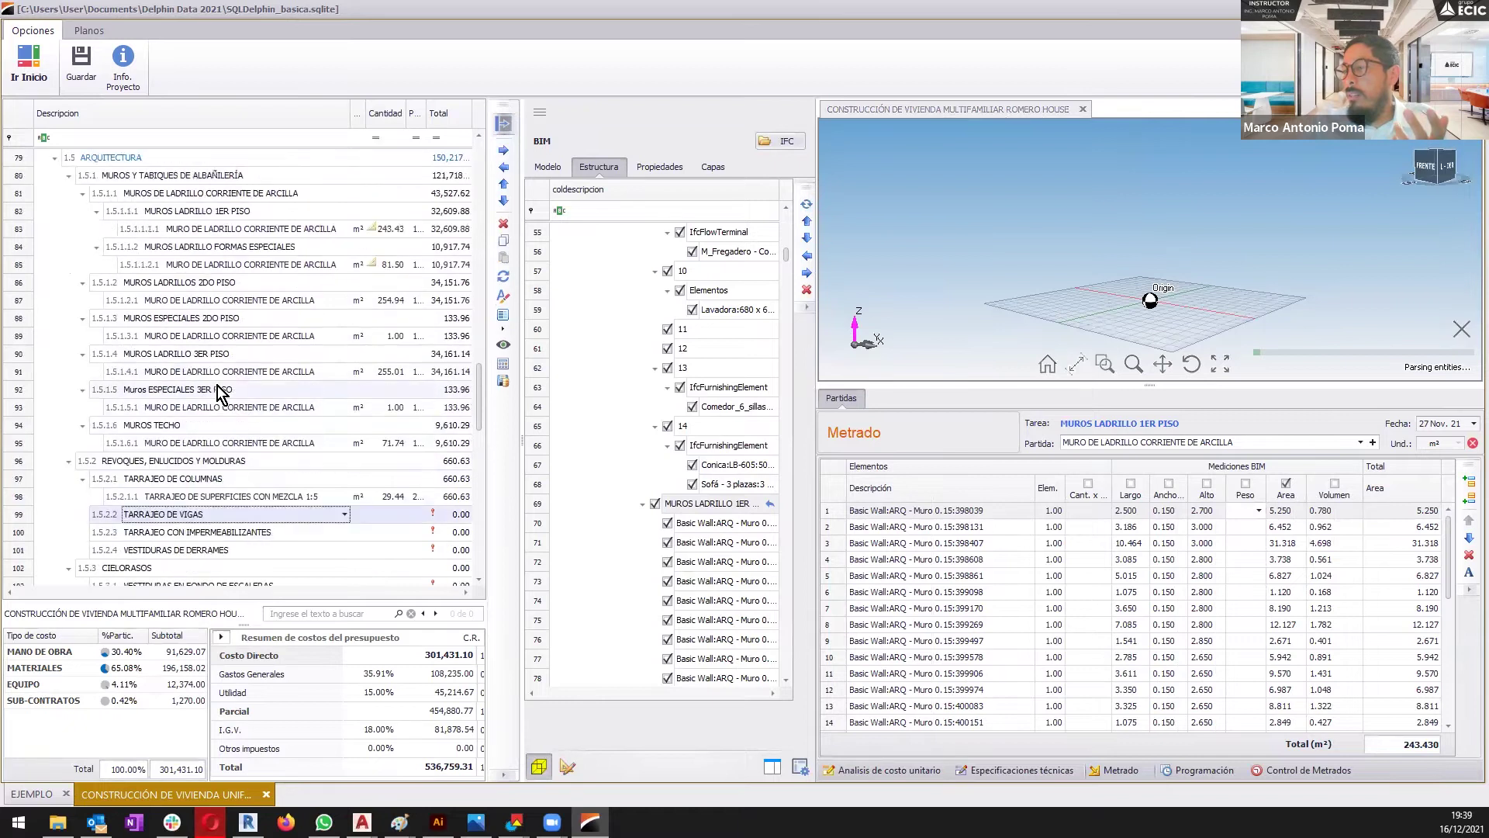
{"action": "scroll", "coordinate": [258, 397], "scroll_direction": "up", "scroll_amount": 1}
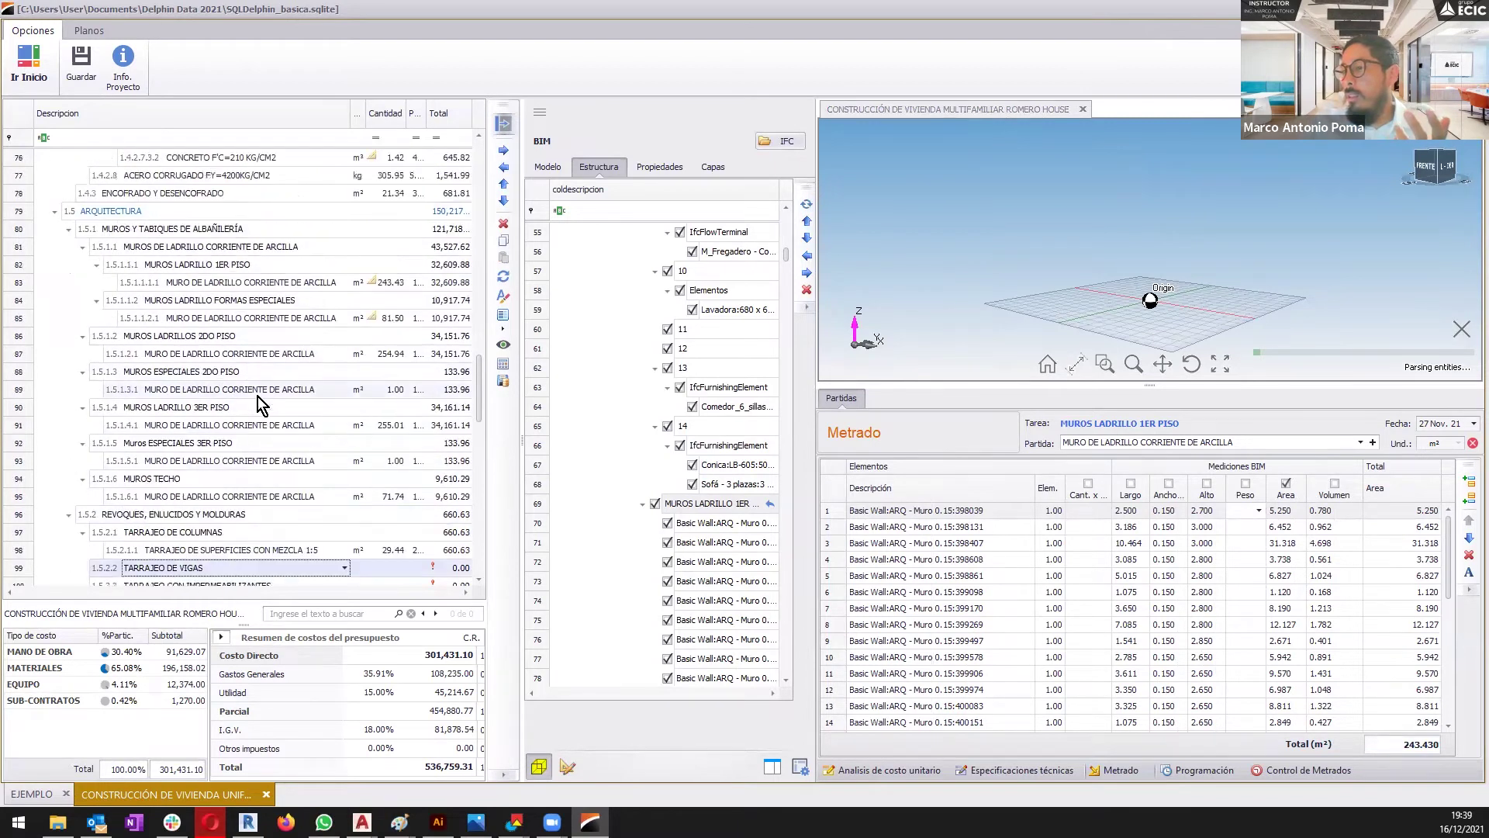
{"action": "left_click", "coordinate": [346, 267]}
{"action": "double_click", "coordinate": [767, 504]}
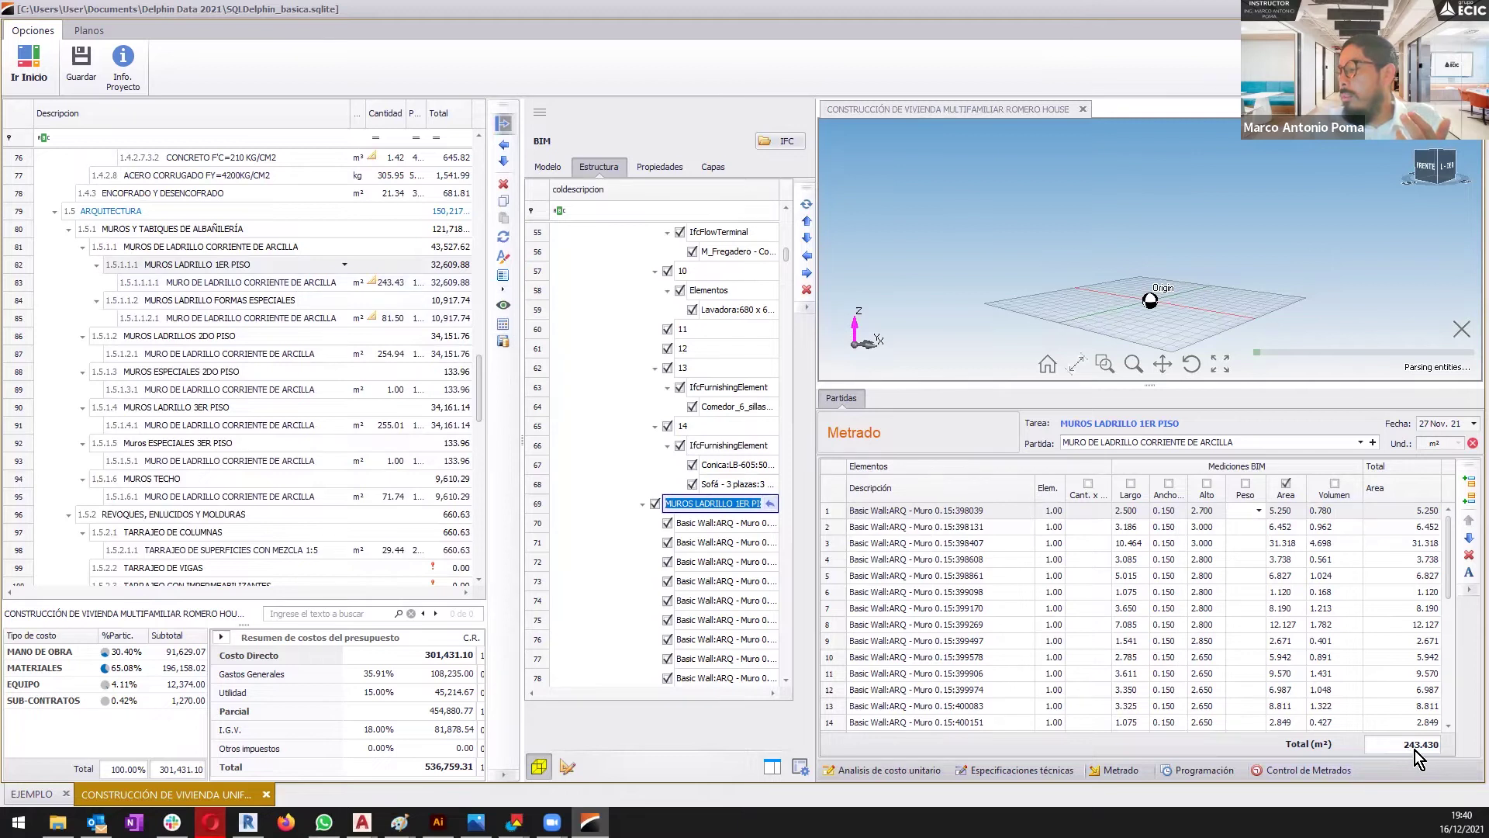
- Examine the budget's metrado of MURO DE LADRILLO CORRIENTE DE ARCILLA under MUROS LADRILLO 1ER PISO and under MUROS LADRILLO FORMAS ESPECIALES
{"action": "left_click", "coordinate": [418, 286]}
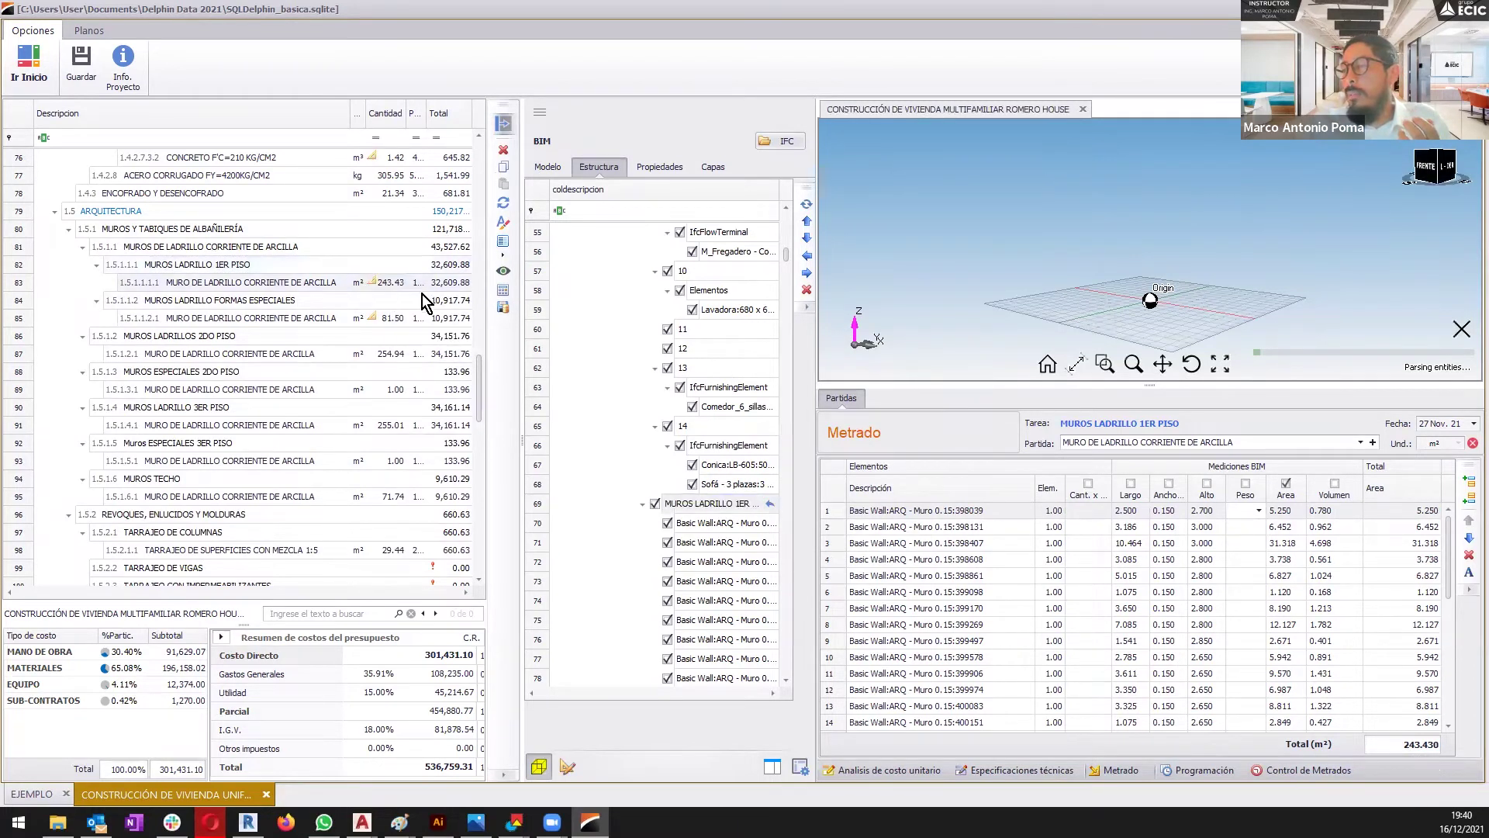
{"action": "mouse_move", "coordinate": [384, 288]}
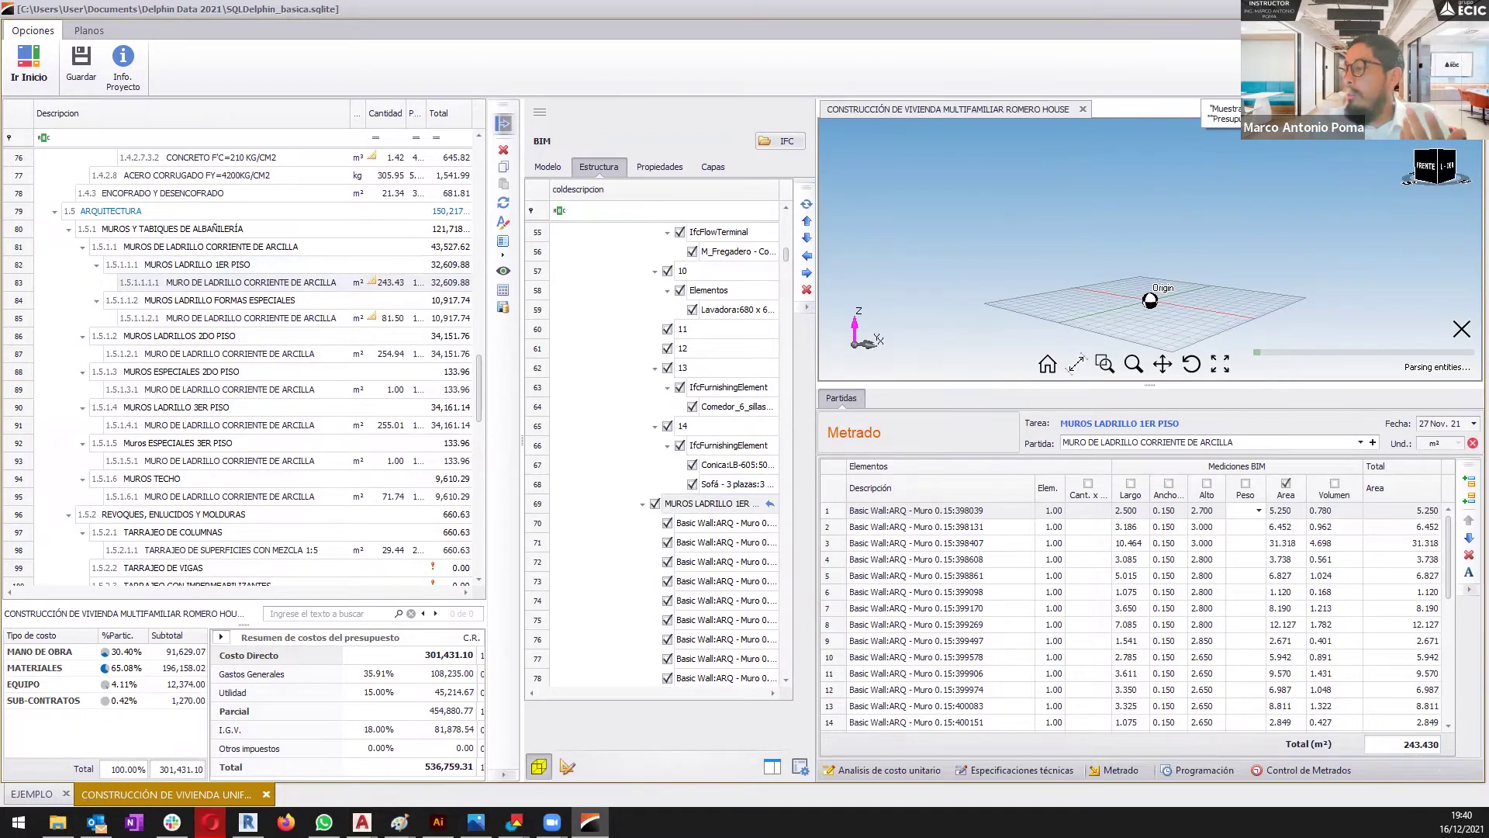
{"action": "left_click", "coordinate": [1209, 85]}
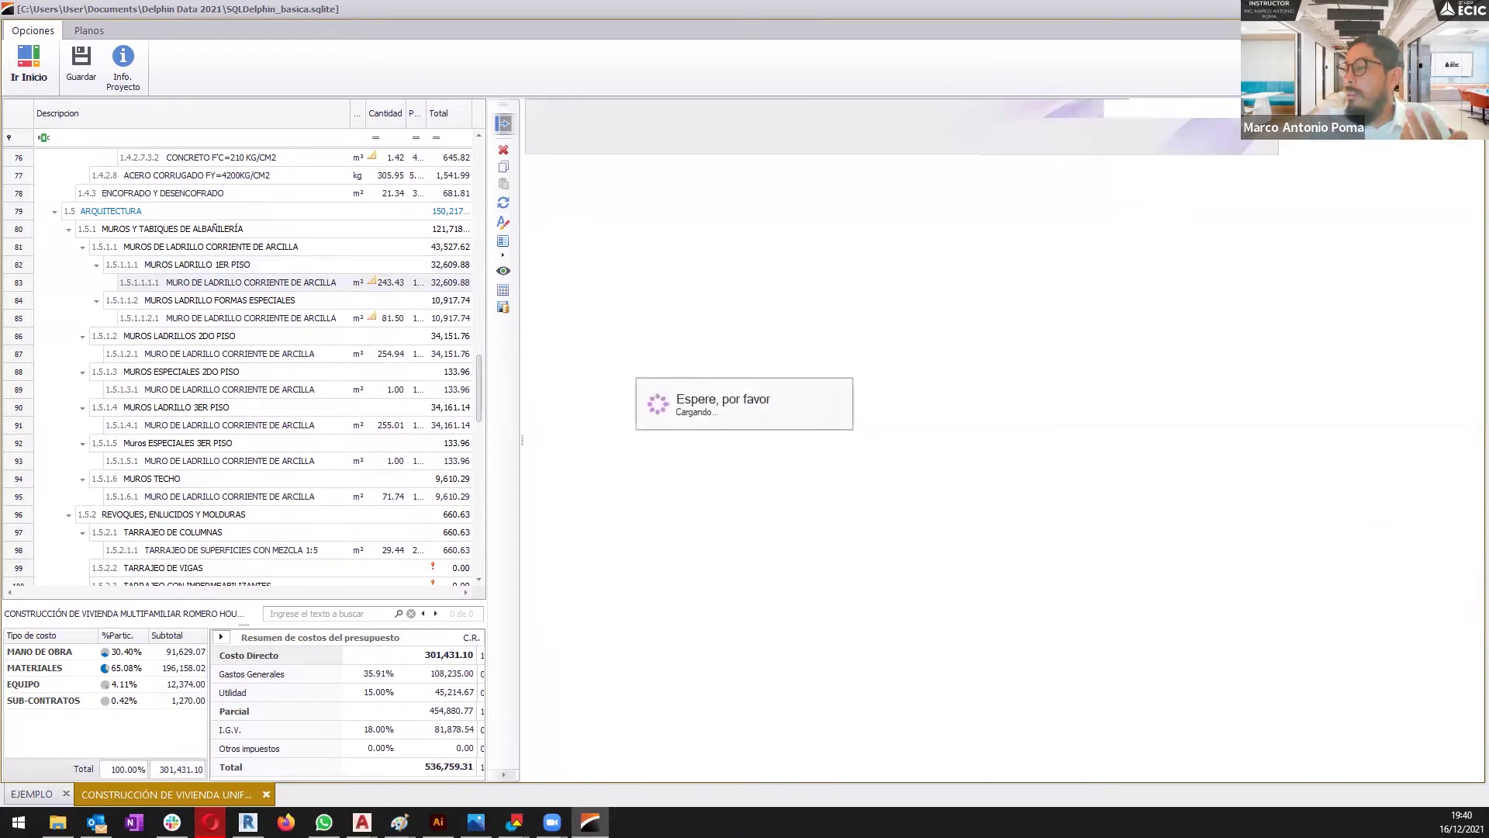
{"action": "left_click", "coordinate": [819, 769]}
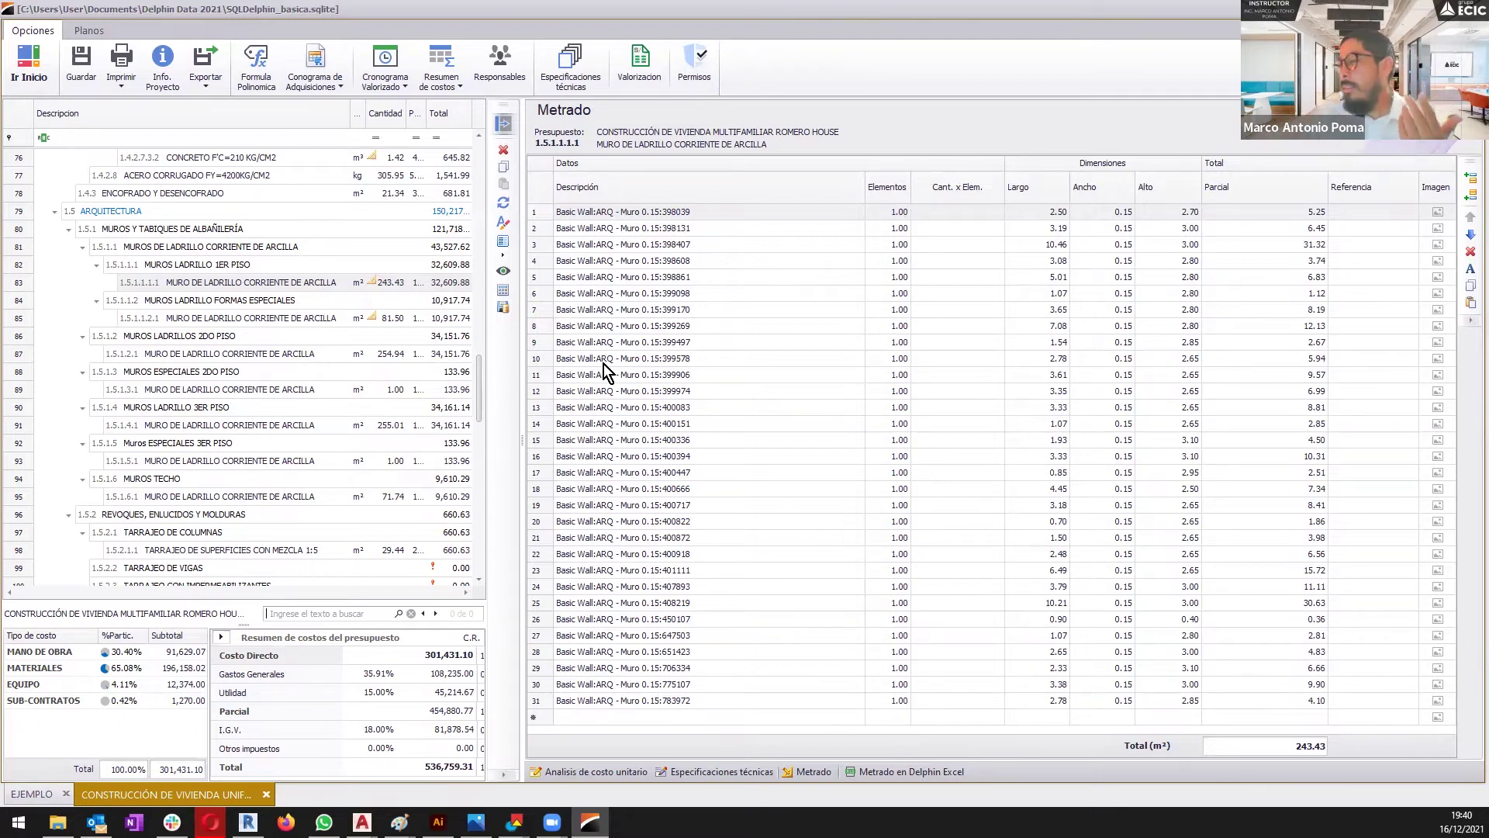
{"action": "left_click", "coordinate": [288, 322]}
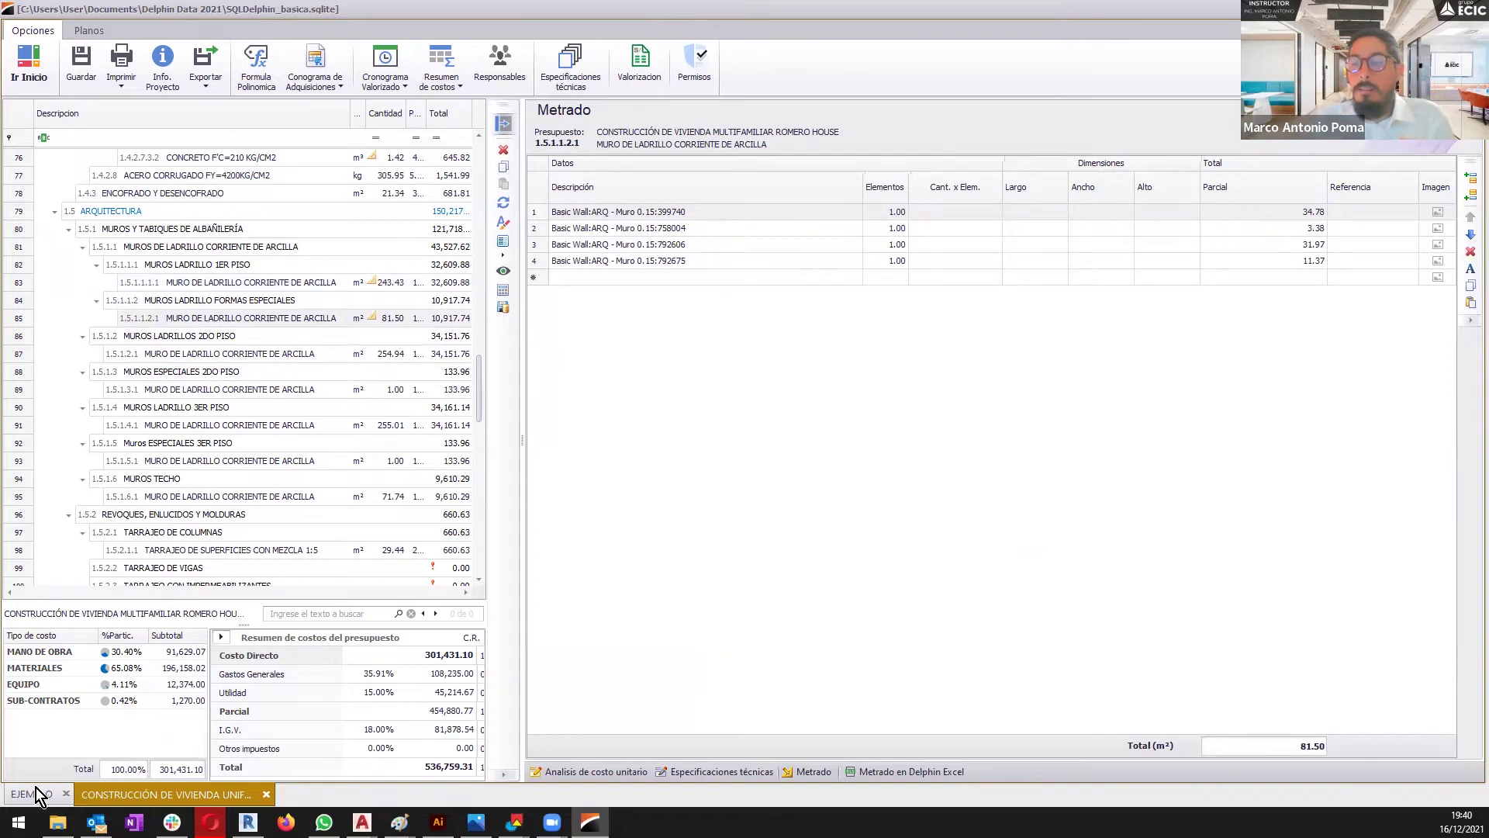
- Switch to EJEMPLO, expand 00_Pool Level, select its Losas group and tick the whole project structure
{"action": "left_click_drag", "start_coordinate": [167, 802], "coordinate": [190, 798]}
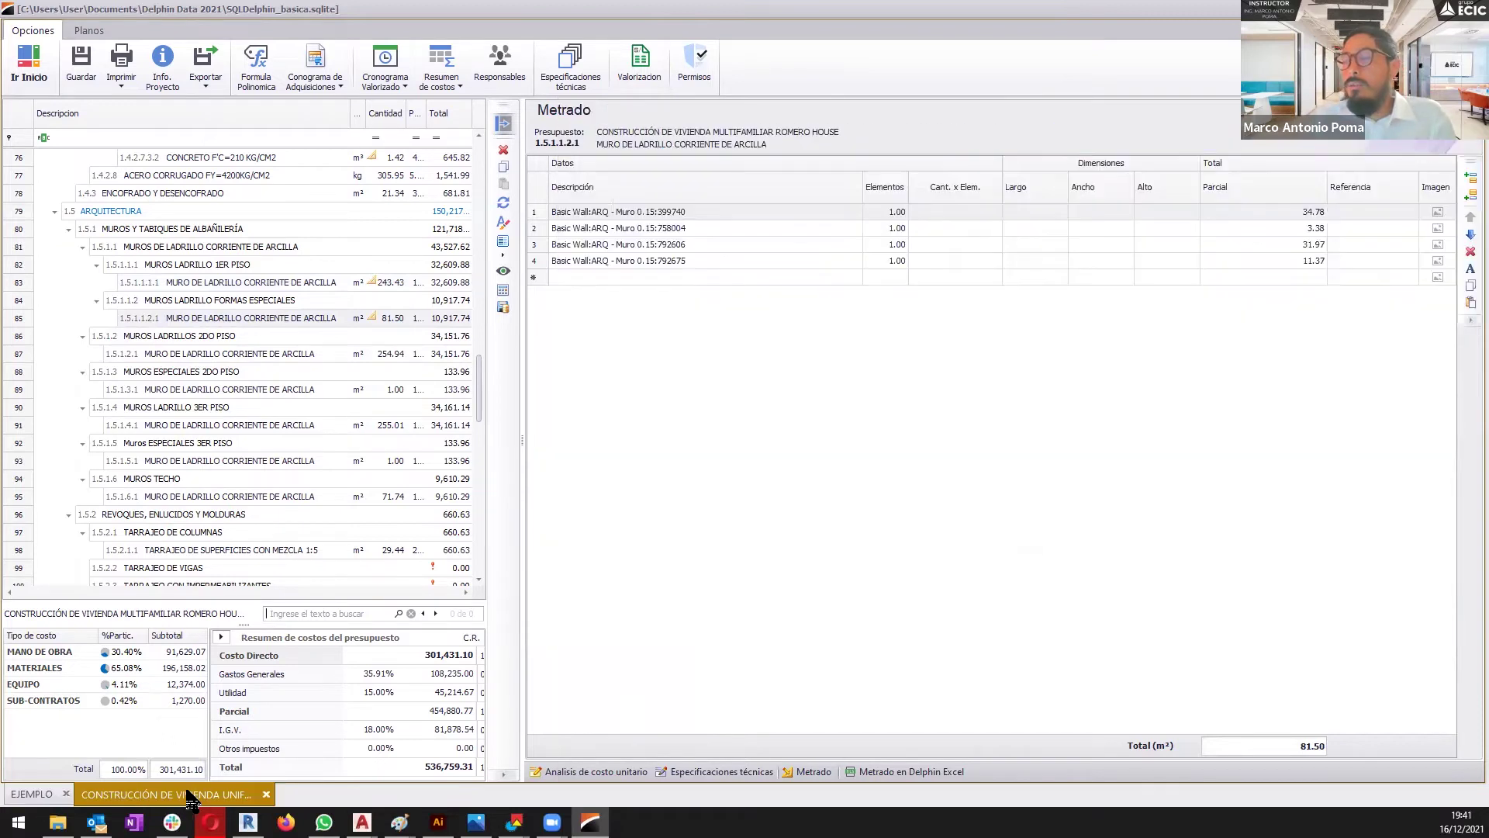
{"action": "left_click", "coordinate": [22, 788]}
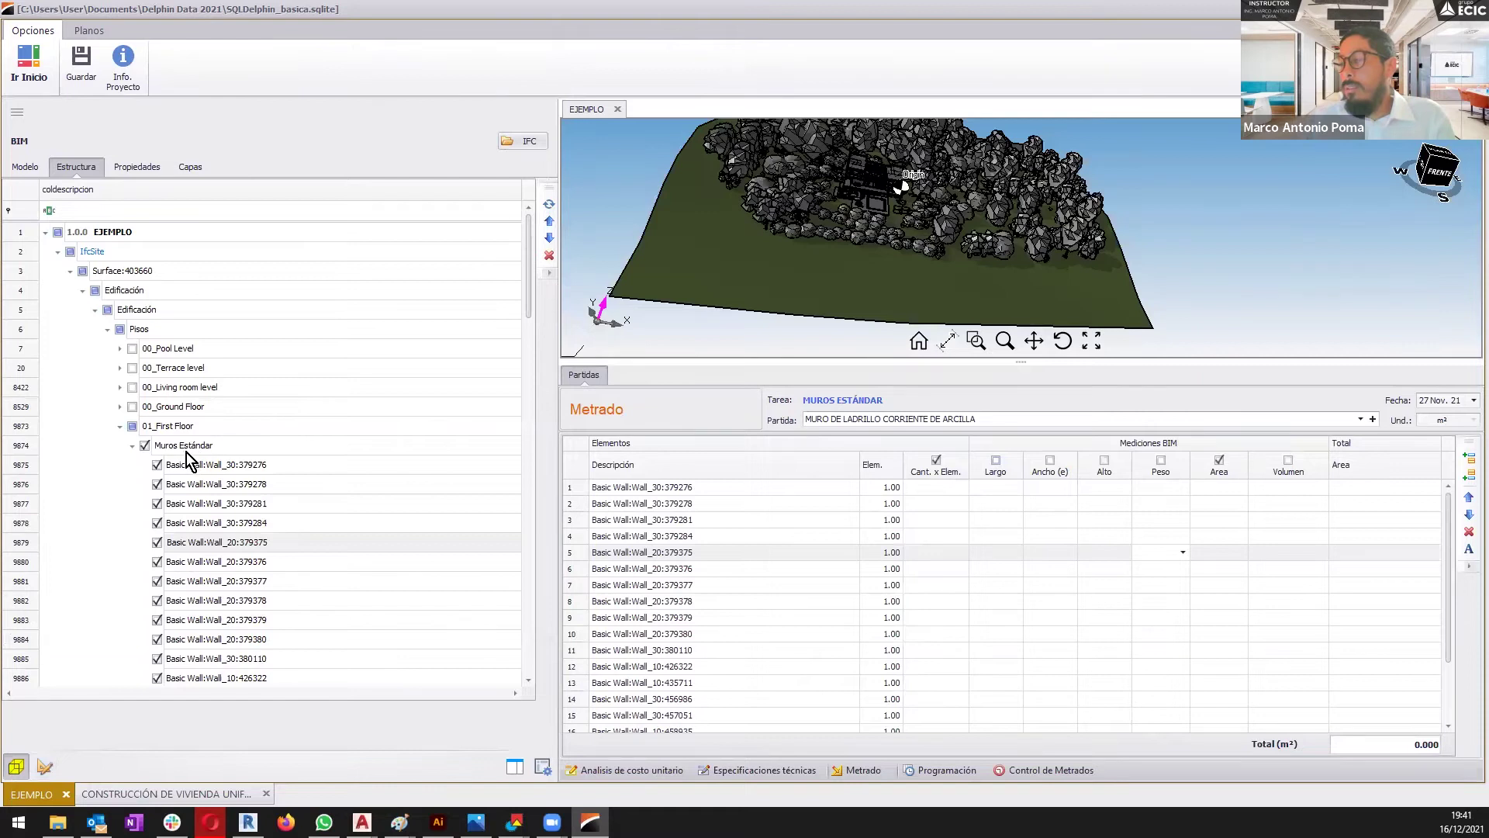
{"action": "scroll", "coordinate": [982, 535], "scroll_direction": "down", "scroll_amount": 1}
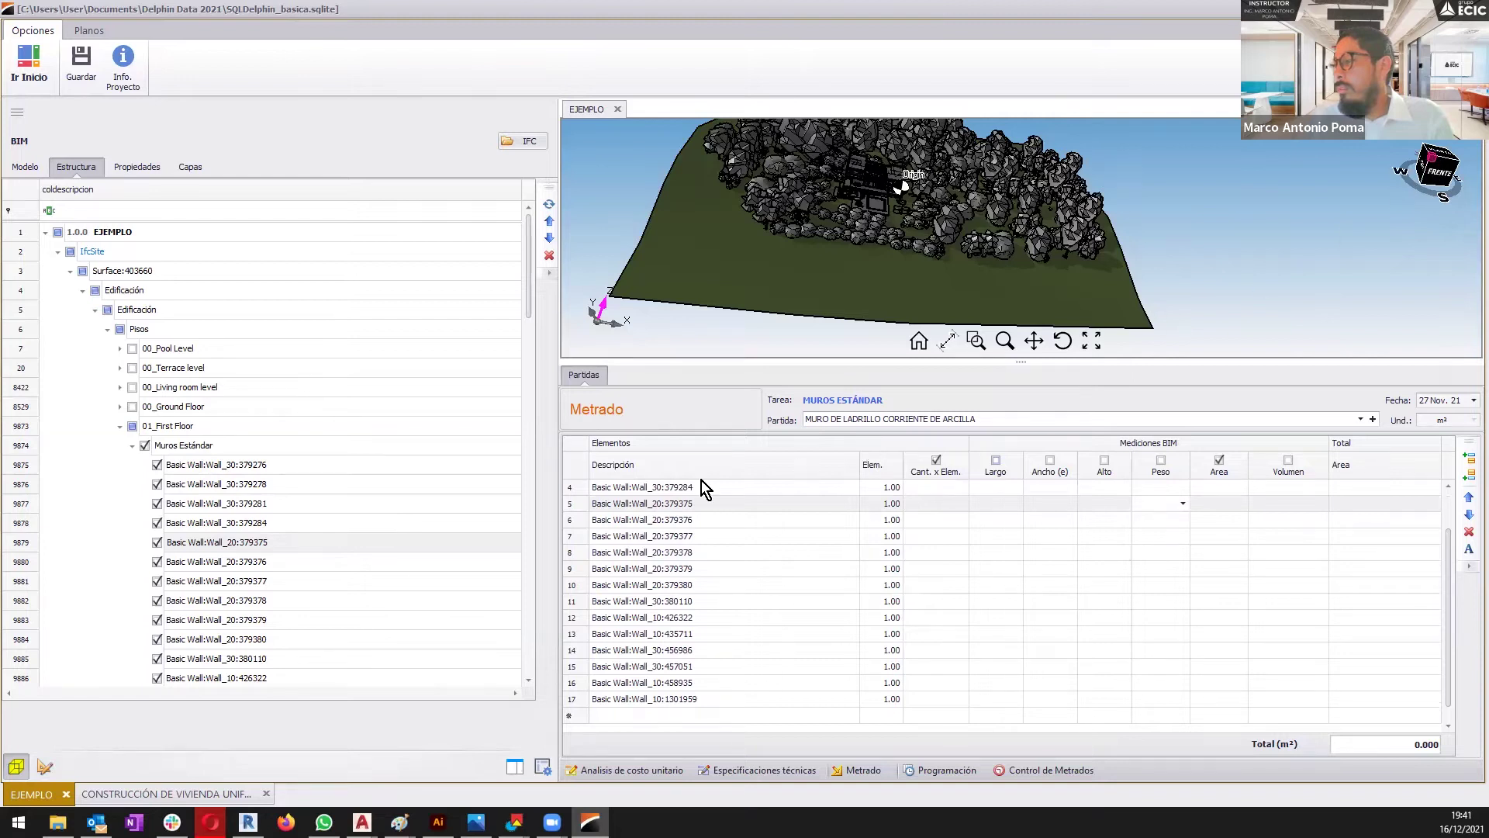
{"action": "left_click", "coordinate": [120, 428]}
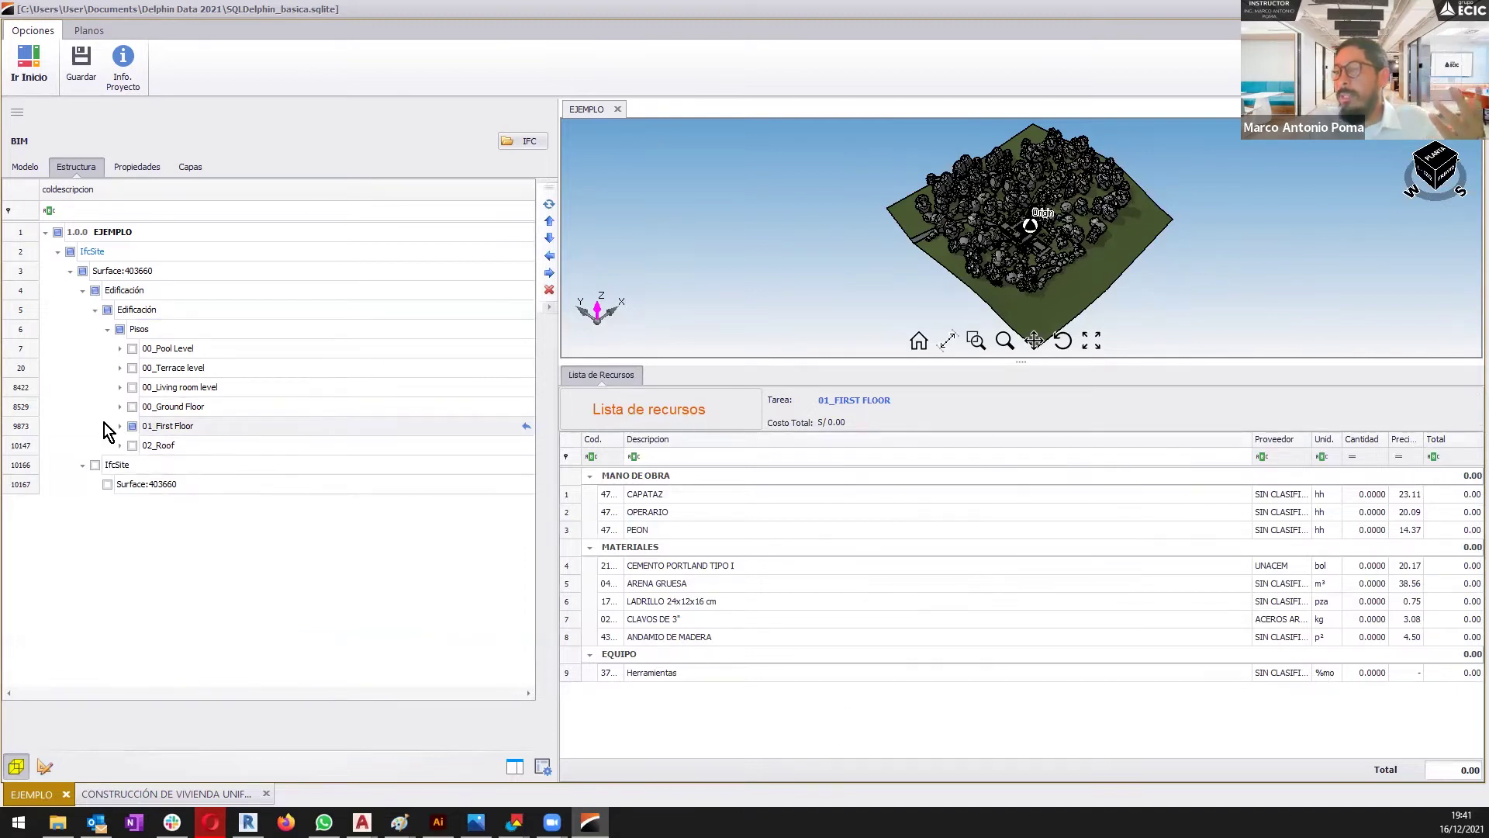
{"action": "left_click", "coordinate": [120, 349]}
{"action": "left_click", "coordinate": [169, 372]}
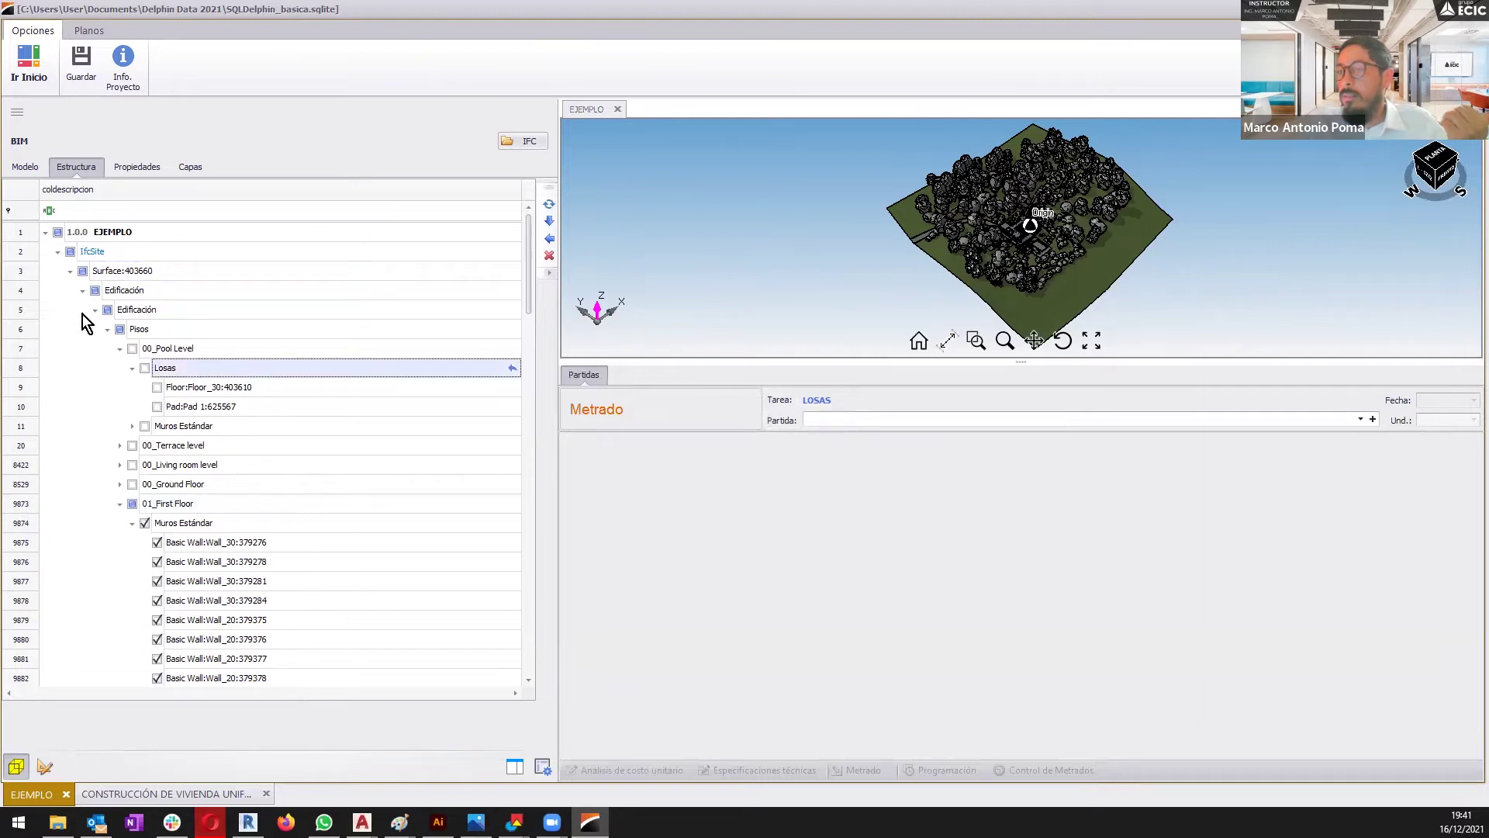
{"action": "left_click", "coordinate": [56, 234]}
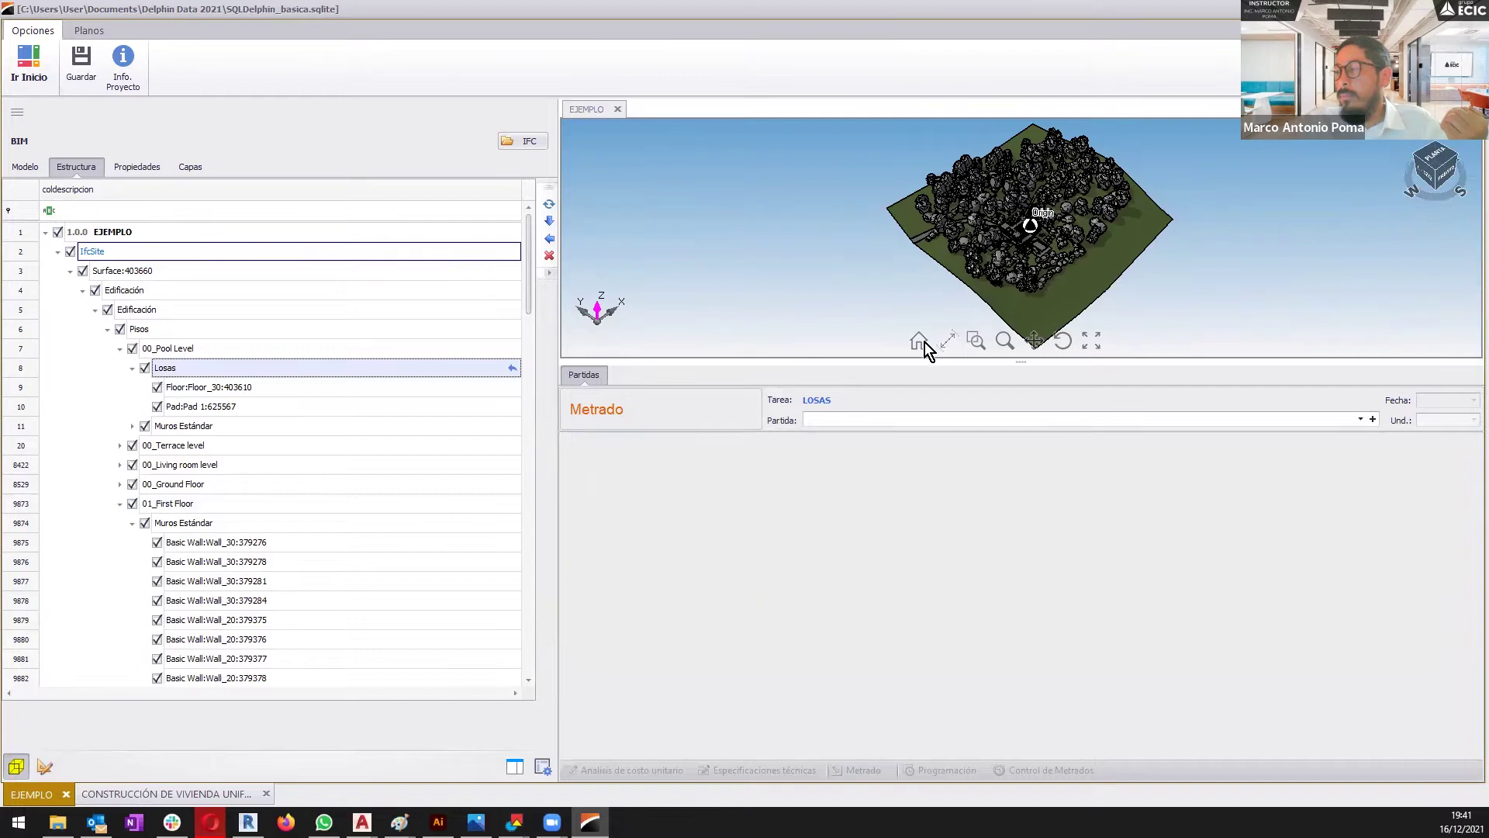
- Return to the BIM view of the CONSTRUCCIÓN DE VIVIENDA project and close the EJEMPLO project, saving its changes
{"action": "left_click", "coordinate": [217, 789]}
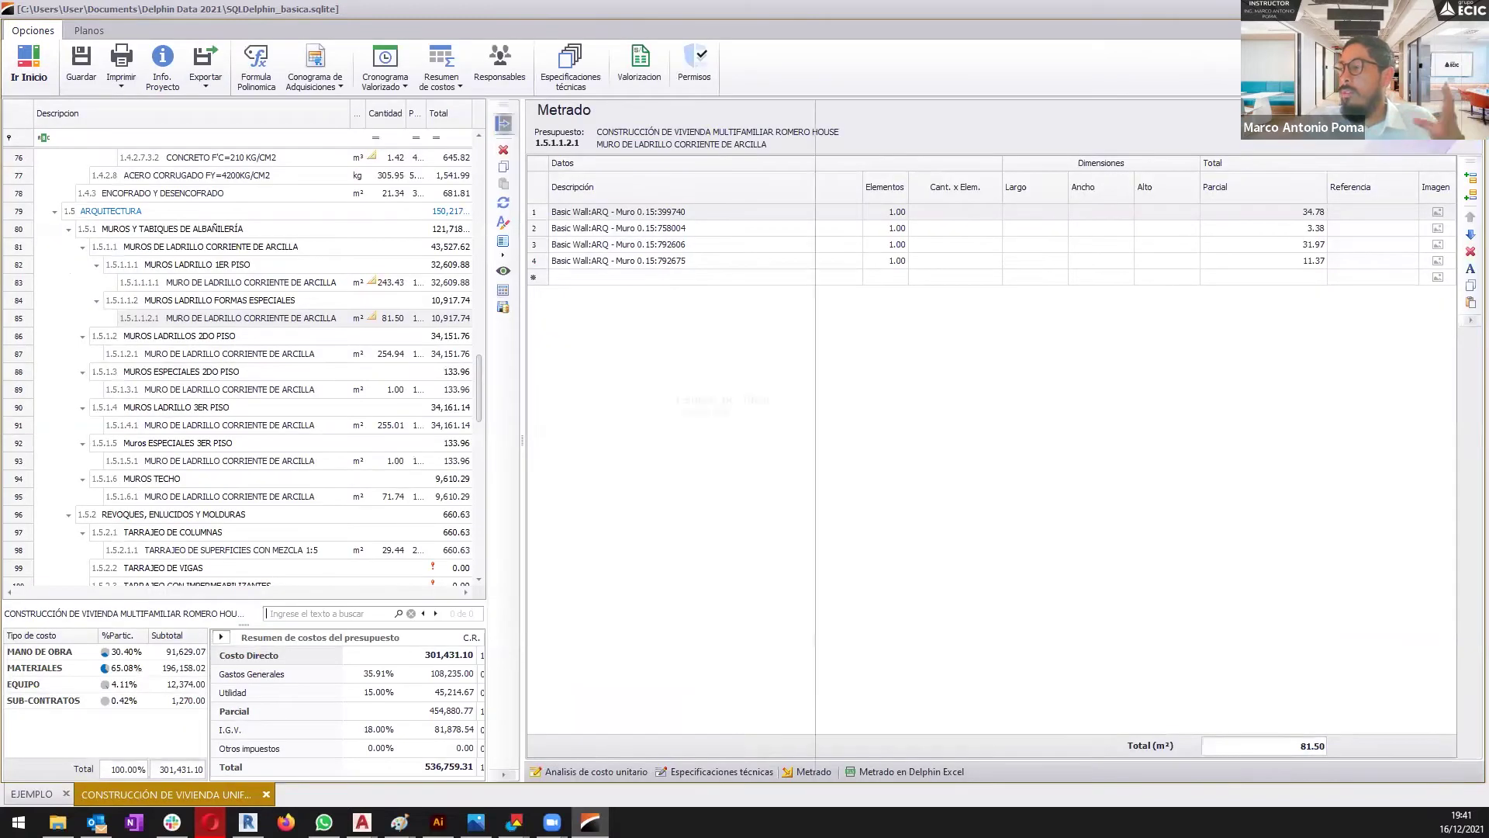
{"action": "left_click", "coordinate": [372, 281]}
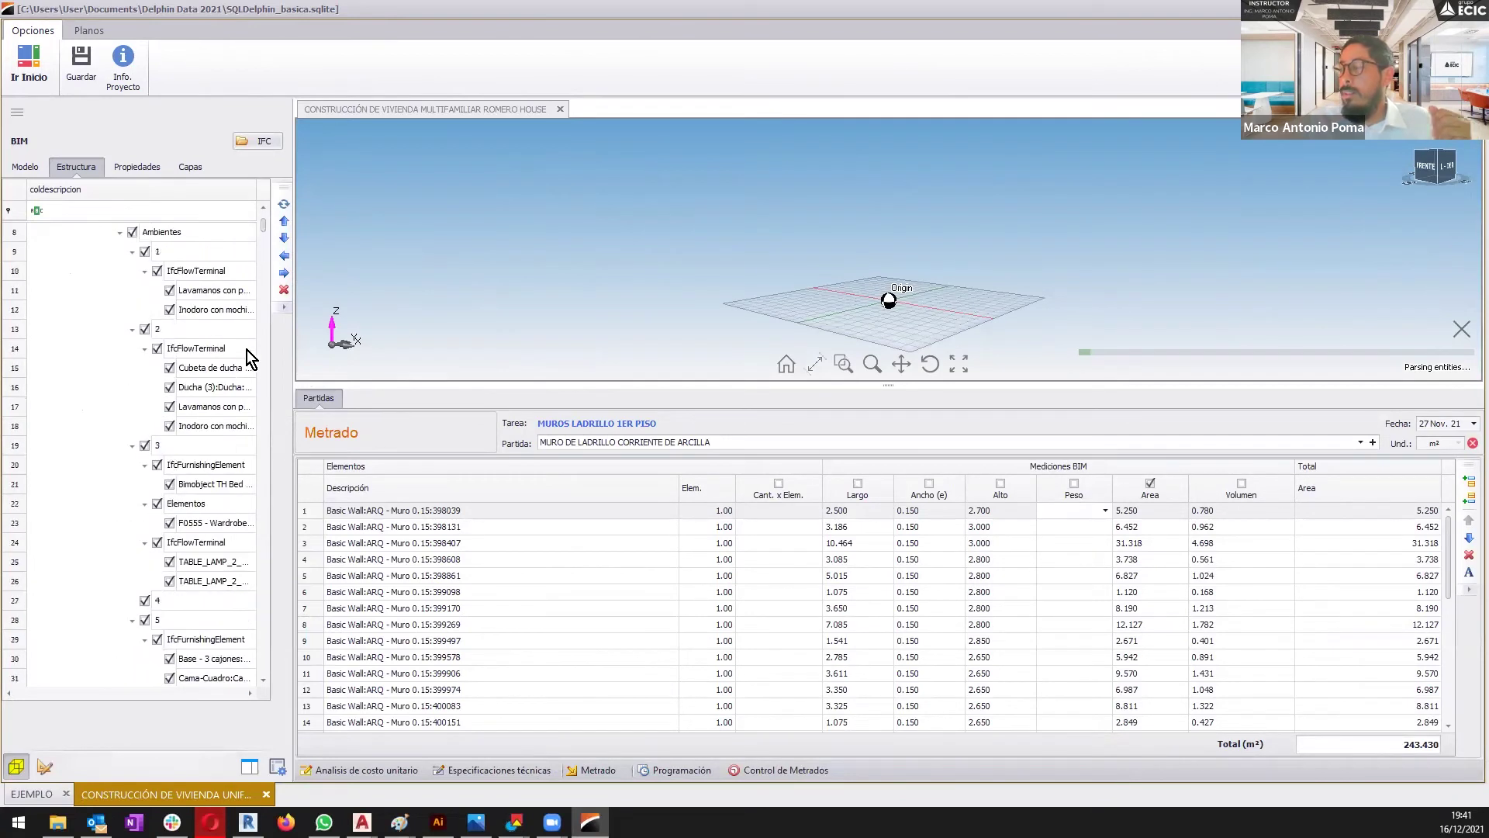
{"action": "left_click", "coordinate": [64, 791]}
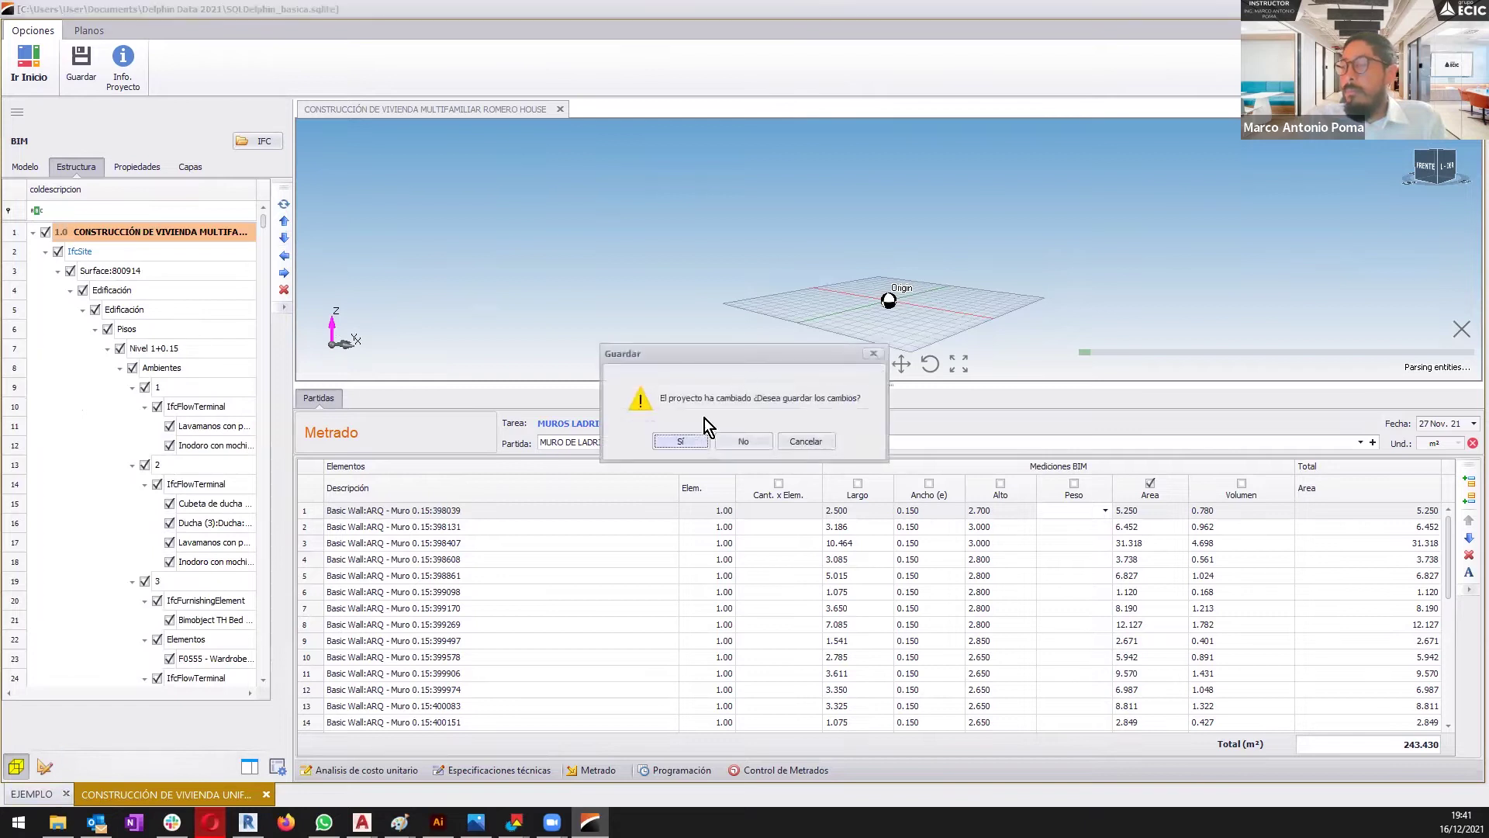
{"action": "left_click", "coordinate": [671, 435]}
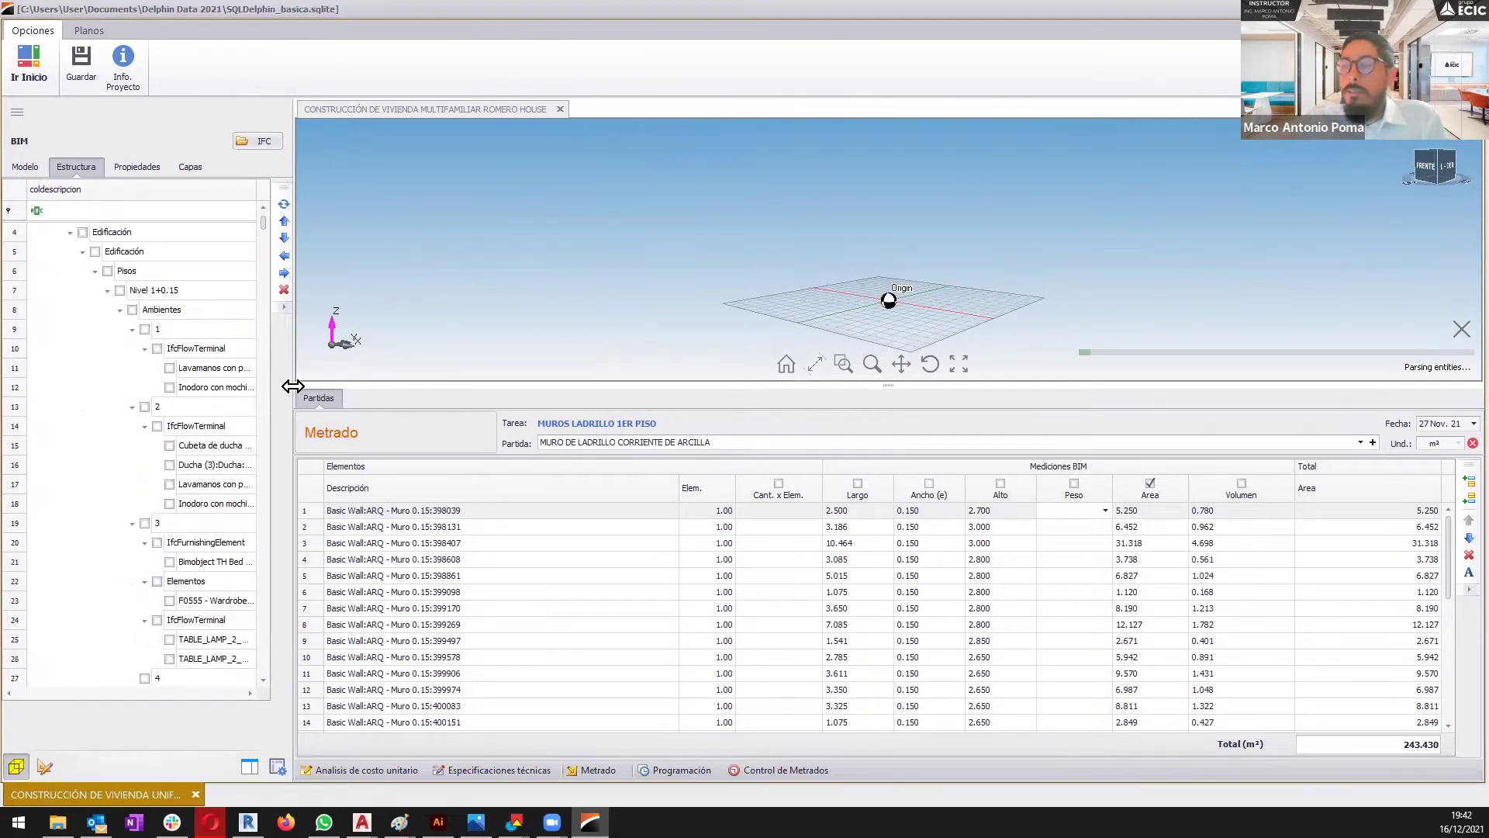
- Widen the structure tree and review the metrados of MUROS LADRILLO FORMAS ESPECIALES and MUROS LADRILLO 1ER PISO
{"action": "left_click_drag", "start_coordinate": [292, 386], "coordinate": [562, 385]}
{"action": "scroll", "coordinate": [264, 559], "scroll_direction": "down", "scroll_amount": 15}
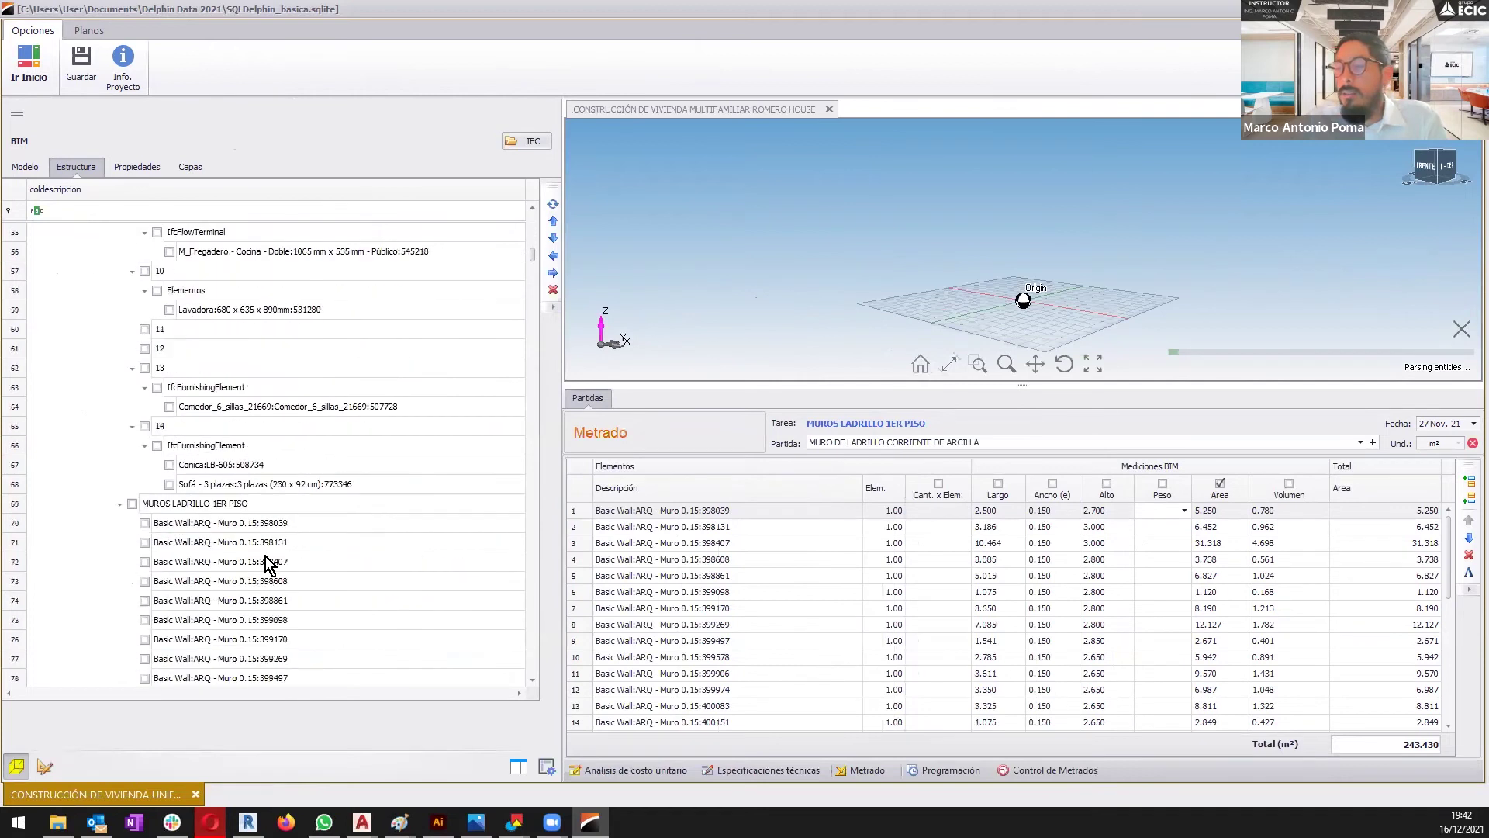
{"action": "scroll", "coordinate": [304, 504], "scroll_direction": "down", "scroll_amount": 3}
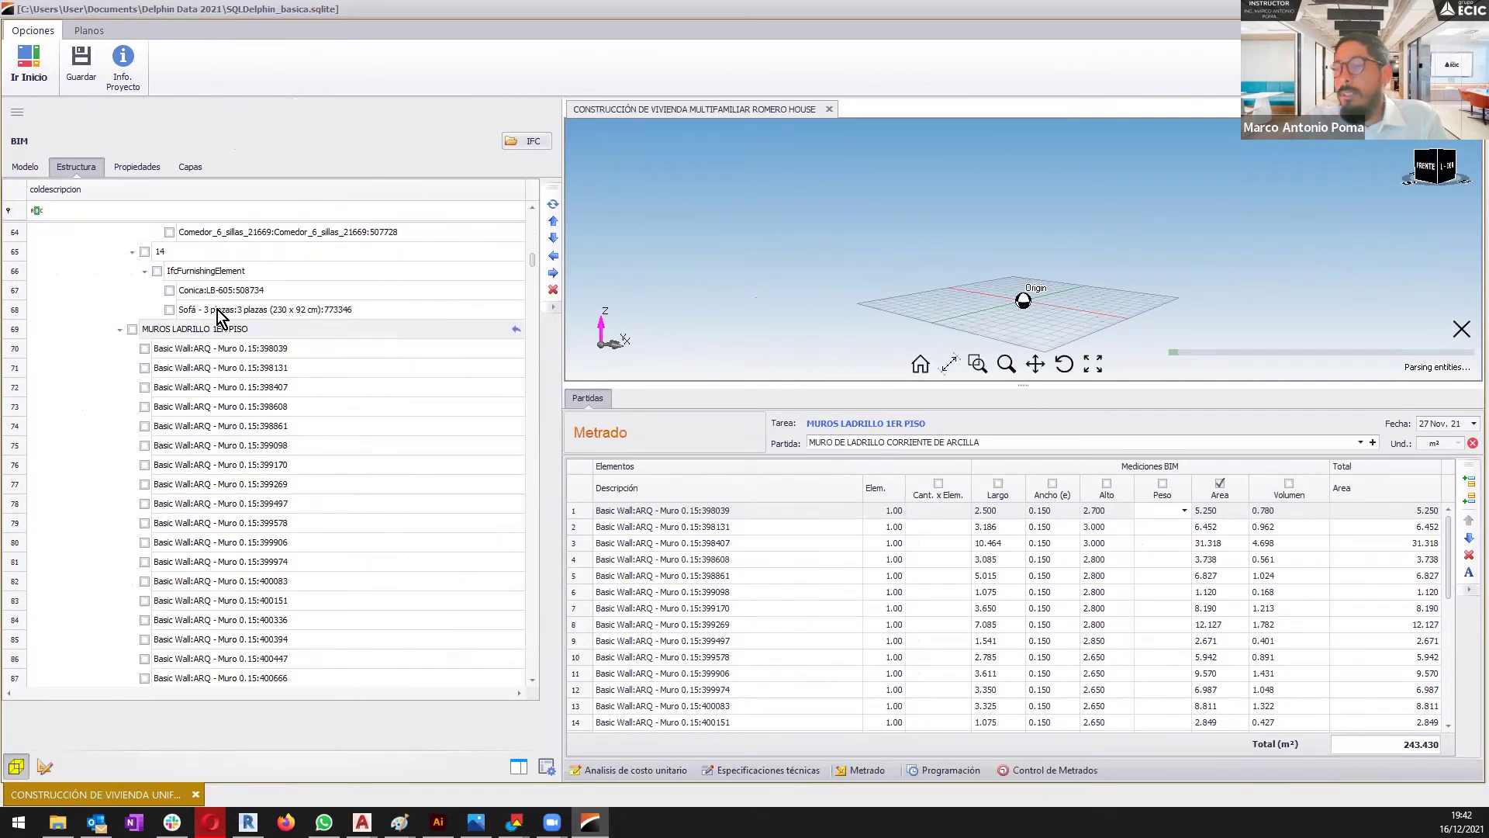
{"action": "scroll", "coordinate": [211, 466], "scroll_direction": "down", "scroll_amount": 10}
{"action": "left_click", "coordinate": [189, 375]}
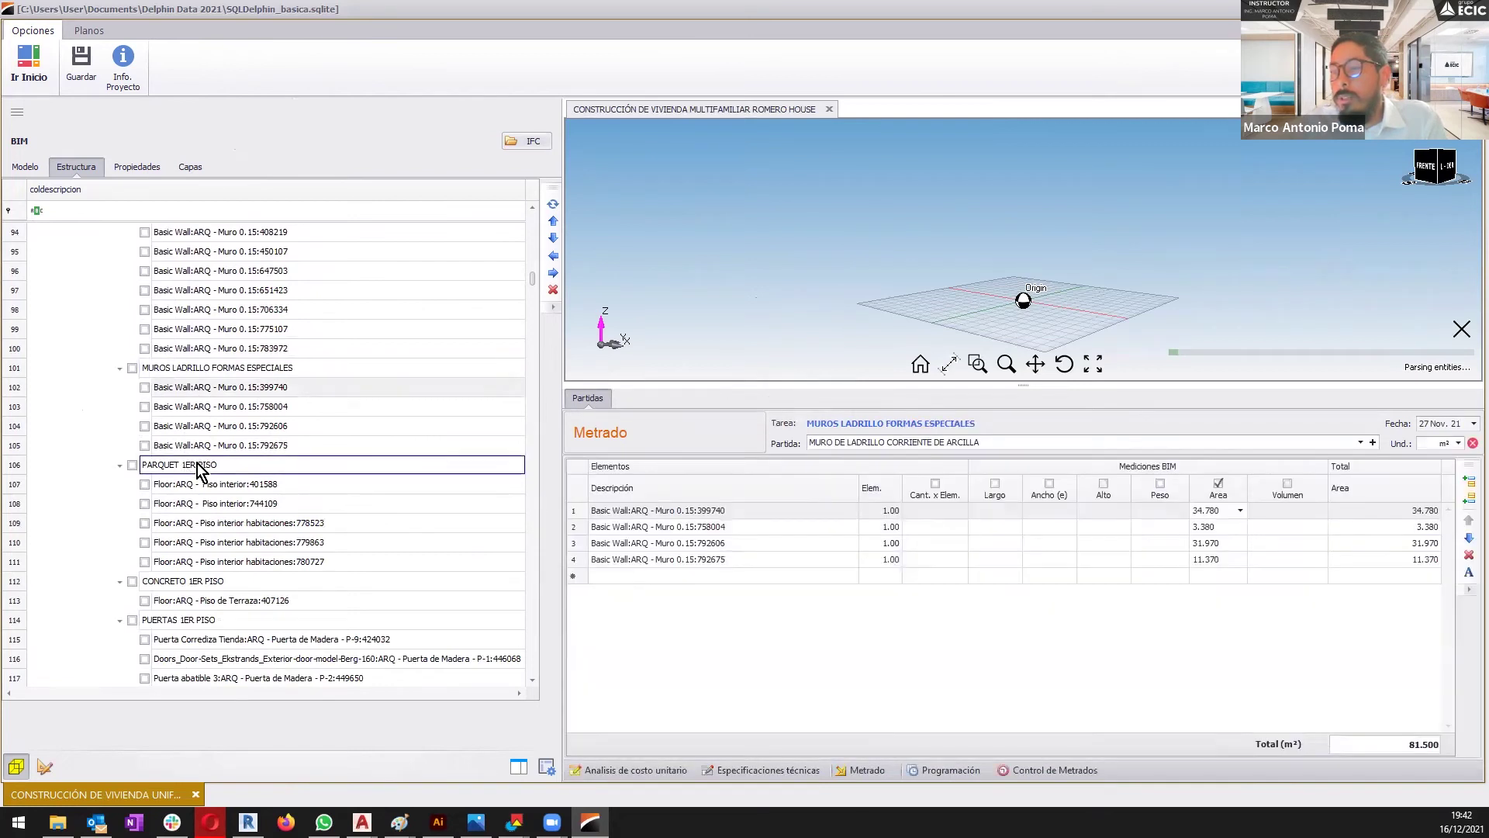
{"action": "scroll", "coordinate": [209, 457], "scroll_direction": "up", "scroll_amount": 9}
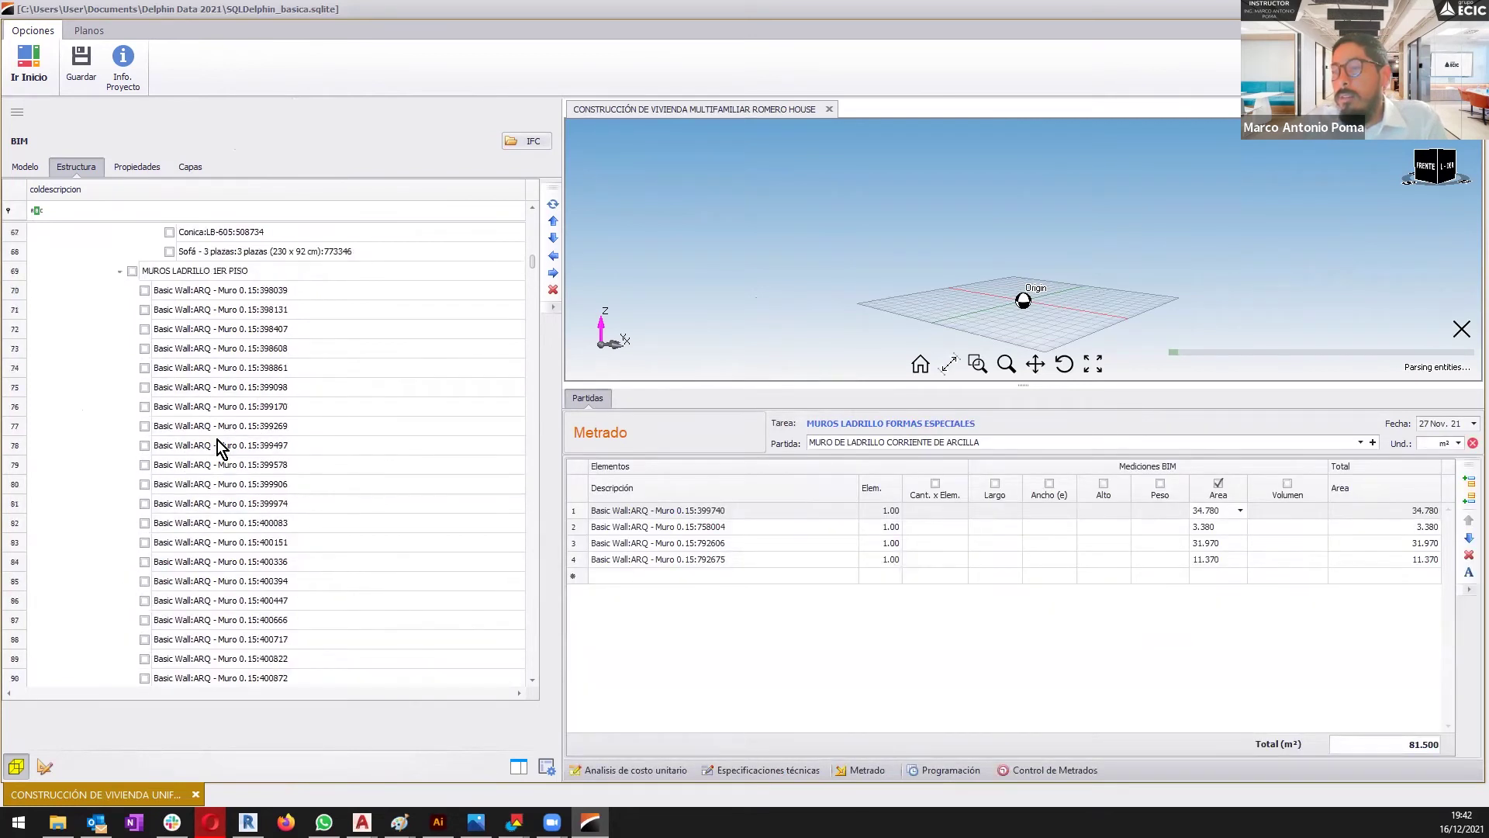
{"action": "scroll", "coordinate": [233, 419], "scroll_direction": "up", "scroll_amount": 2}
{"action": "left_click", "coordinate": [254, 385]}
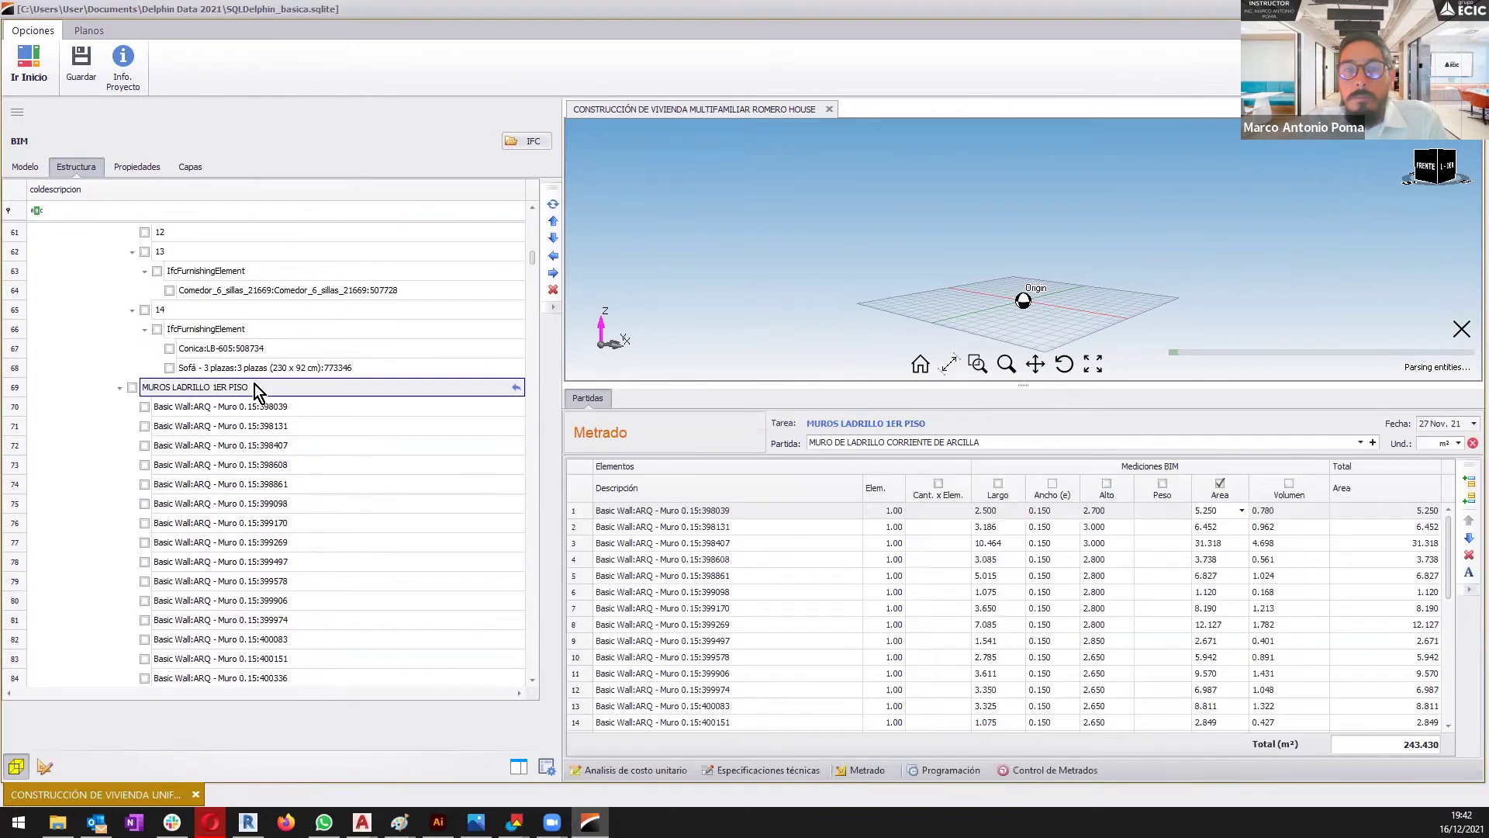
- Insert a sub-title named MUROS A EXCLUIR inside the MUROS LADRILLO 1ER PISO group
{"action": "right_click", "coordinate": [286, 388]}
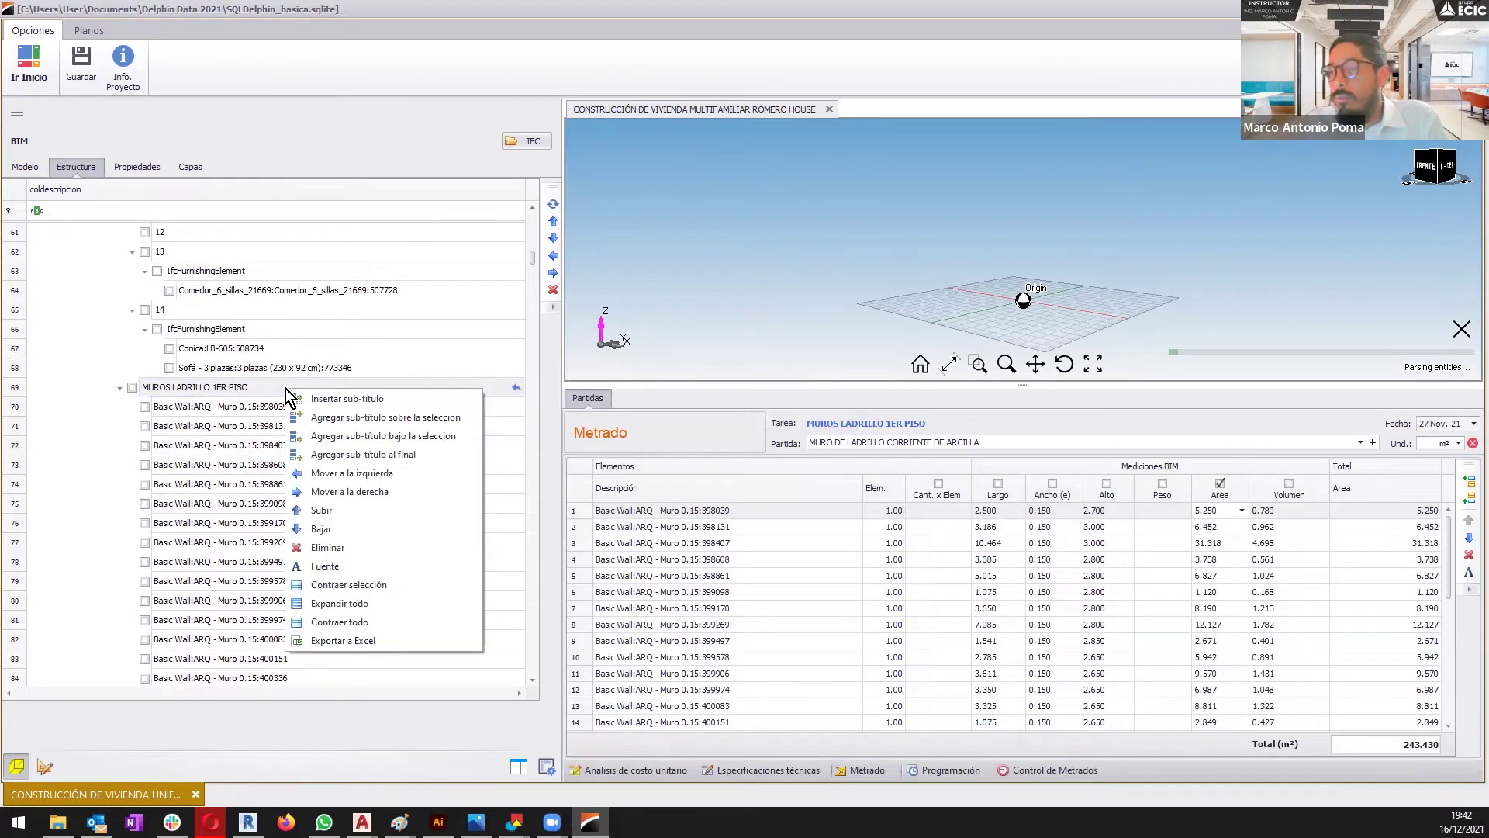
{"action": "left_click", "coordinate": [419, 399]}
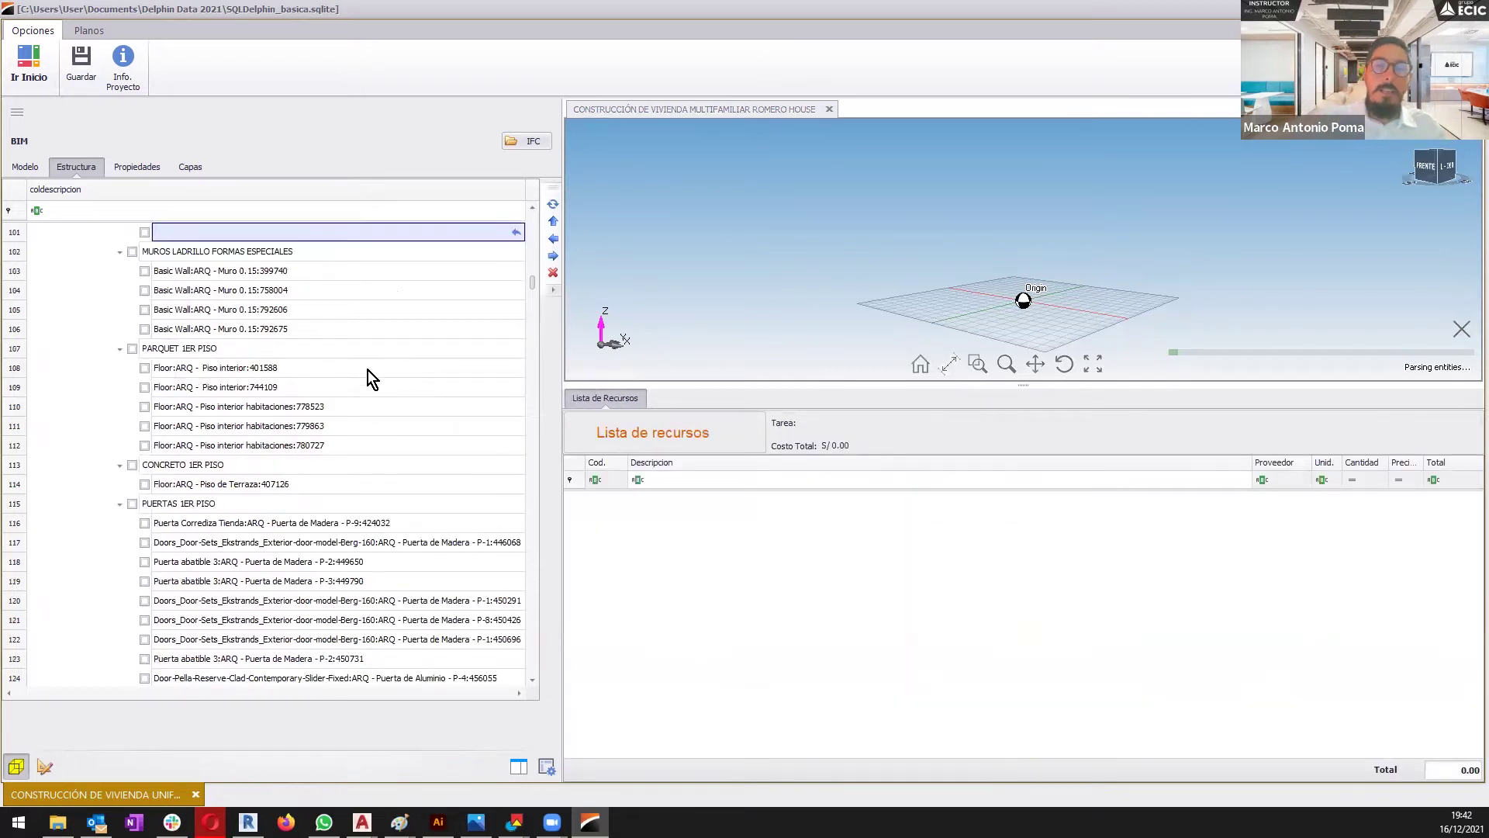
{"action": "type", "text": "MUROS A EXCLUIR"}
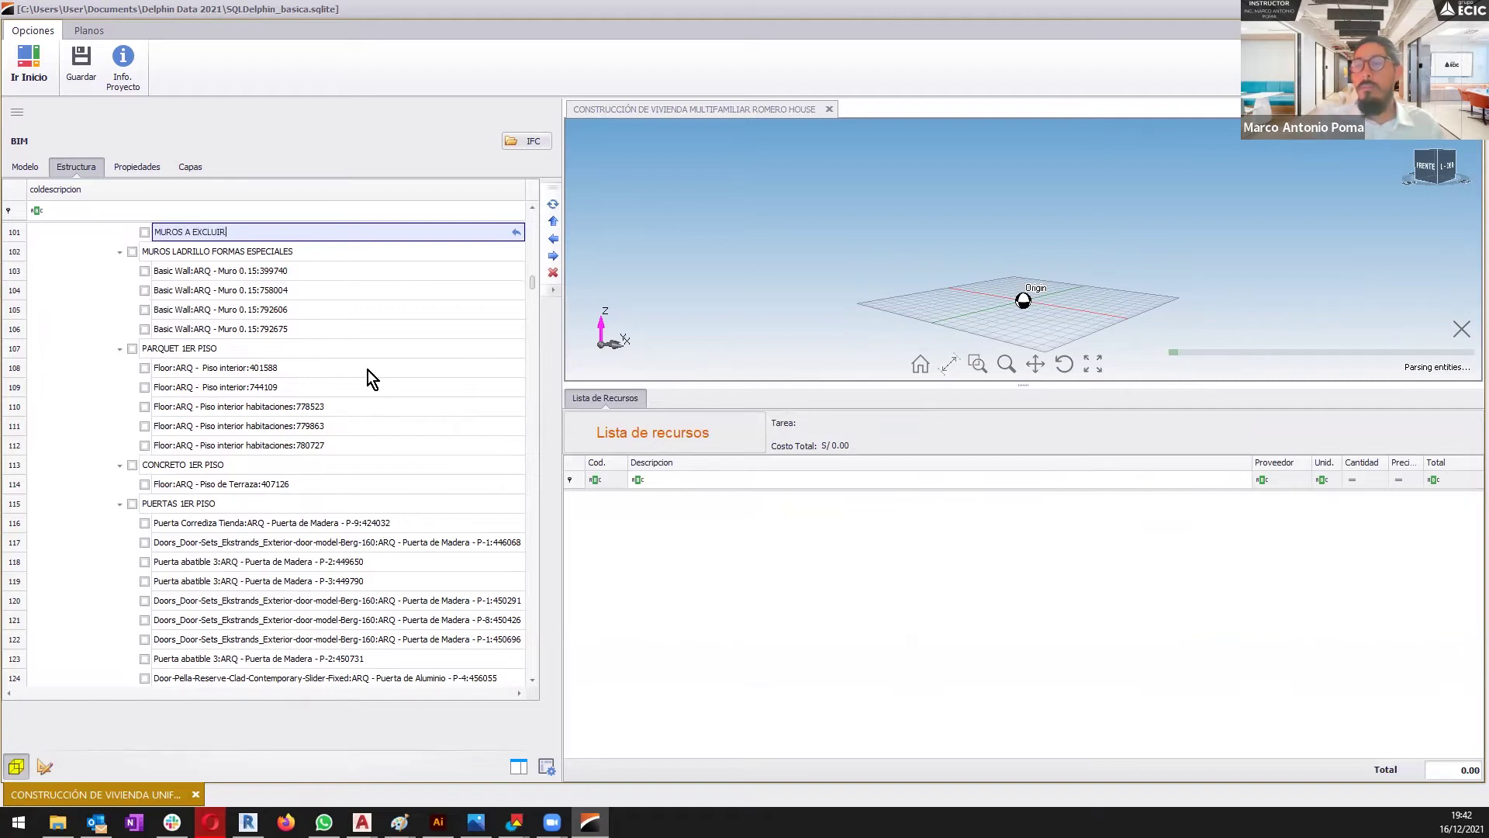
- Move MUROS A EXCLUIR up three rows, promote it one level to contain the last three walls, and tick it
{"action": "scroll", "coordinate": [367, 370], "scroll_direction": "up", "scroll_amount": 5}
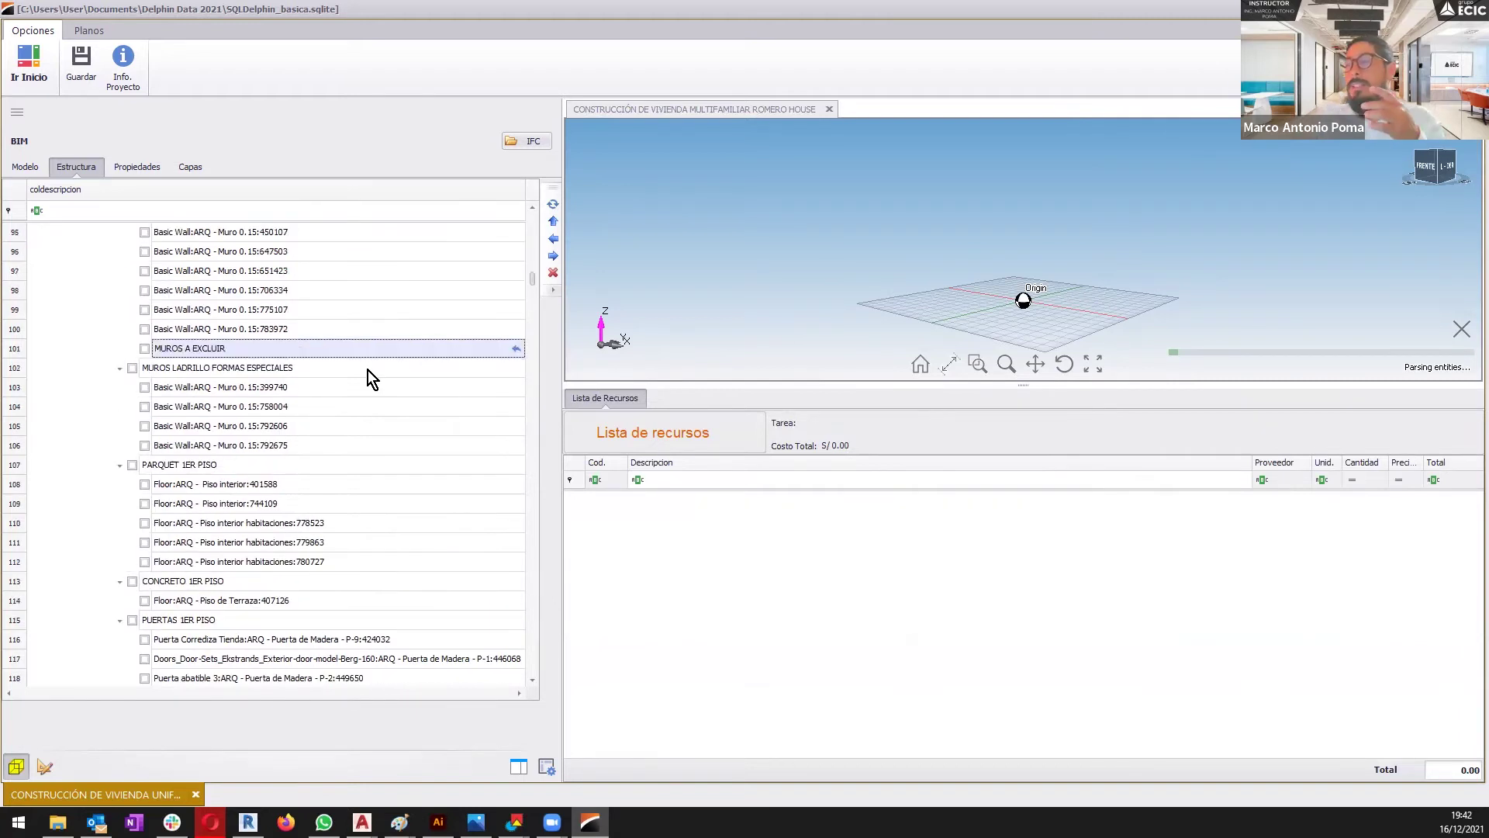
{"action": "left_click", "coordinate": [553, 222]}
{"action": "left_click", "coordinate": [553, 221]}
{"action": "left_click", "coordinate": [553, 221]}
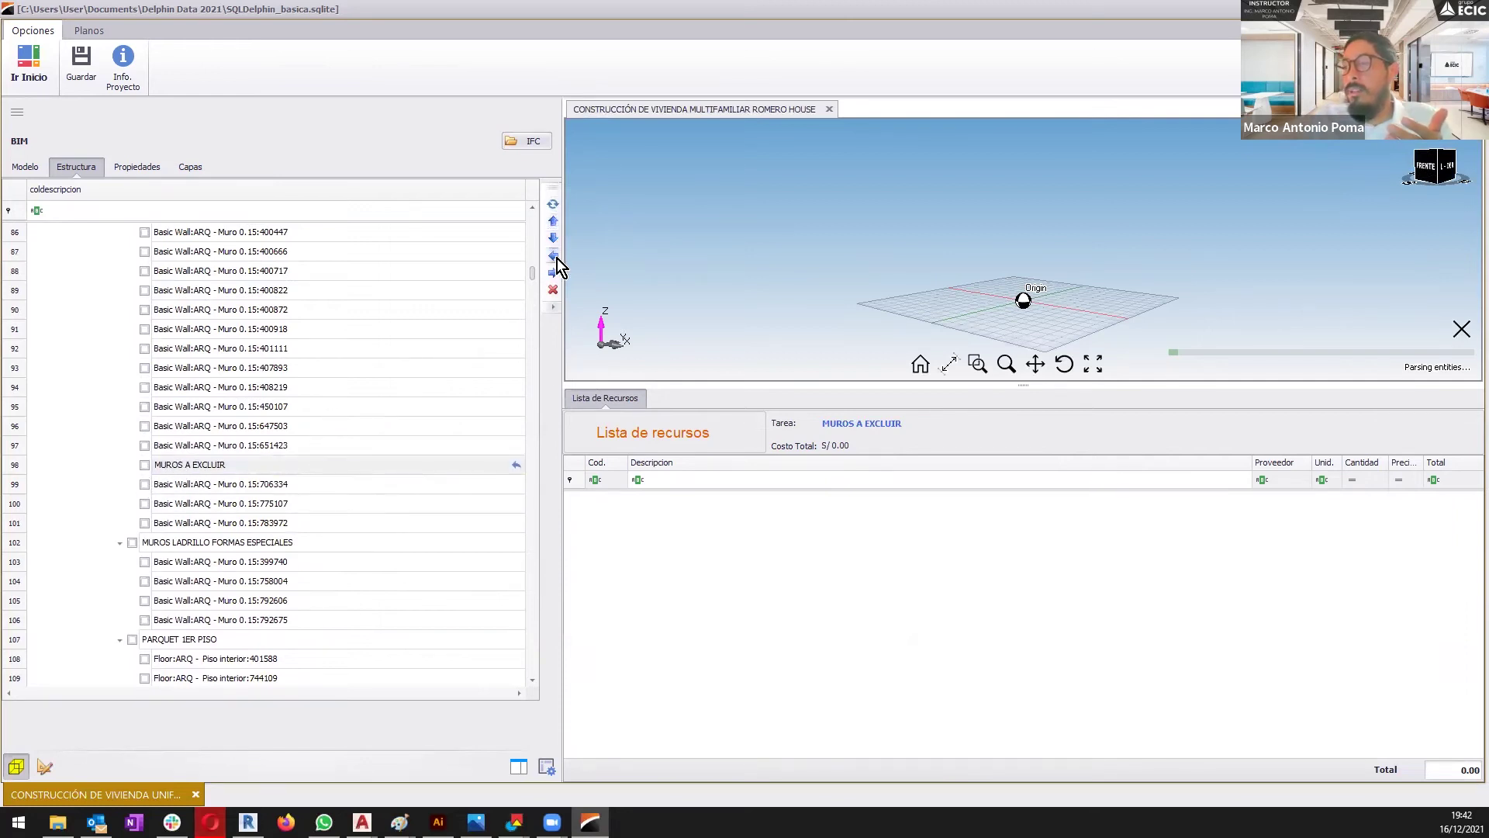
{"action": "left_click", "coordinate": [553, 257]}
{"action": "left_click", "coordinate": [119, 466]}
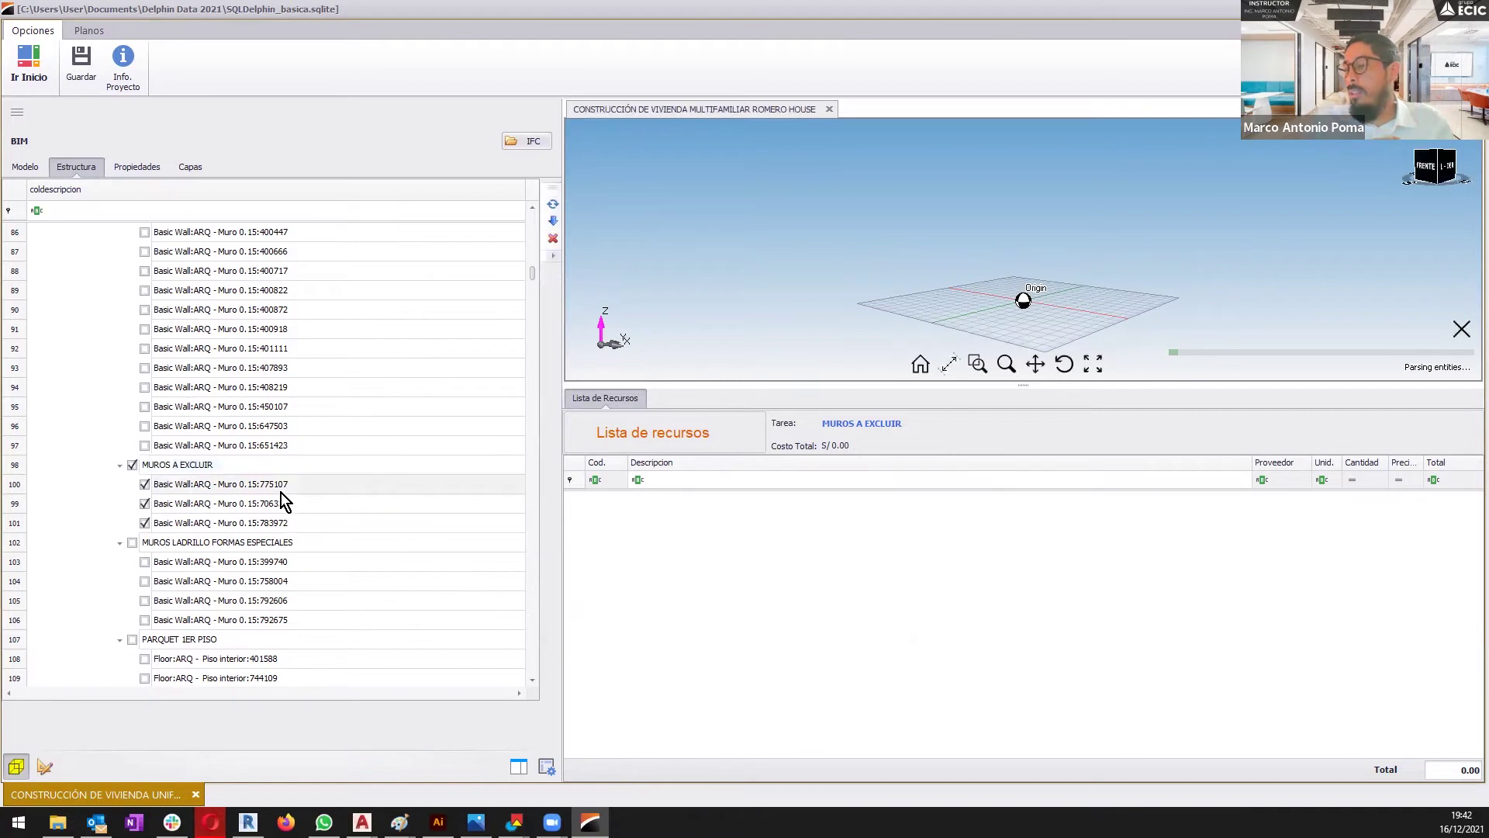
- Check the unit and decimal parameters and return to the BIM structure tree
{"action": "left_click", "coordinate": [542, 766]}
{"action": "left_click", "coordinate": [513, 766]}
{"action": "left_click", "coordinate": [517, 767]}
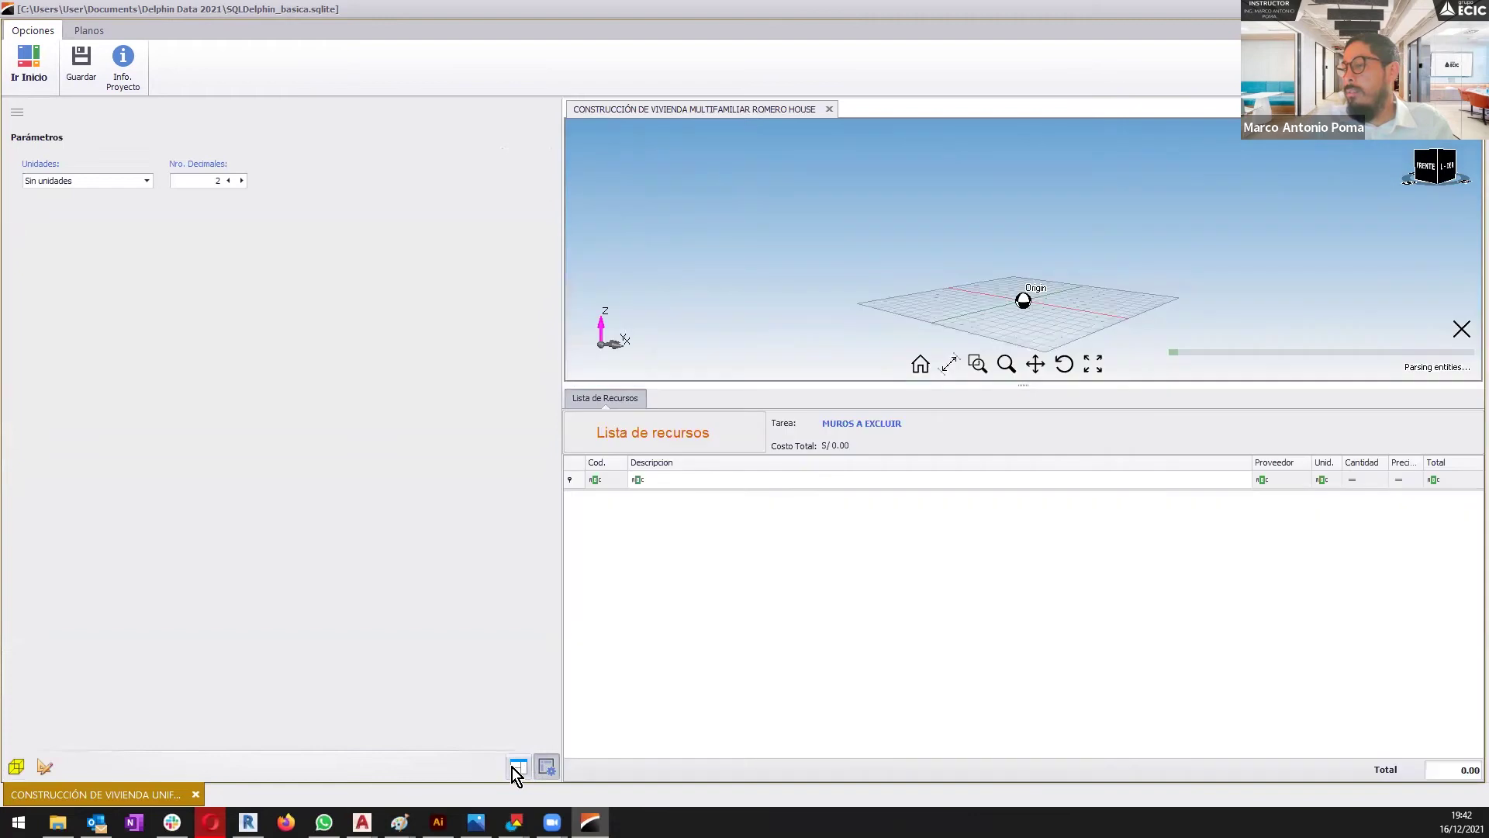
{"action": "left_click", "coordinate": [23, 766]}
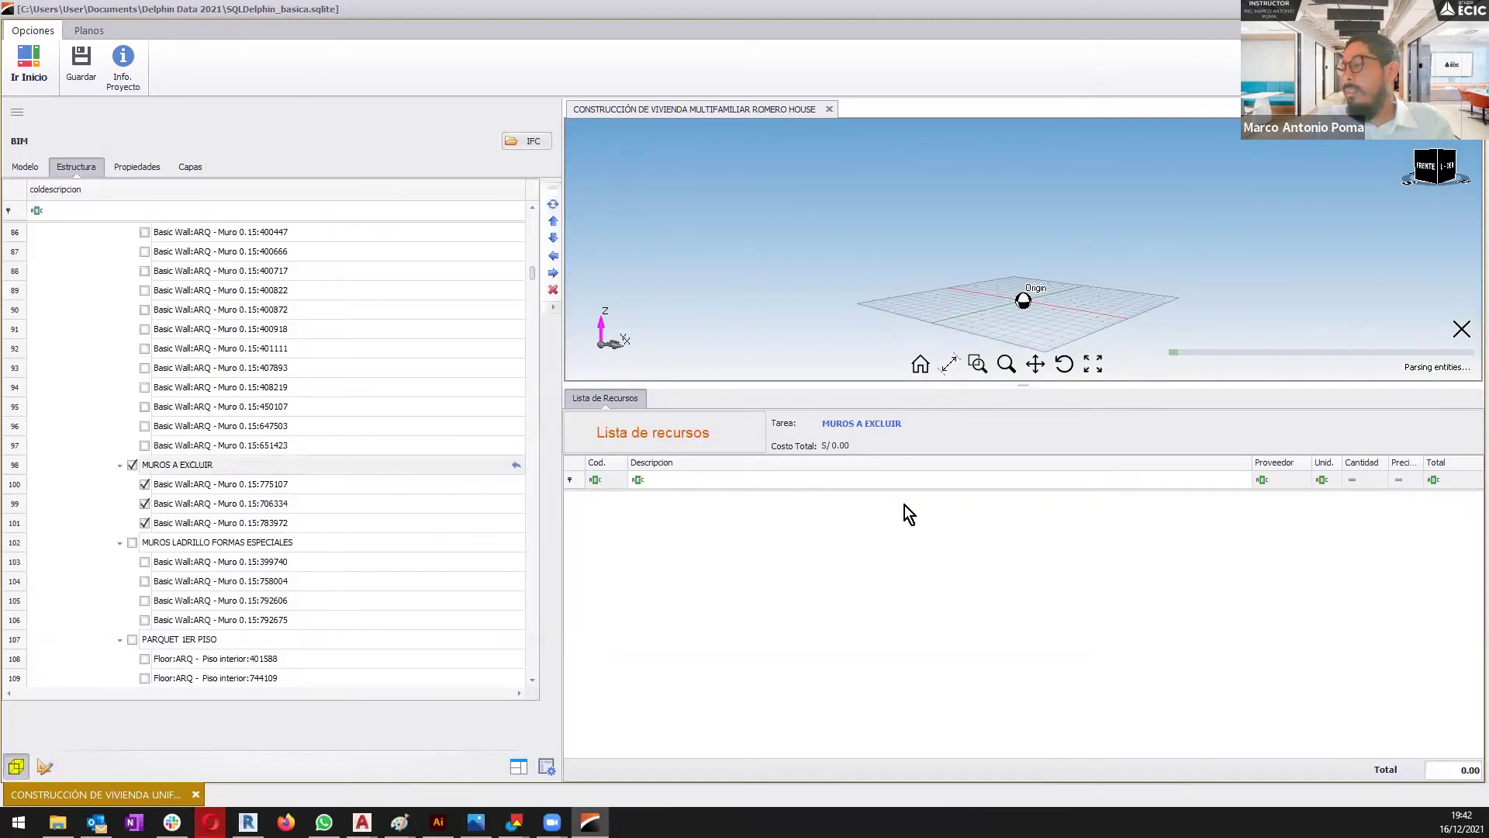
{"action": "left_click", "coordinate": [931, 481]}
- Untick the MUROS A EXCLUIR group and display the metrado of MUROS LADRILLO 1ER PISO
{"action": "left_click", "coordinate": [132, 466]}
{"action": "scroll", "coordinate": [206, 476], "scroll_direction": "up", "scroll_amount": 8}
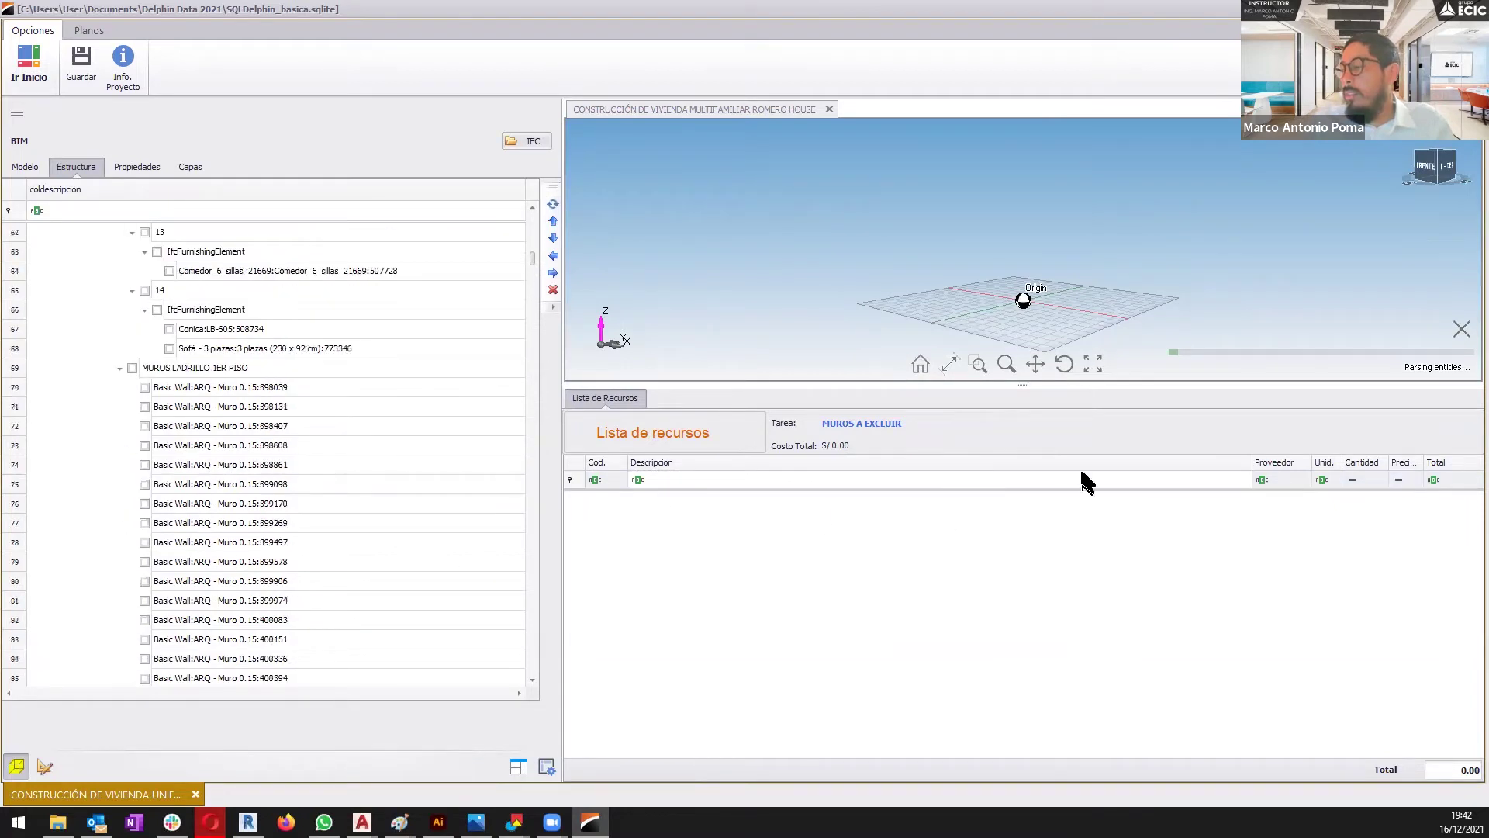
{"action": "left_click", "coordinate": [226, 371]}
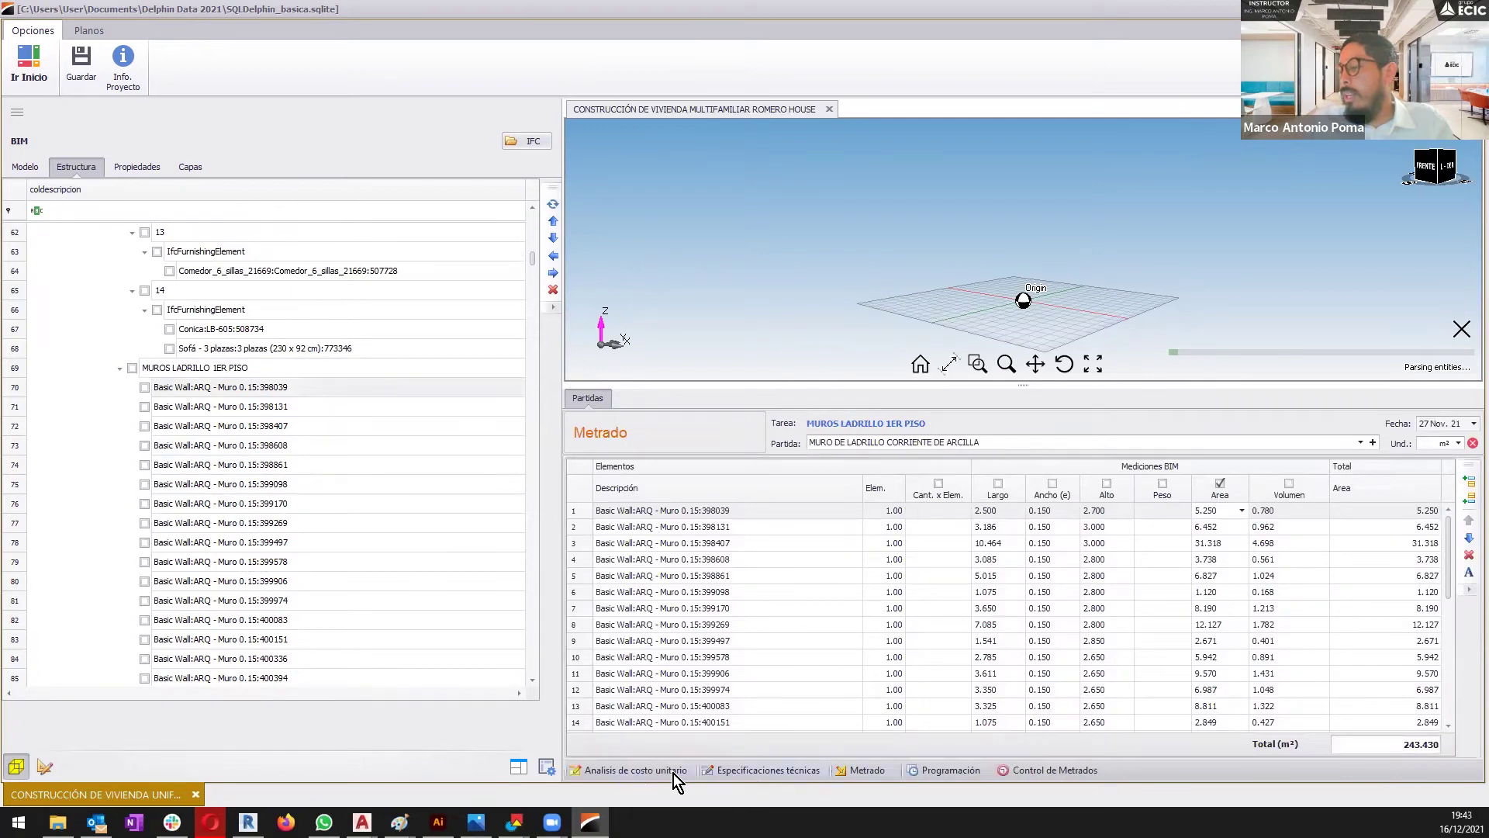
- Review the unit cost analysis and technical specifications of MURO DE LADRILLO CORRIENTE DE ARCILLA, and return to its metrado
{"action": "left_click", "coordinate": [635, 767]}
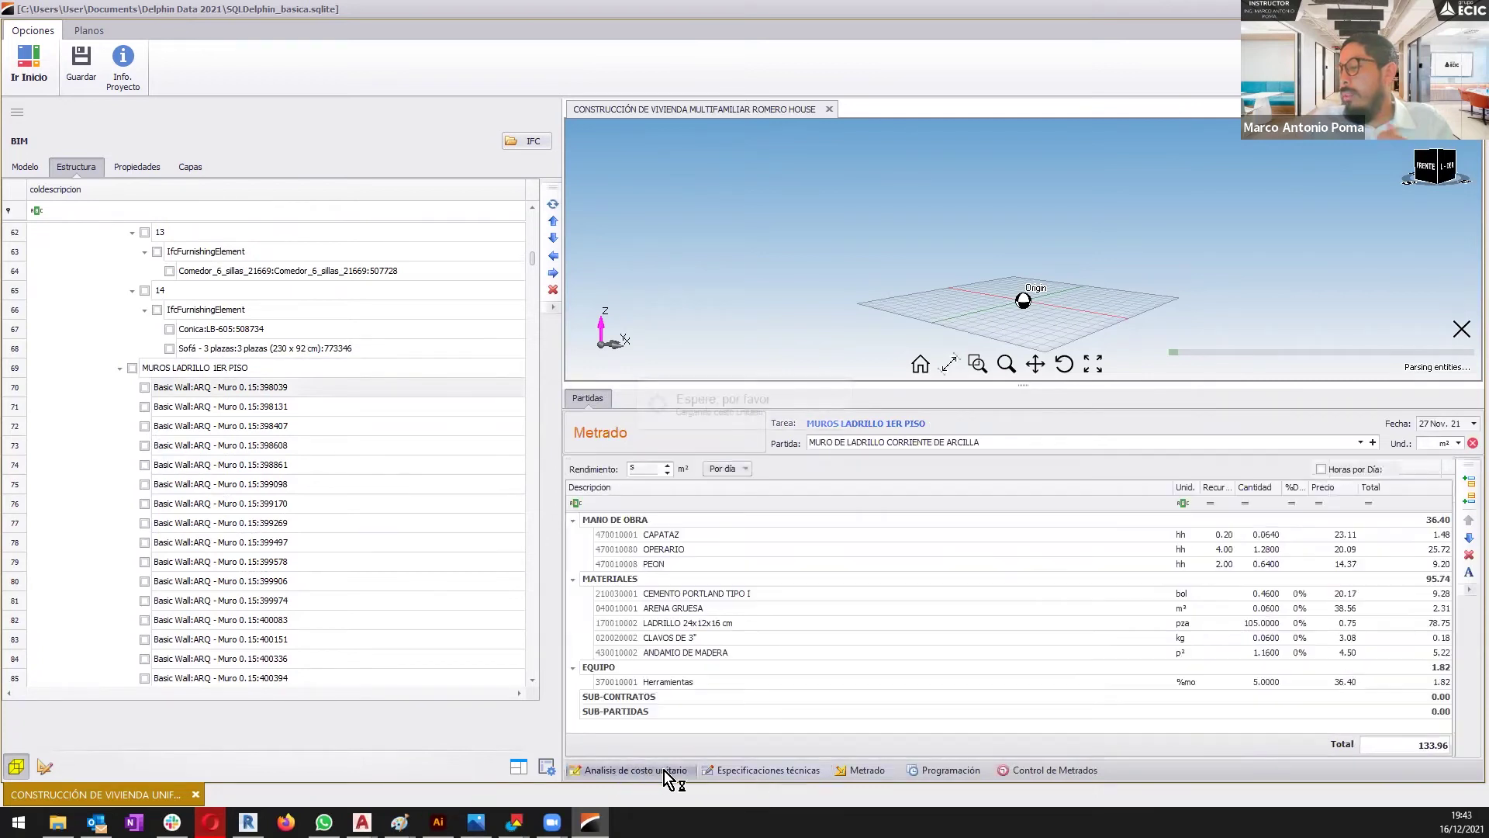
{"action": "left_click", "coordinate": [770, 765]}
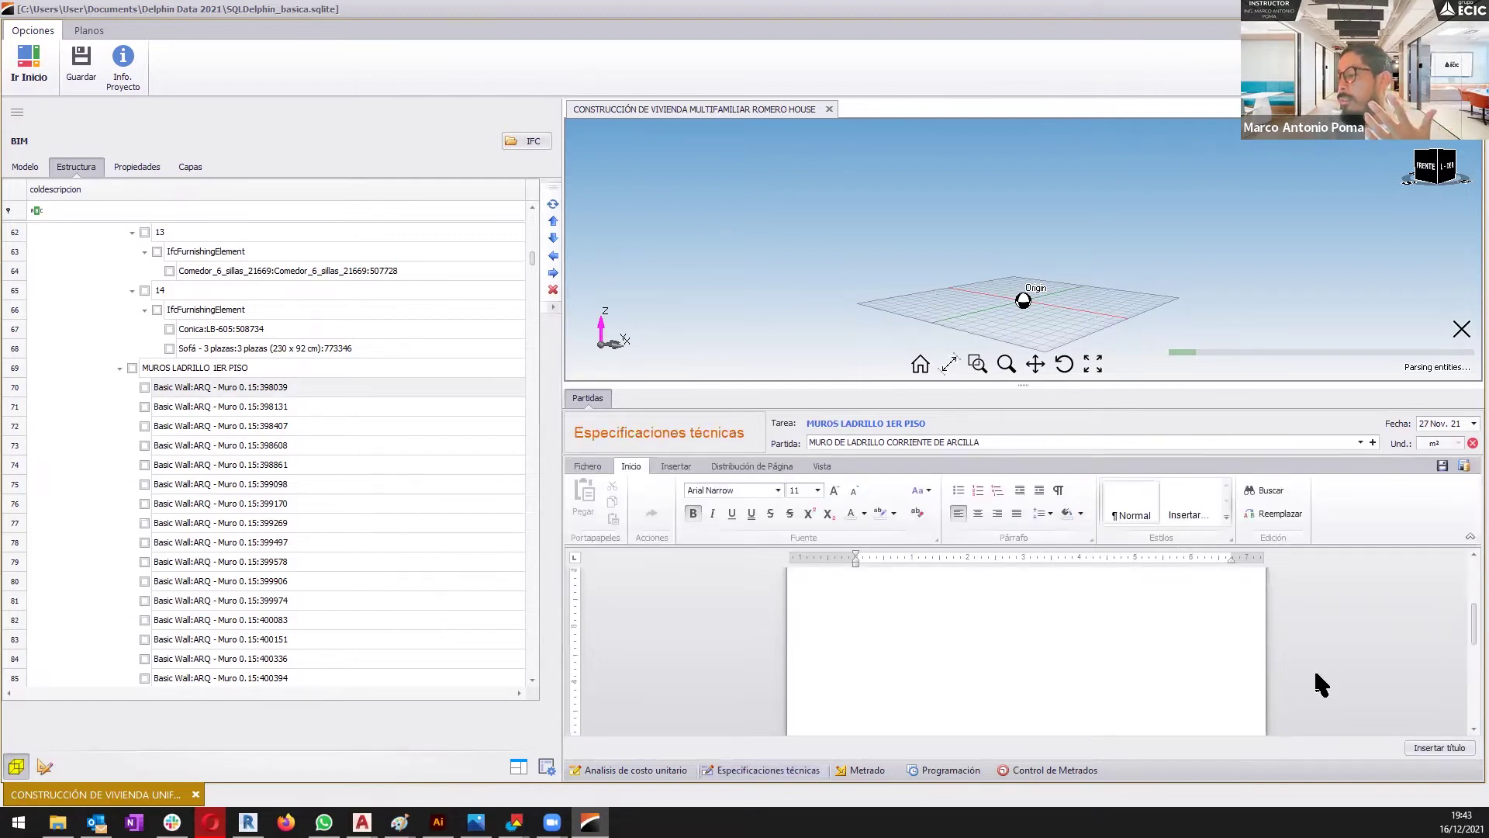
{"action": "left_click", "coordinate": [866, 770]}
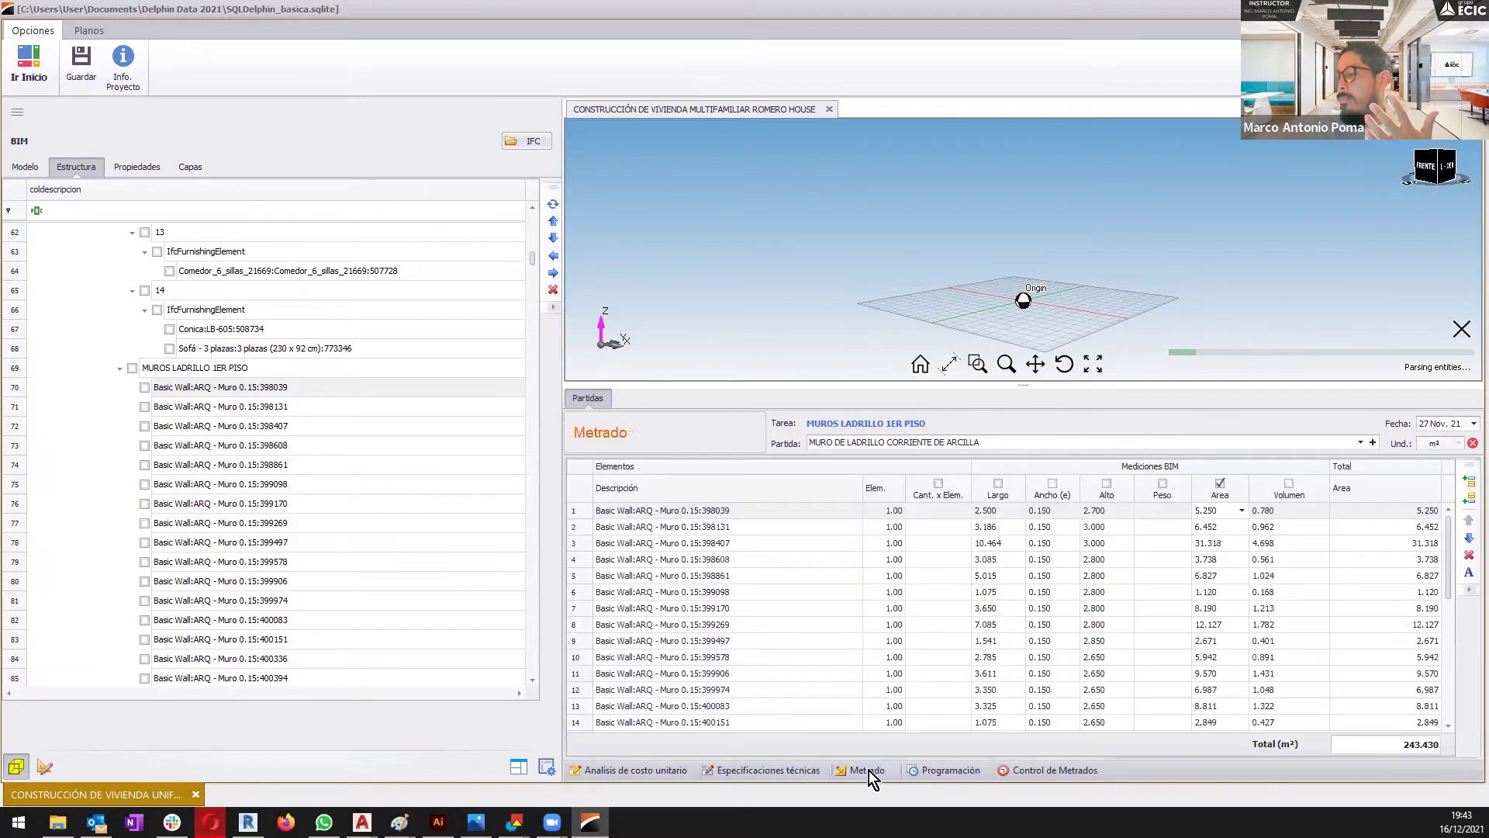
- Examine the per-wall schedule bars of MUROS LADRILLO 1ER PISO and display its Control de metrados
{"action": "left_click", "coordinate": [962, 773]}
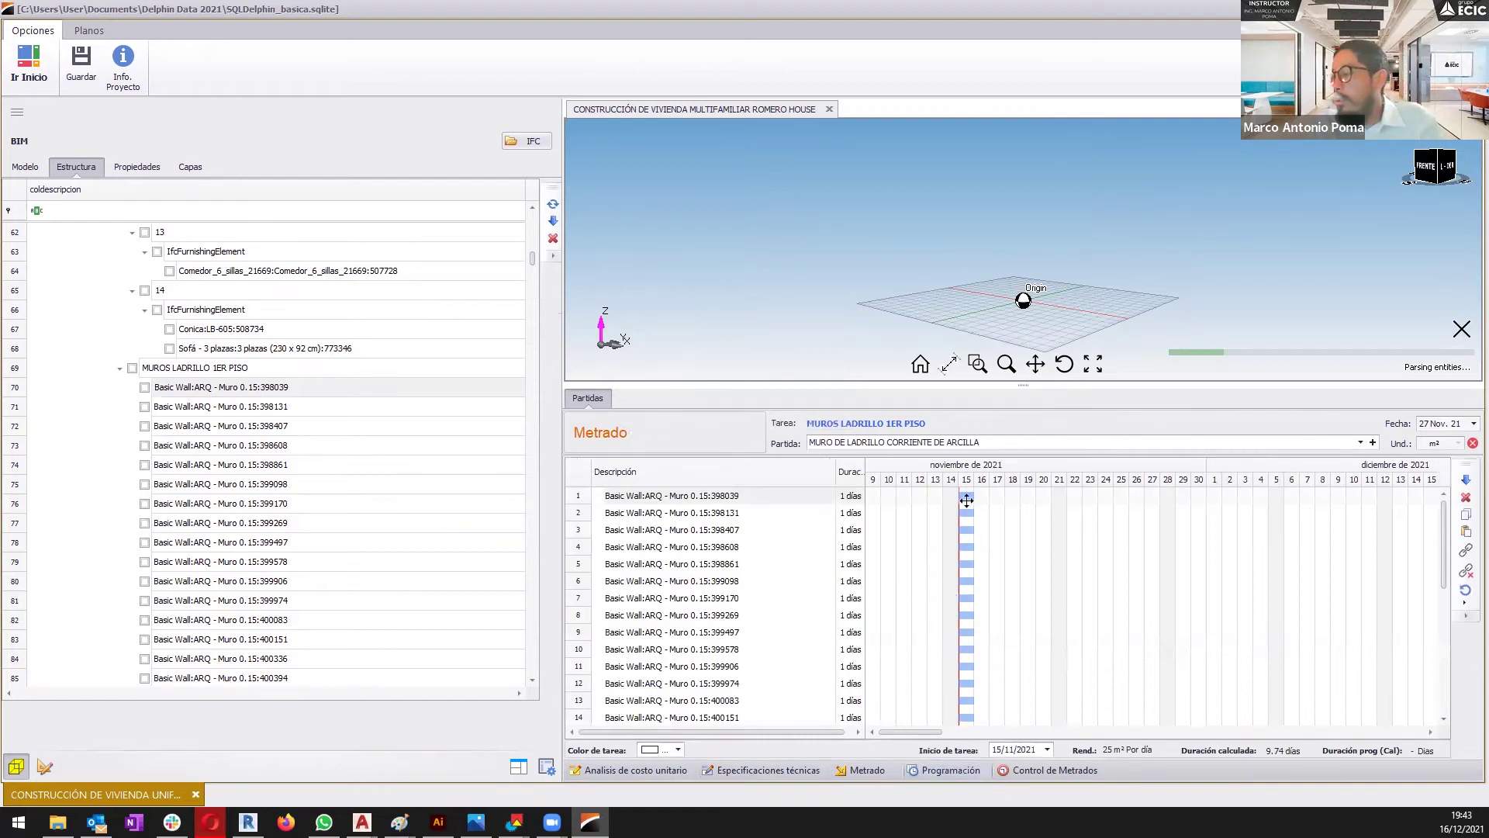
{"action": "scroll", "coordinate": [970, 605], "scroll_direction": "down", "scroll_amount": 6}
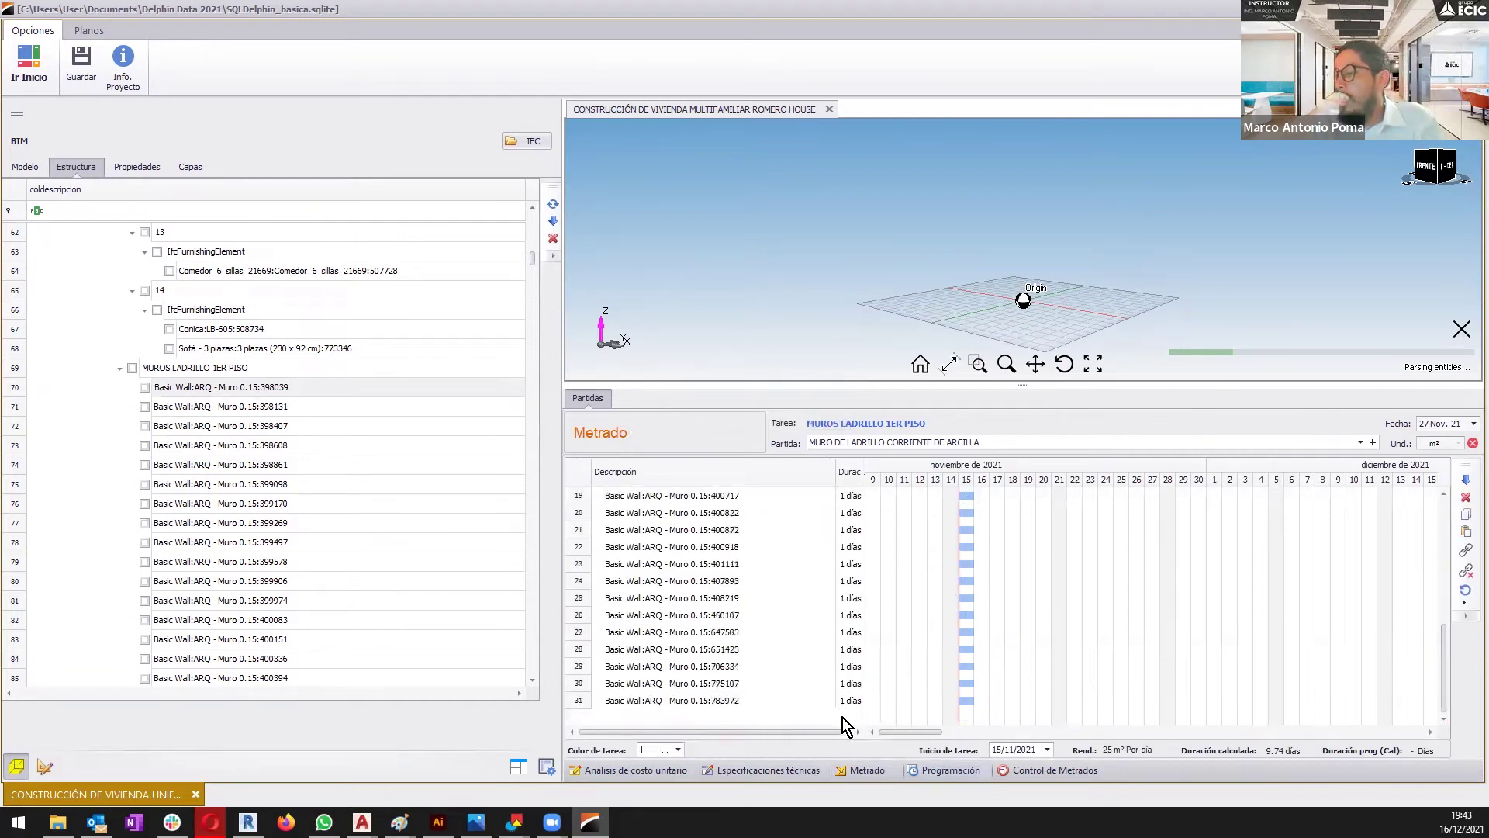
{"action": "scroll", "coordinate": [953, 607], "scroll_direction": "up", "scroll_amount": 6}
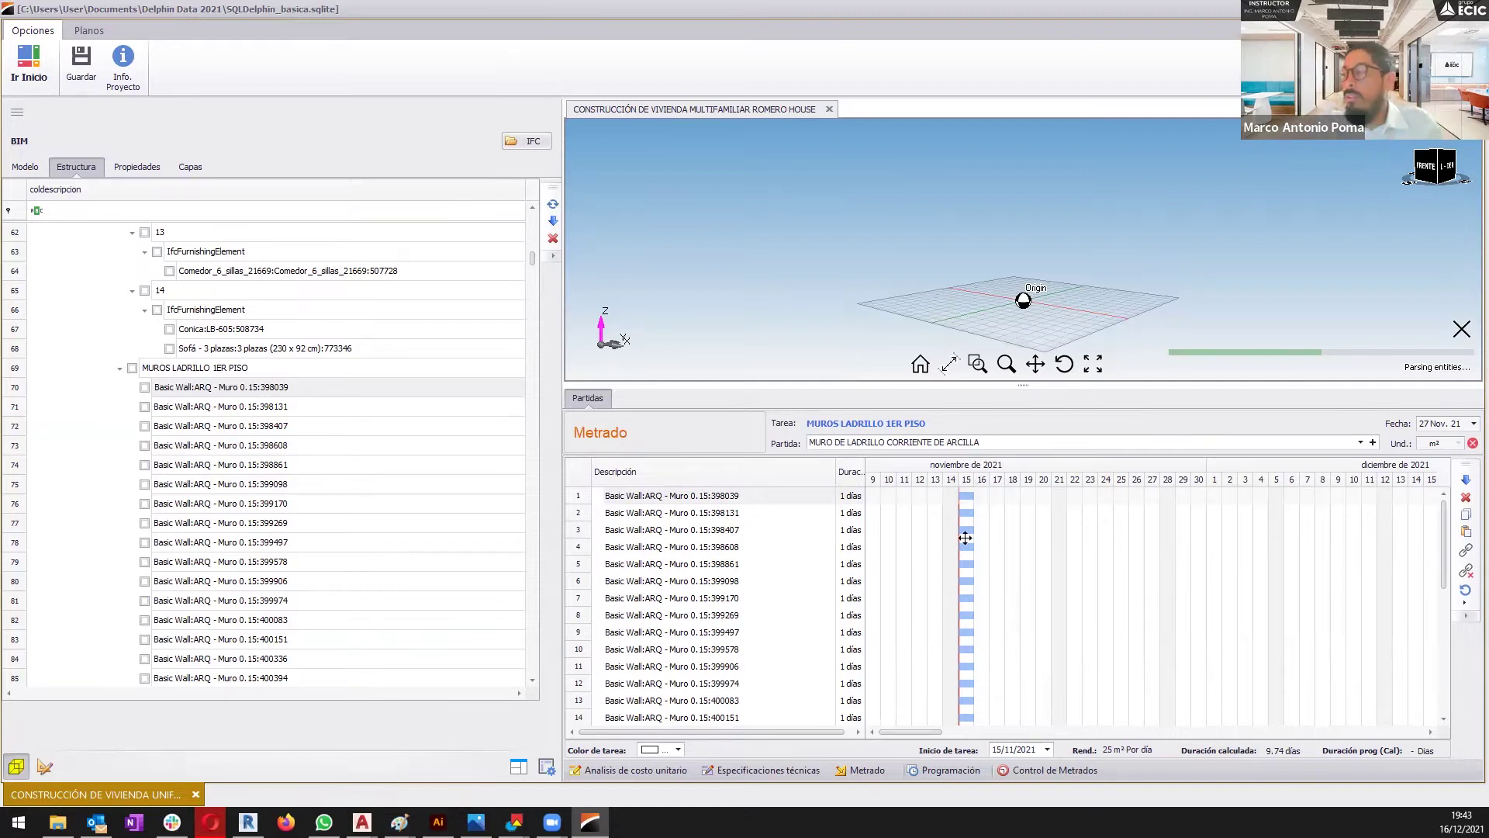
{"action": "left_click", "coordinate": [964, 568]}
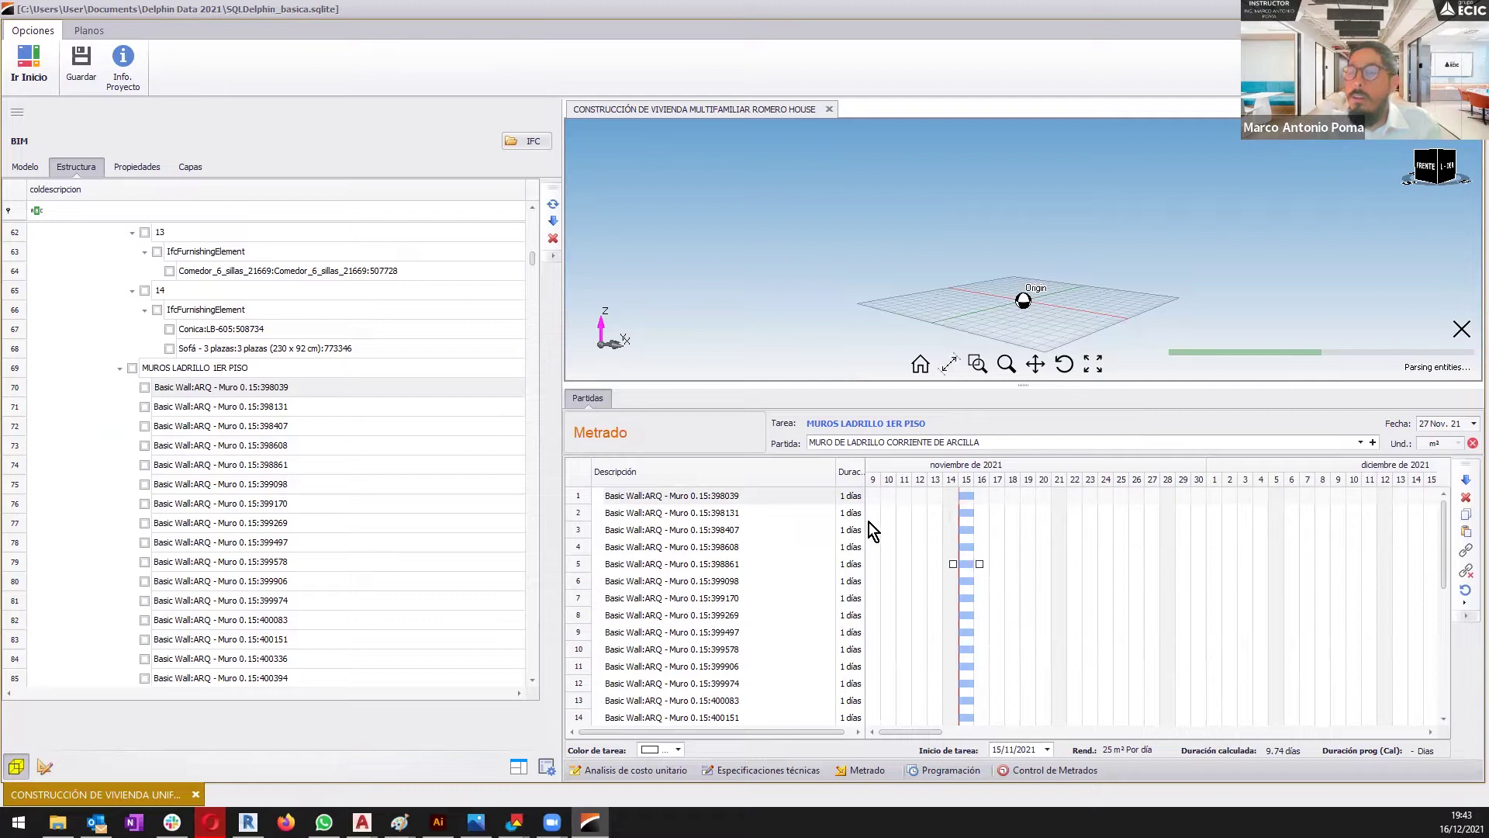
{"action": "left_click", "coordinate": [973, 521]}
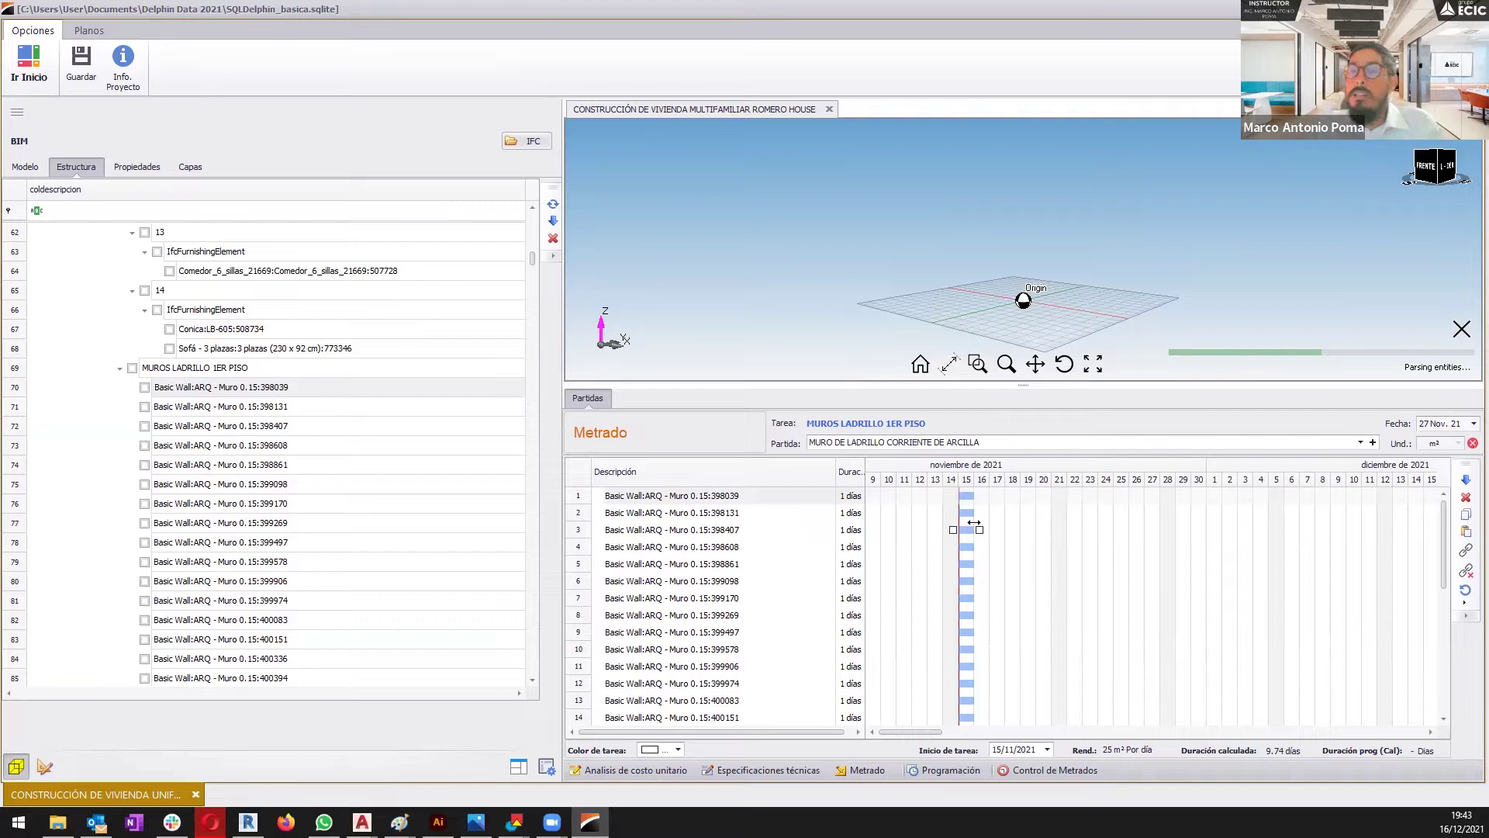
{"action": "left_click", "coordinate": [982, 577]}
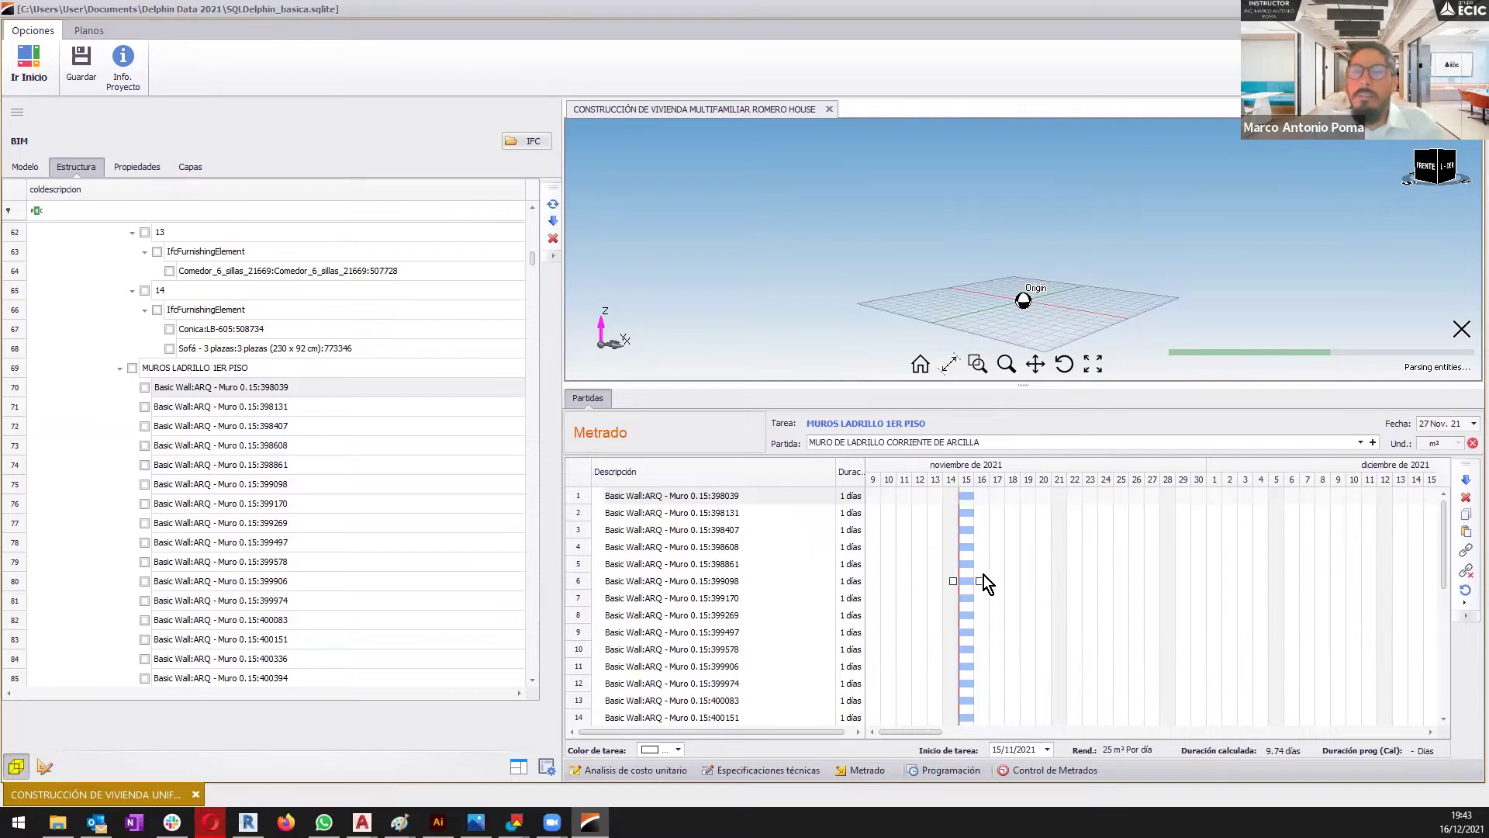
{"action": "left_click", "coordinate": [1035, 678]}
{"action": "left_click", "coordinate": [1031, 773]}
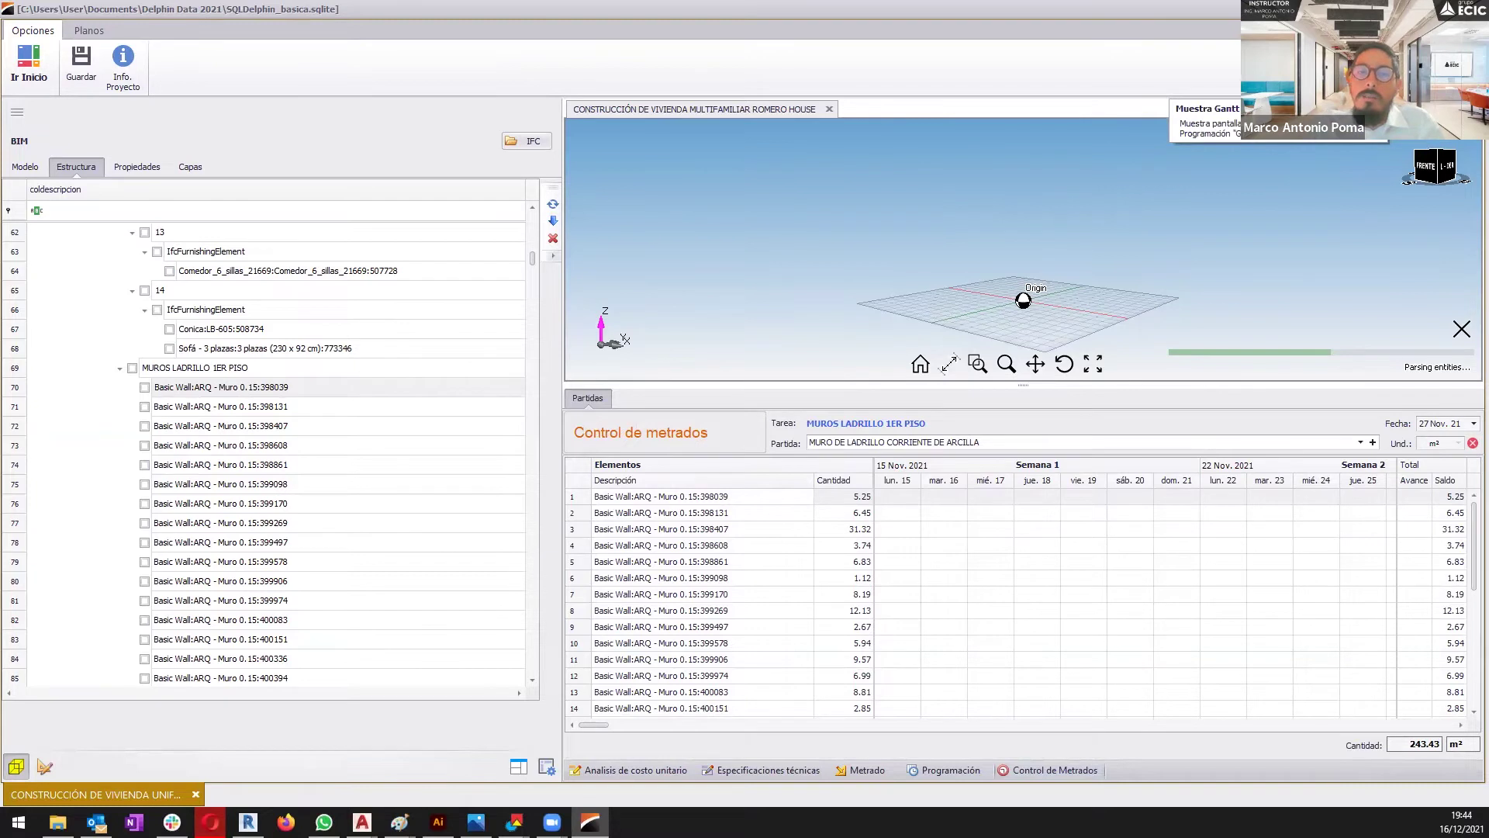
- Show the project's full Gantt schedule and review the tasks around MUROS LADRILLO 1ER PISO
{"action": "left_click", "coordinate": [1346, 70]}
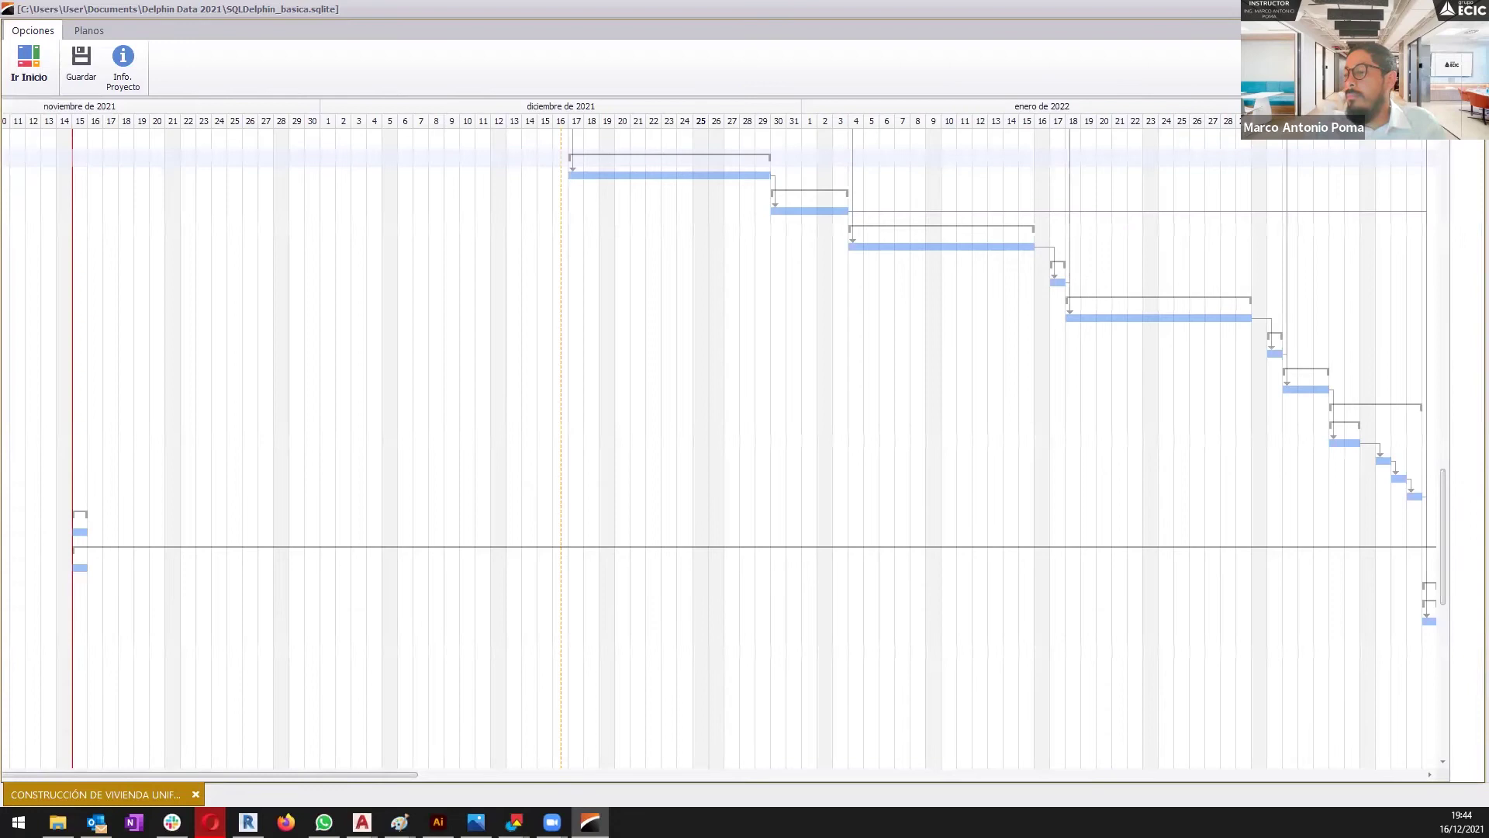
{"action": "scroll", "coordinate": [623, 365], "scroll_direction": "up", "scroll_amount": 4}
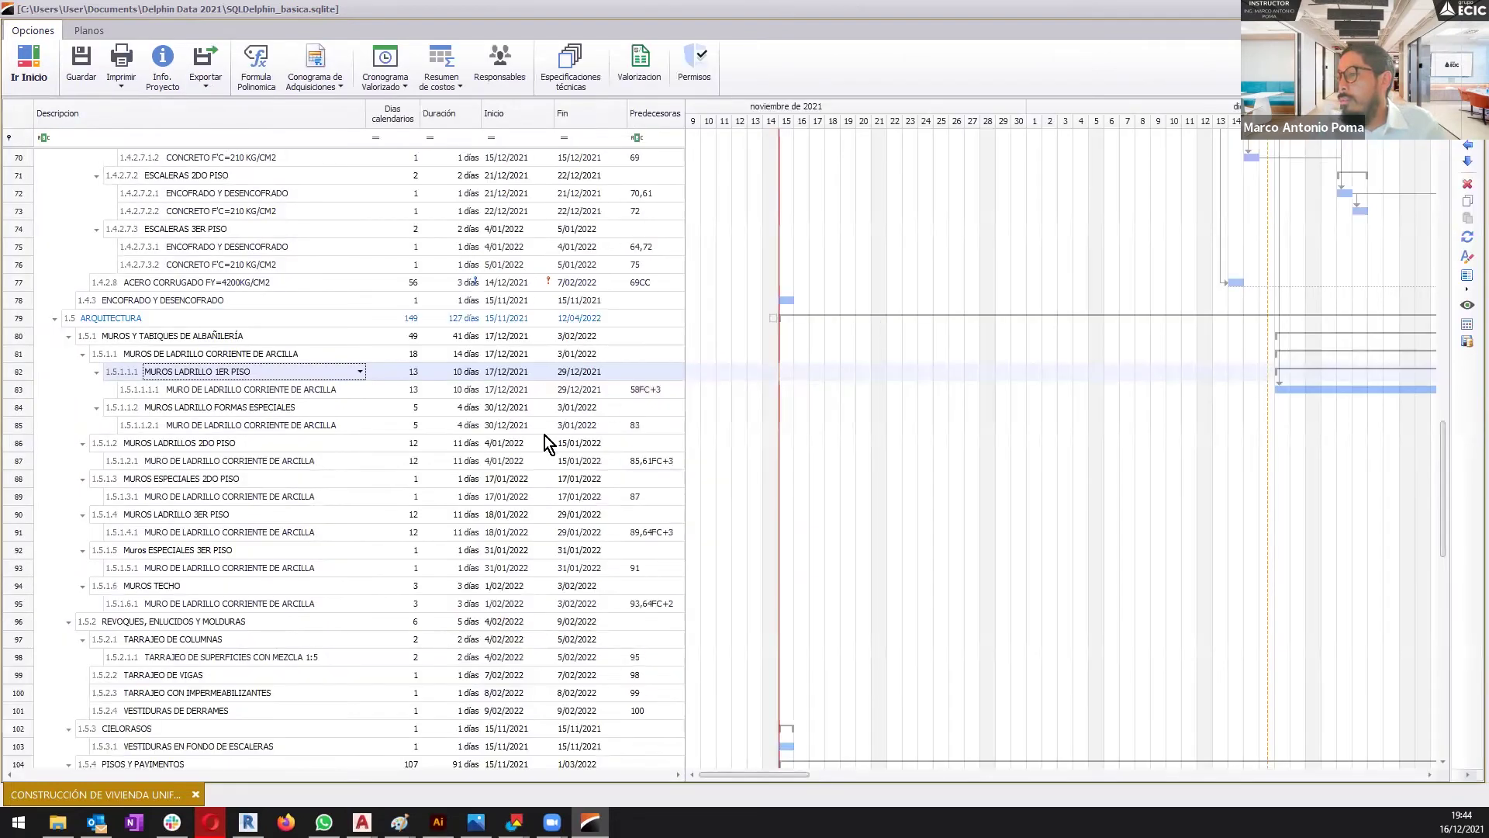
{"action": "scroll", "coordinate": [522, 490], "scroll_direction": "up", "scroll_amount": 4}
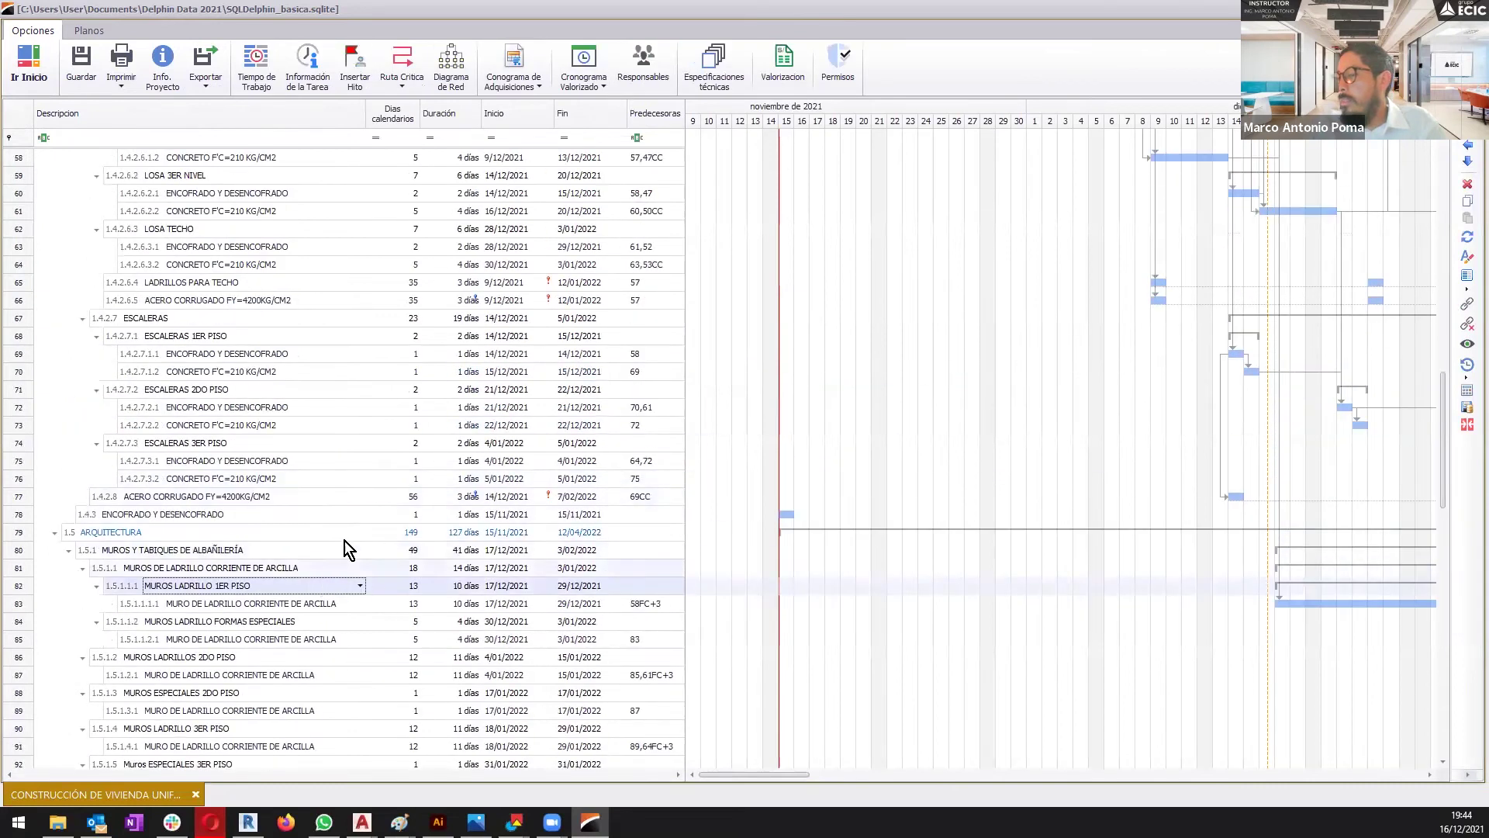
- Review the scheduled resources, task information and S-curve of MUROS LADRILLO 1ER PISO in an enlarged task information pane
{"action": "left_click", "coordinate": [321, 76]}
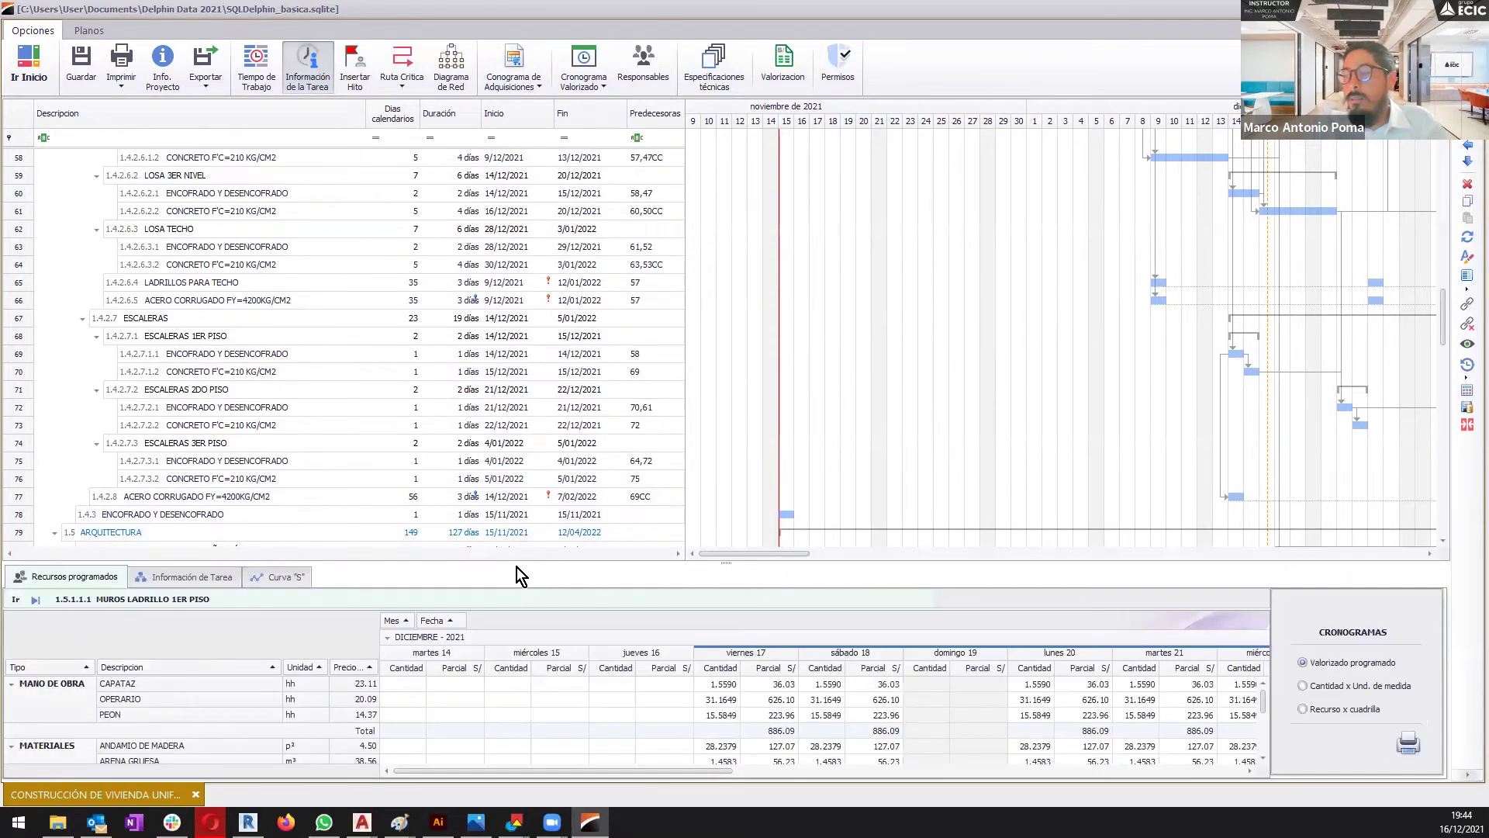
{"action": "left_click_drag", "start_coordinate": [515, 560], "coordinate": [532, 397]}
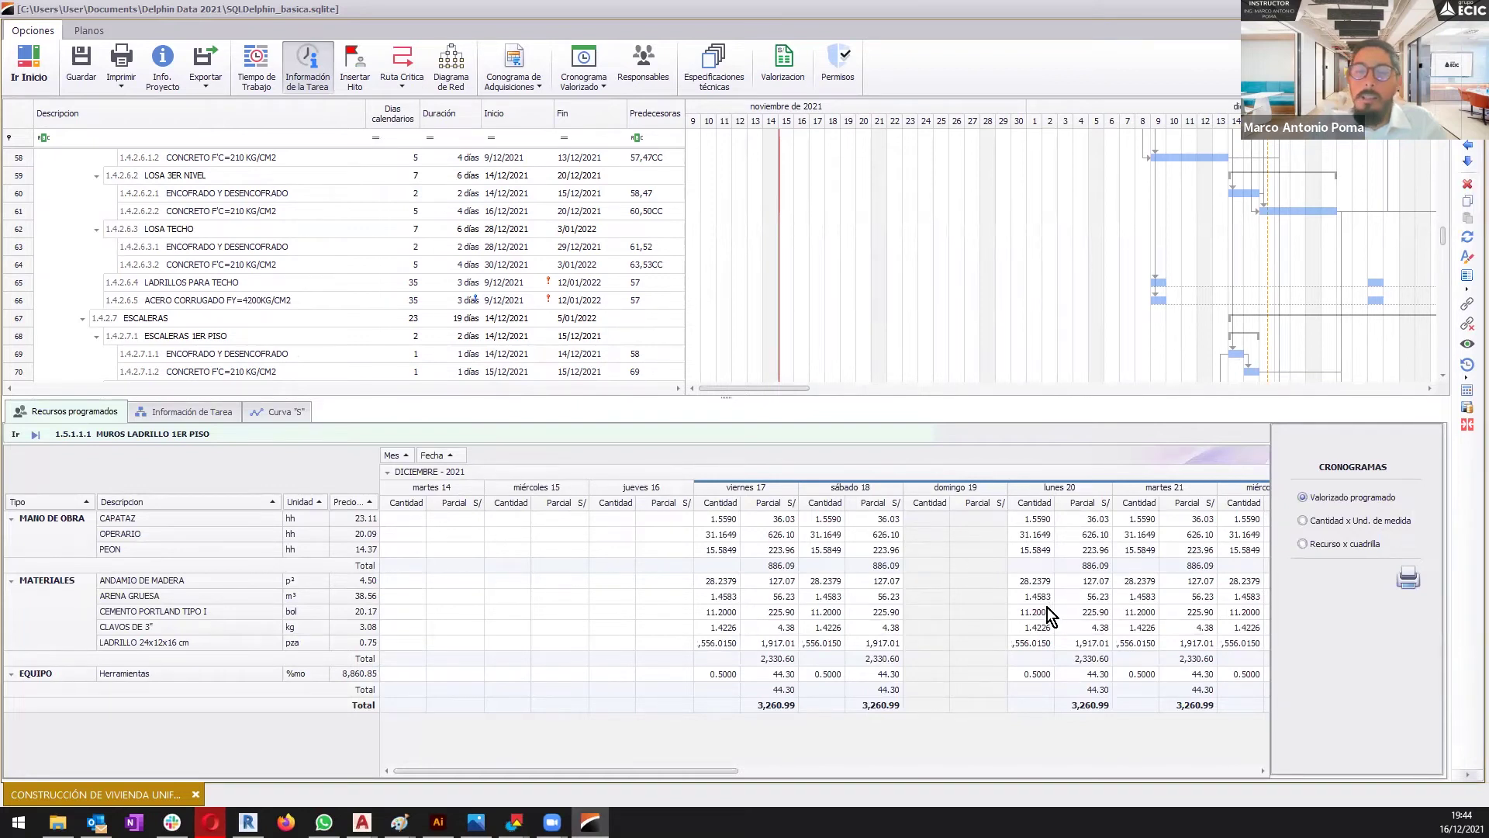
{"action": "left_click", "coordinate": [185, 412]}
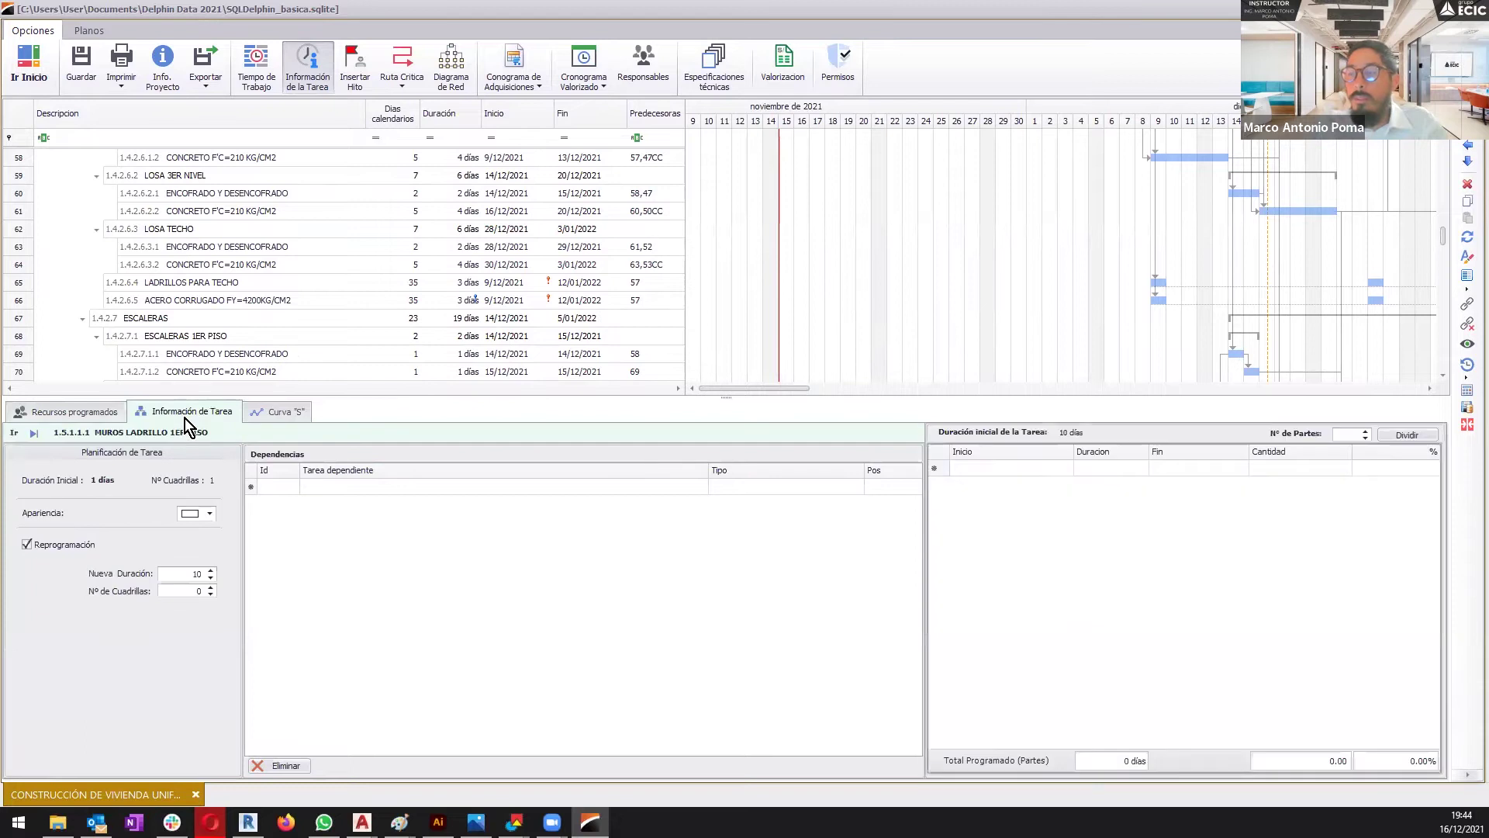
{"action": "left_click", "coordinate": [264, 411]}
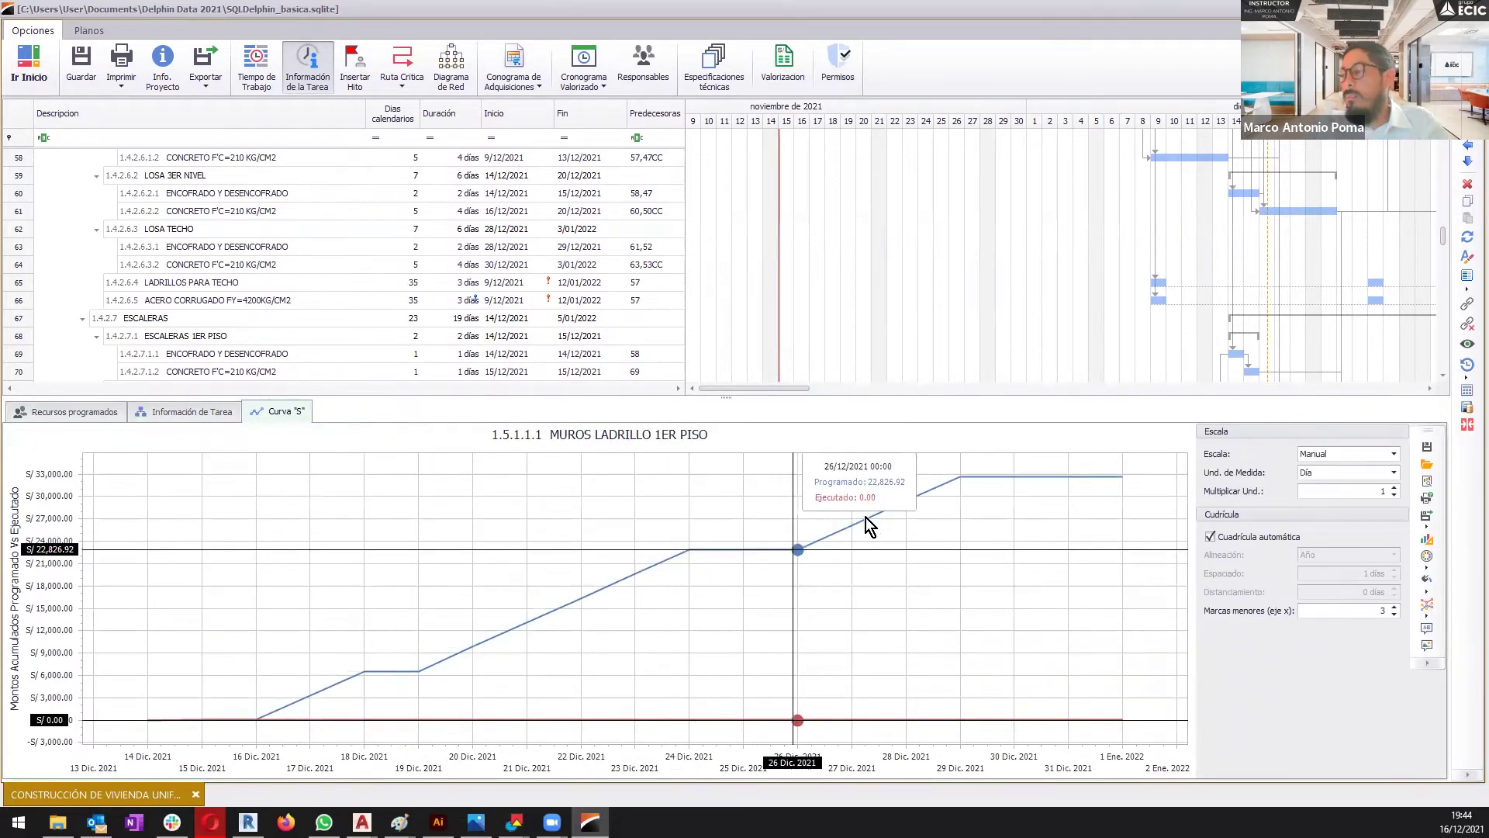
- Compare the S-curves of VIGAS, ESTRUCTURAS and the whole CONSTRUCCIÓN DE VIVIENDA MULTIFAMILIAR ROMERO HOUSE project
{"action": "scroll", "coordinate": [408, 301], "scroll_direction": "up", "scroll_amount": 7}
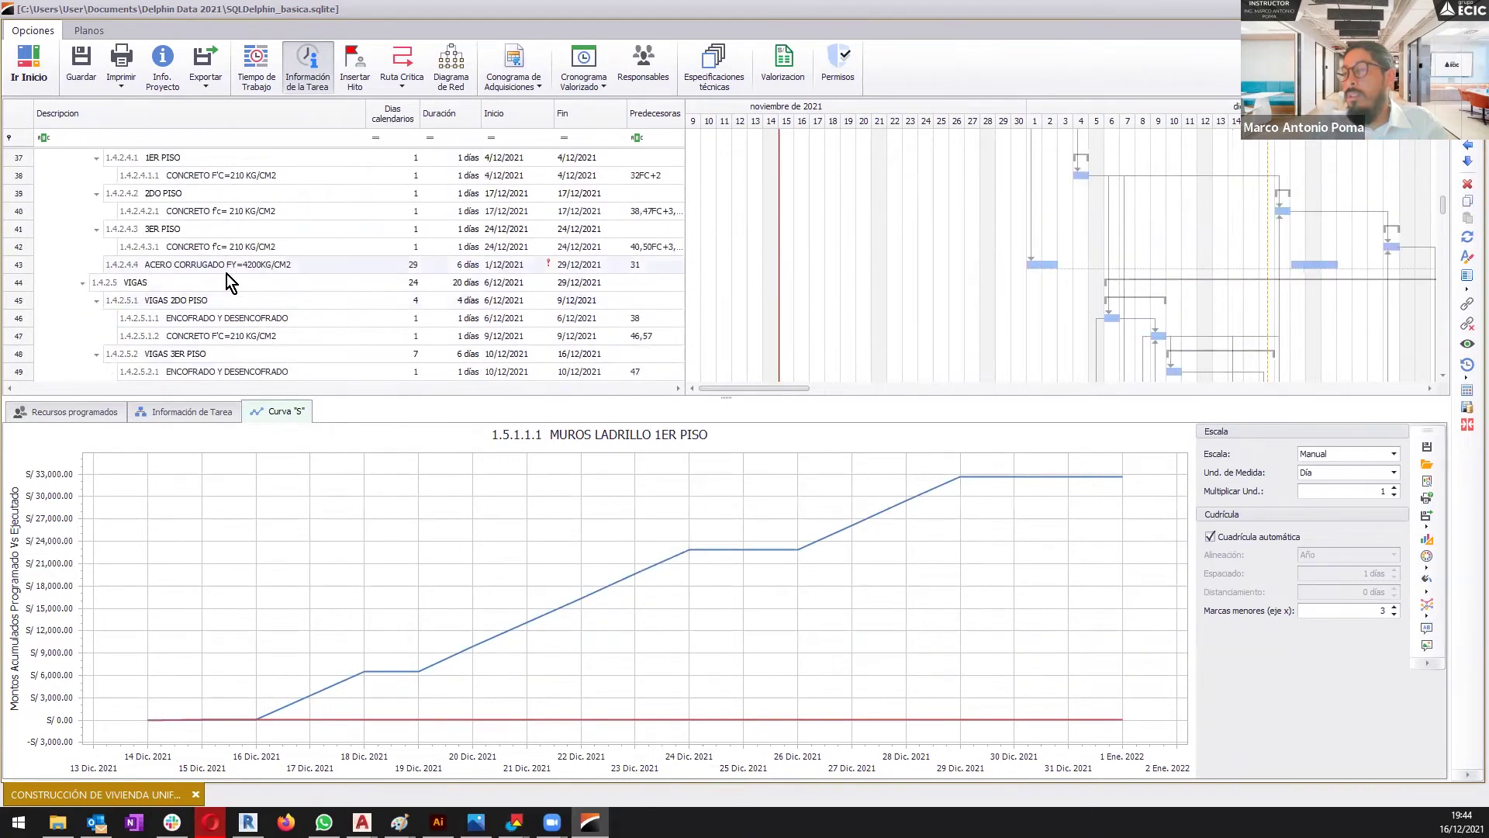
{"action": "left_click", "coordinate": [222, 277]}
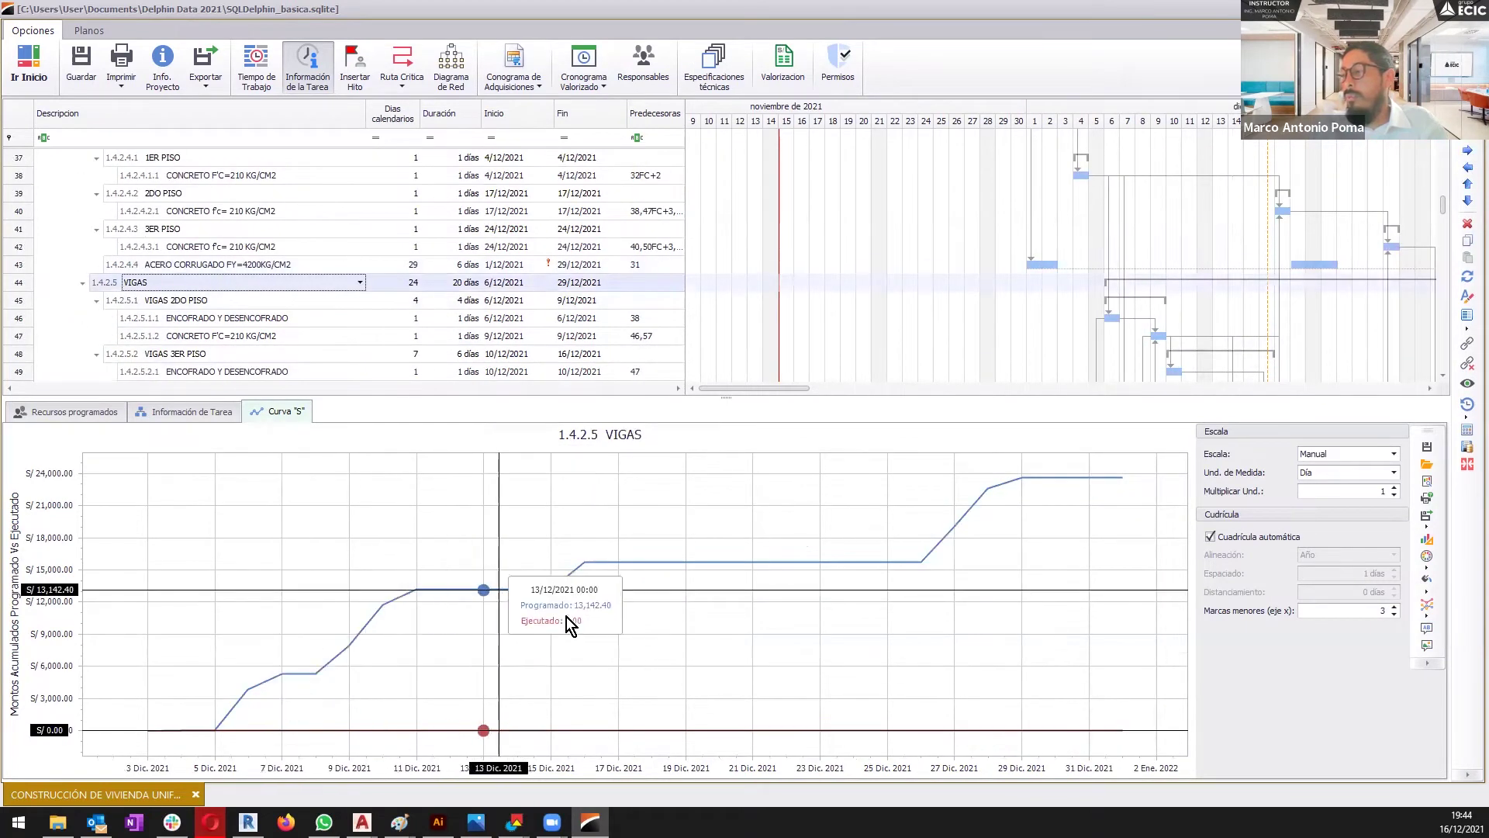
{"action": "scroll", "coordinate": [380, 262], "scroll_direction": "up", "scroll_amount": 9}
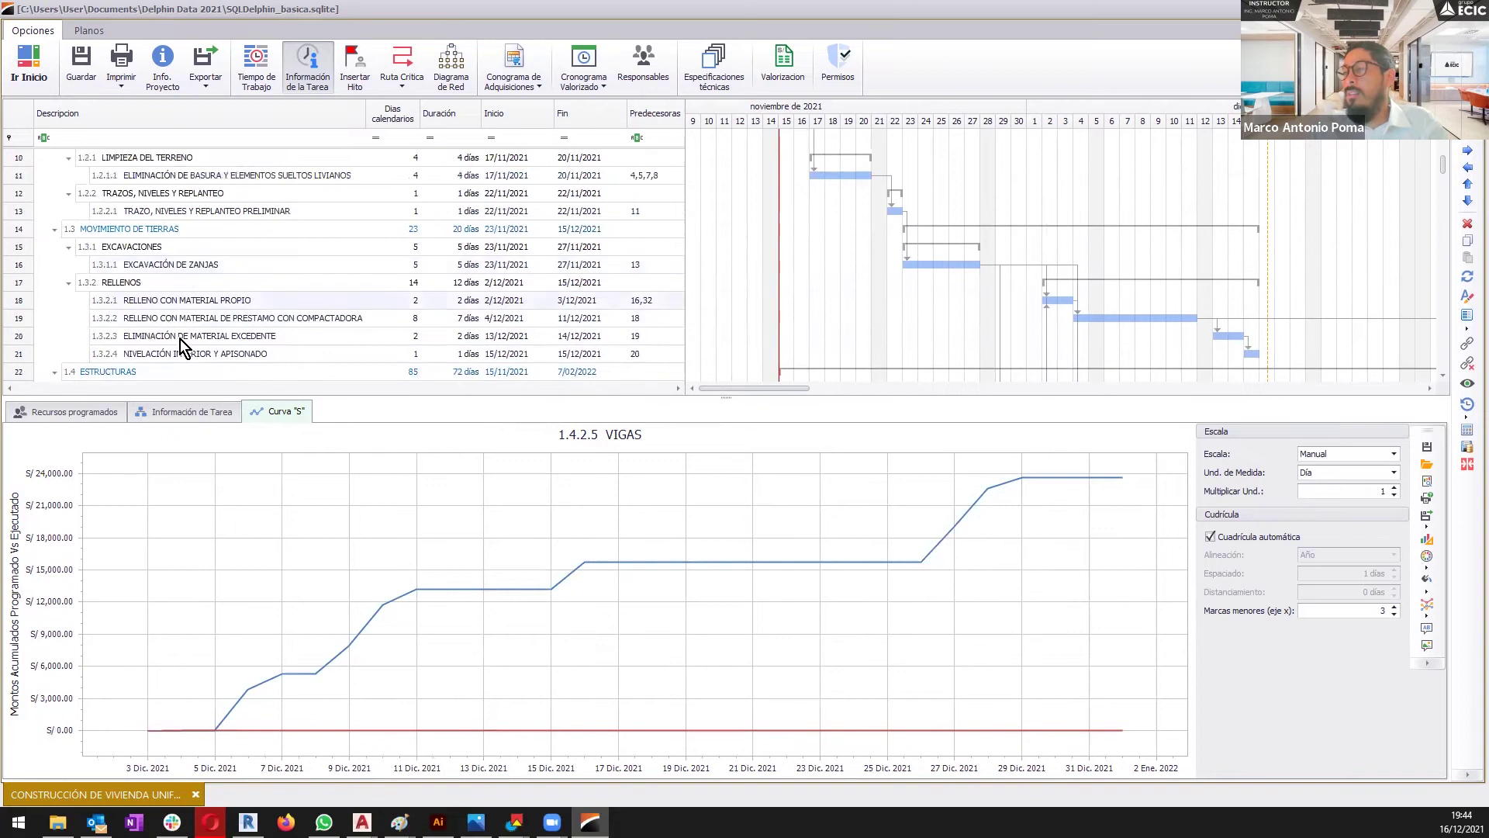
{"action": "left_click", "coordinate": [79, 370]}
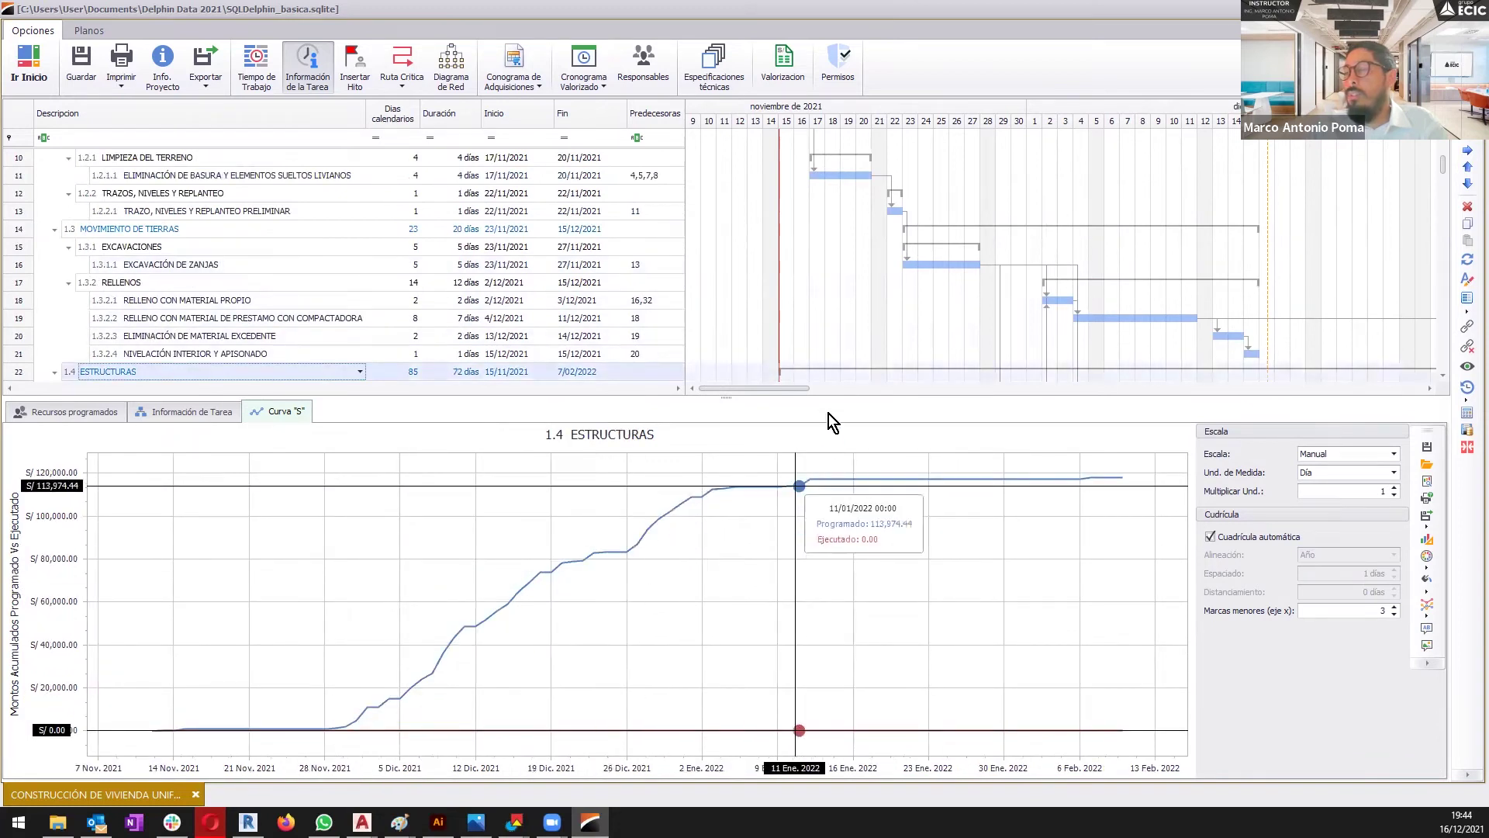
{"action": "scroll", "coordinate": [675, 303], "scroll_direction": "up", "scroll_amount": 3}
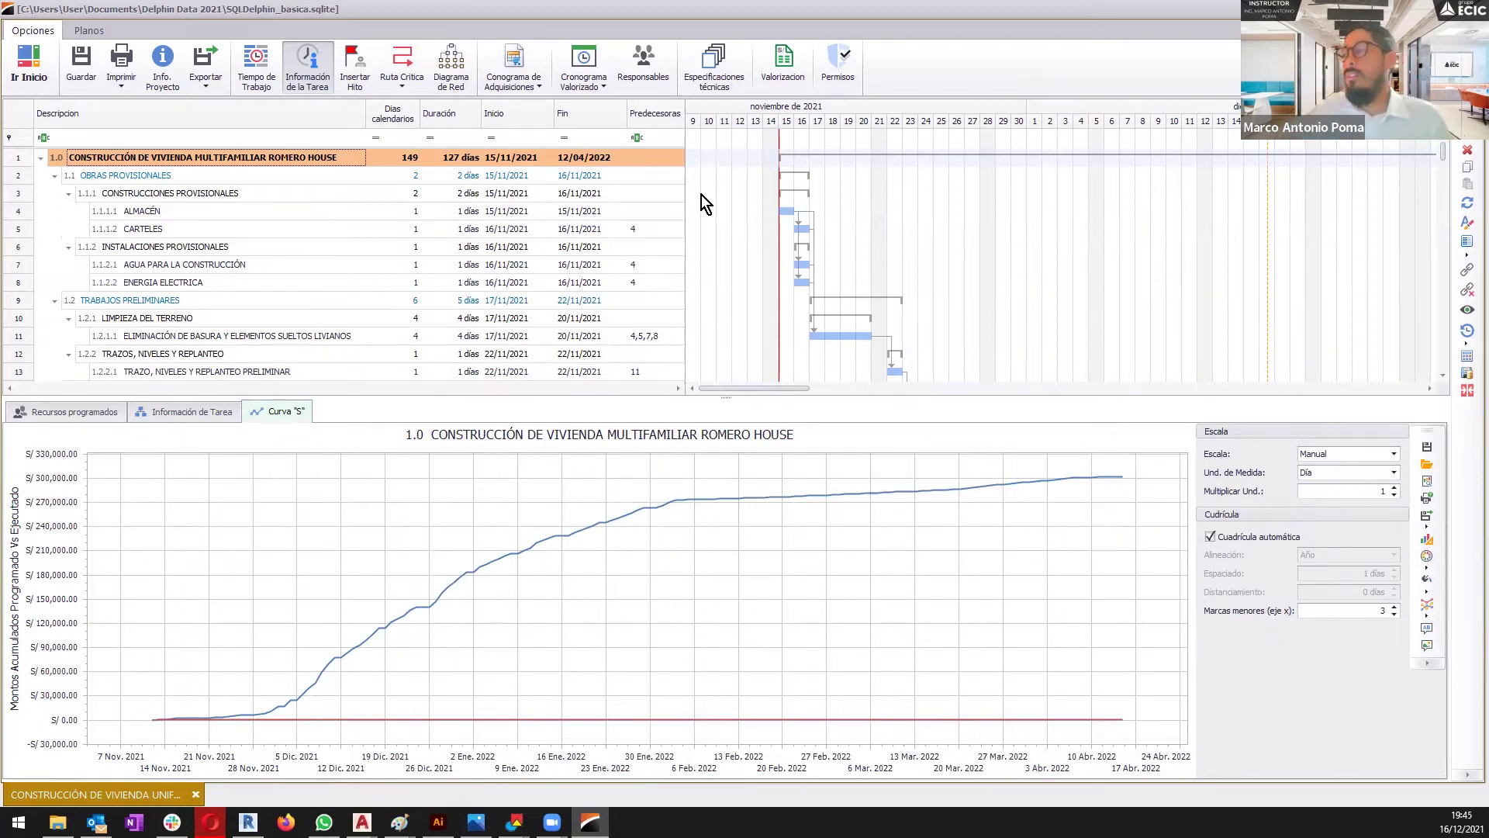
{"action": "mouse_move", "coordinate": [822, 307]}
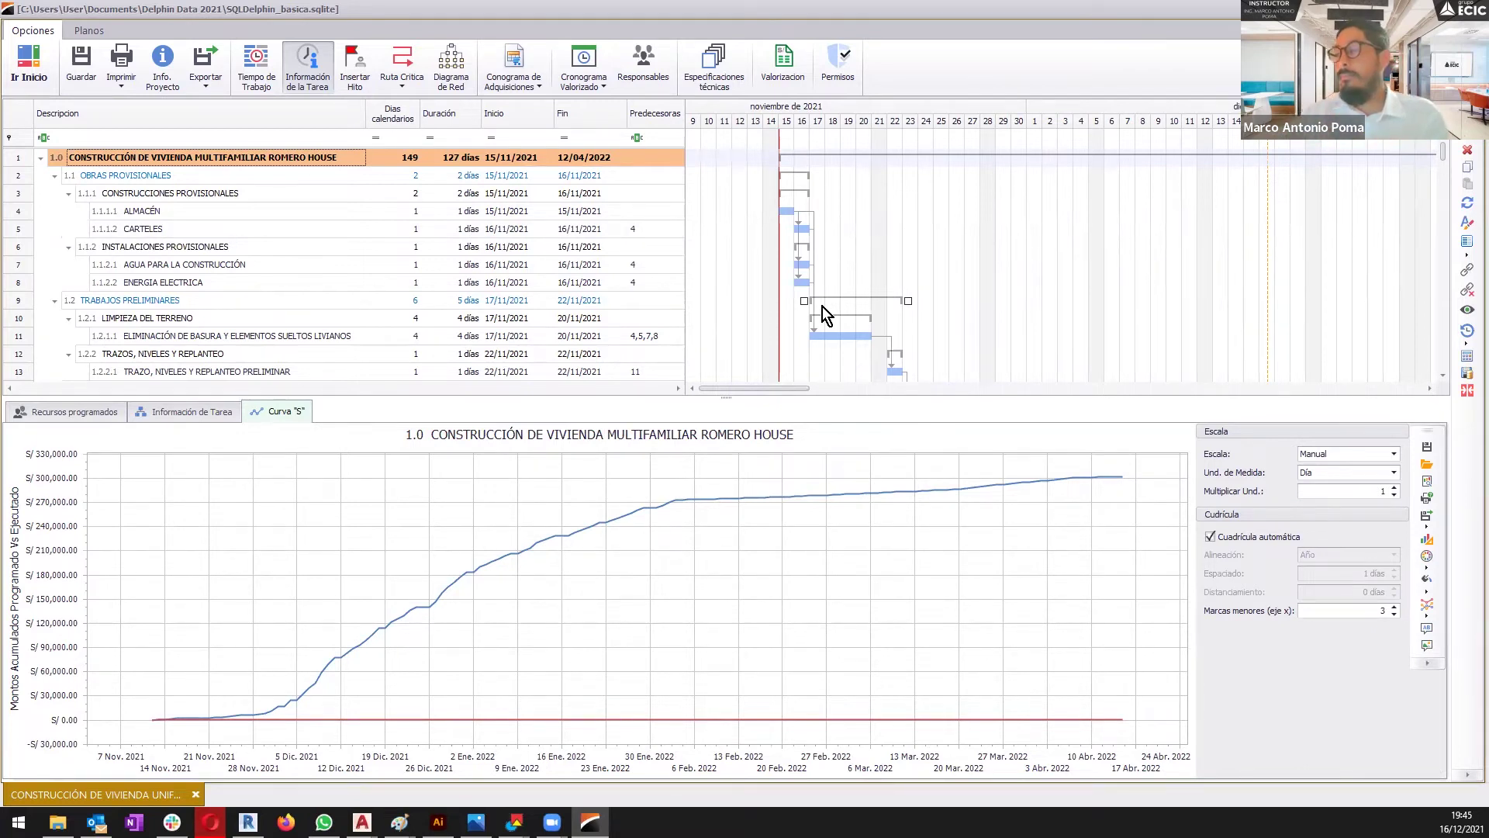
- Select the EXCAVACIÓN DE ZANJAS task in the schedule and display its unit cost analysis in the budget
{"action": "left_click_drag", "start_coordinate": [673, 399], "coordinate": [653, 505]}
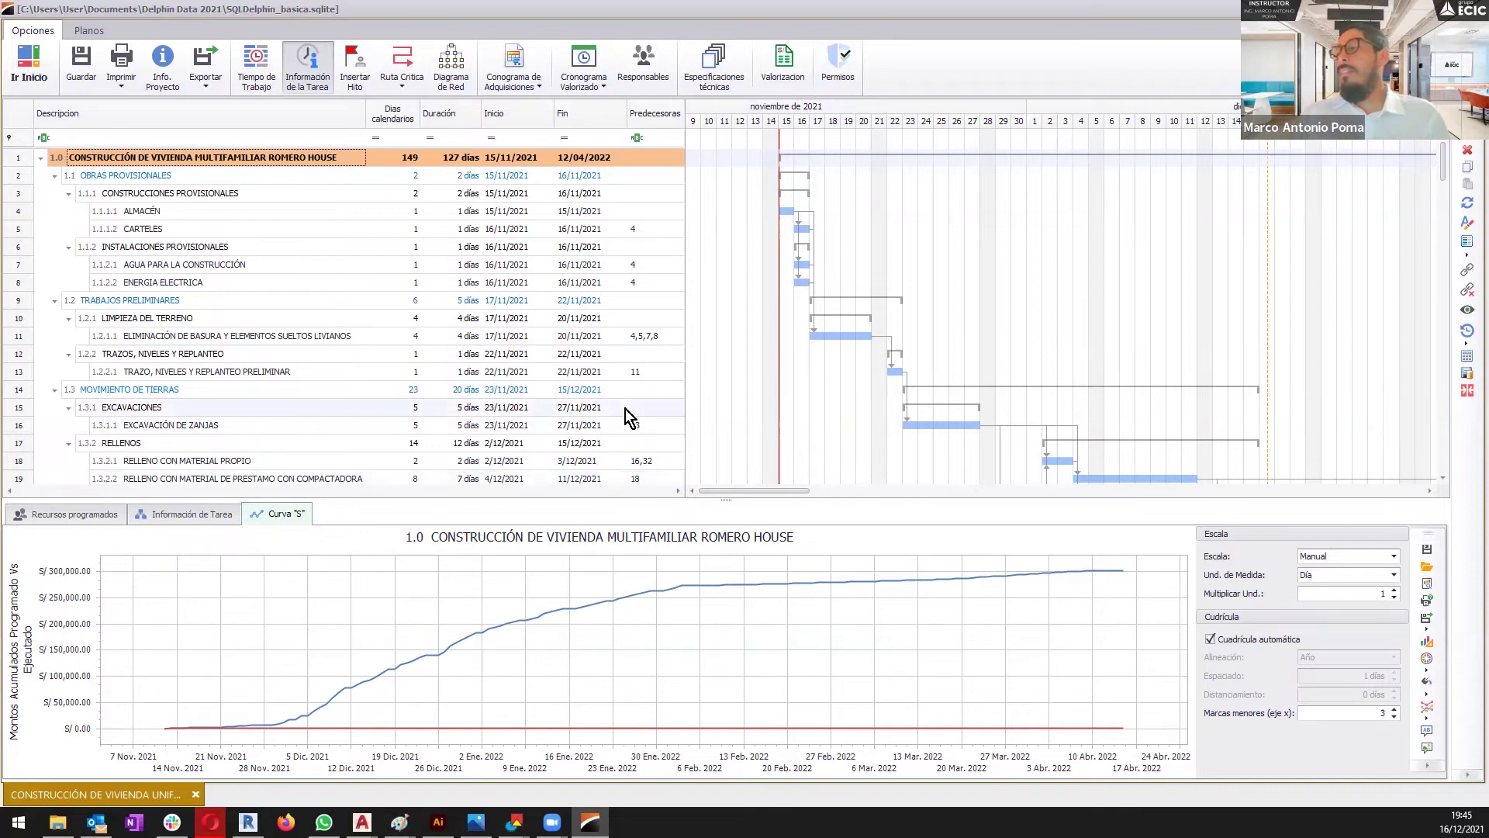
{"action": "scroll", "coordinate": [625, 408], "scroll_direction": "down", "scroll_amount": 2}
{"action": "mouse_move", "coordinate": [957, 592]}
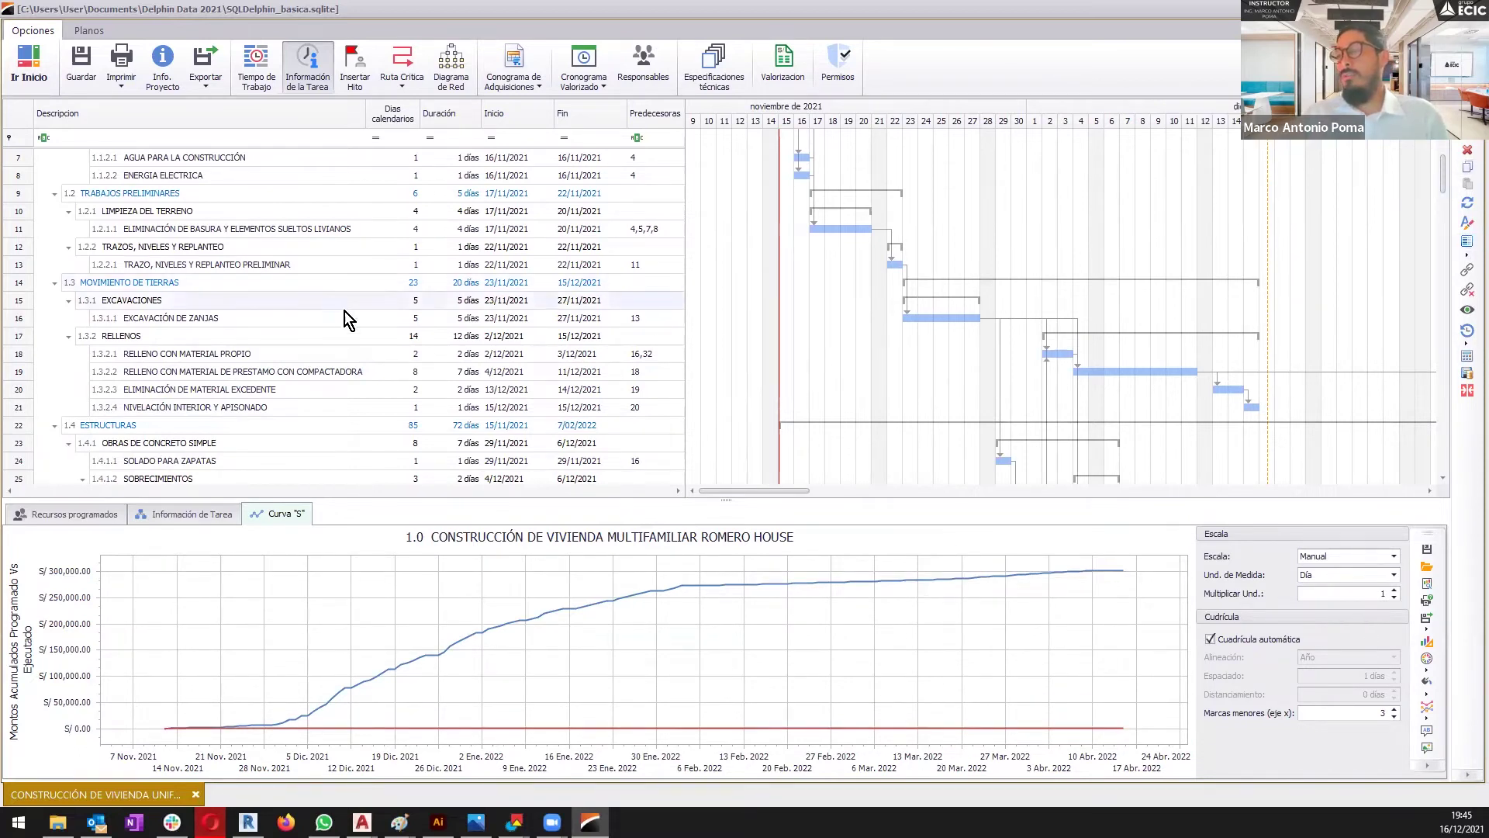
{"action": "left_click", "coordinate": [298, 322]}
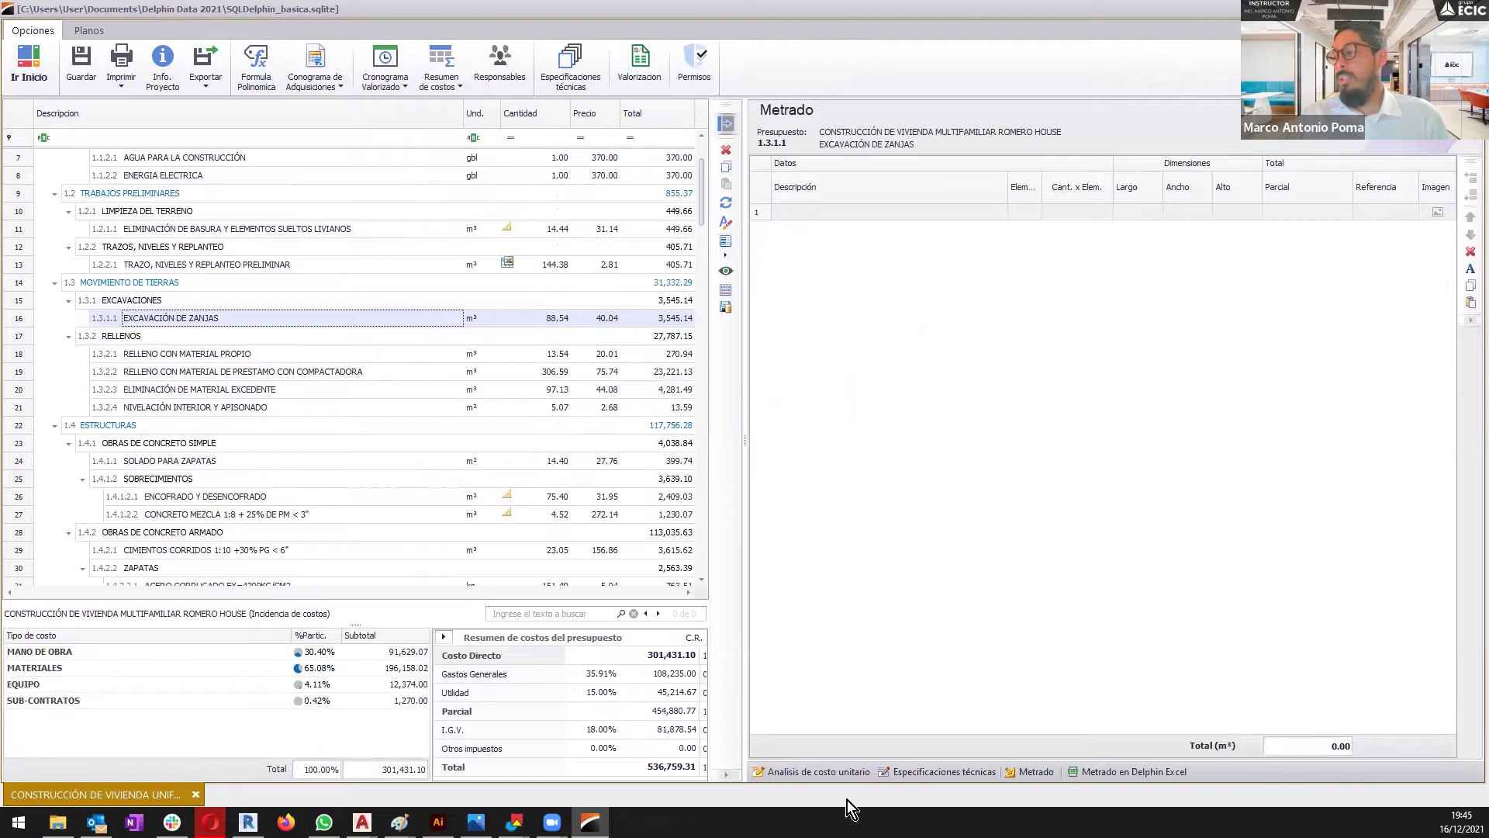
{"action": "left_click", "coordinate": [816, 769]}
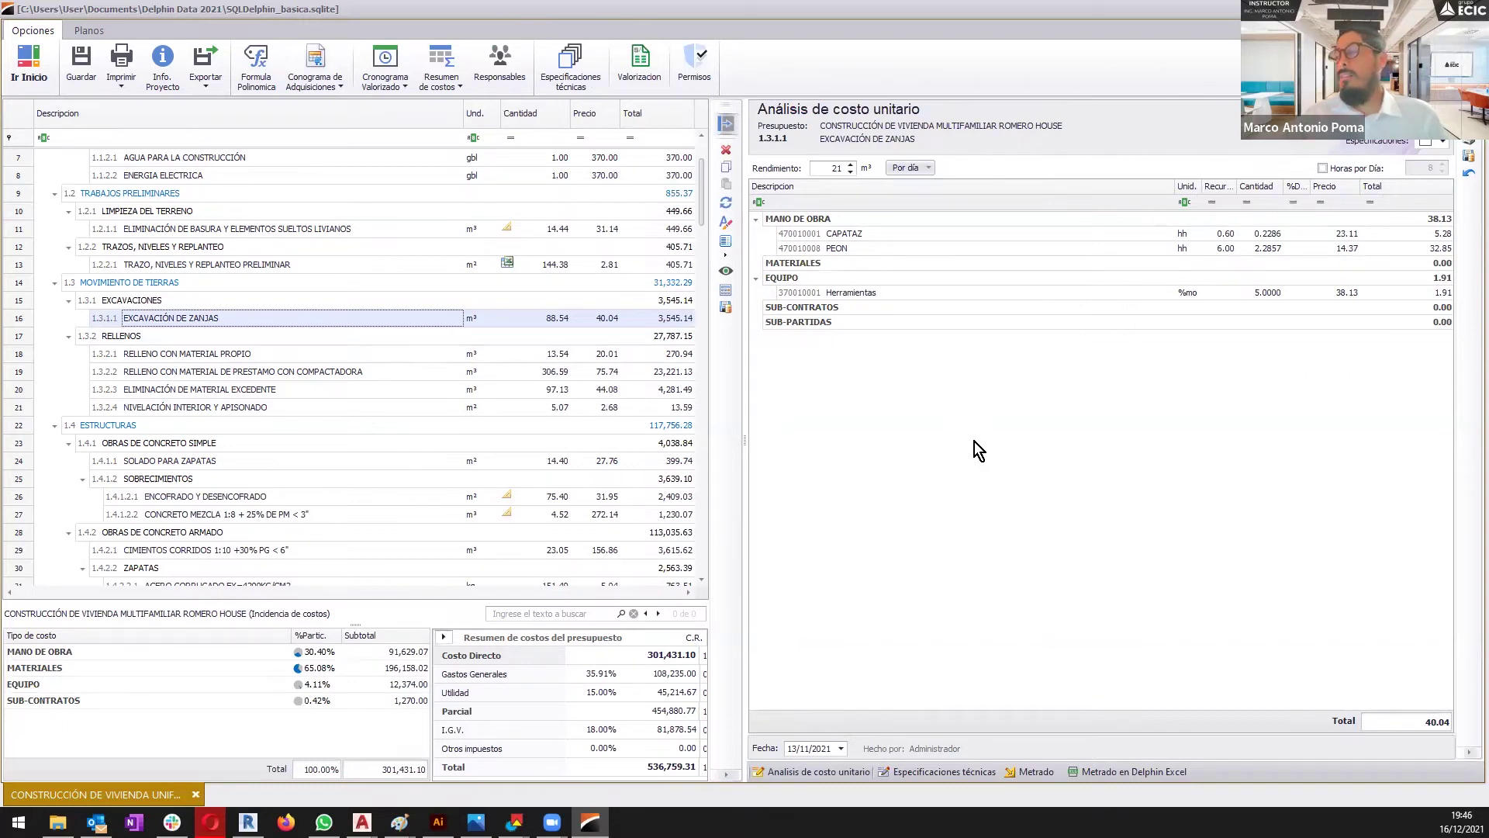
- Set the daily yield of EXCAVACIÓN DE ZANJAS to 25 m³ and check the task's duration in the Gantt schedule
{"action": "left_click", "coordinate": [1221, 247]}
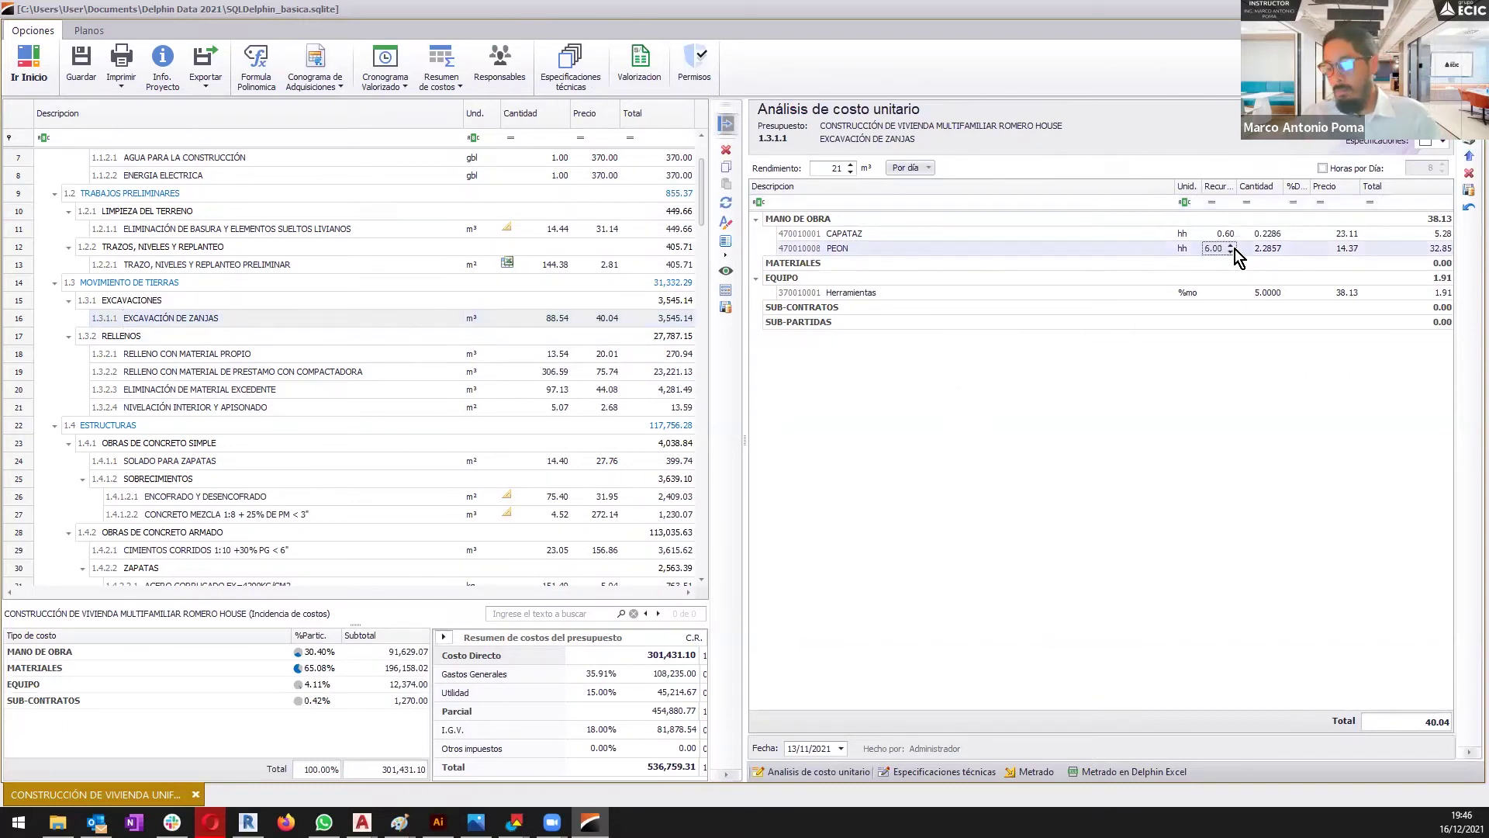
{"action": "type", "text": "8."}
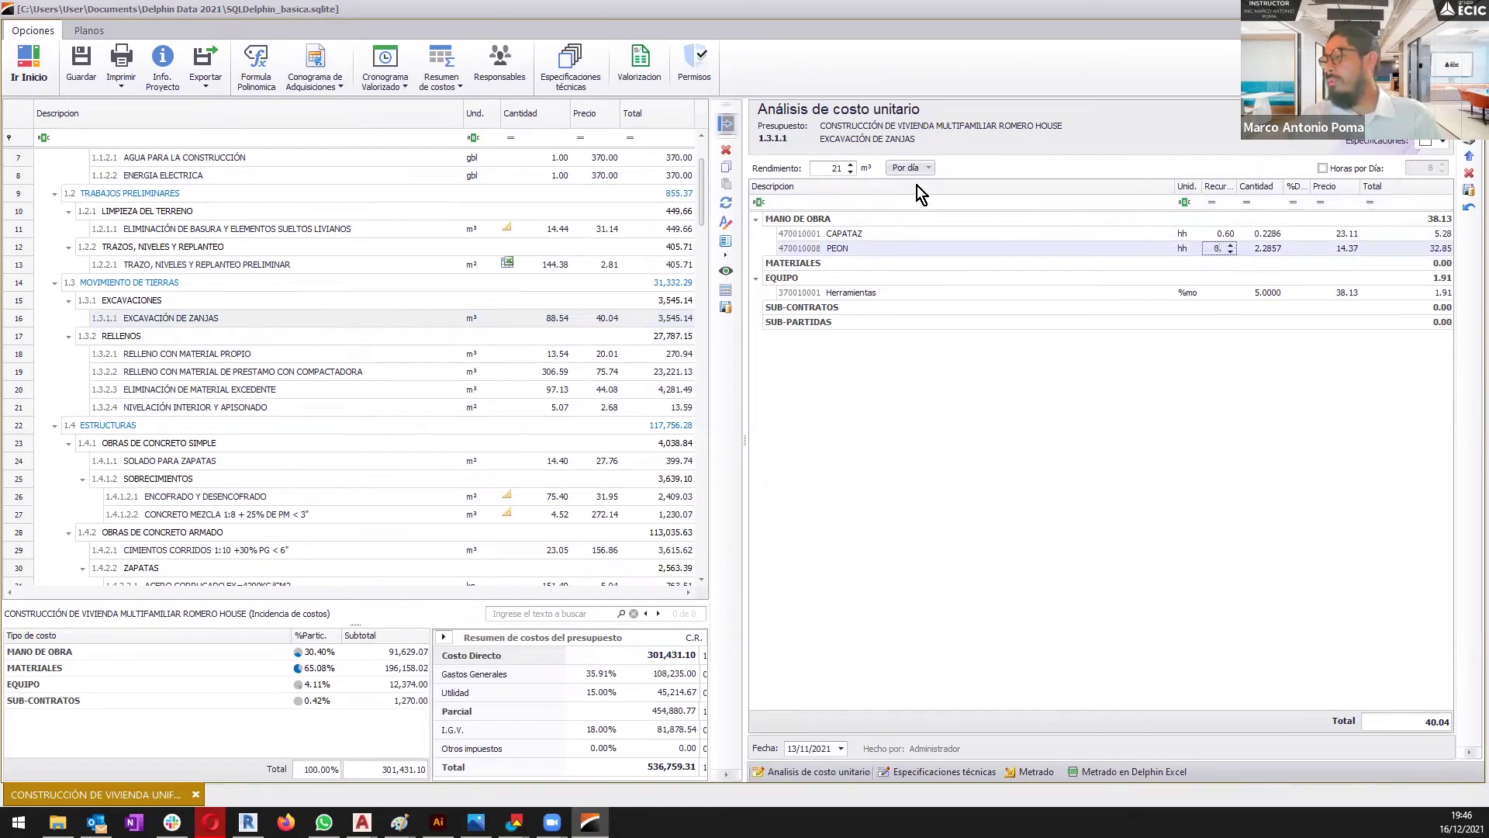
{"action": "key", "text": "Return"}
{"action": "left_click", "coordinate": [834, 168]}
{"action": "type", "text": "25"}
{"action": "key", "text": "Return"}
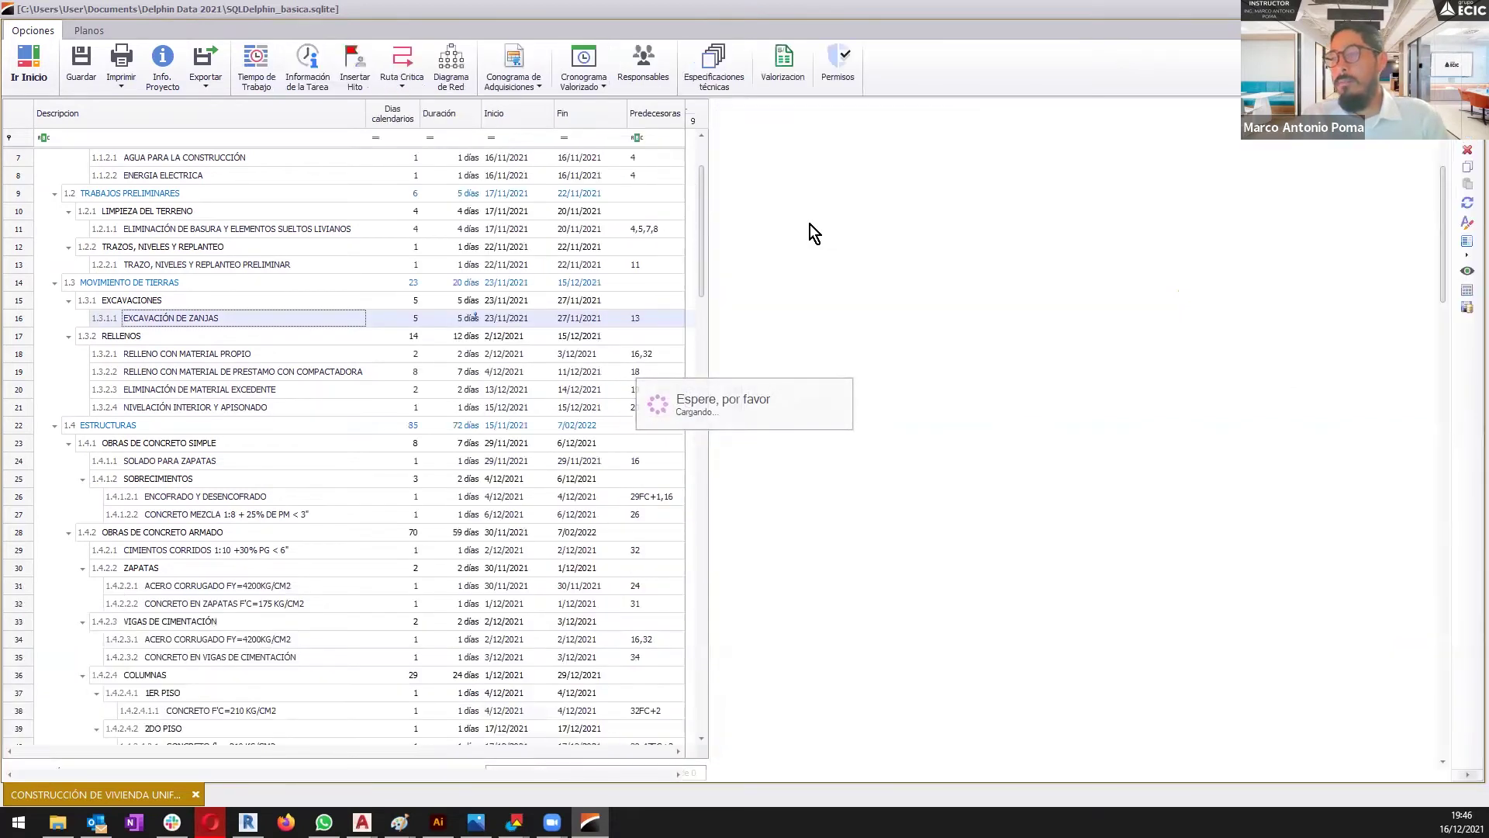
{"action": "mouse_move", "coordinate": [473, 321]}
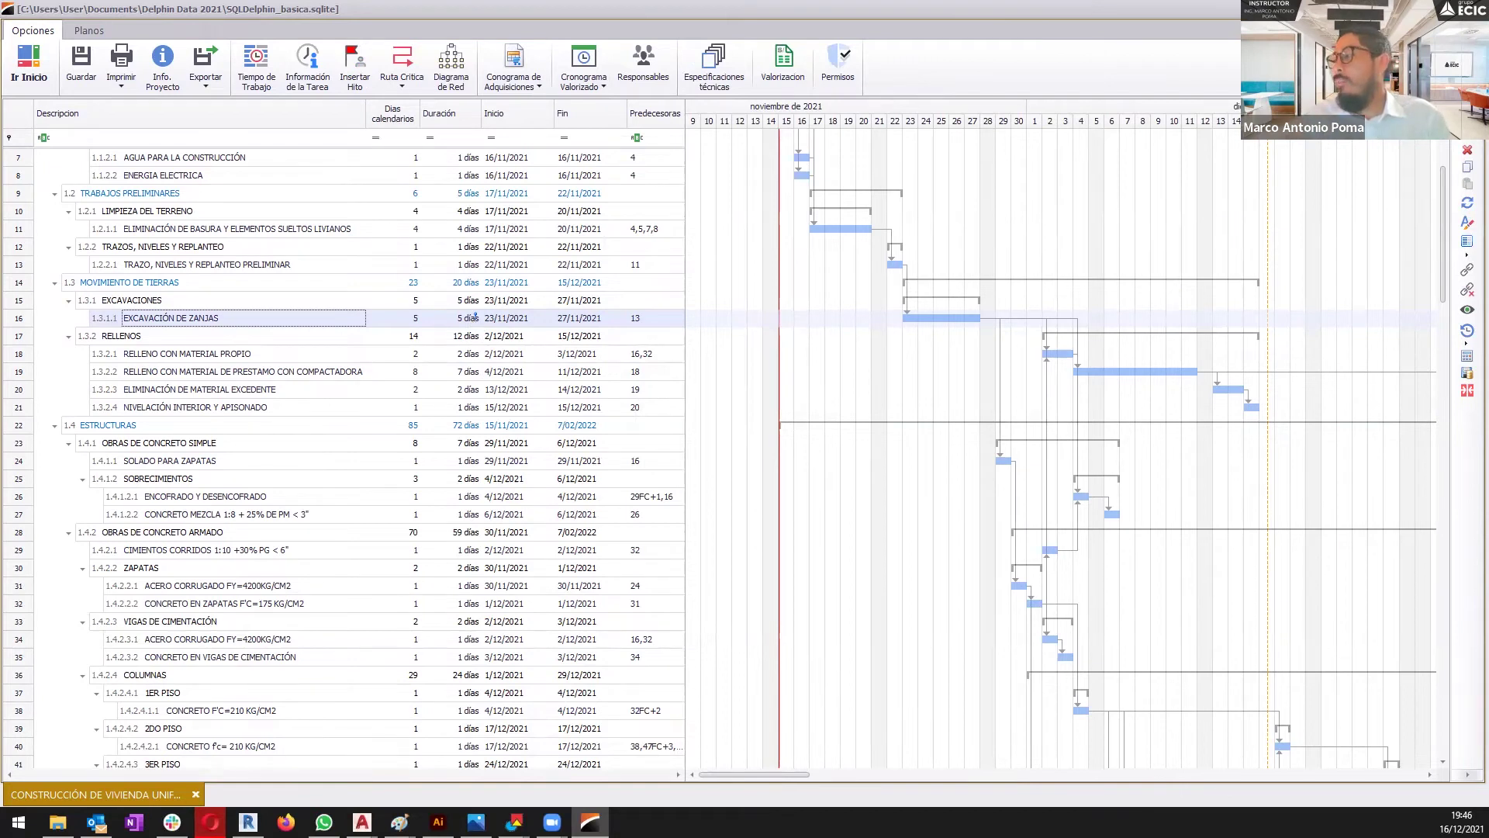
{"action": "double_click", "coordinate": [476, 314]}
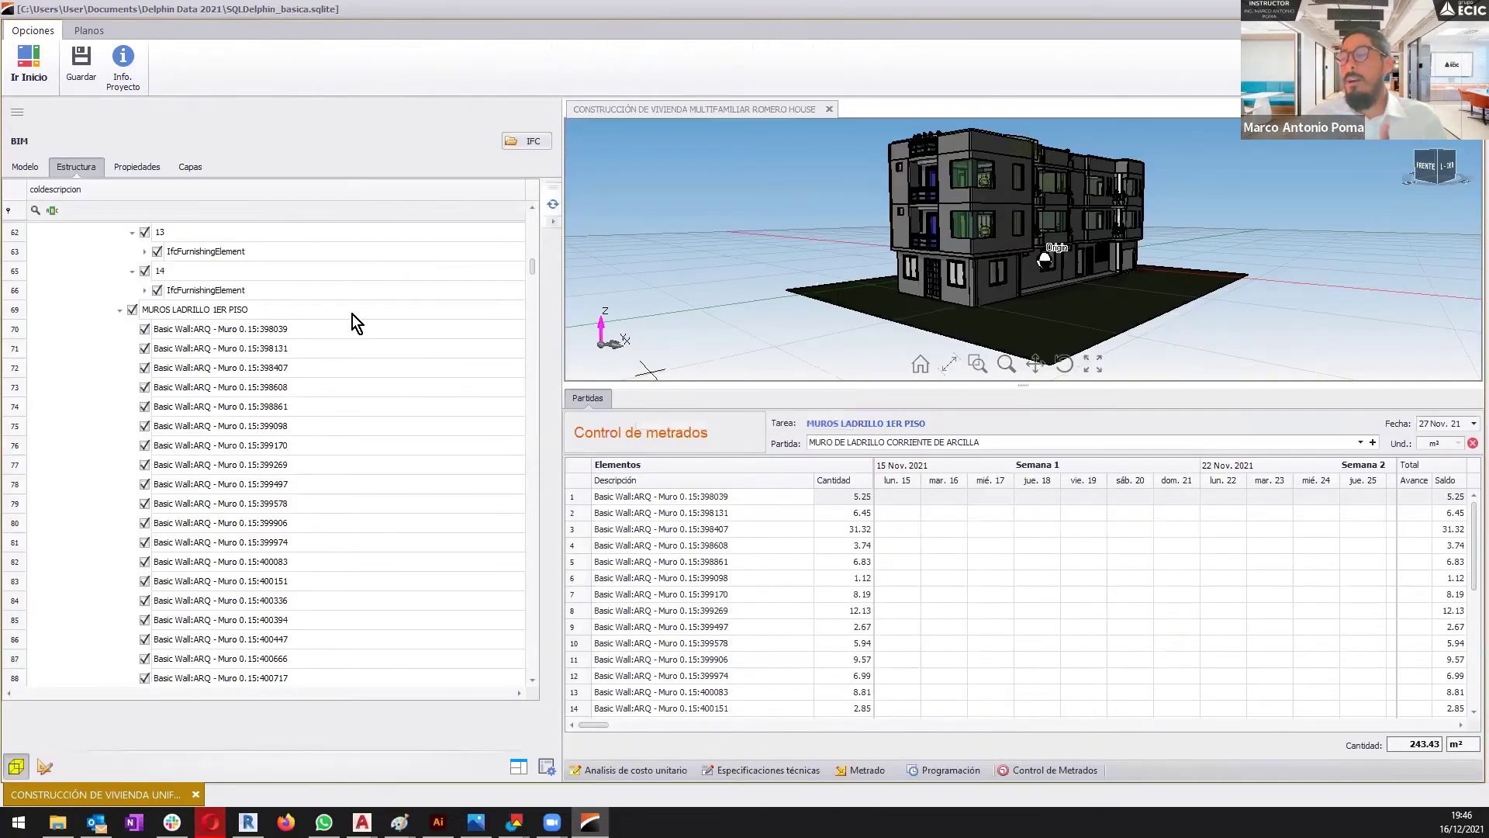
- Select wall Muro 0.15:647503 under MUROS LADRILLO 1ER PISO in the BIM structure to highlight it in the model
{"action": "left_click", "coordinate": [353, 314]}
{"action": "scroll", "coordinate": [321, 306], "scroll_direction": "down", "scroll_amount": 10}
{"action": "left_click", "coordinate": [322, 306]}
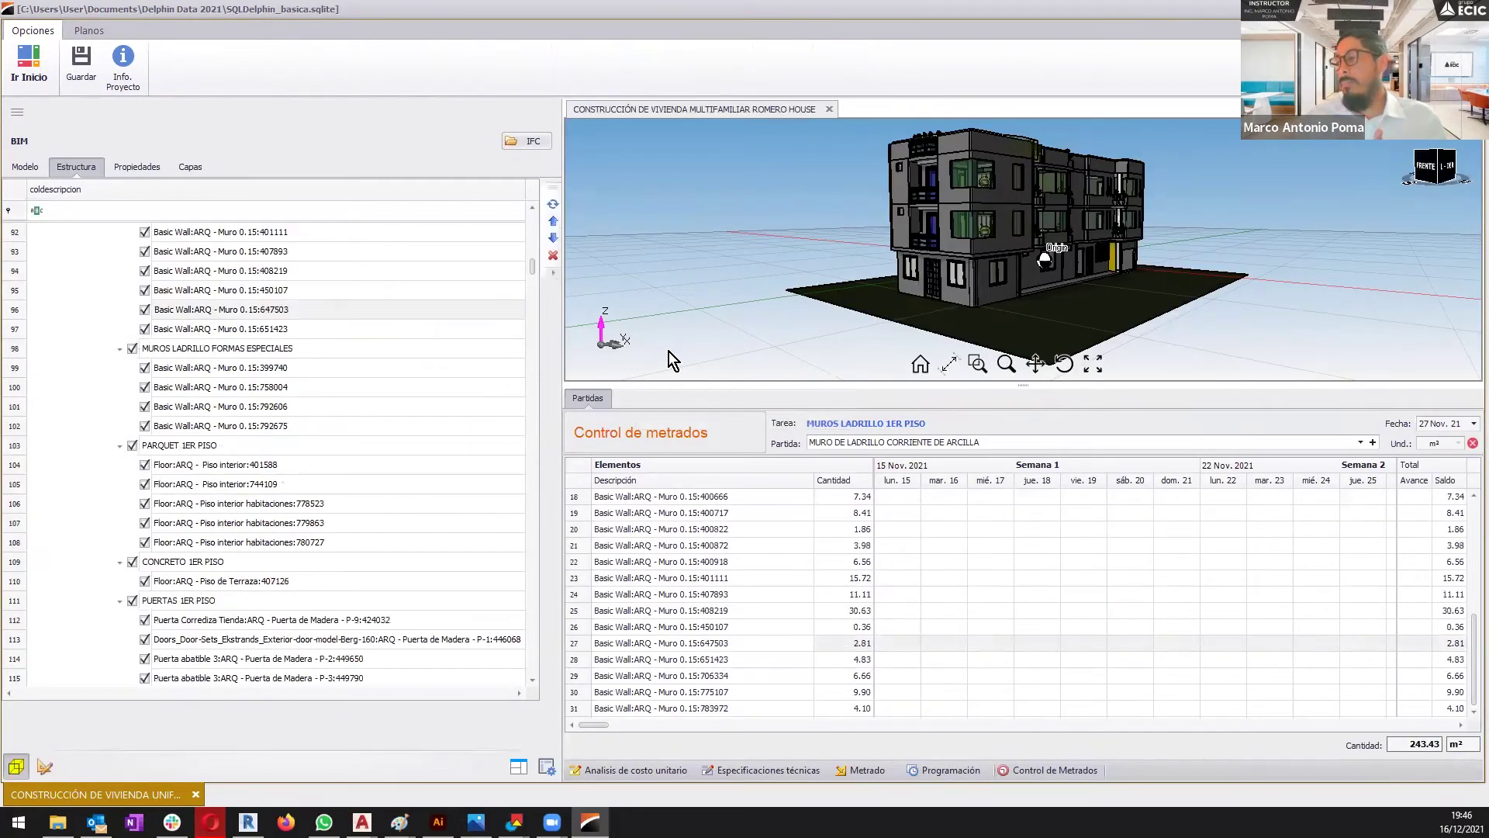
- Untick the entire BIM structure from its root to hide all model elements
{"action": "scroll", "coordinate": [272, 439], "scroll_direction": "up", "scroll_amount": 20}
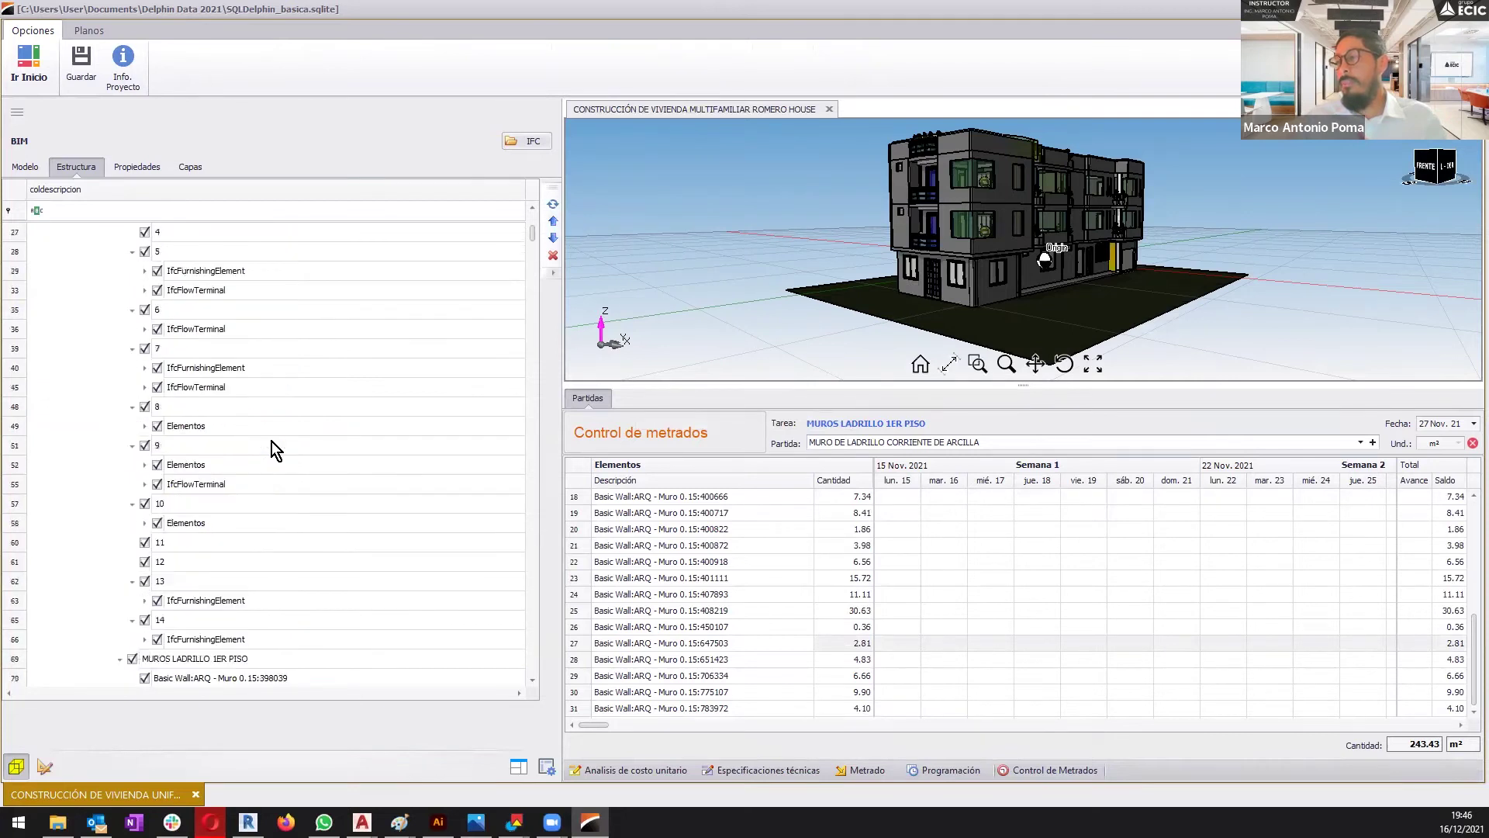
{"action": "left_click", "coordinate": [45, 231]}
{"action": "scroll", "coordinate": [244, 458], "scroll_direction": "down", "scroll_amount": 15}
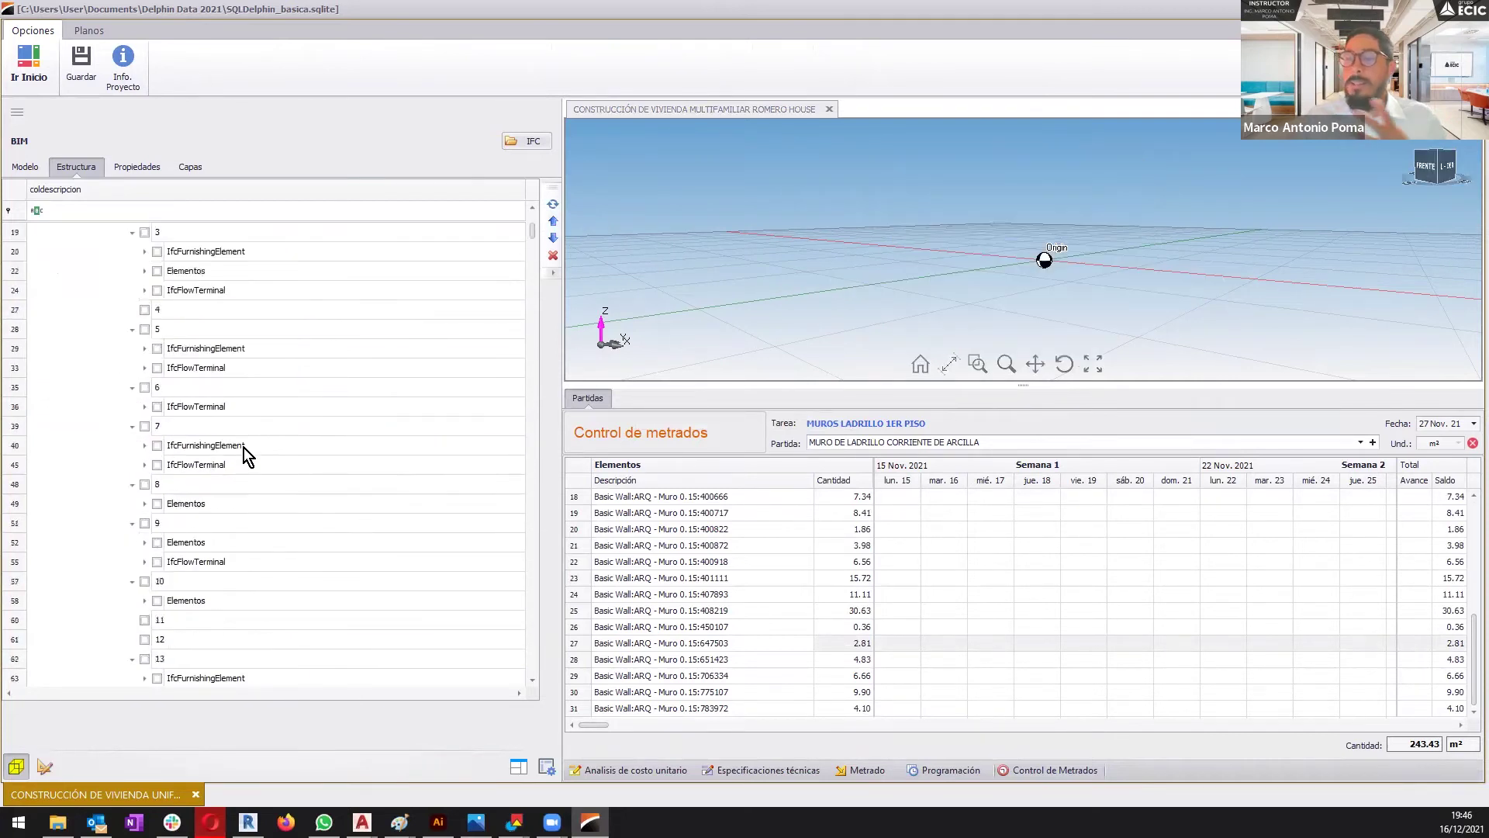
- Show the MUROS LADRILLO 1ER PISO walls in the model and review their unit cost analysis, technical specifications and metrado
{"action": "left_click", "coordinate": [132, 329]}
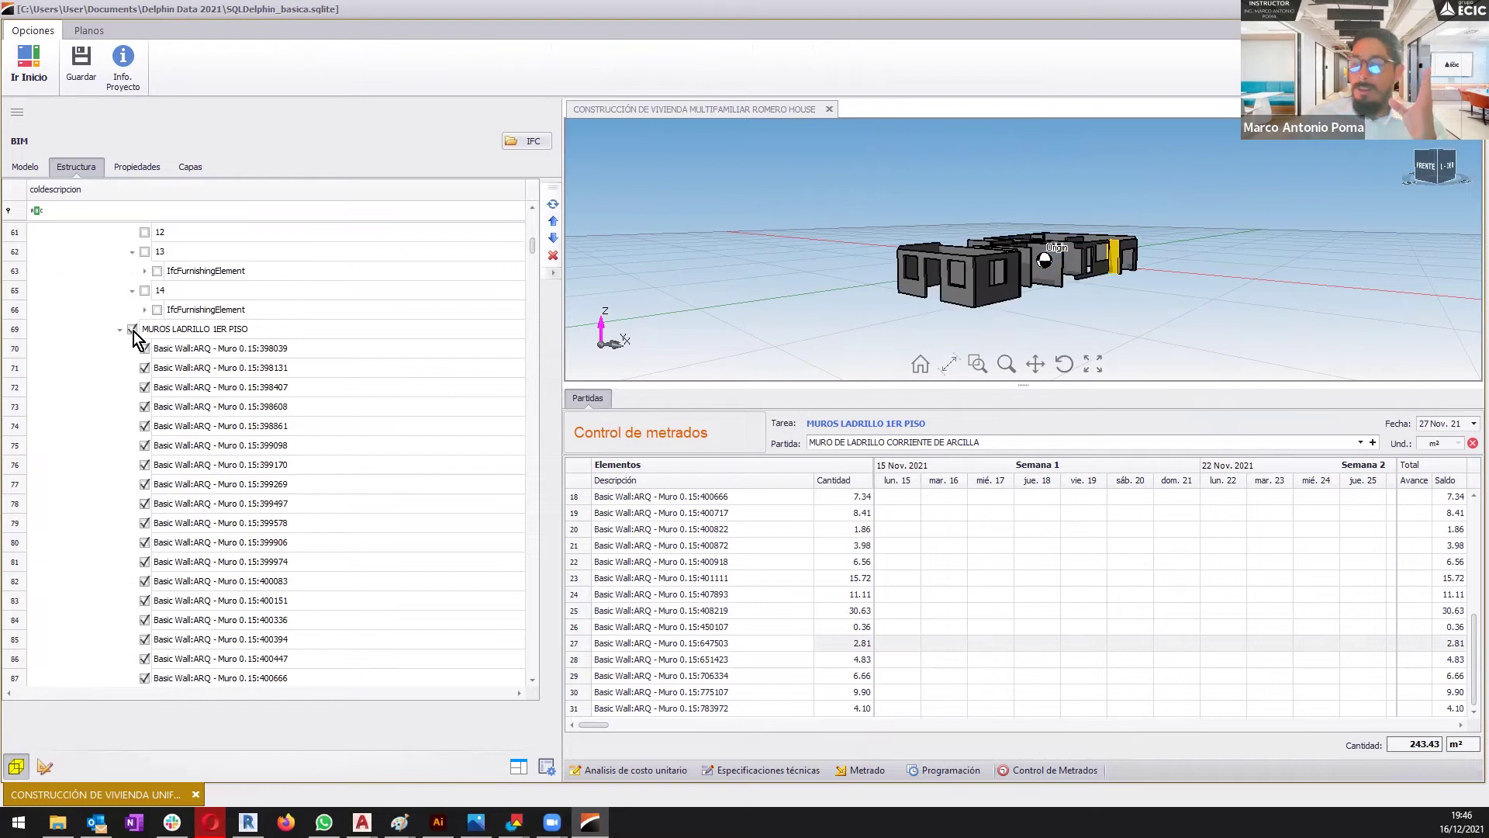
{"action": "scroll", "coordinate": [985, 627], "scroll_direction": "up", "scroll_amount": 6}
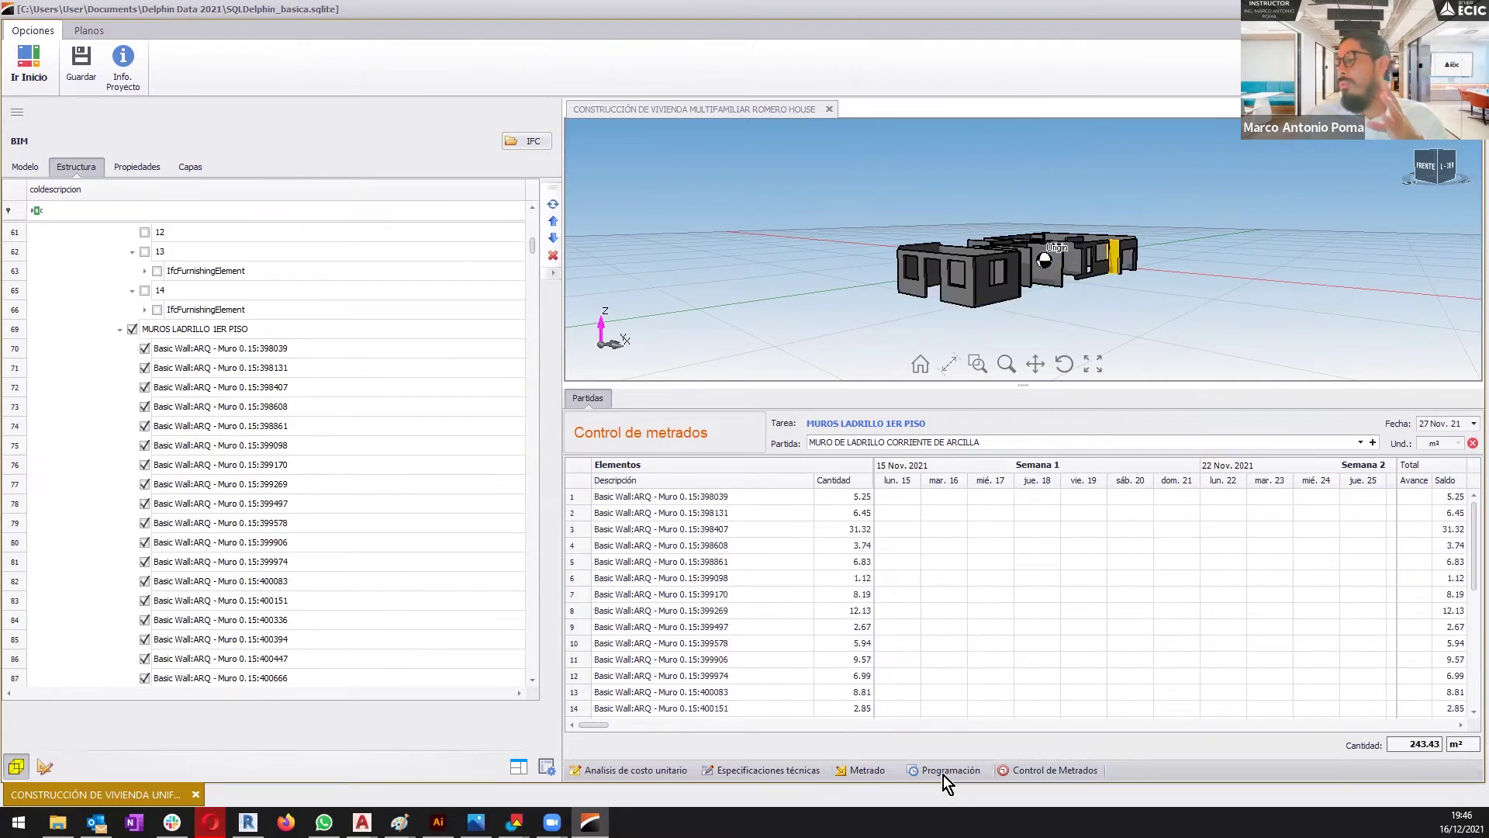
{"action": "left_click", "coordinate": [614, 771]}
{"action": "left_click", "coordinate": [708, 772]}
{"action": "left_click", "coordinate": [869, 769]}
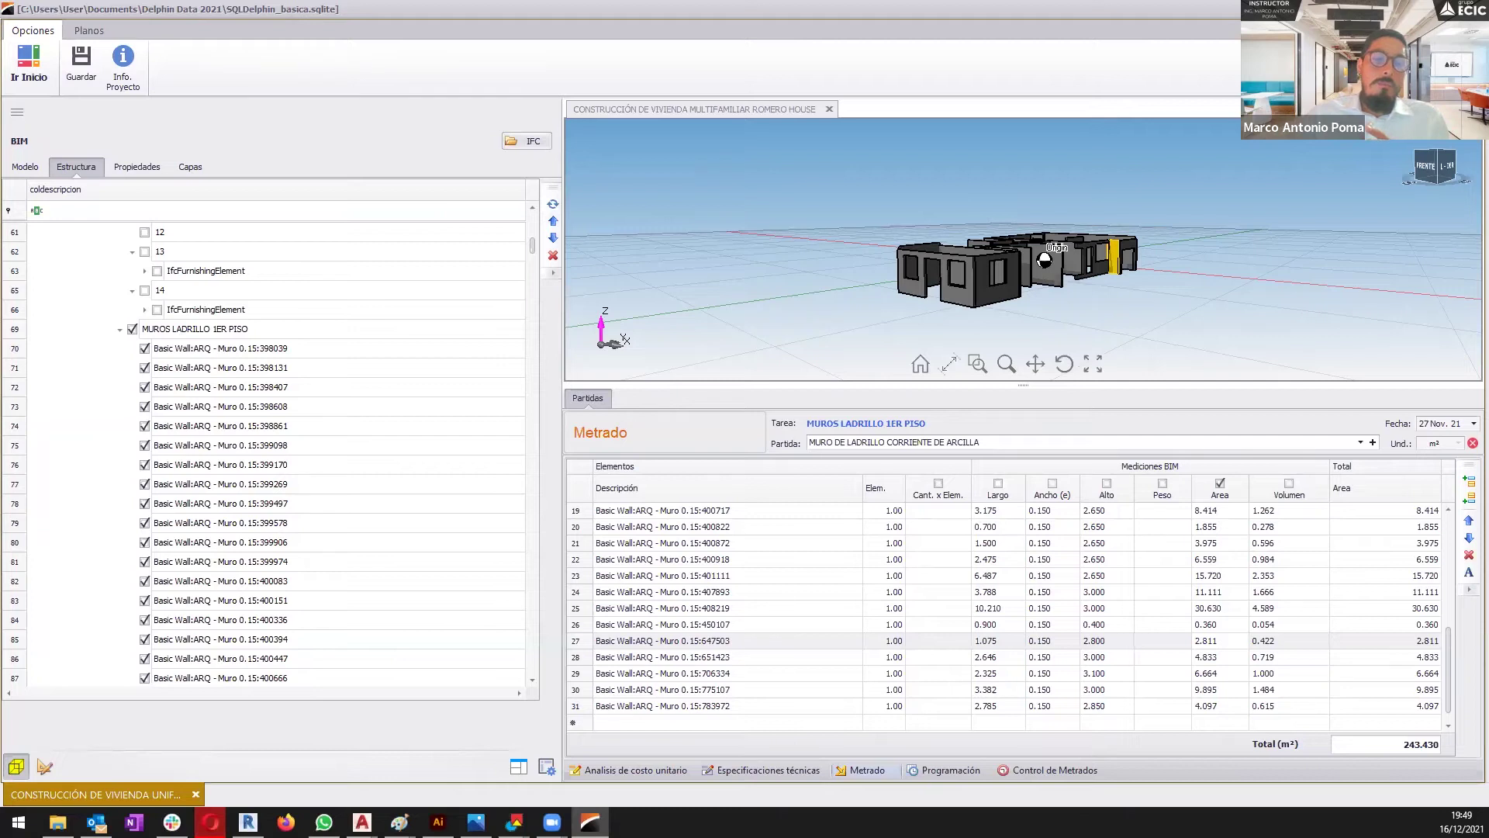
- Switch to Microsoft Project and examine the resources assigned to the task CONCRETO EN ZAPATAS F'C=175 KG/CM2 in 1.CRONO.mpp
{"action": "key", "text": "alt+Tab"}
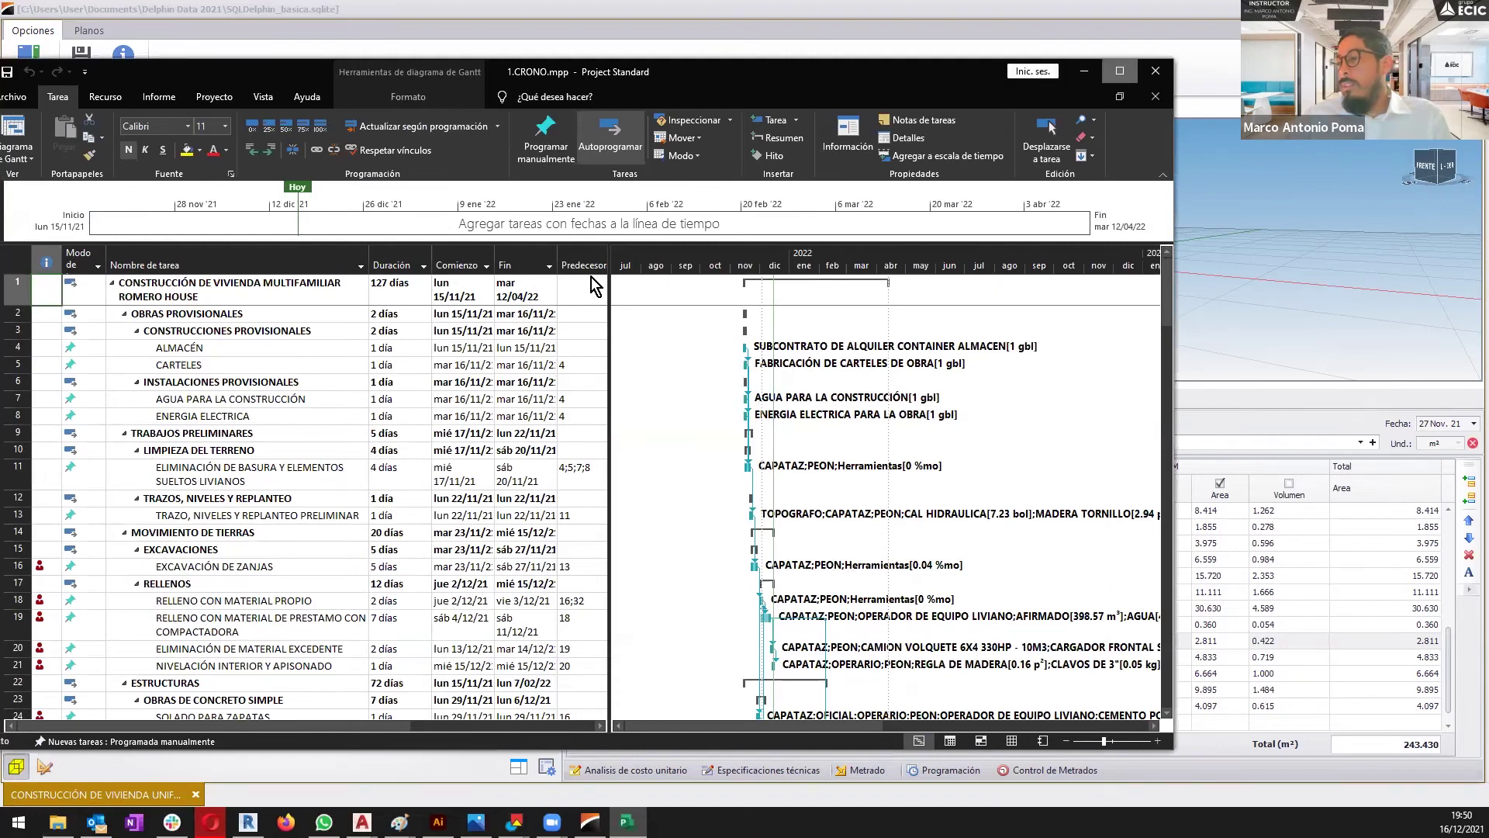
{"action": "left_click", "coordinate": [1123, 70]}
{"action": "scroll", "coordinate": [929, 405], "scroll_direction": "down", "scroll_amount": 2}
{"action": "scroll", "coordinate": [929, 406], "scroll_direction": "down", "scroll_amount": 5}
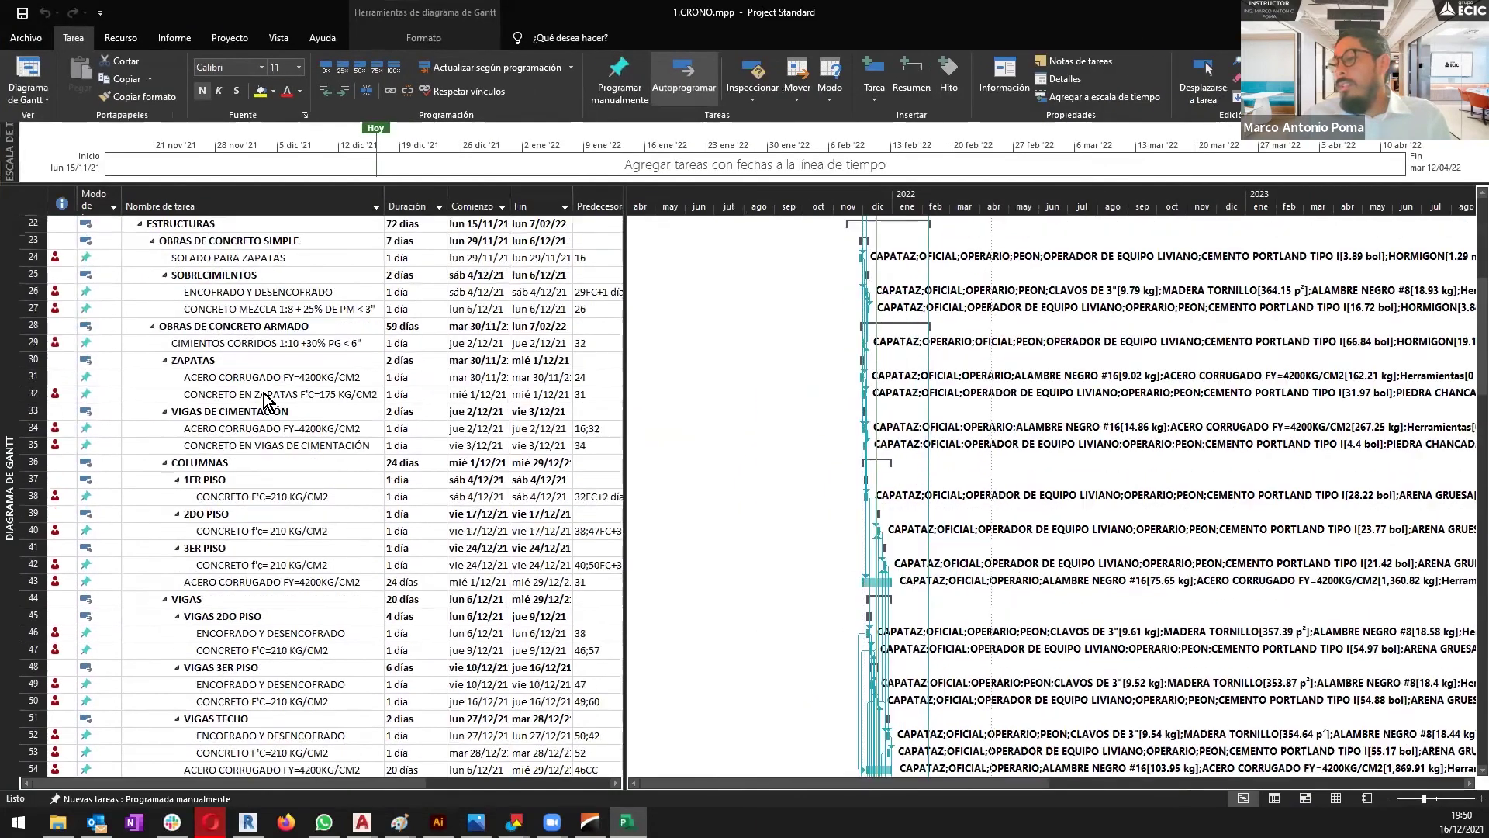
{"action": "left_click", "coordinate": [779, 467]}
{"action": "left_click", "coordinate": [300, 395]}
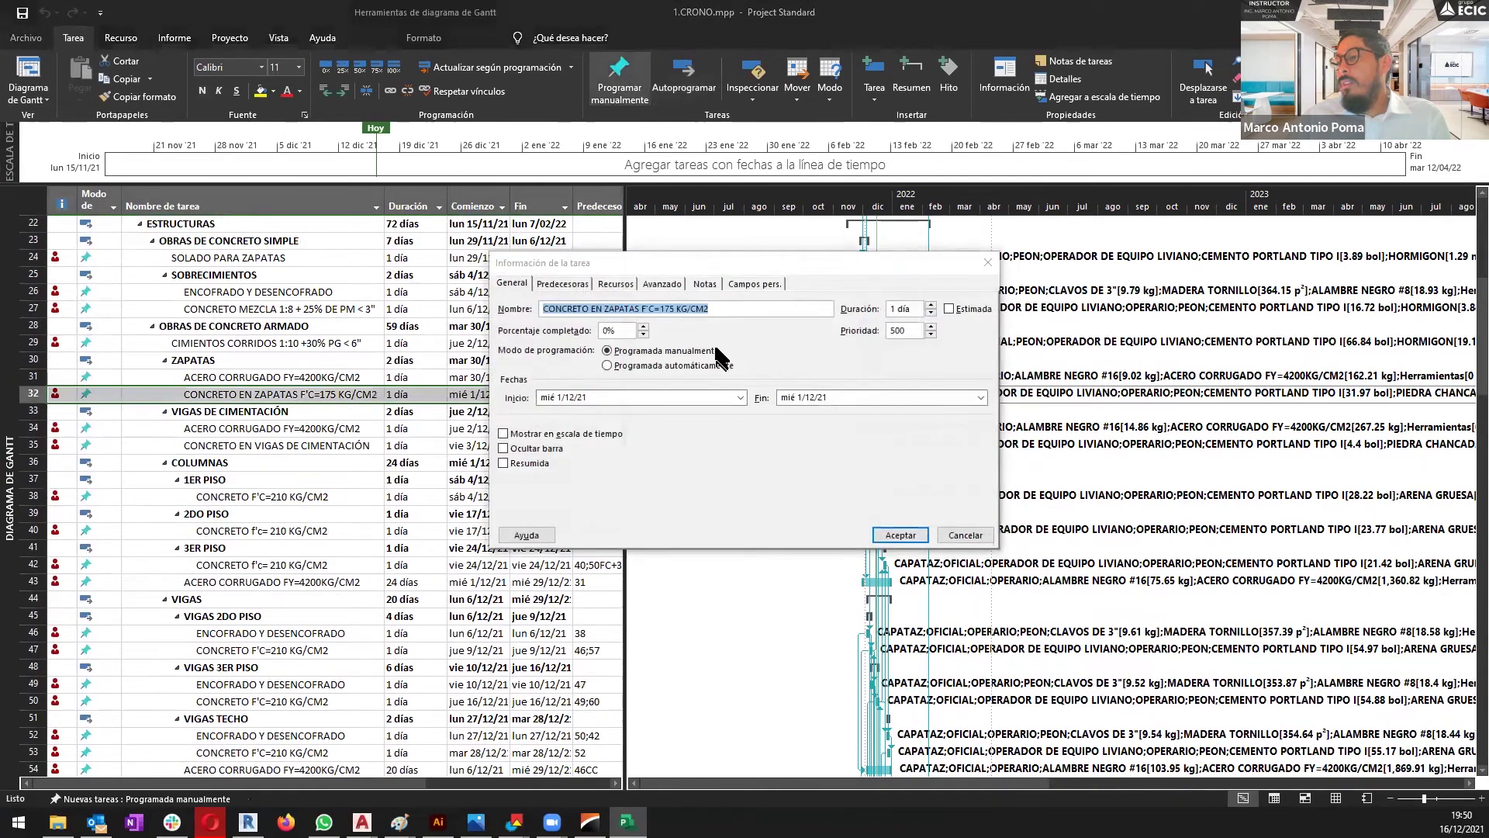
{"action": "left_click", "coordinate": [617, 283]}
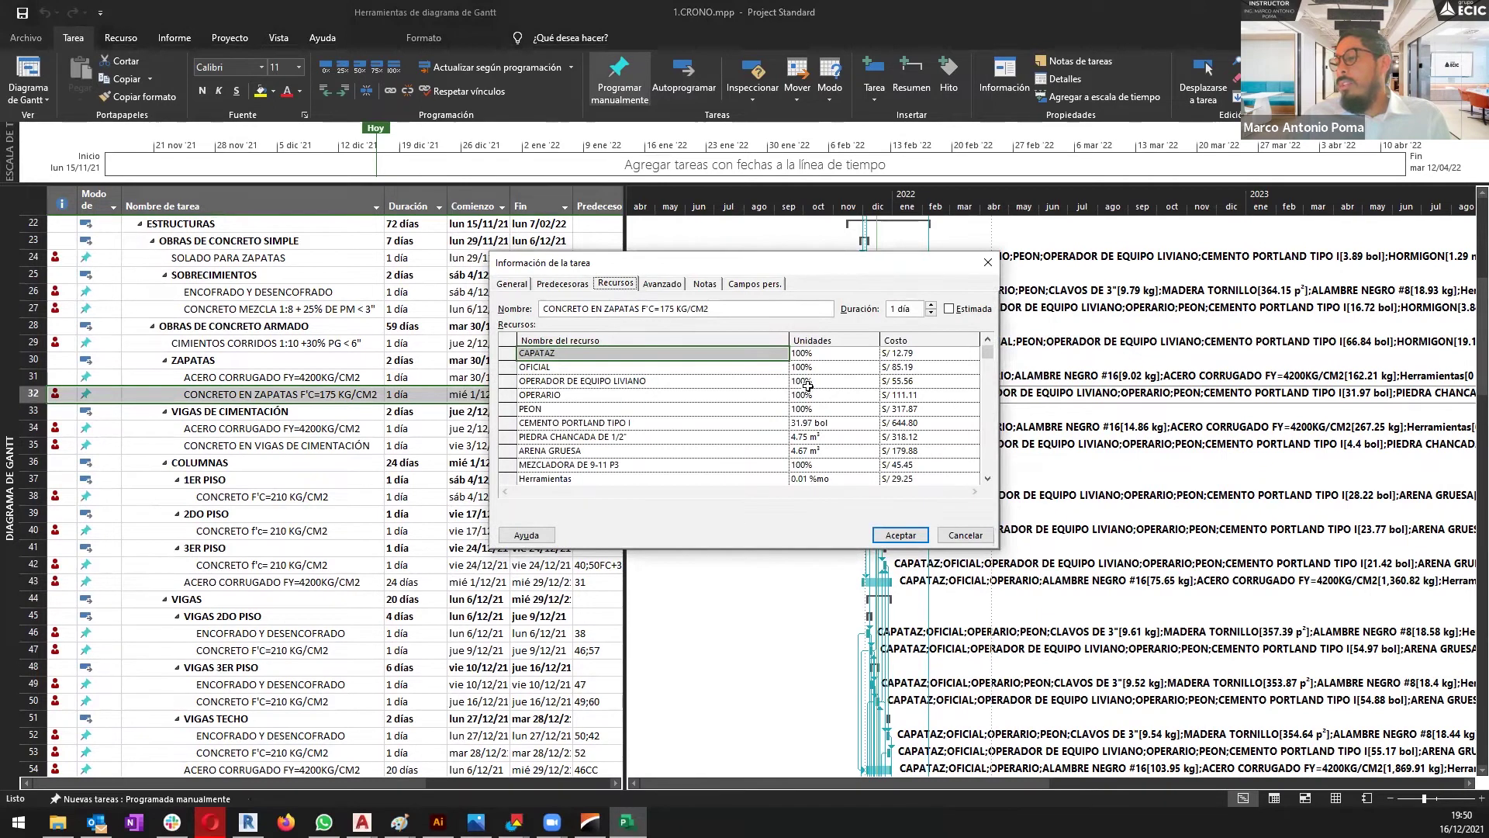
{"action": "left_click_drag", "start_coordinate": [990, 360], "coordinate": [981, 314]}
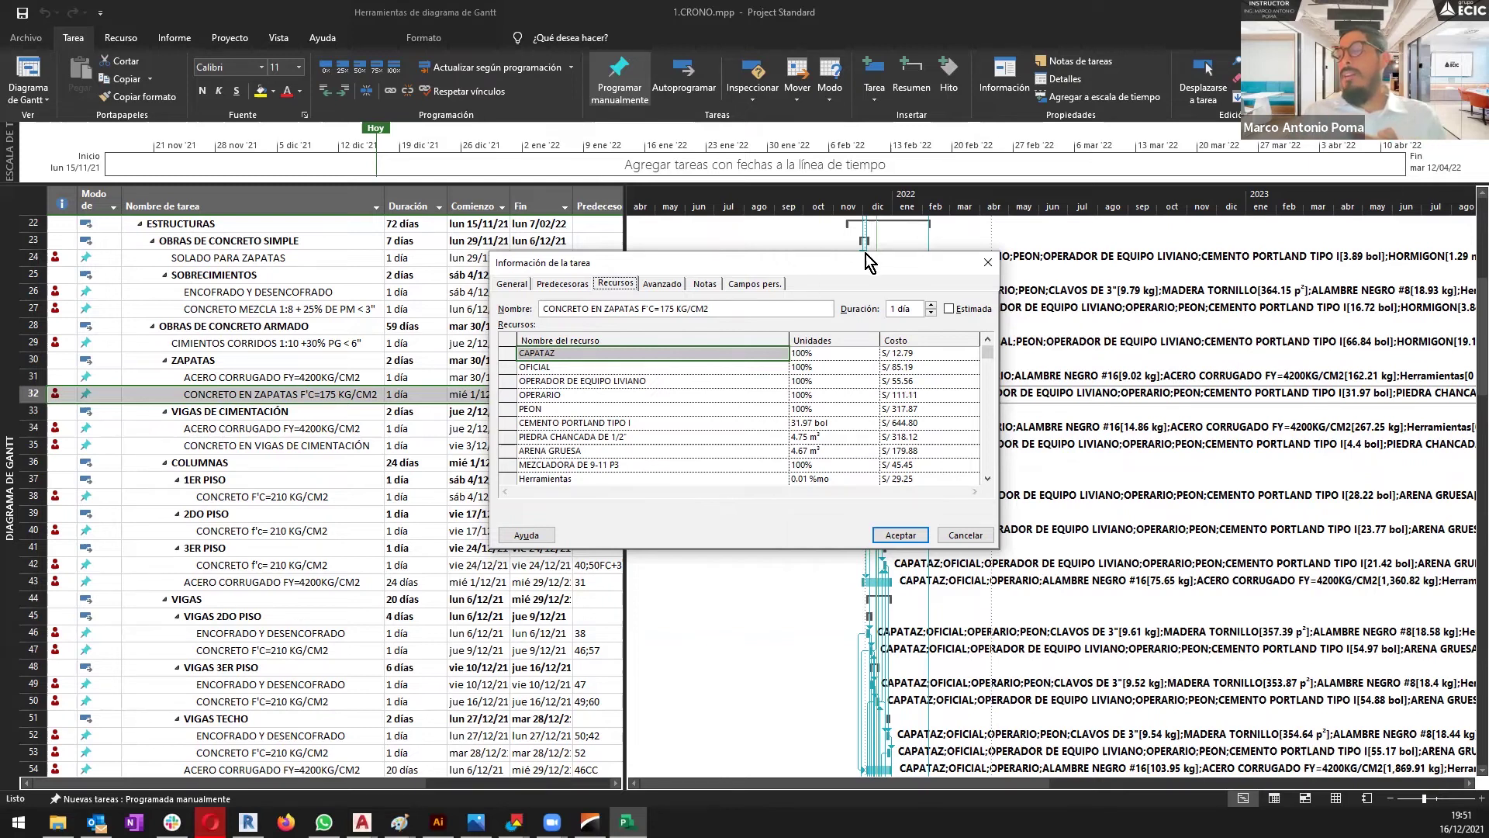
{"action": "scroll", "coordinate": [986, 477], "scroll_direction": "down", "scroll_amount": 5}
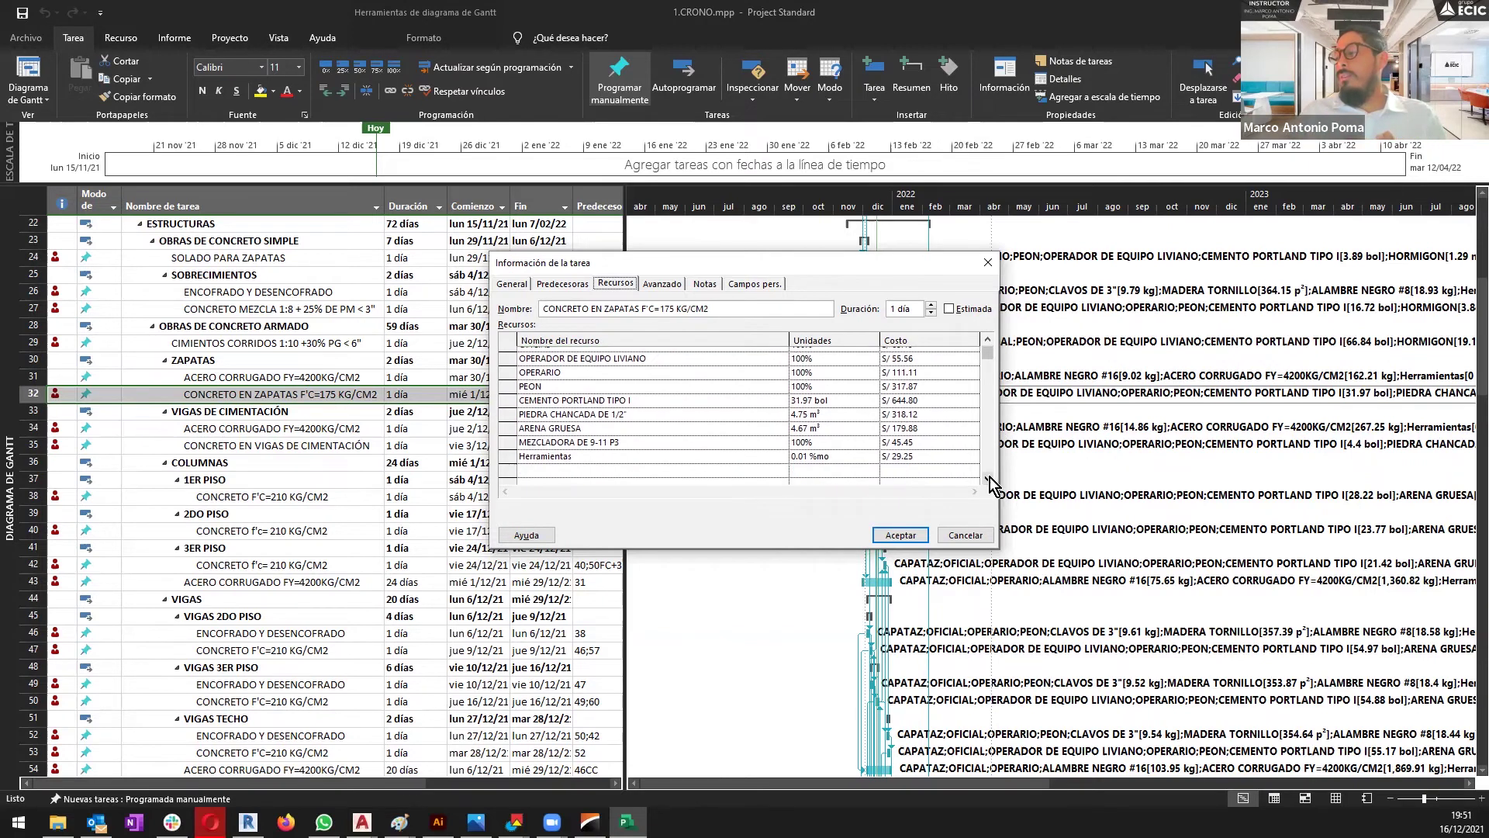
{"action": "left_click", "coordinate": [987, 262]}
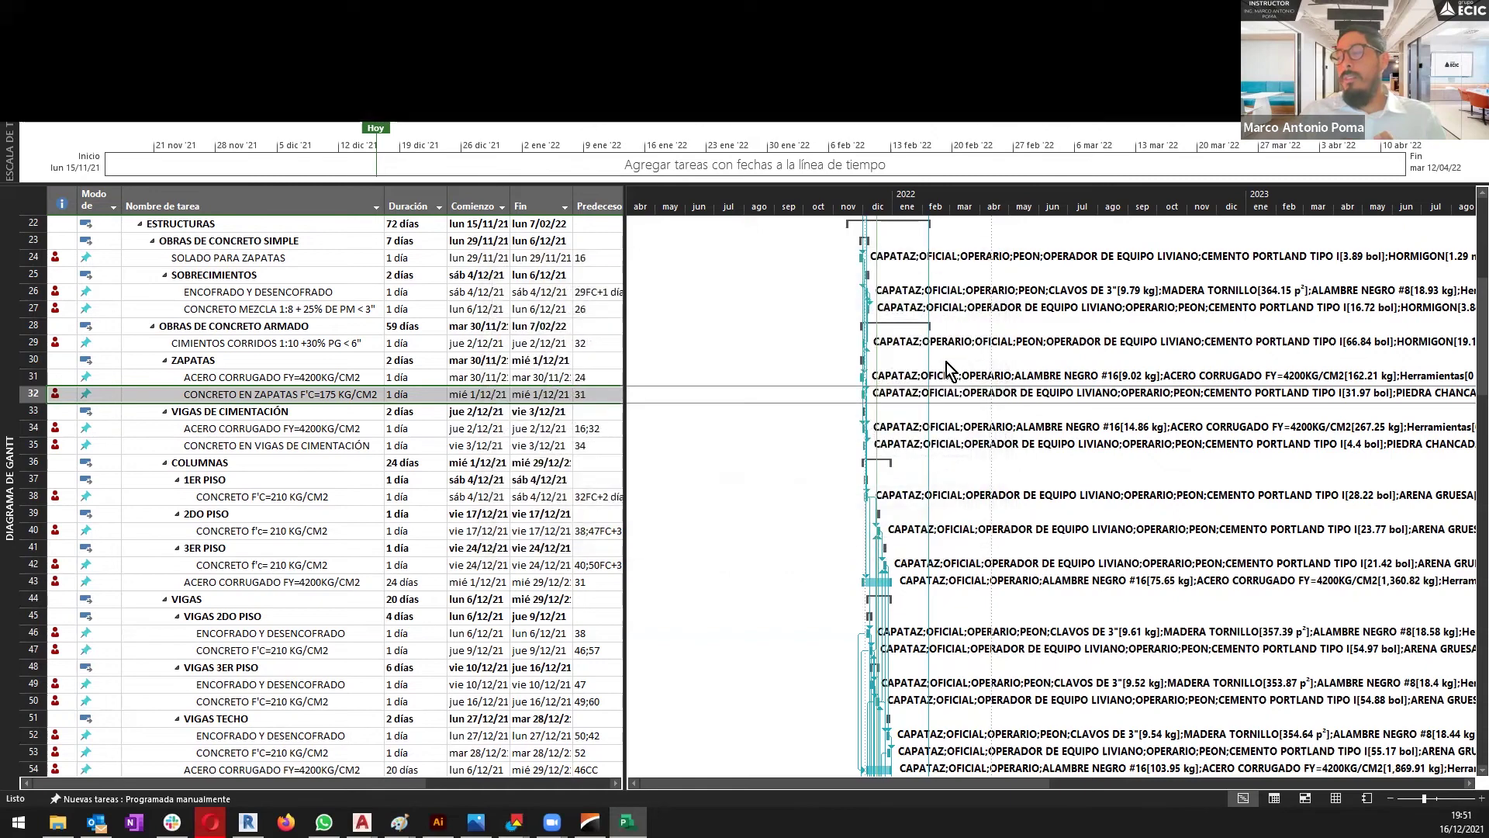
- Look through the remaining tasks of the 1.CRONO.mpp schedule and close Project to return to Delphin
{"action": "scroll", "coordinate": [961, 396], "scroll_direction": "down", "scroll_amount": 5}
{"action": "scroll", "coordinate": [954, 419], "scroll_direction": "up", "scroll_amount": 5}
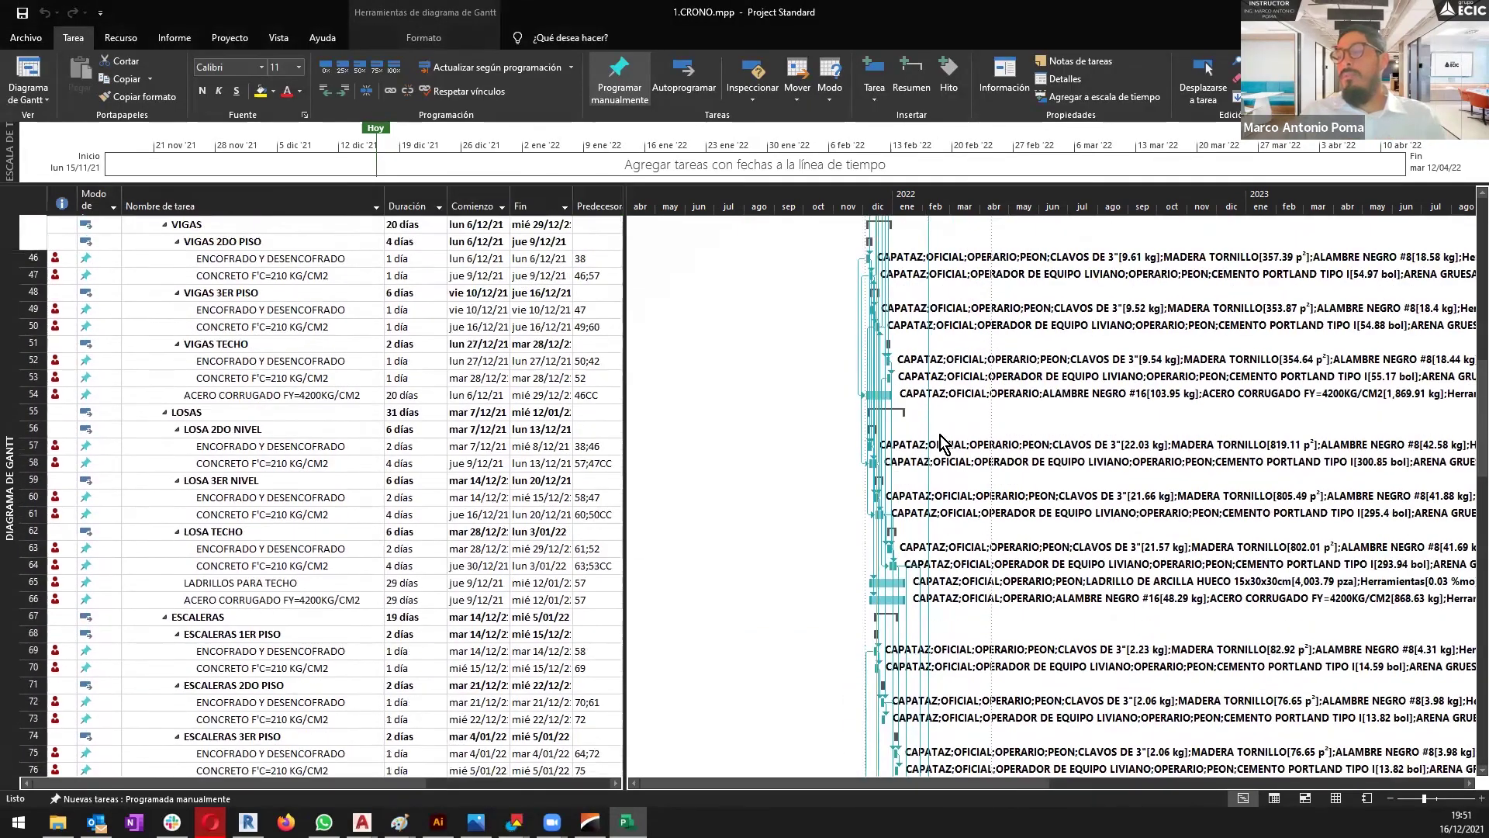
{"action": "scroll", "coordinate": [945, 442], "scroll_direction": "up", "scroll_amount": 8}
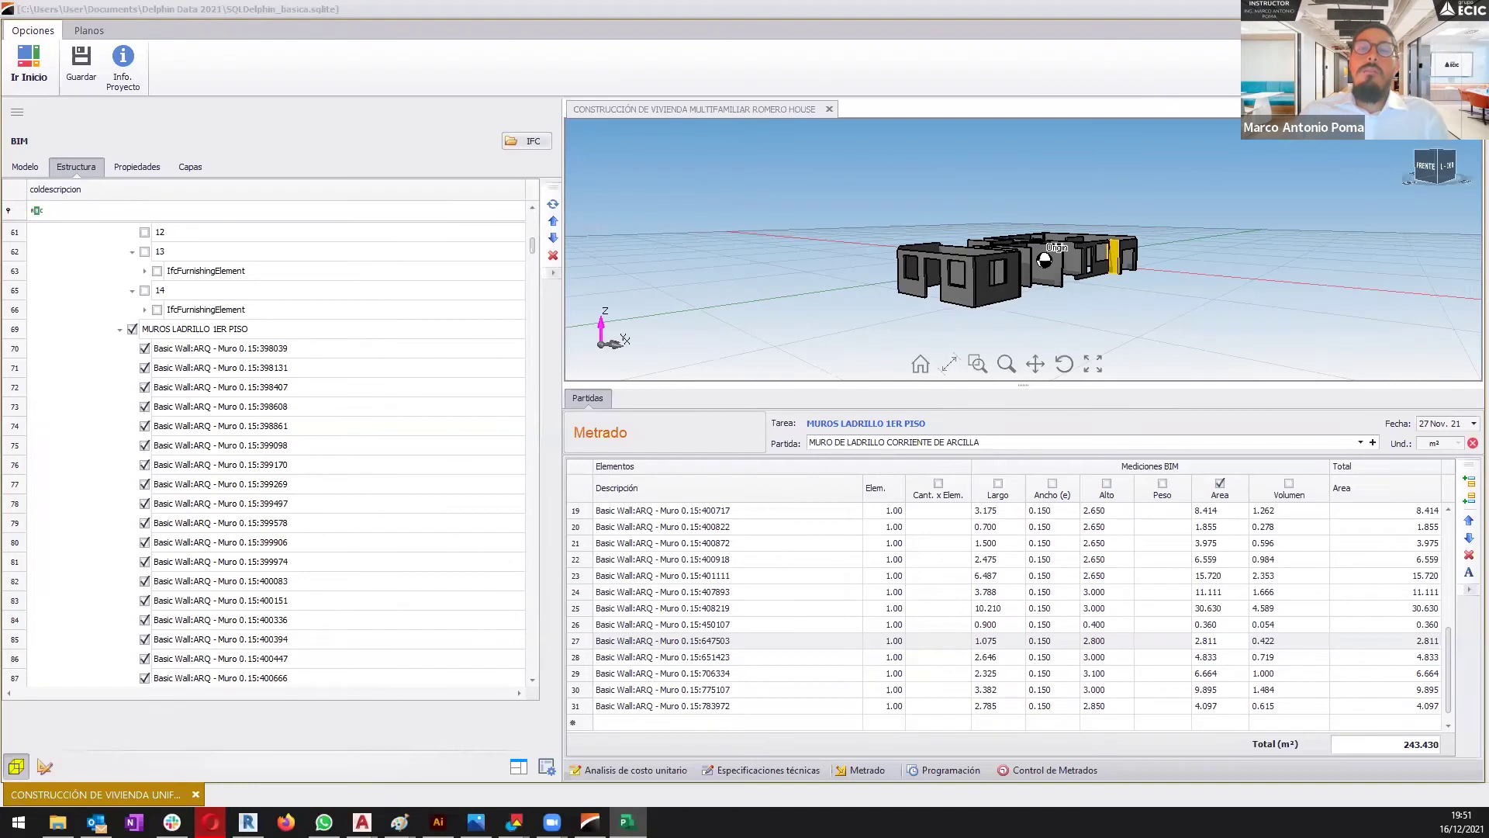
{"action": "key", "text": "alt+Tab"}
{"action": "scroll", "coordinate": [922, 295], "scroll_direction": "down", "scroll_amount": 6}
{"action": "scroll", "coordinate": [922, 295], "scroll_direction": "up", "scroll_amount": 6}
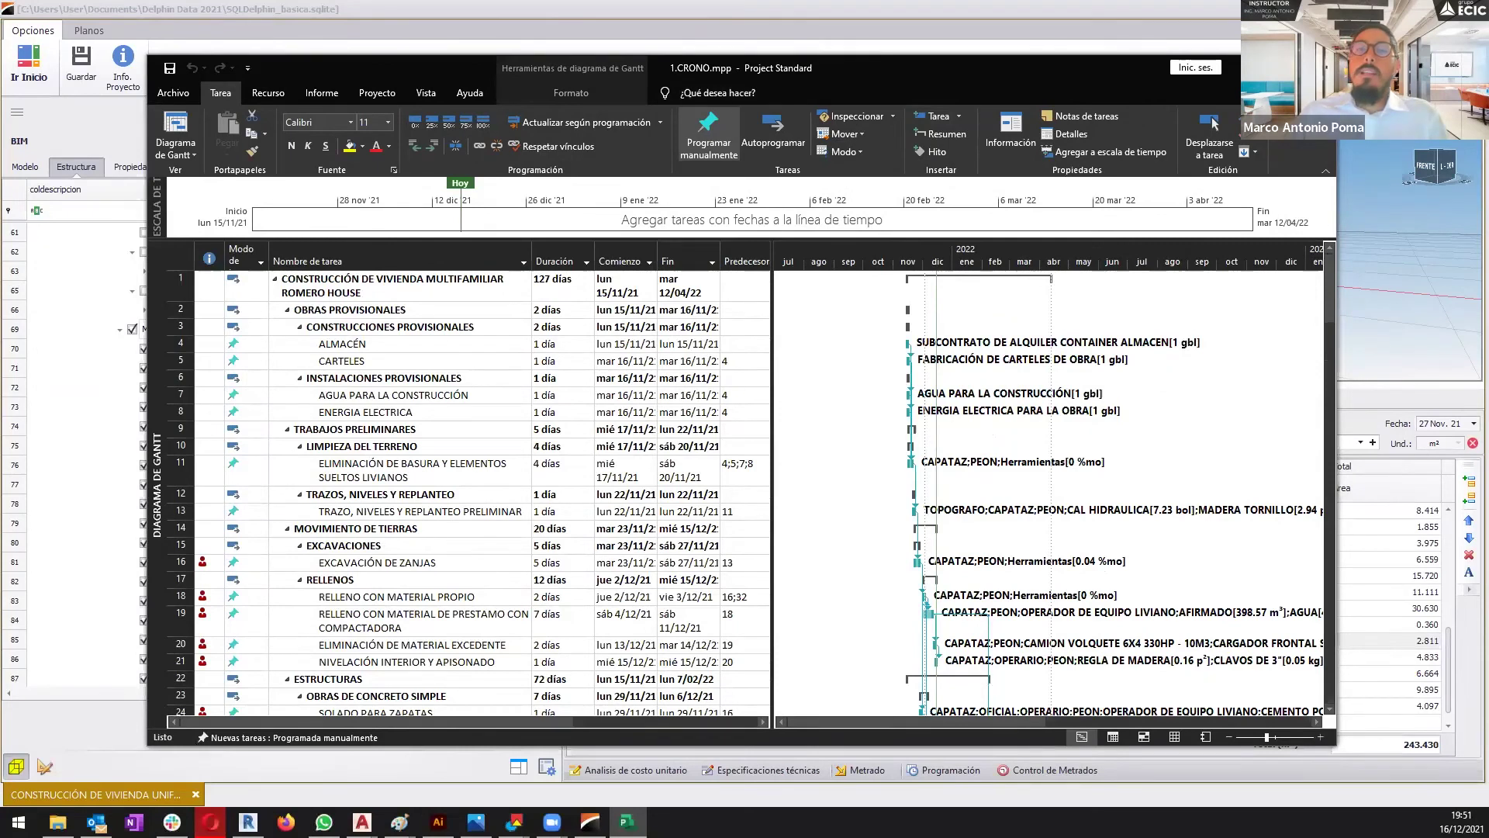
{"action": "key", "text": "alt+F4"}
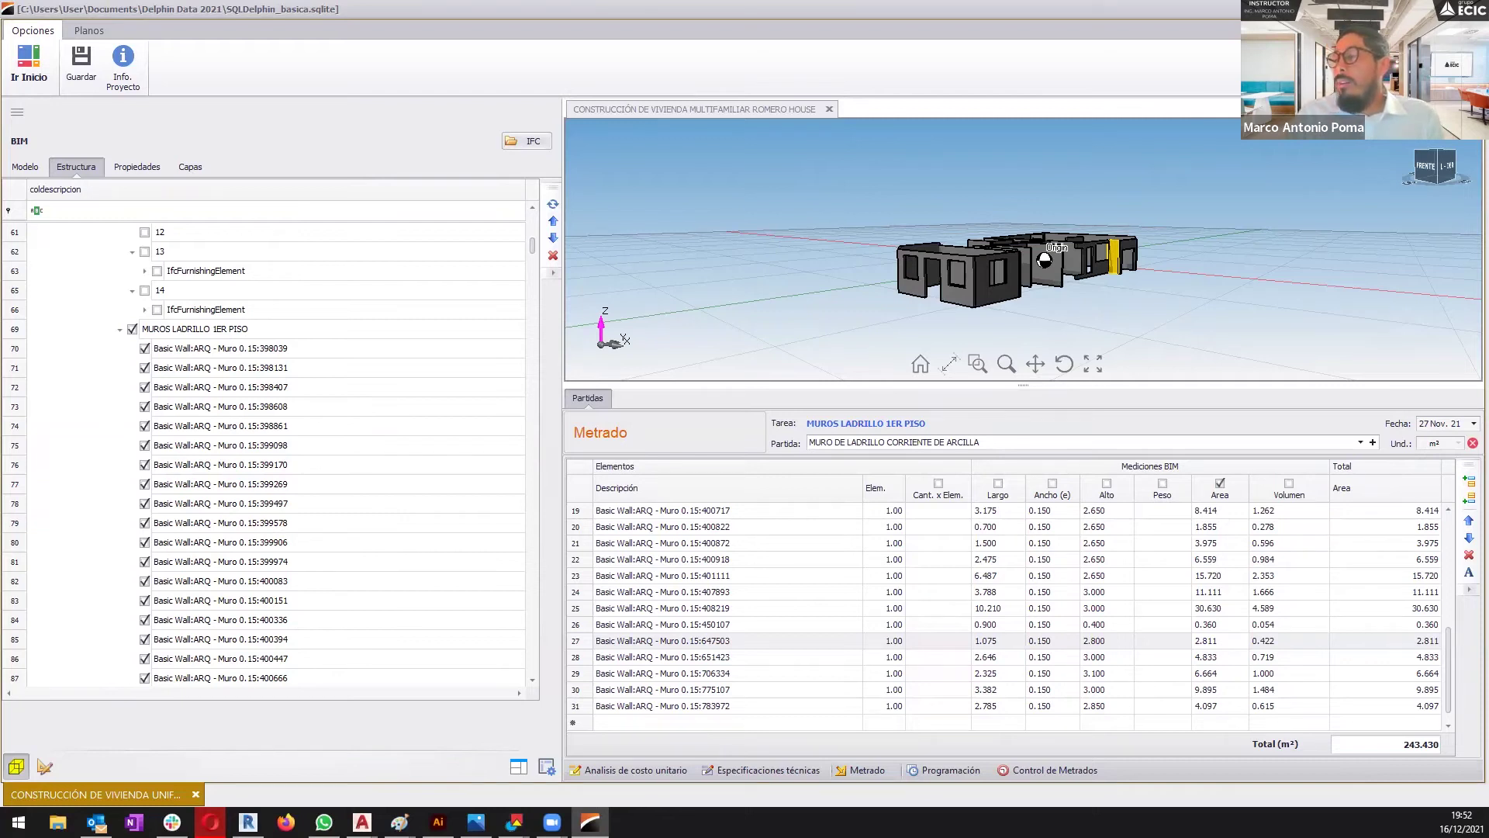
- Highlight wall Muro 0.15:398039 in the model, then collapse the MUROS LADRILLO 1ER PISO group and highlight all its walls
{"action": "left_click", "coordinate": [283, 349]}
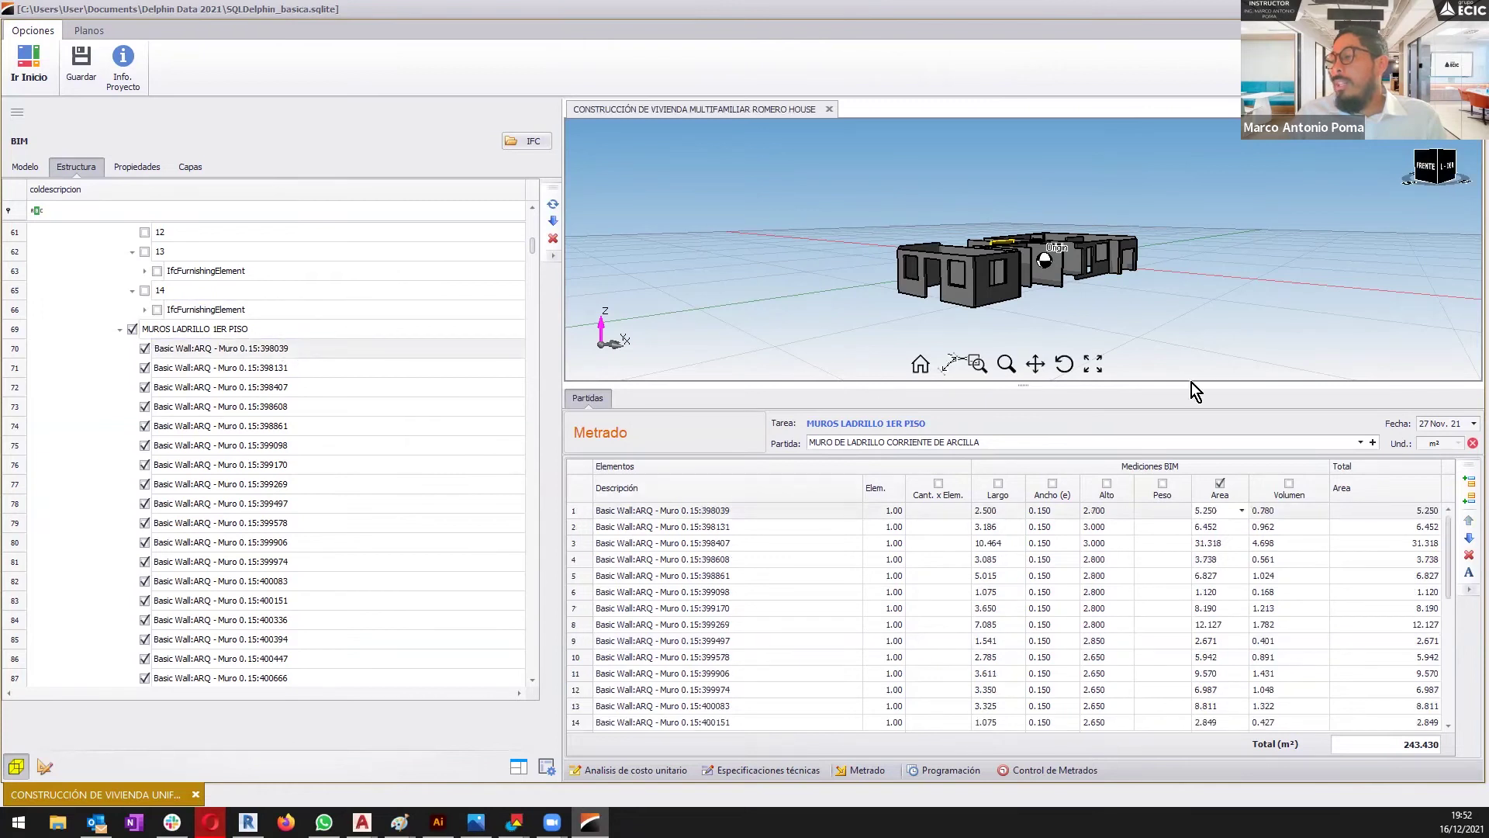
{"action": "left_click", "coordinate": [120, 330]}
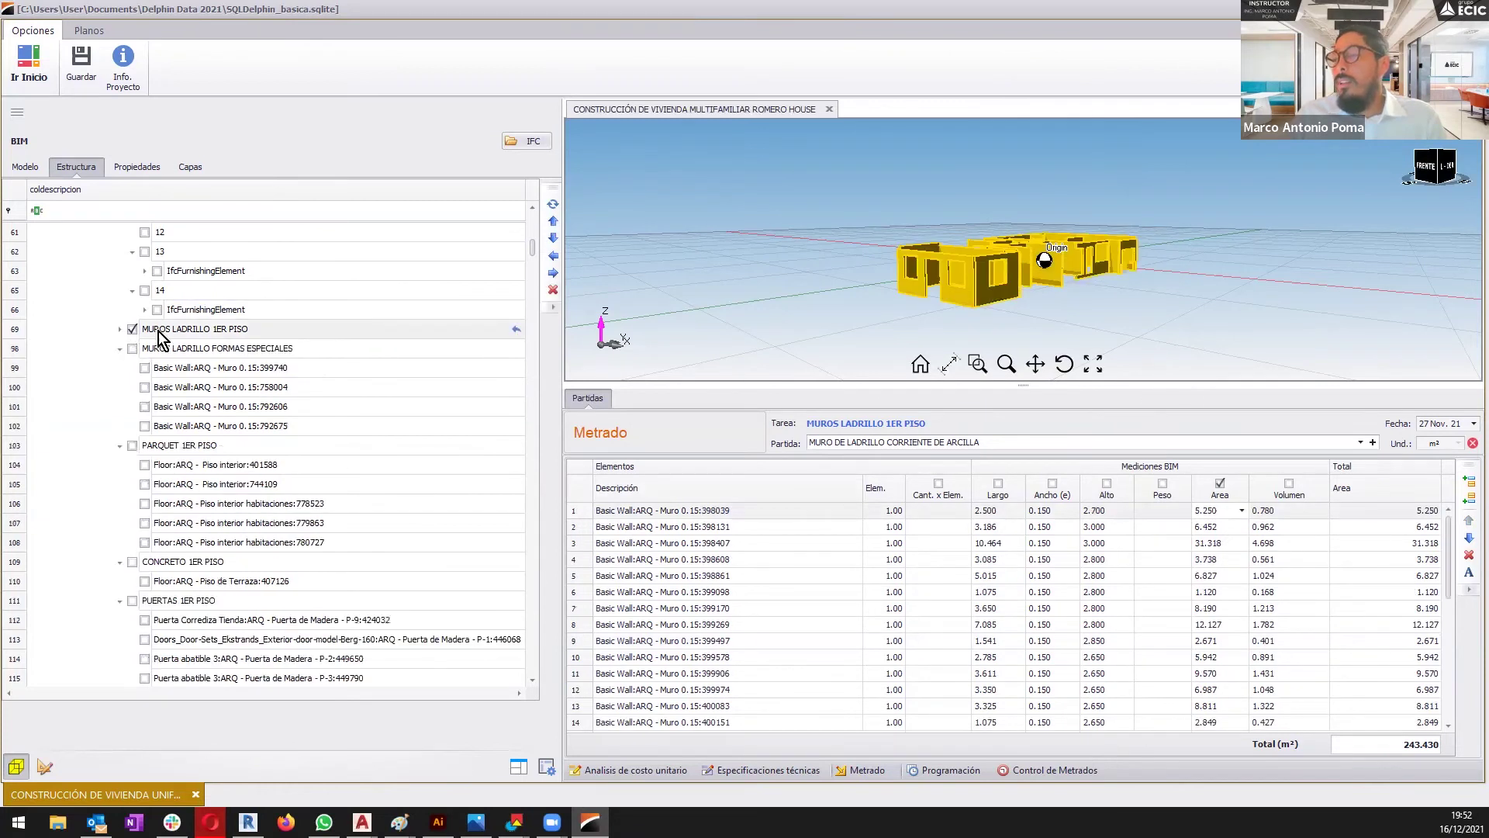
{"action": "scroll", "coordinate": [289, 375], "scroll_direction": "up", "scroll_amount": 3}
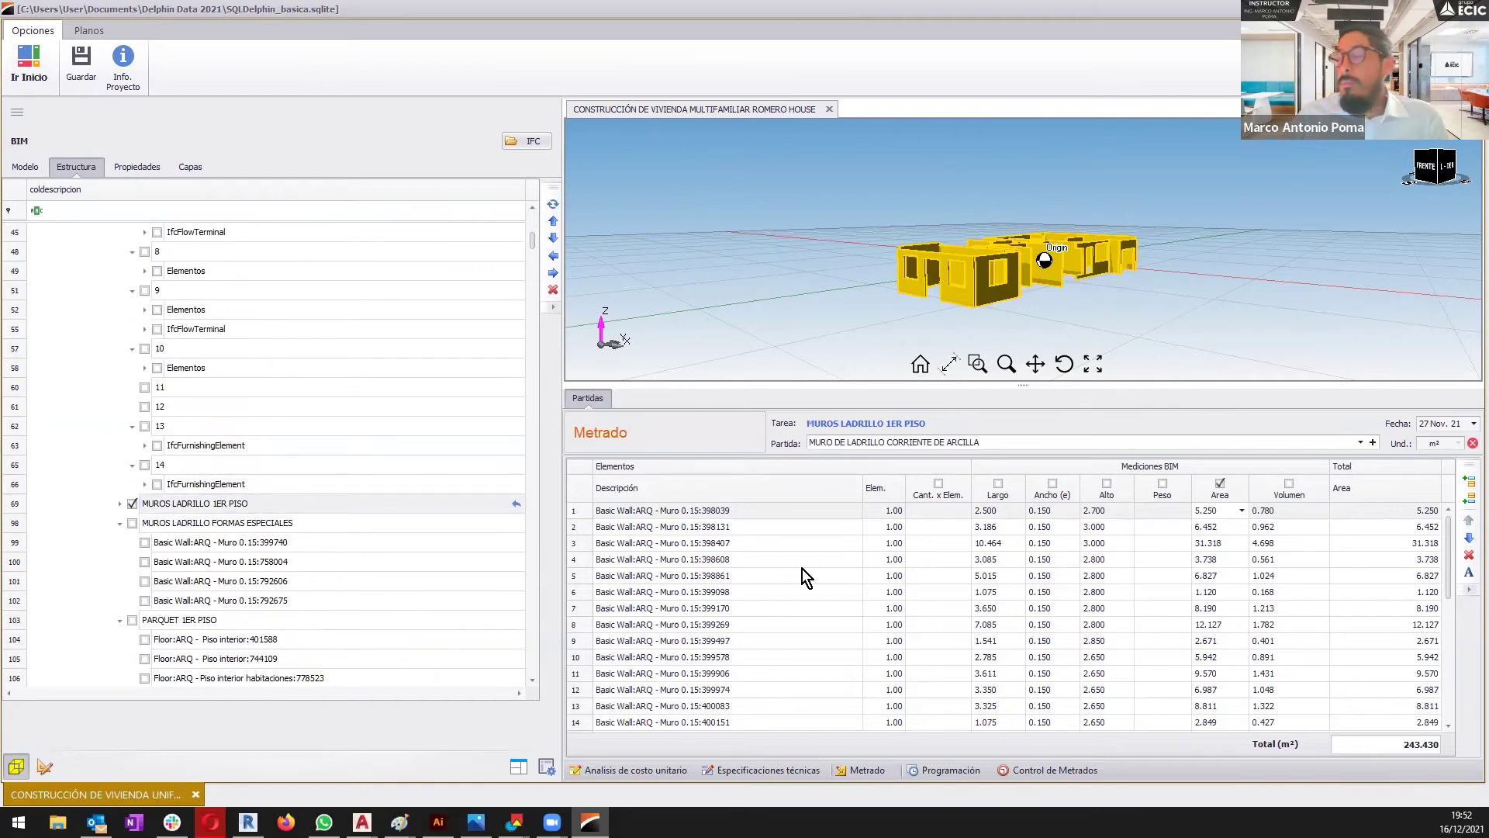
- Assign the NetSideArea property as the Area measurement of wall Muro 0.15:398039 in the metrado
{"action": "left_click", "coordinate": [1239, 512]}
{"action": "left_click", "coordinate": [1241, 510]}
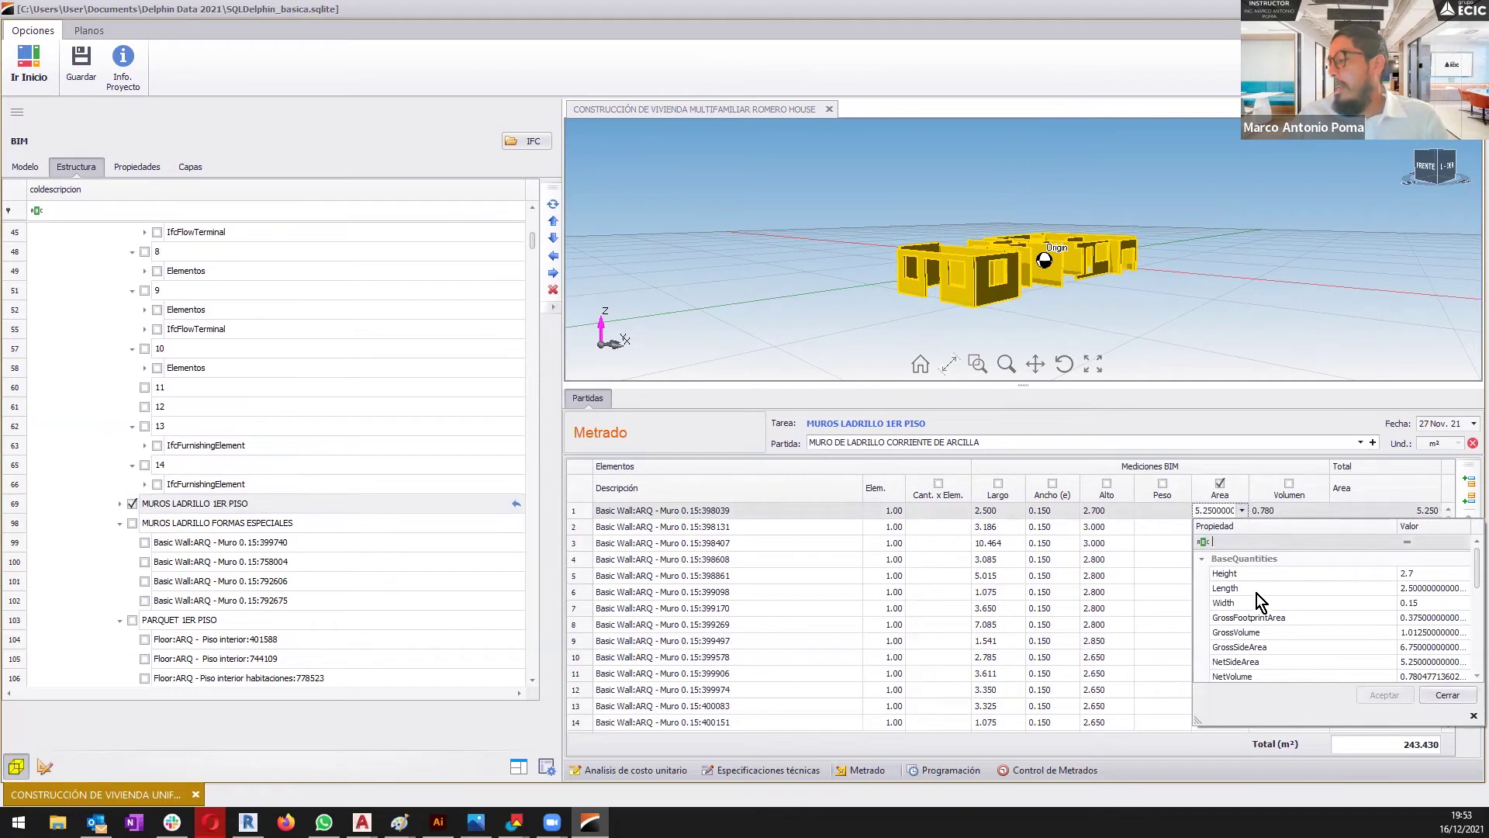
{"action": "left_click", "coordinate": [1284, 664]}
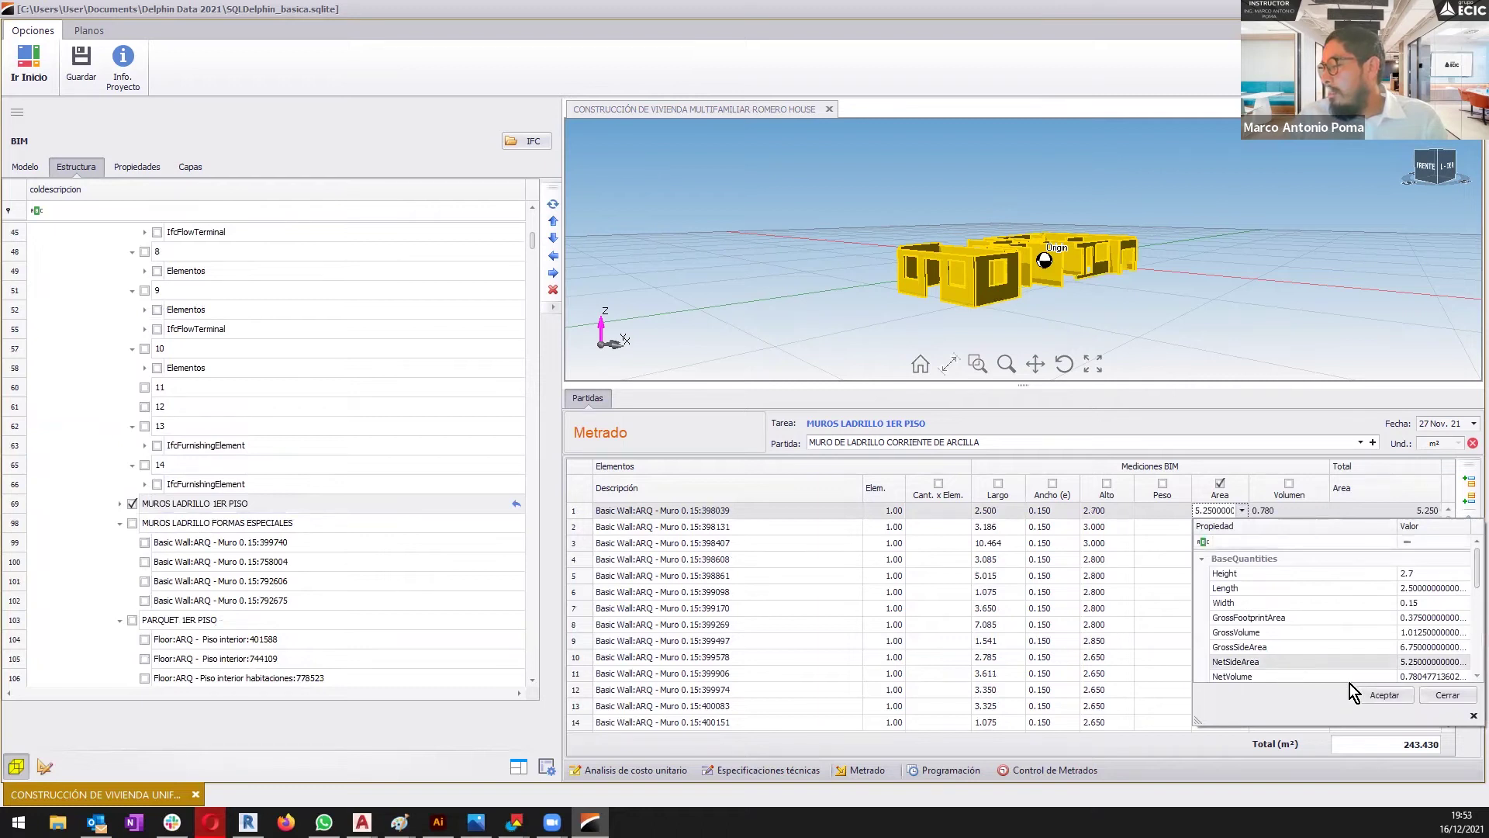
{"action": "left_click", "coordinate": [1374, 691]}
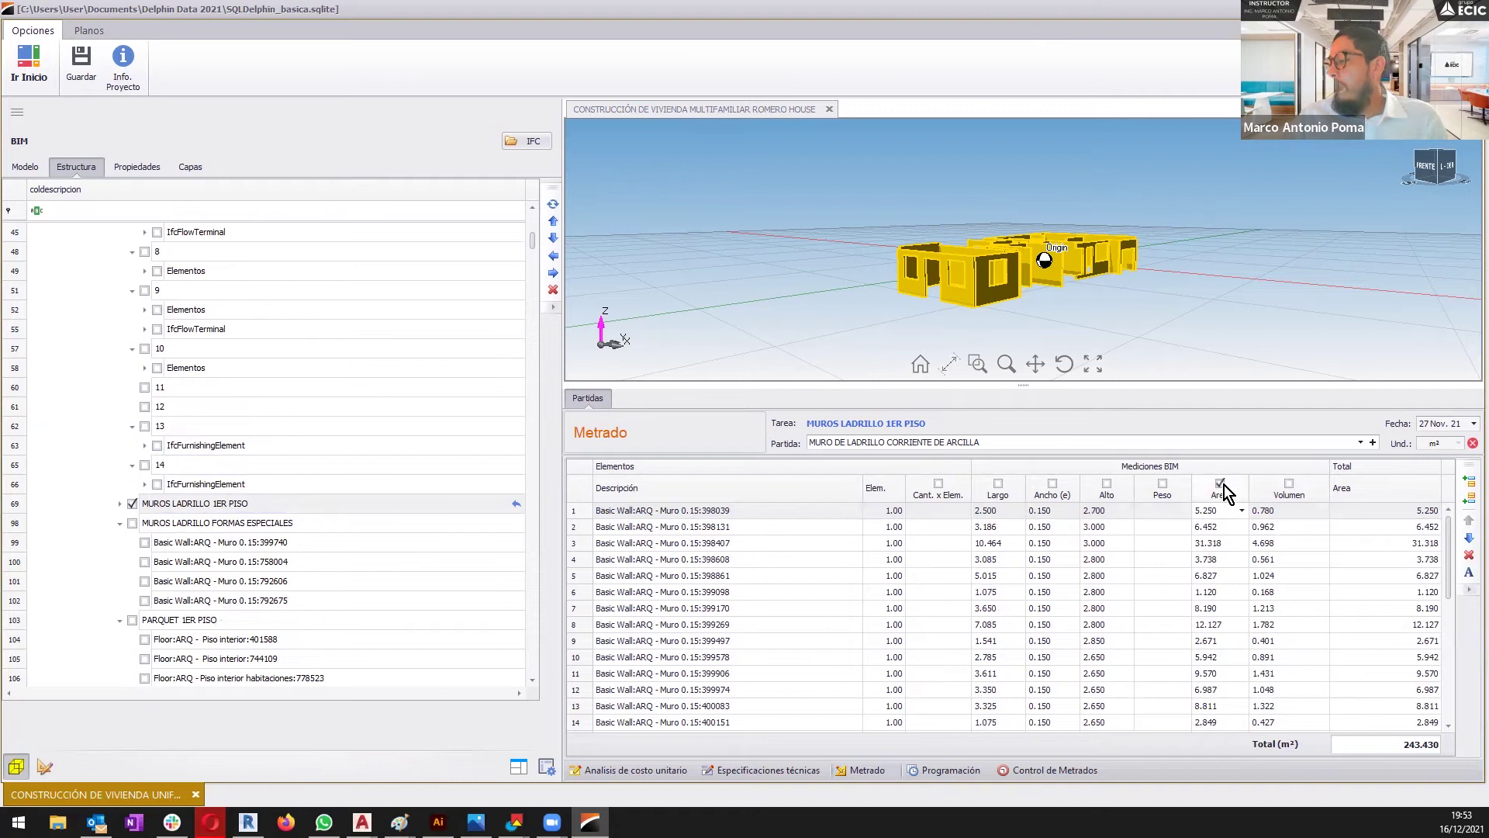
- Try calculating the wall metrado by Volumen, check it against the partida's unit, and restore Area as the measurement
{"action": "left_click", "coordinate": [1220, 483]}
{"action": "left_click", "coordinate": [1287, 484]}
{"action": "mouse_move", "coordinate": [1465, 443]}
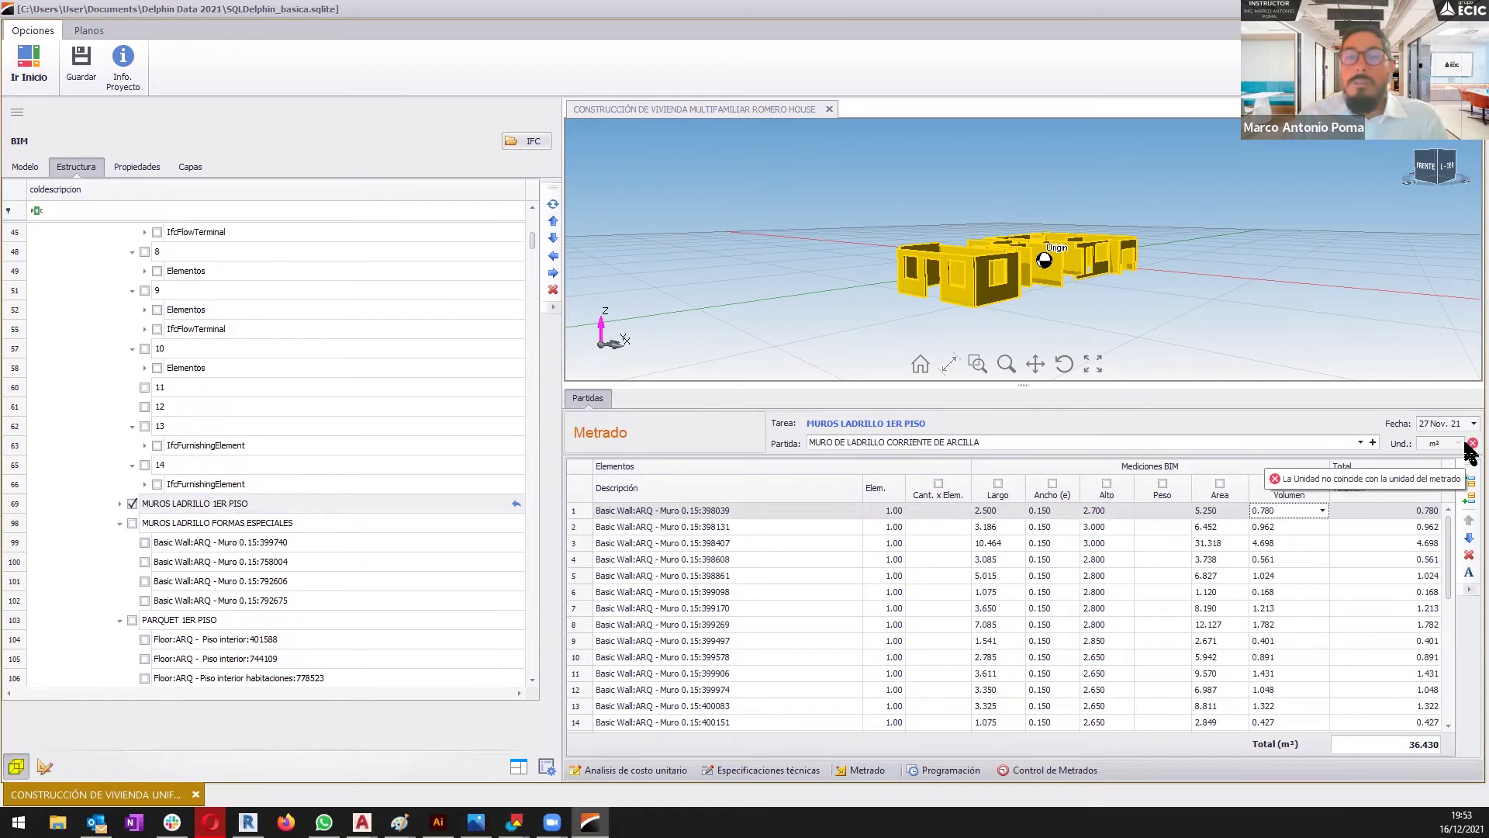
{"action": "left_click", "coordinate": [1289, 484]}
{"action": "left_click", "coordinate": [1219, 483]}
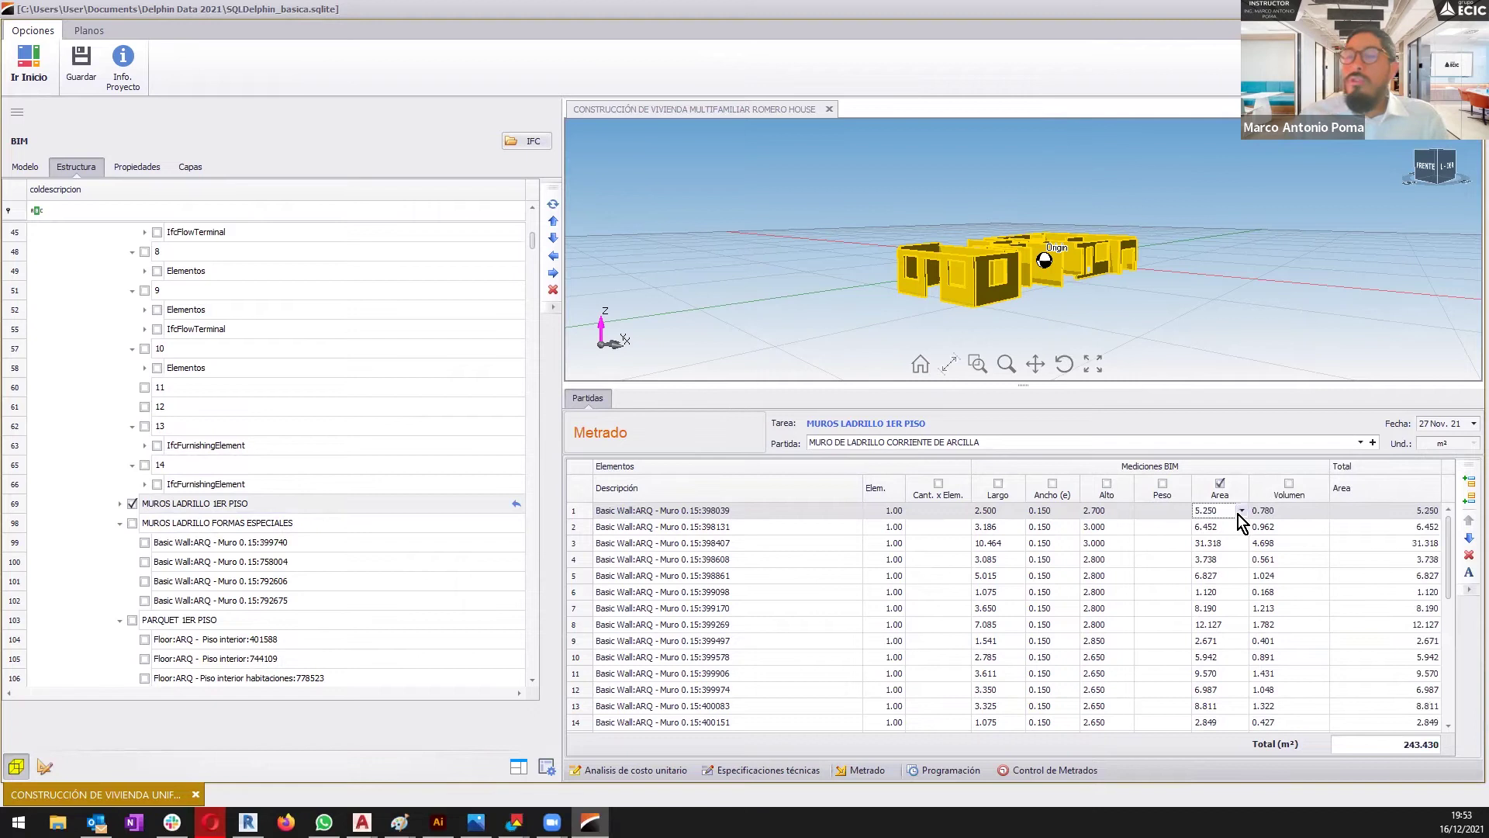
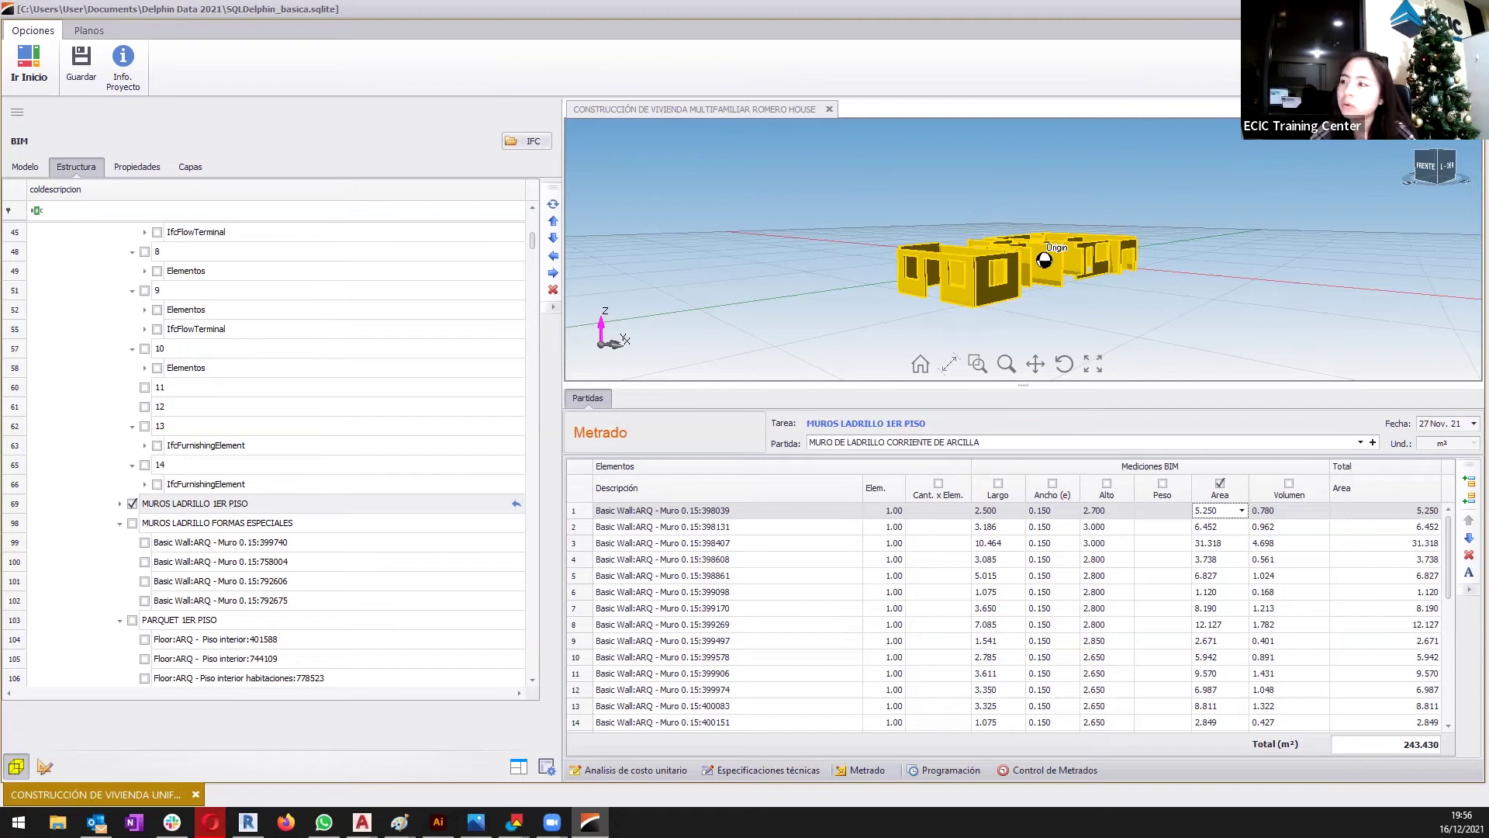
- Collapse Nivel 1+0.15 in the BIM structure and expand the IfcFurnishingElement group of ambiente 19 under Nivel 2 +2.85
{"action": "scroll", "coordinate": [376, 454], "scroll_direction": "up", "scroll_amount": 7}
{"action": "scroll", "coordinate": [376, 454], "scroll_direction": "up", "scroll_amount": 1}
{"action": "scroll", "coordinate": [375, 455], "scroll_direction": "down", "scroll_amount": 2}
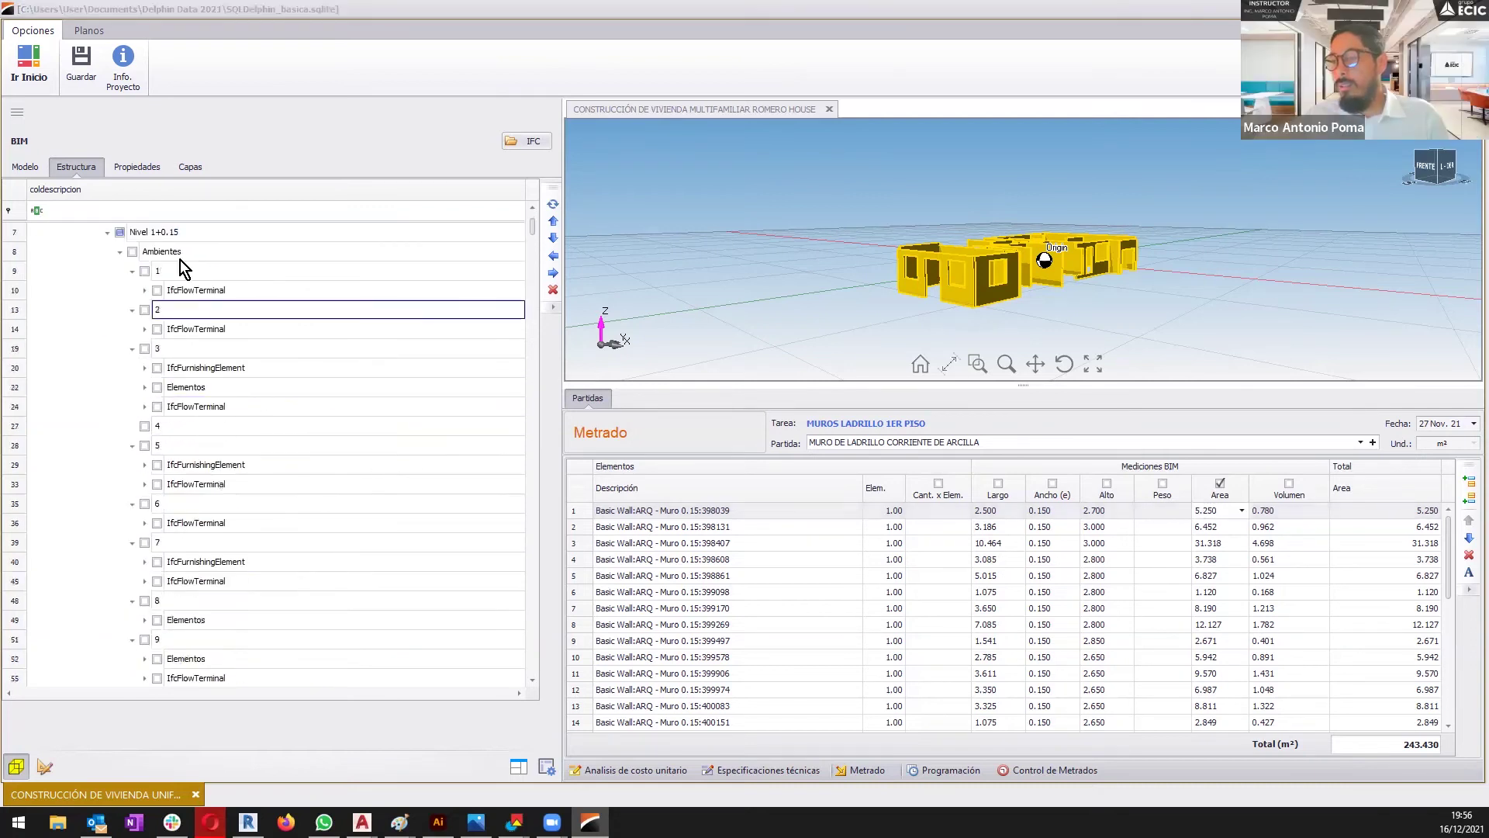
{"action": "left_click", "coordinate": [109, 233]}
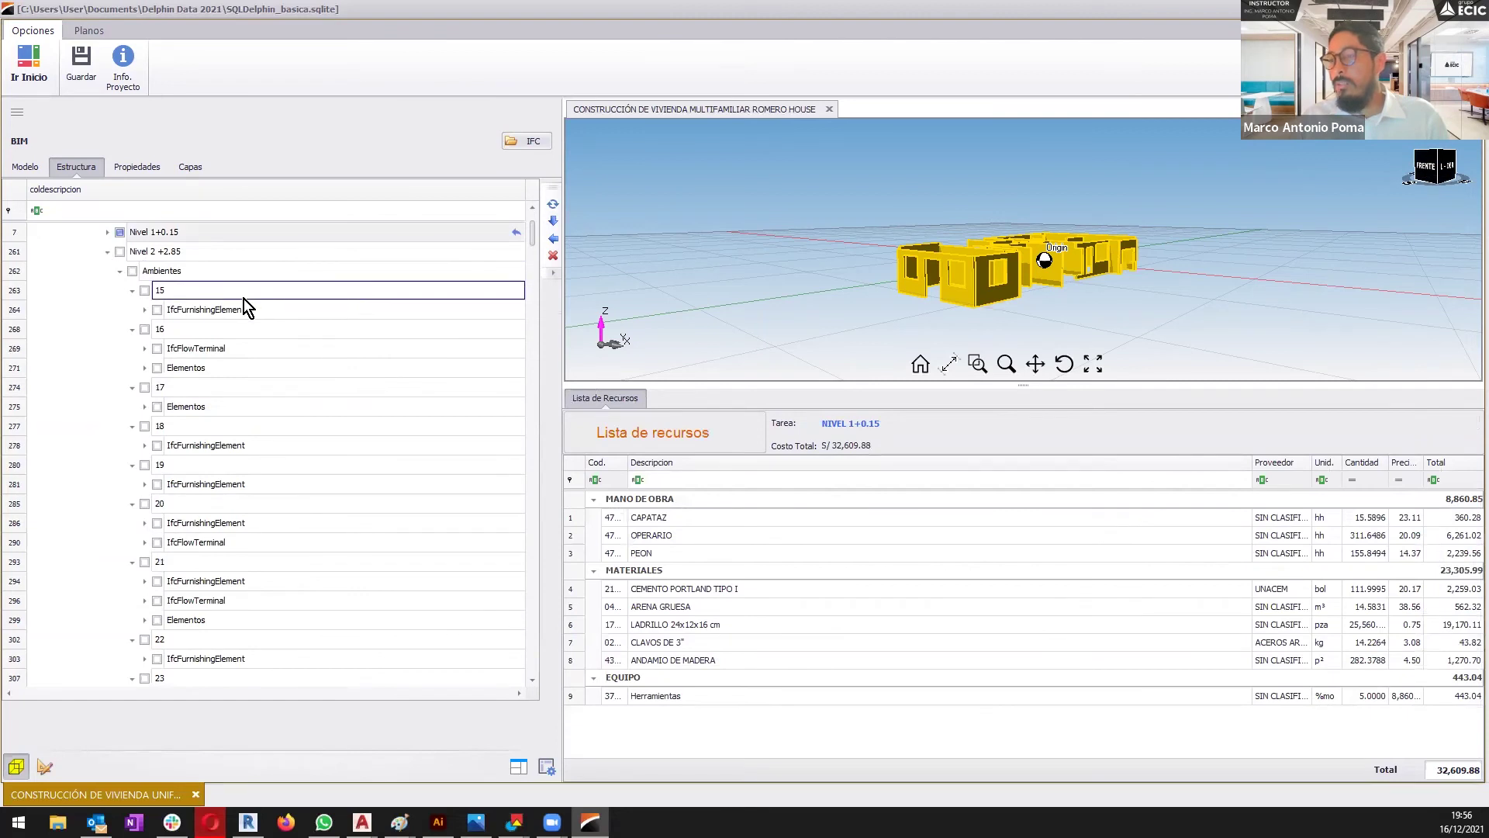
{"action": "scroll", "coordinate": [248, 341], "scroll_direction": "down", "scroll_amount": 6}
{"action": "scroll", "coordinate": [258, 384], "scroll_direction": "up", "scroll_amount": 4}
{"action": "left_click", "coordinate": [231, 374]}
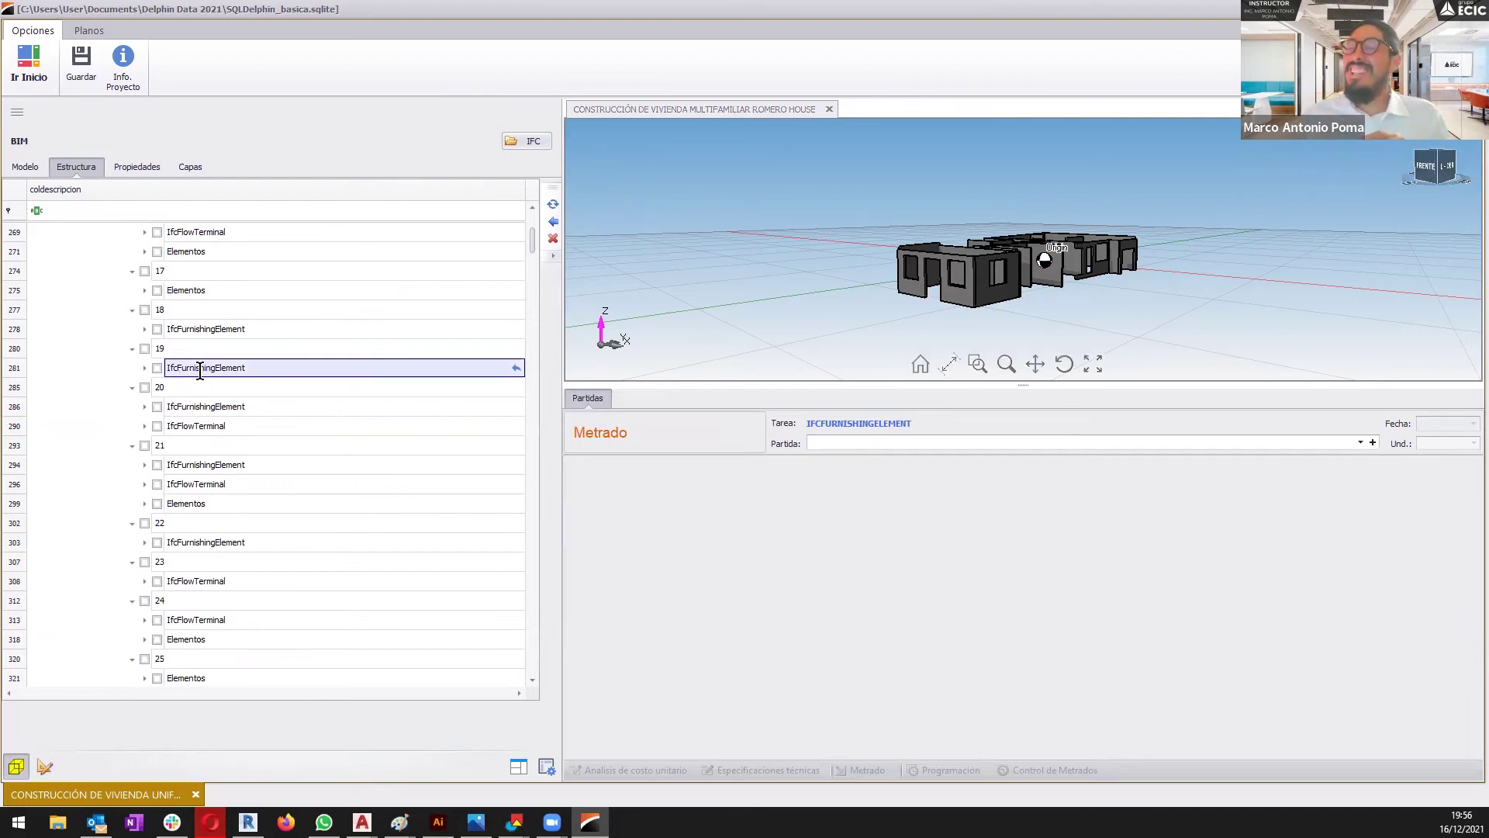
{"action": "left_click", "coordinate": [144, 368]}
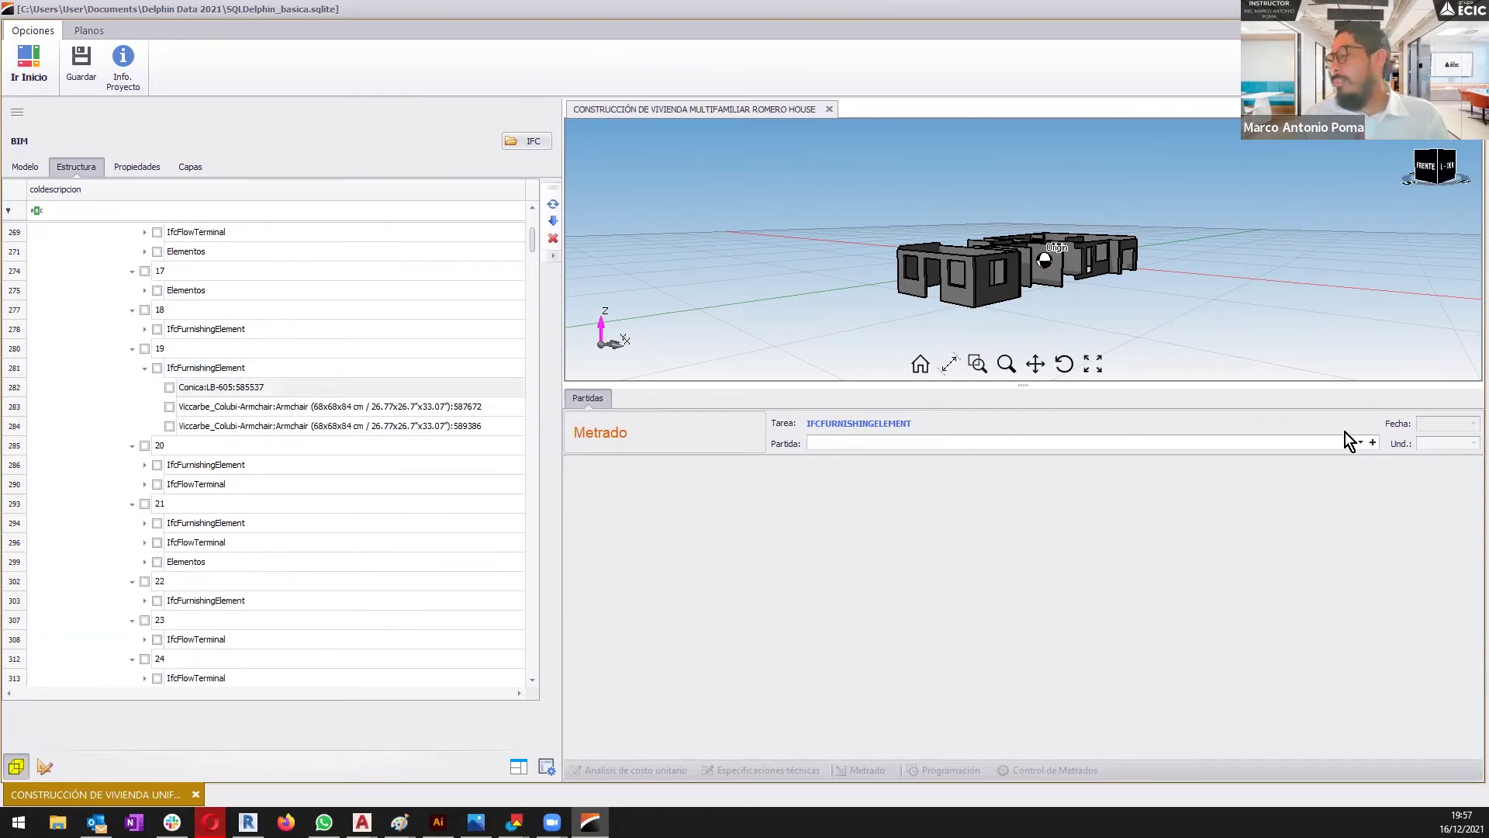
- Filter the cost list by description "TU" and assign BARANDA DE TUBO DE ALUMMINIO H=0.90 as the partida for ambiente 19's IfcFurnishingElement group
{"action": "left_click", "coordinate": [1371, 444]}
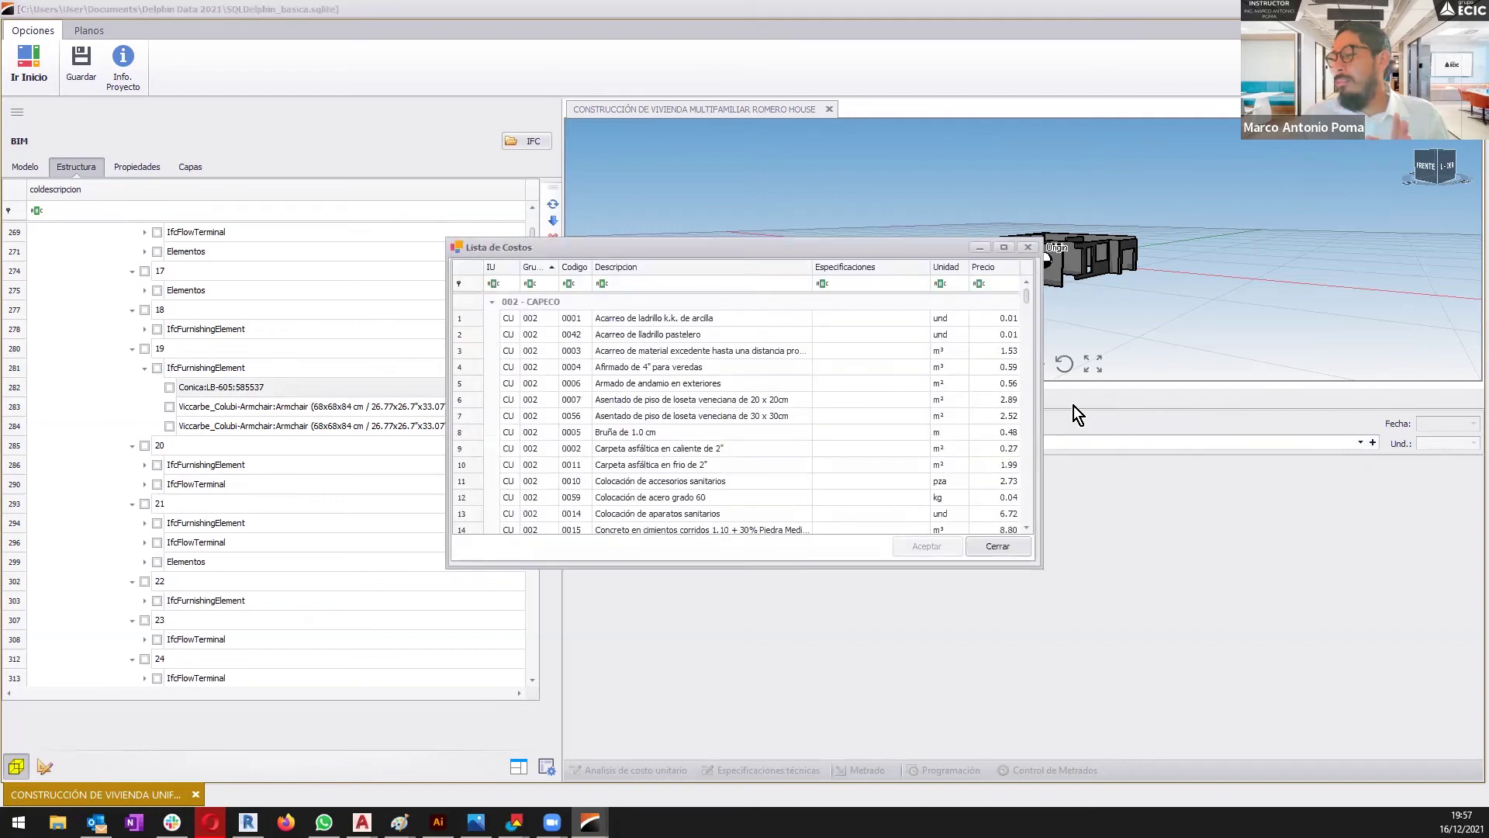
{"action": "scroll", "coordinate": [785, 434], "scroll_direction": "down", "scroll_amount": 11}
{"action": "left_click", "coordinate": [715, 283]}
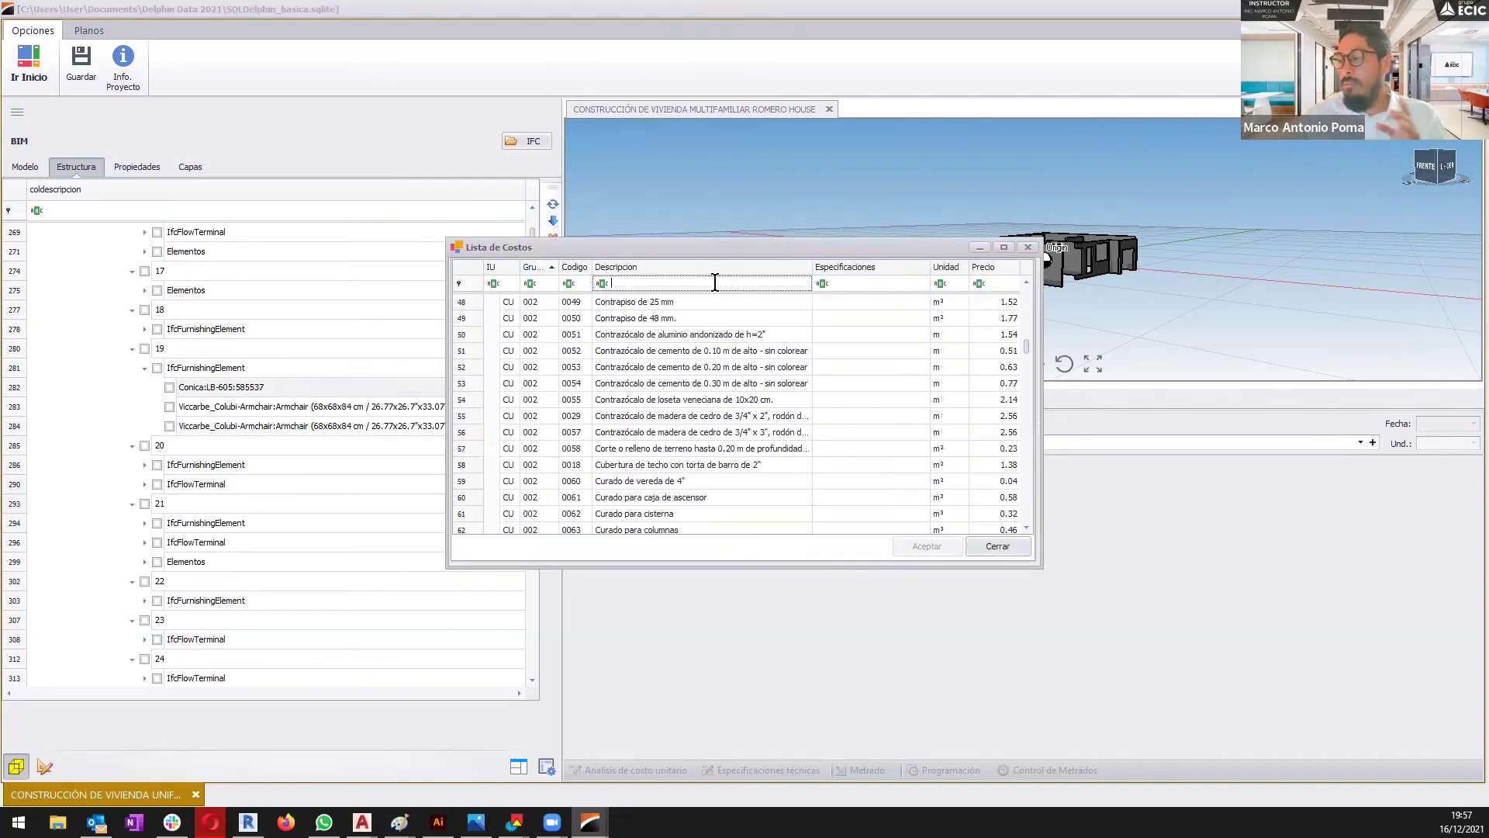
{"action": "type", "text": "TUBERÍA"}
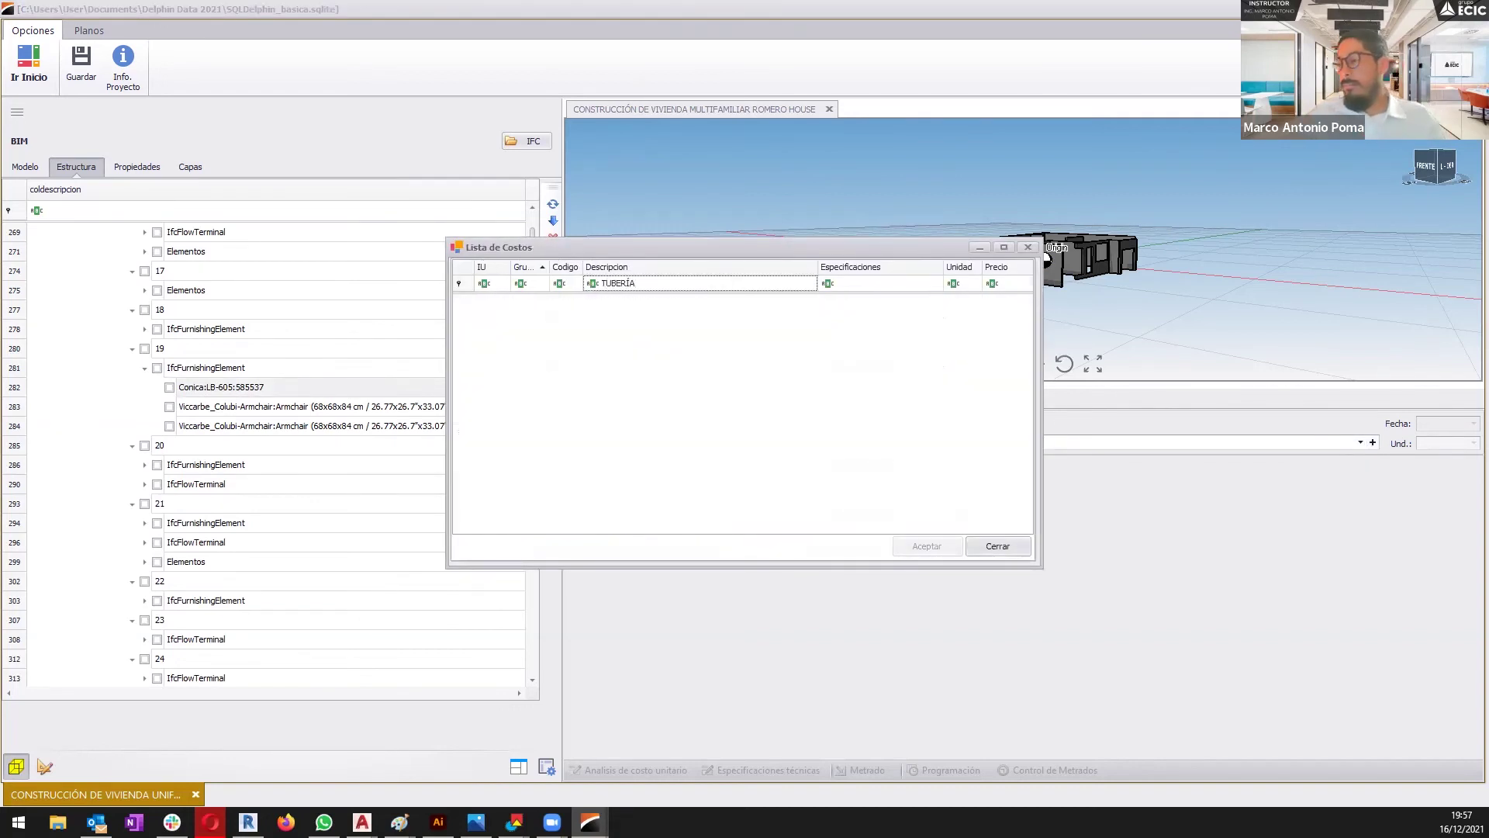
{"action": "key", "text": "BackSpace"}
{"action": "key", "text": "BackSpace"}
{"action": "key", "text": "BackSpace"}
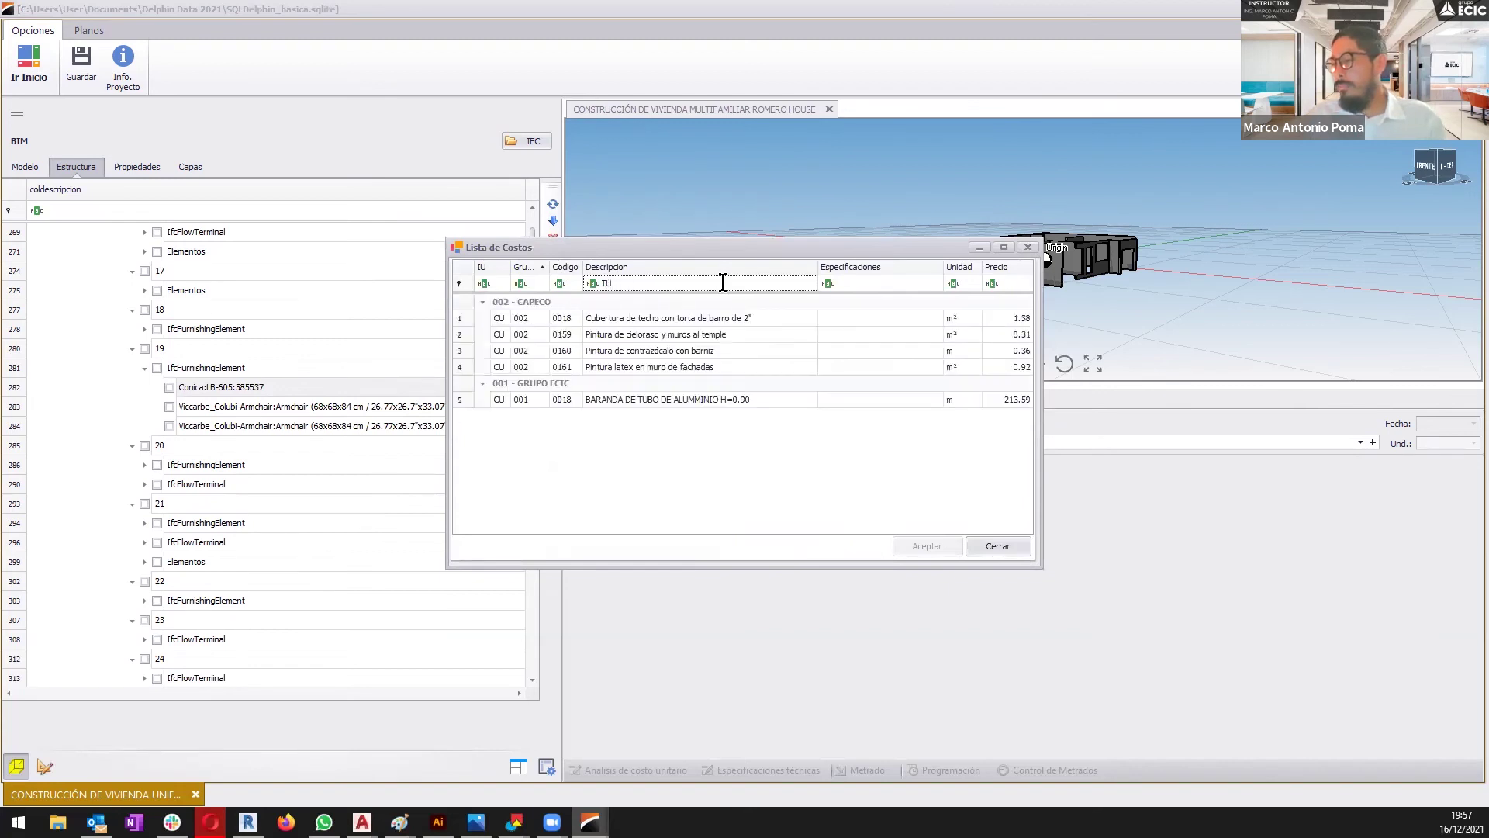
{"action": "key", "text": "BackSpace"}
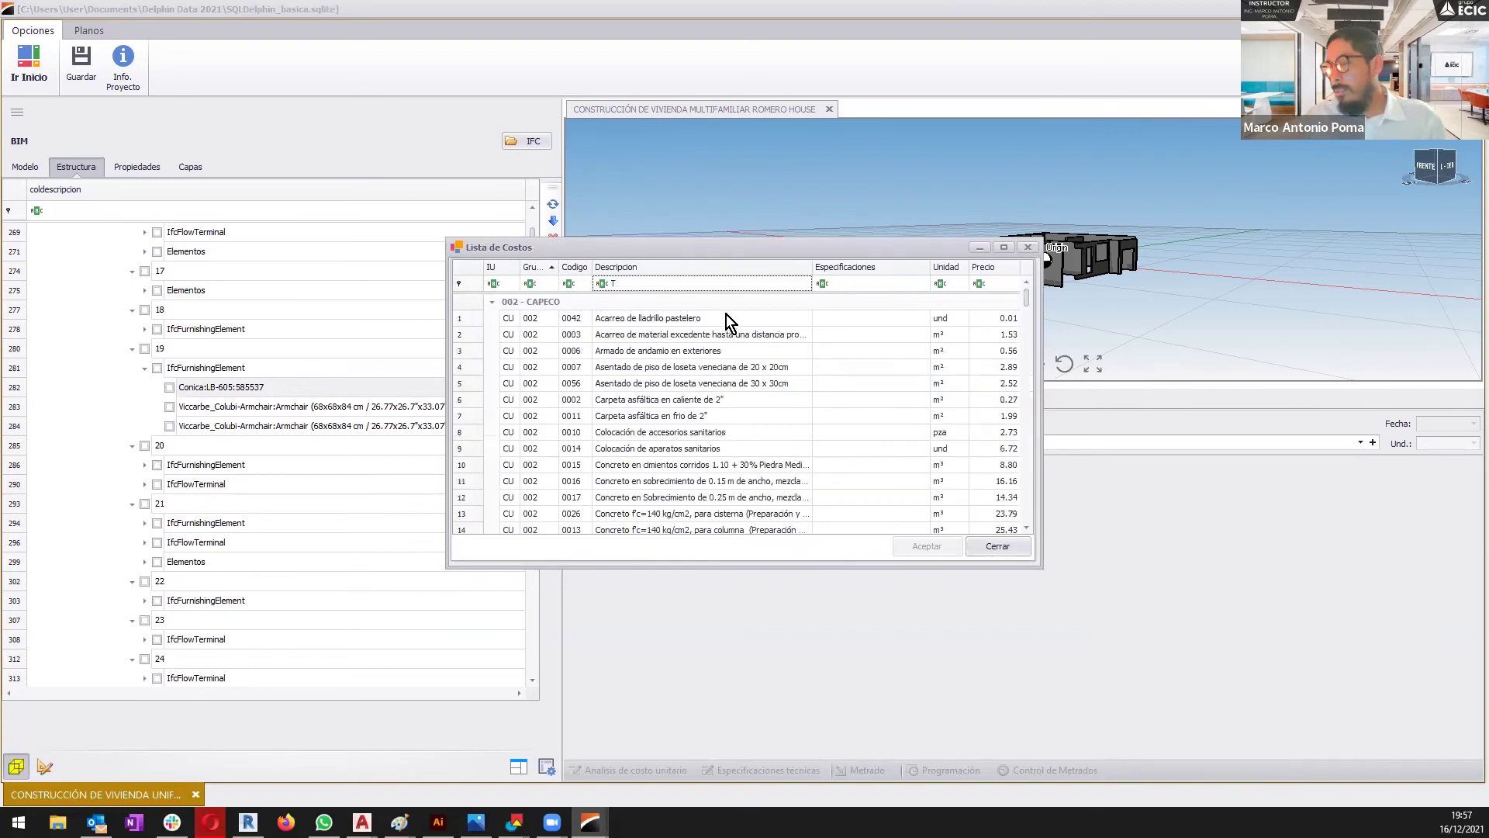
{"action": "type", "text": "U"}
{"action": "left_click", "coordinate": [707, 396]}
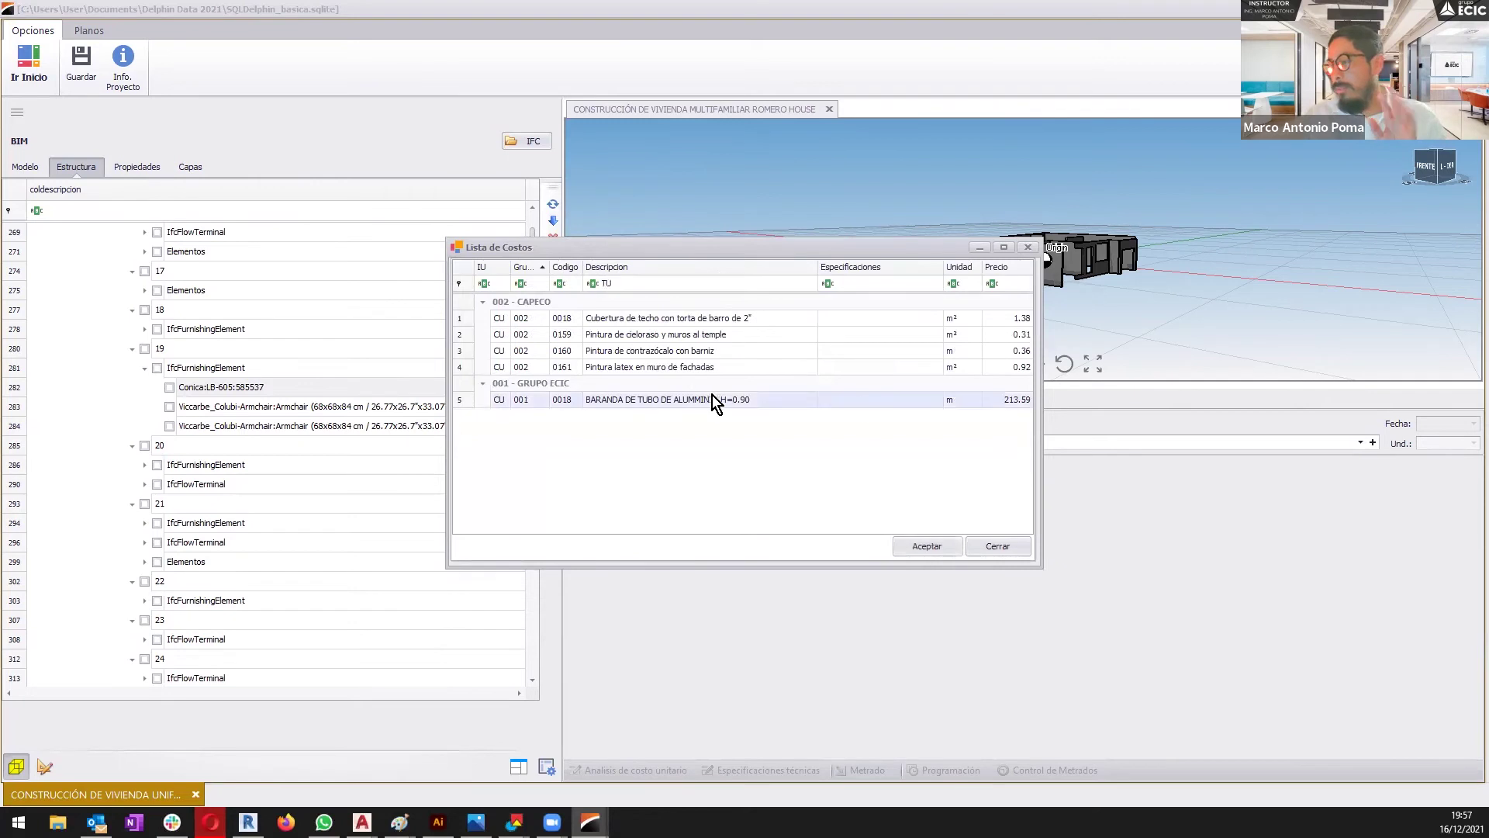
{"action": "left_click", "coordinate": [938, 548]}
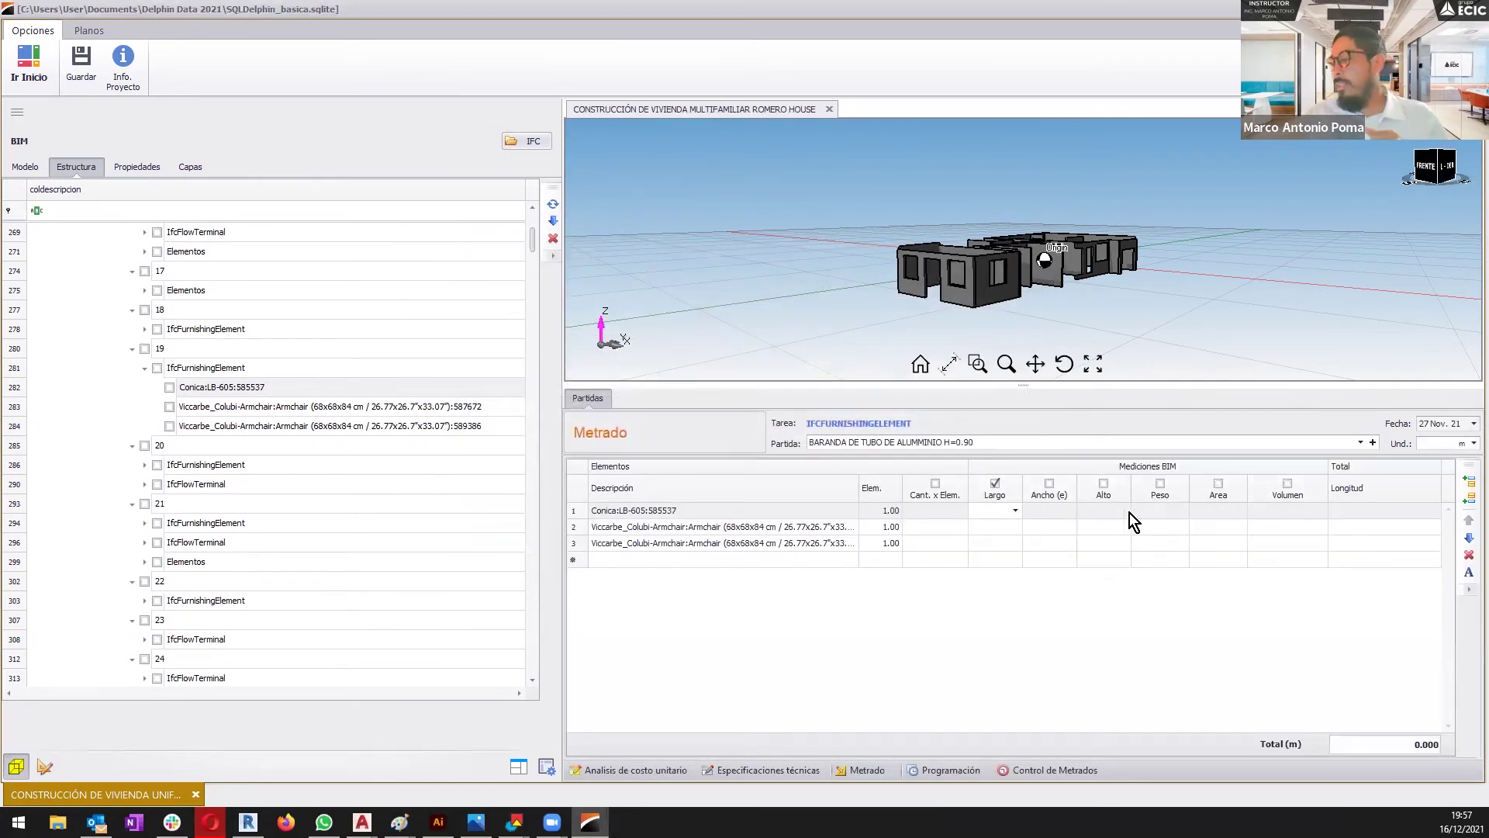
- Inspect the properties available for the Largo measurement of element Conica:LB-605:585537 and close the list without assigning one
{"action": "left_click", "coordinate": [1016, 512]}
{"action": "left_click", "coordinate": [1016, 512]}
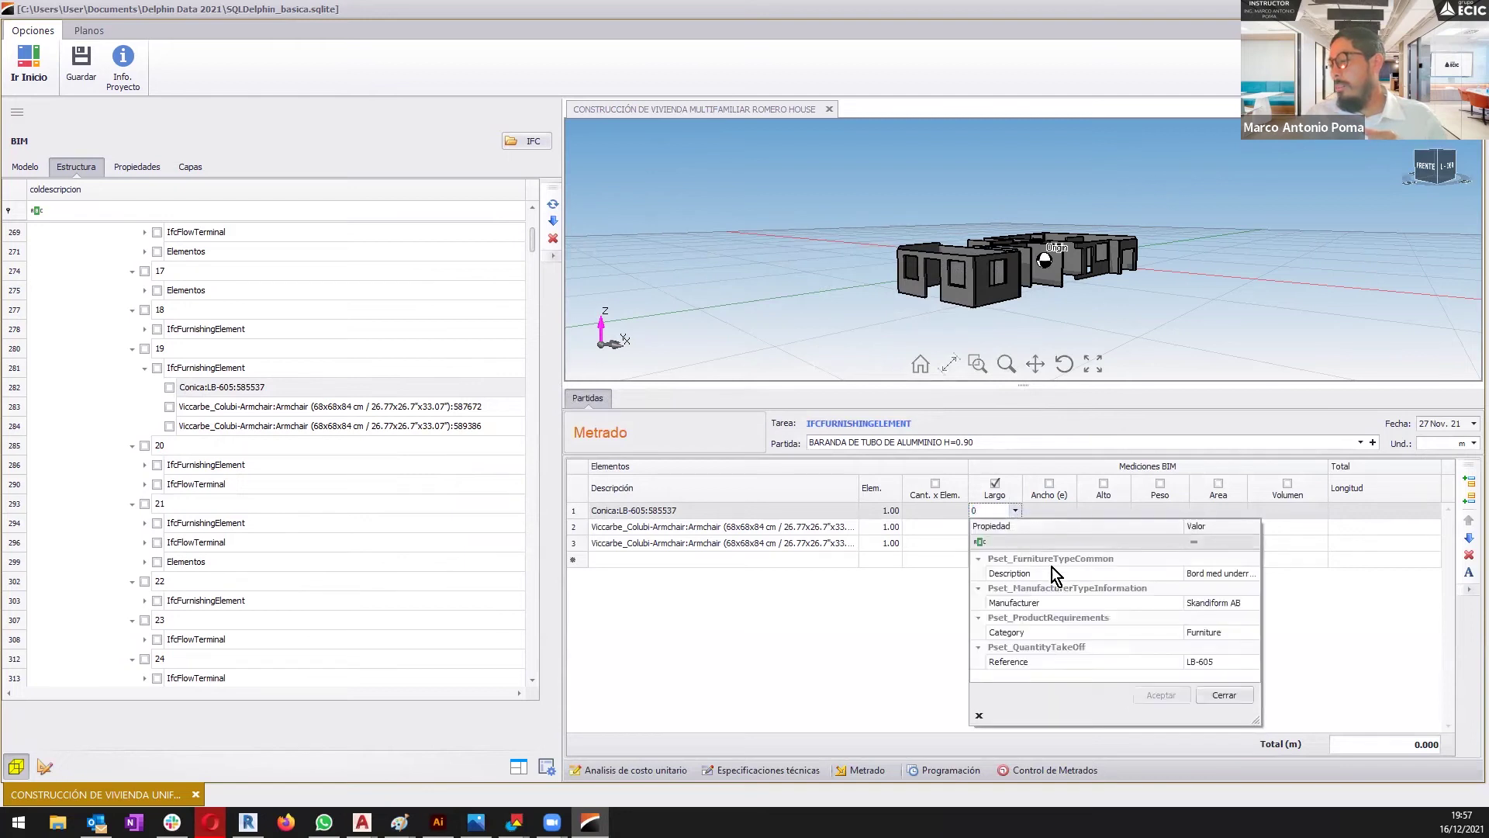
{"action": "left_click", "coordinate": [1031, 661]}
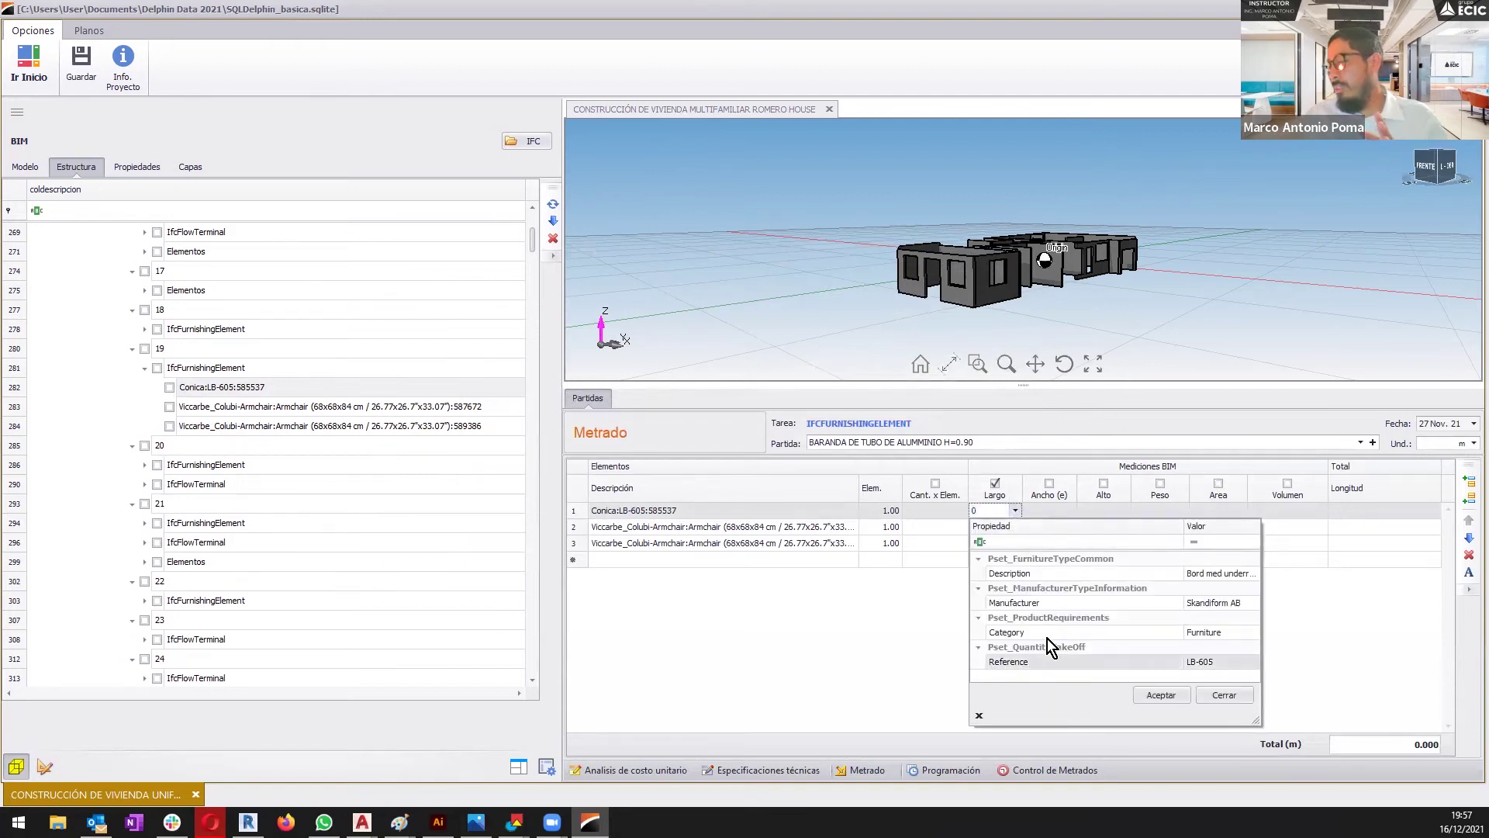
{"action": "left_click", "coordinate": [1222, 693]}
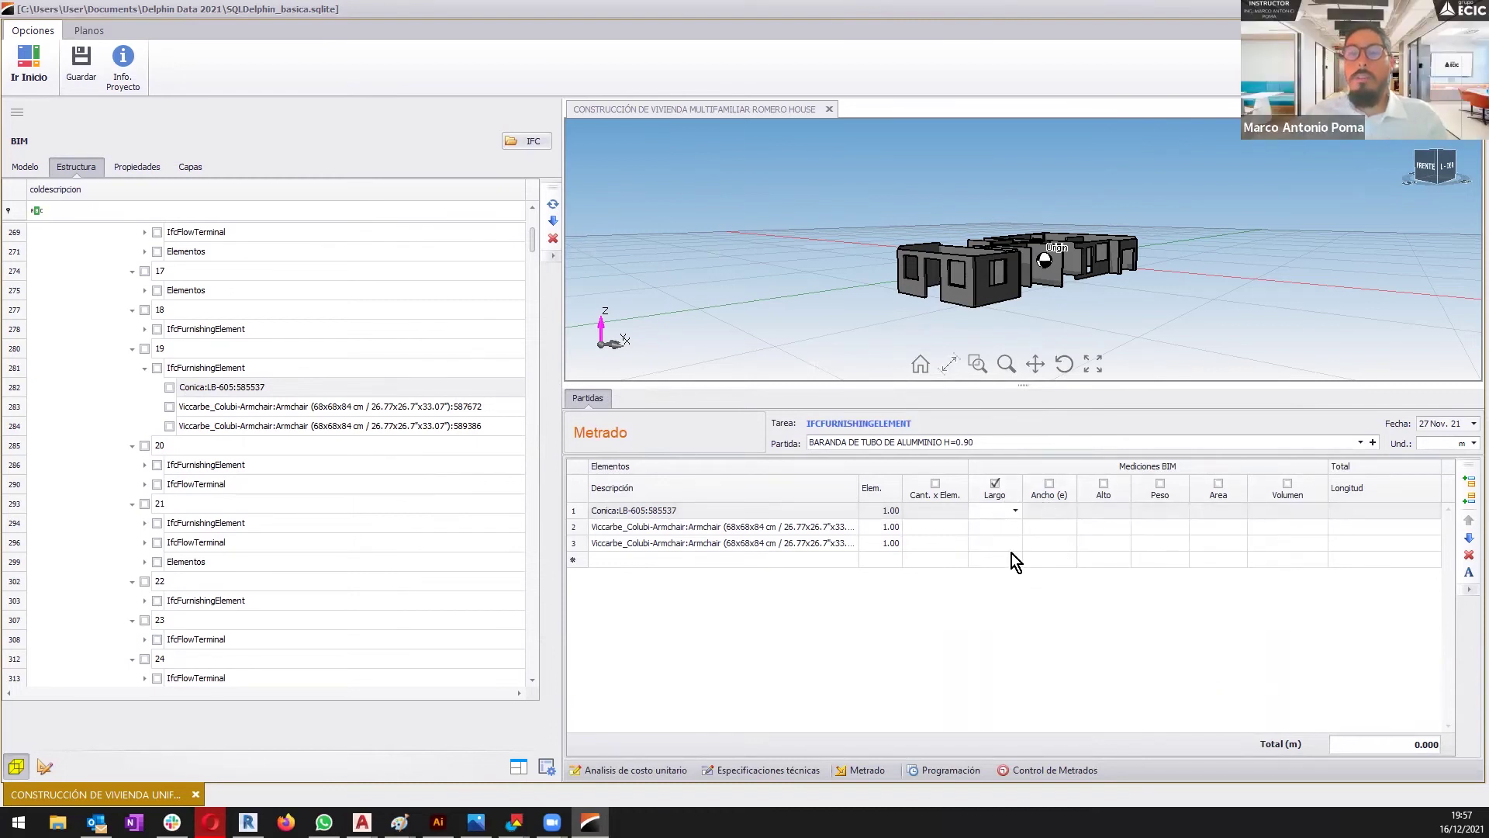
- Show the budget beside the BIM structure and select partida 1.3.2.1 RELLENO CON MATERIAL PROPIO and ambiente 19's IfcFurnishingElement group
{"action": "left_click", "coordinate": [512, 376]}
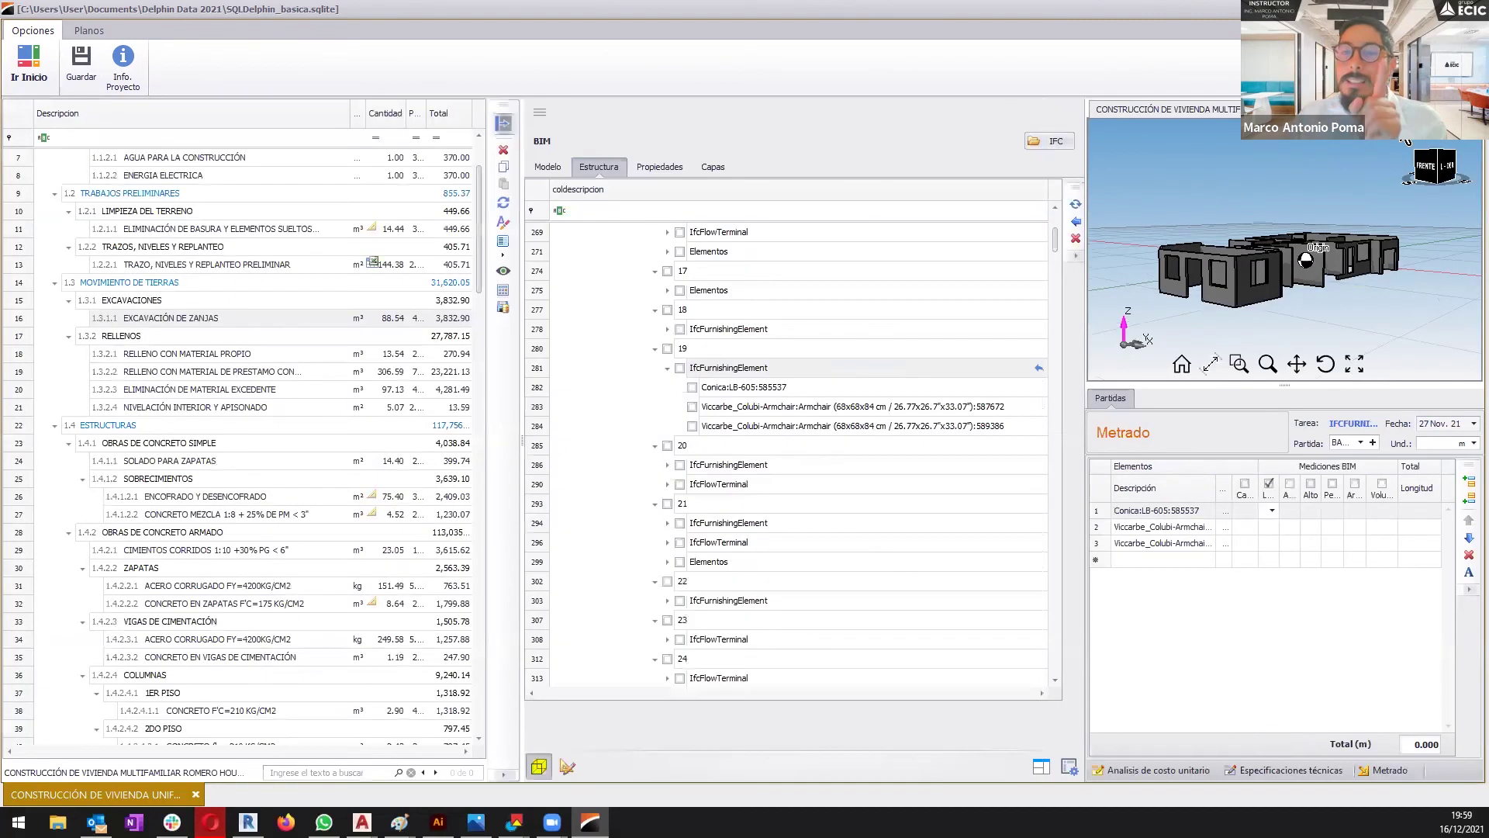
{"action": "scroll", "coordinate": [301, 320], "scroll_direction": "up", "scroll_amount": 2}
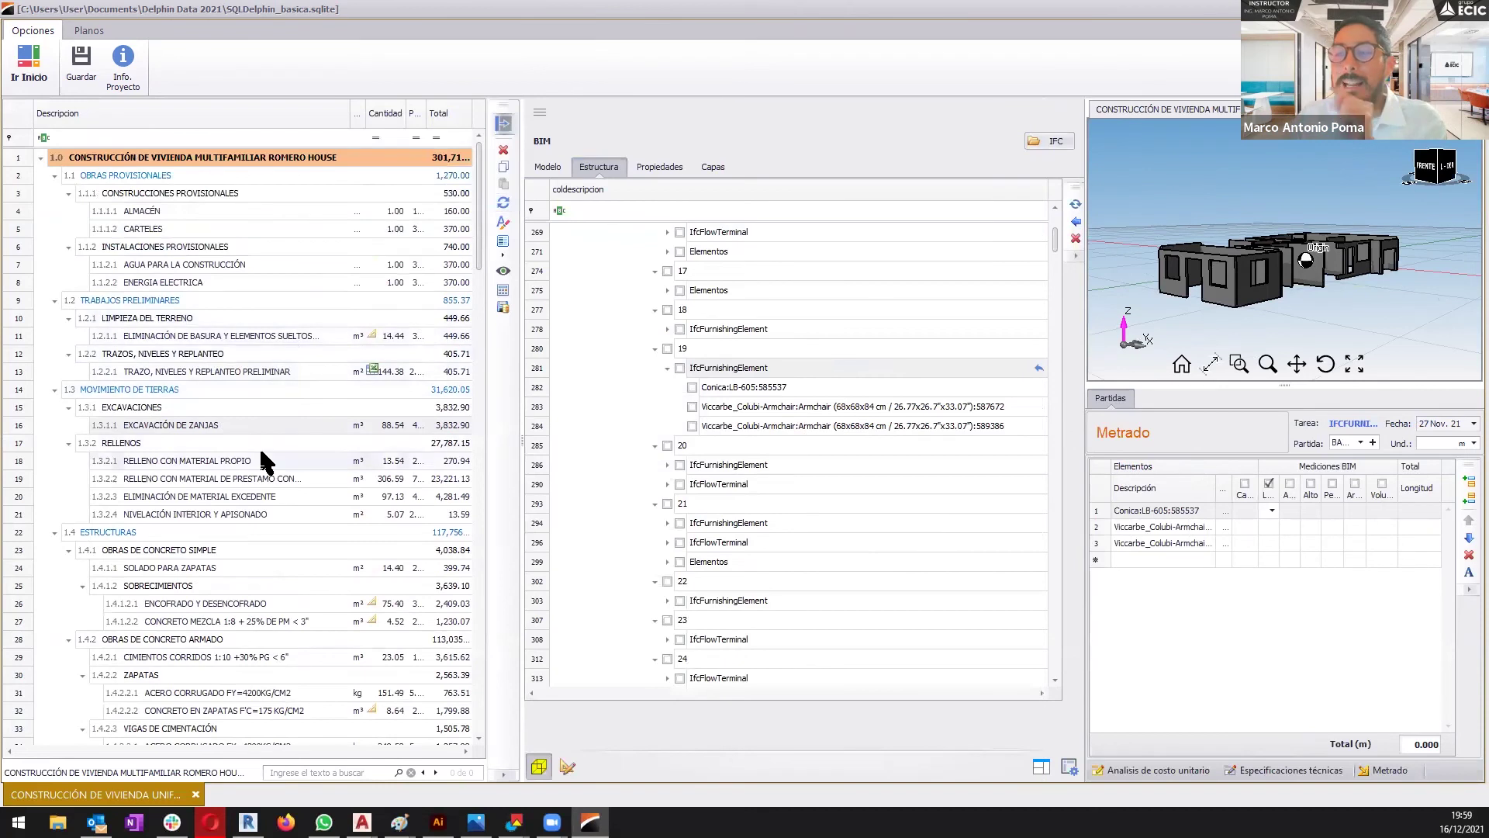
{"action": "left_click", "coordinate": [263, 460]}
{"action": "left_click", "coordinate": [1012, 370]}
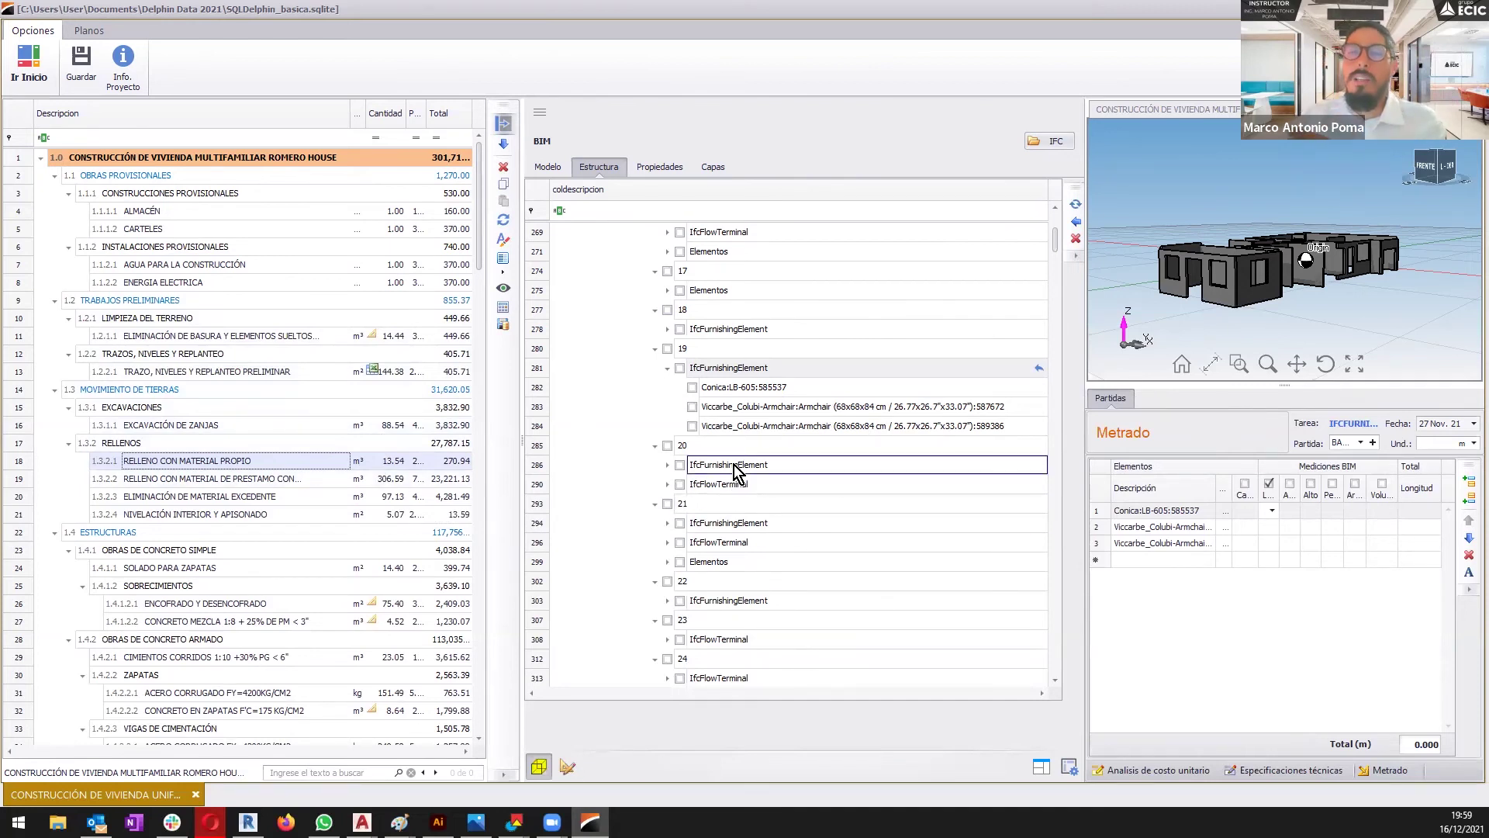
- Open the EJEMPLO project from the project list and return to the IfcFurnishingElement group of ambiente 19 in the housing project
{"action": "left_click", "coordinate": [28, 63]}
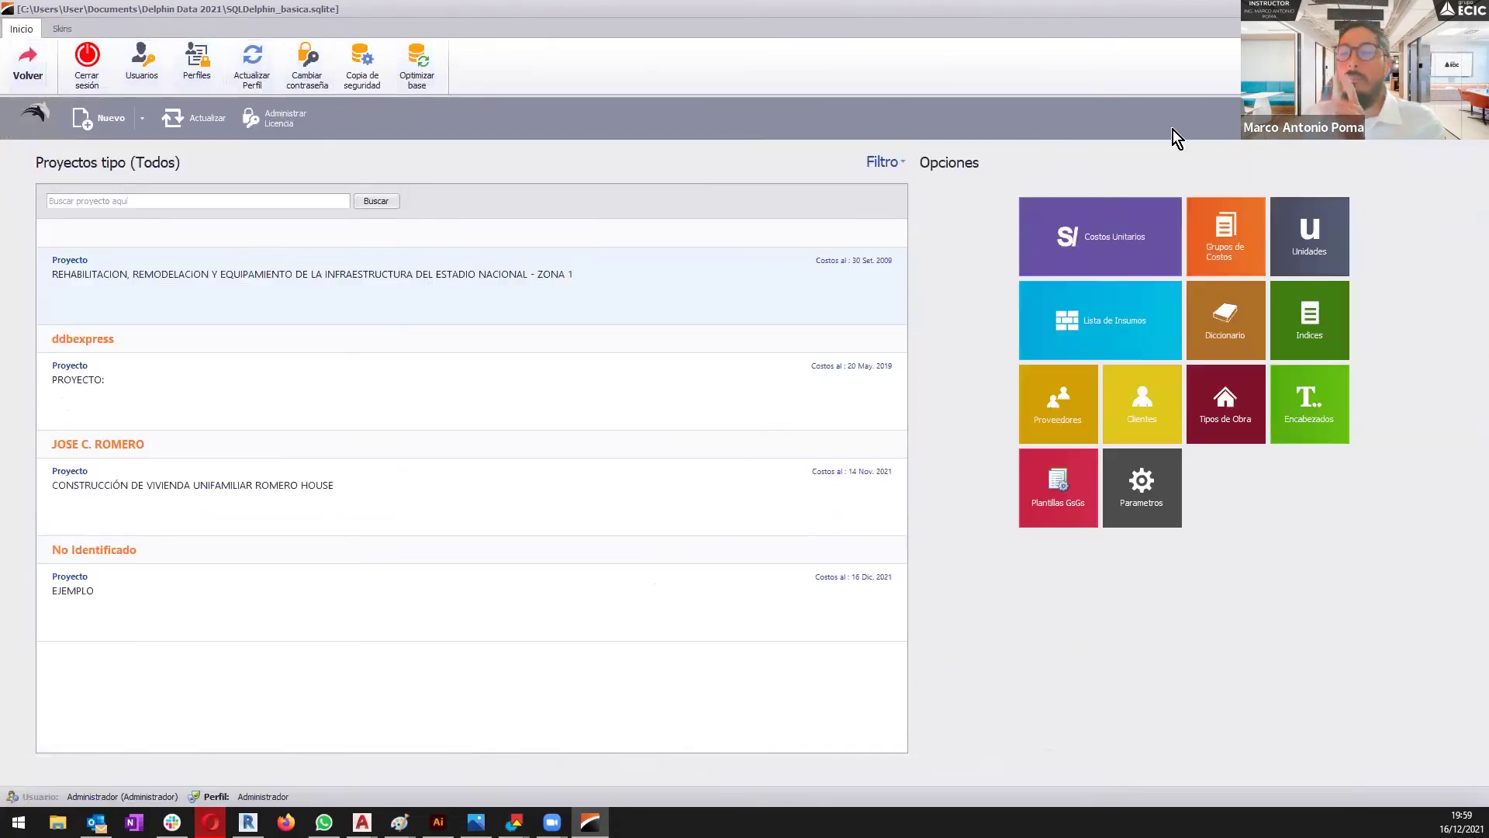
{"action": "left_click", "coordinate": [831, 631]}
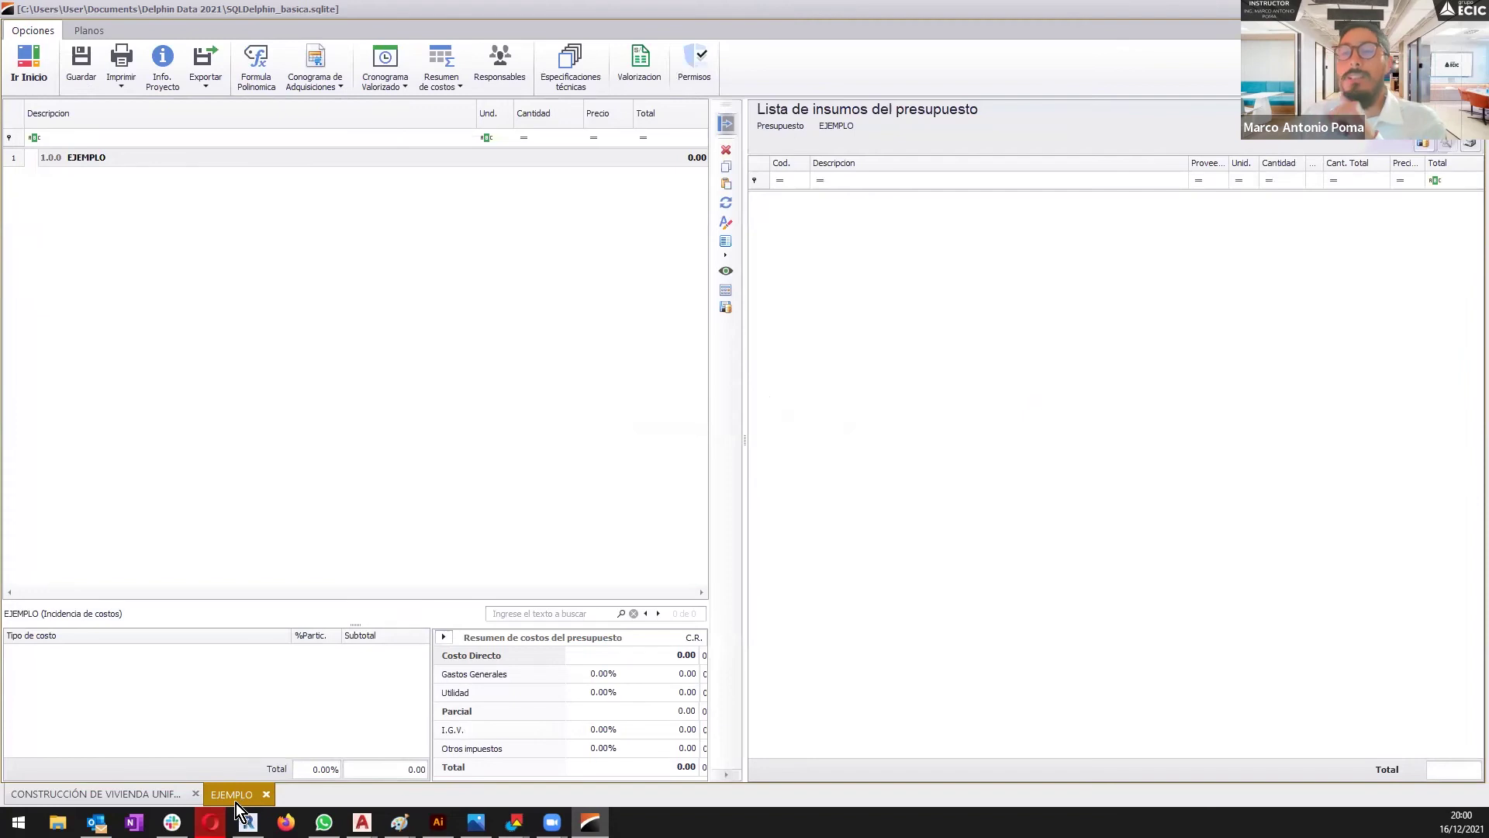
{"action": "left_click", "coordinate": [143, 798]}
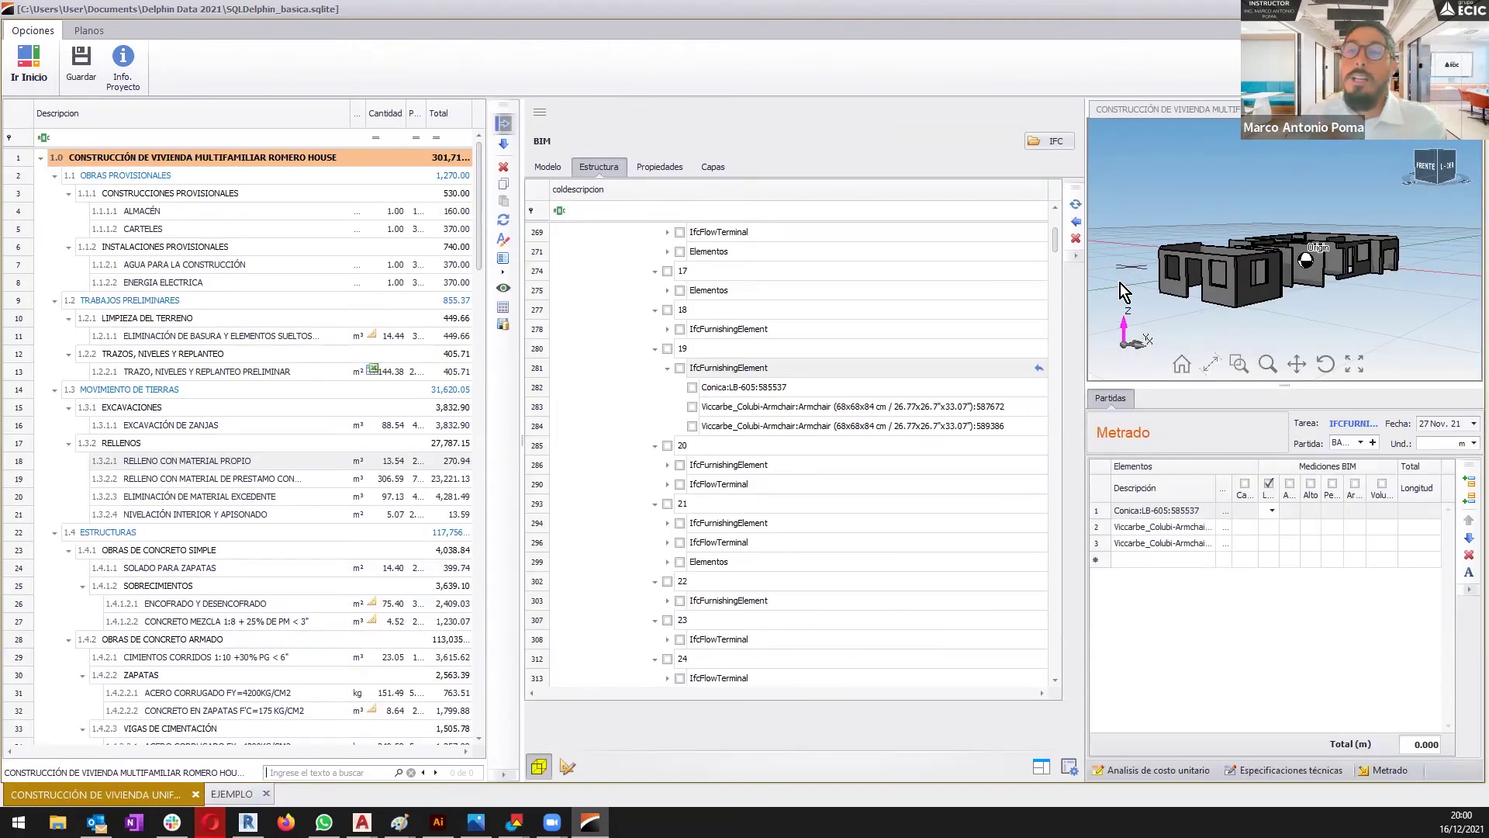
{"action": "left_click", "coordinate": [817, 368]}
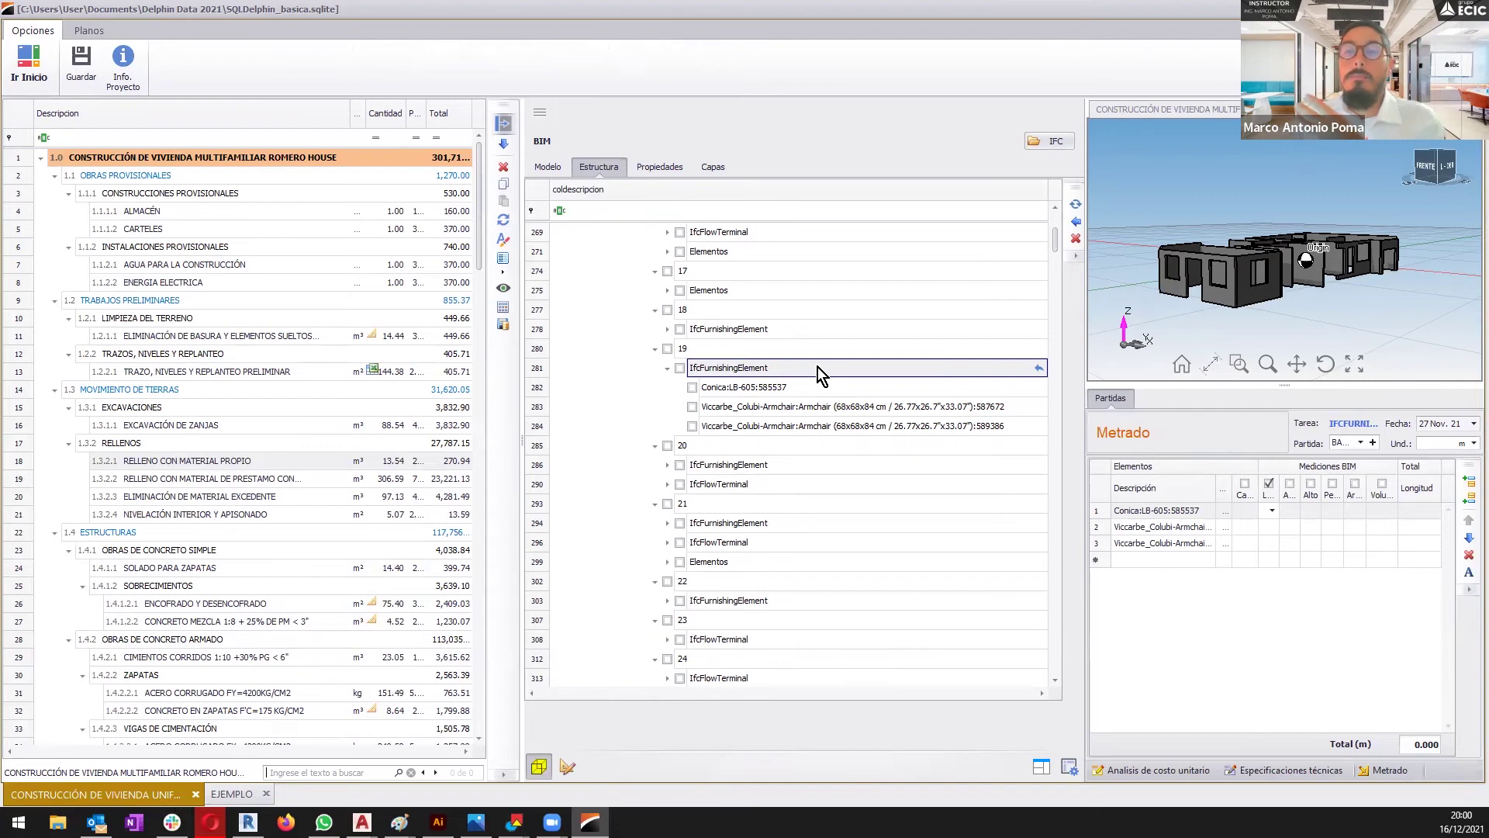
{"action": "left_click", "coordinate": [1031, 366]}
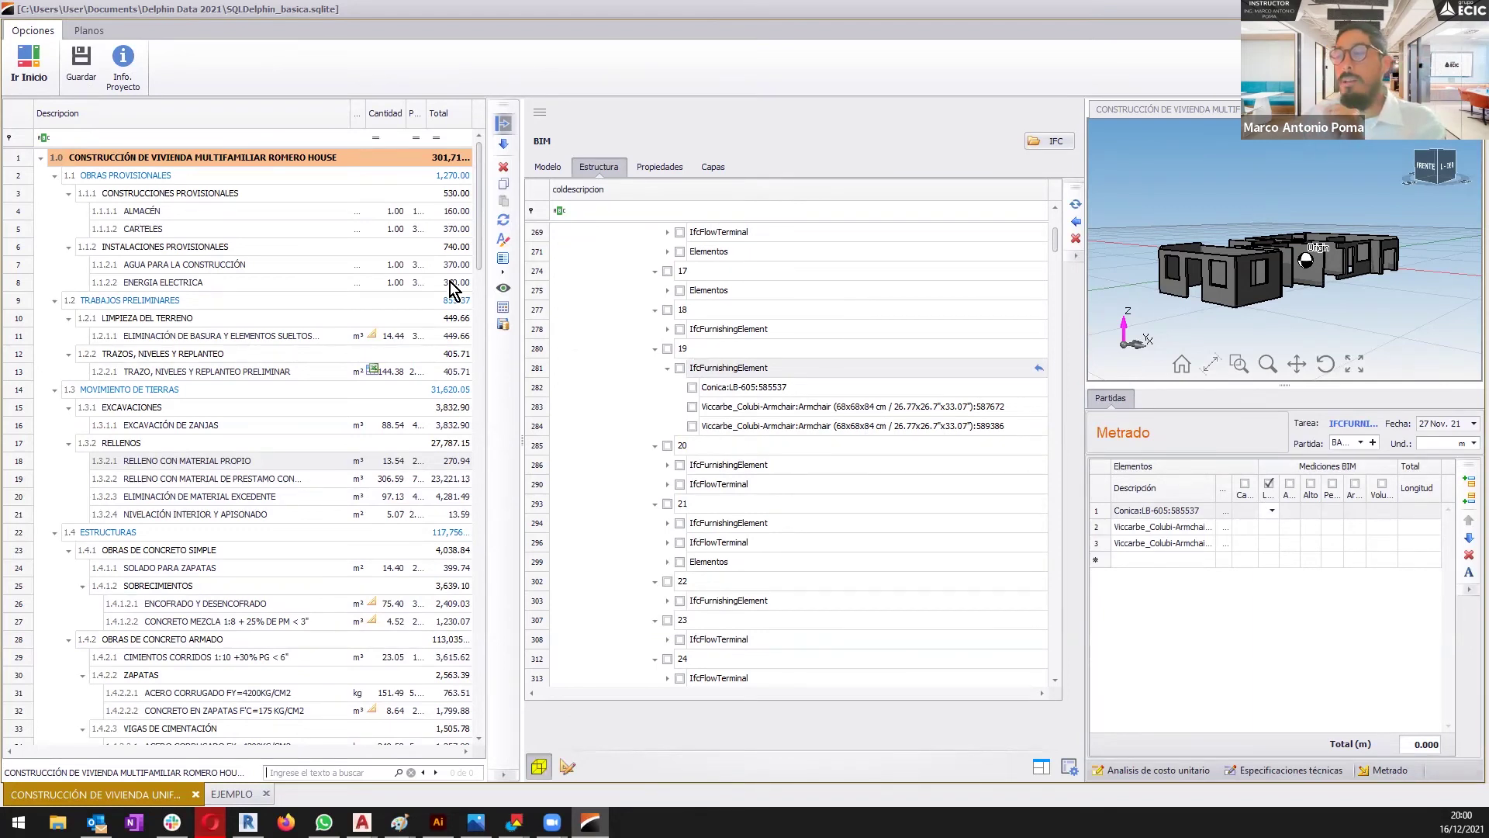
- Open the unit cost analysis and metrado of partida 1.1.1.1 ALMACÉN, and continue past the application error
{"action": "left_click", "coordinate": [232, 211]}
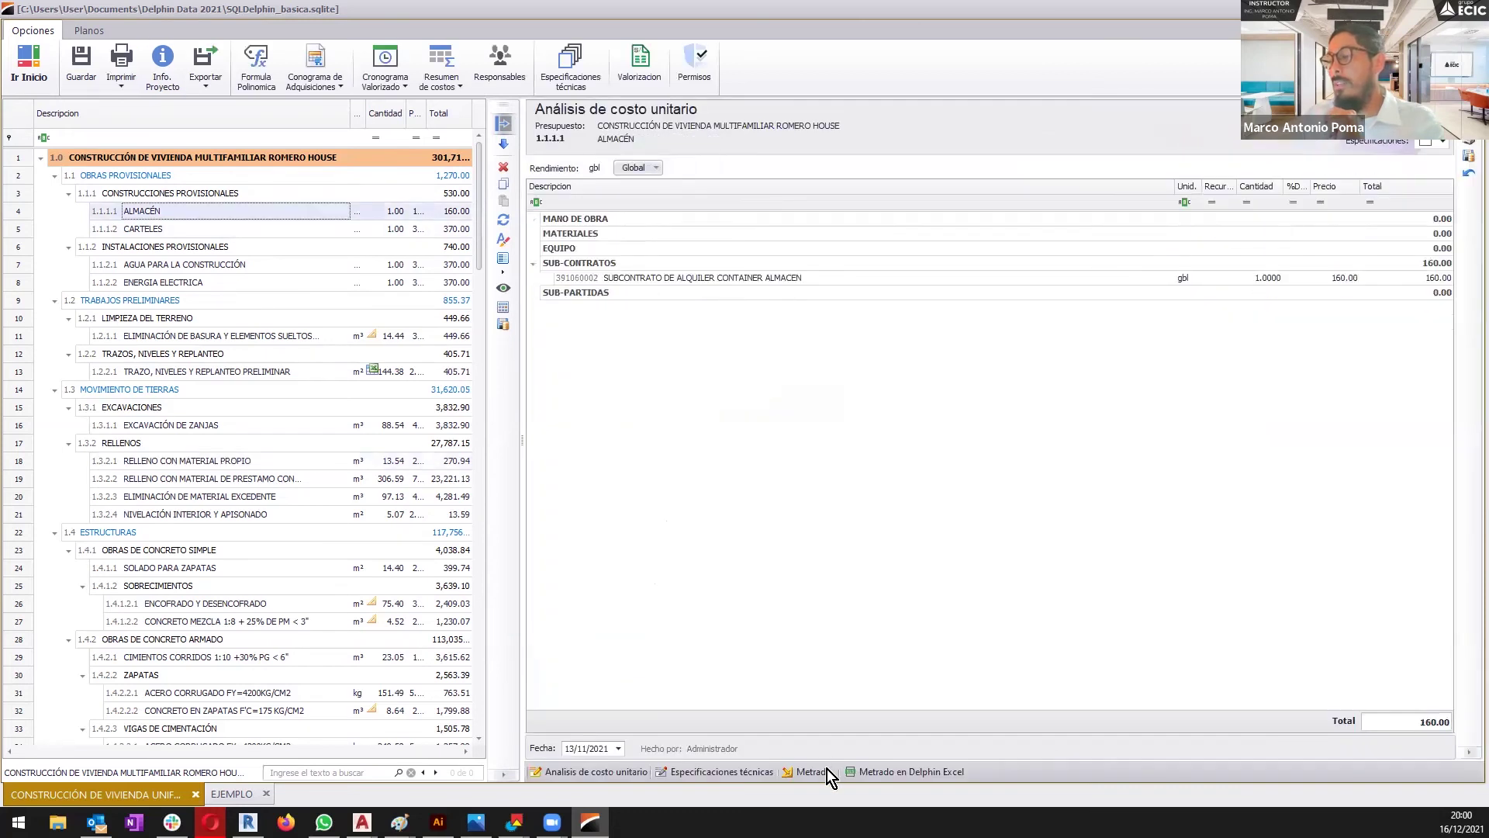
{"action": "left_click", "coordinate": [826, 770]}
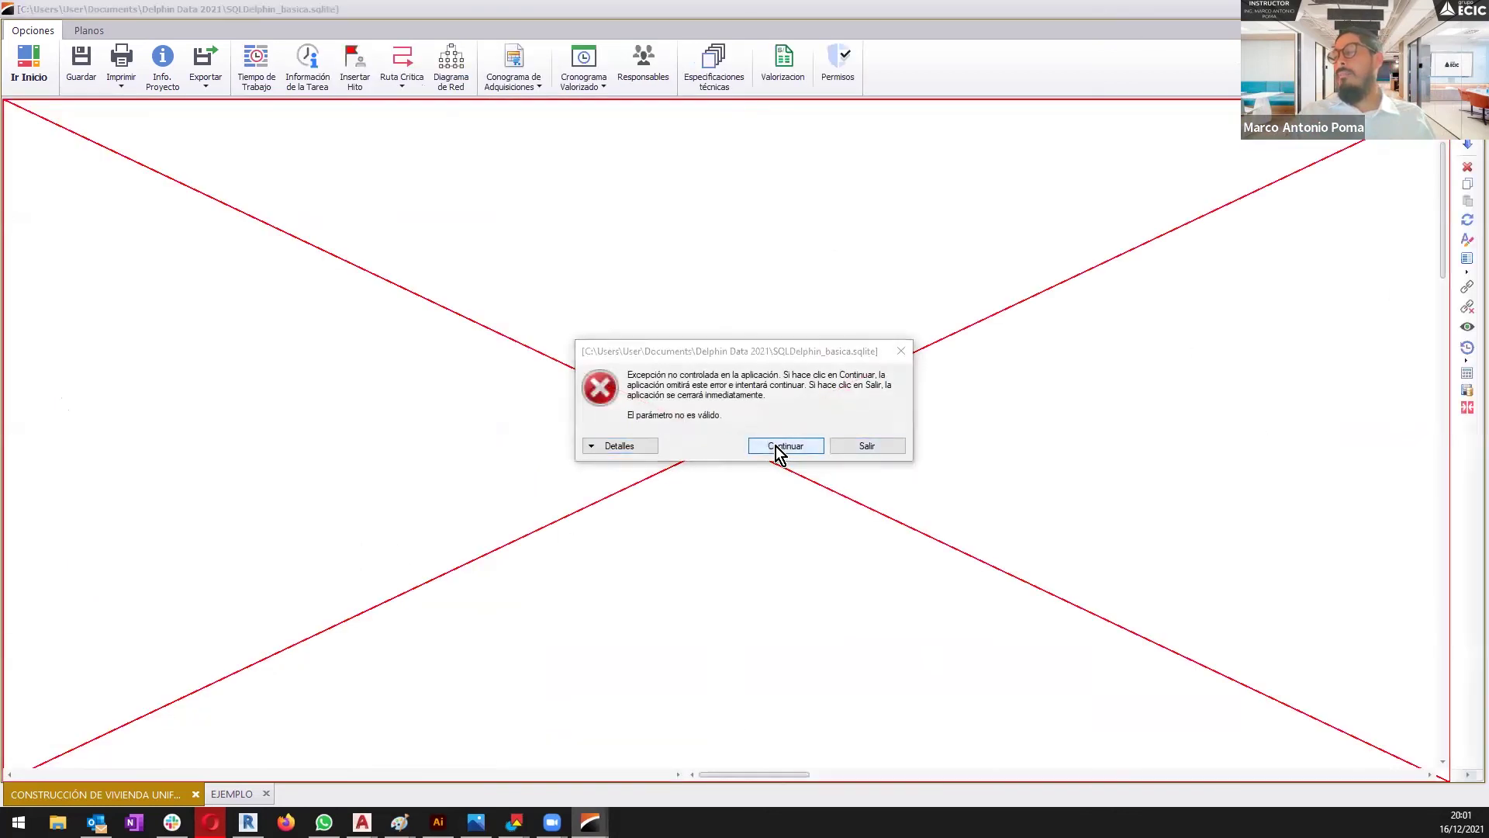
{"action": "left_click", "coordinate": [778, 446]}
- Review the task information of the EJEMPLO schedule: its S curve, task planning details and programmed resources
{"action": "left_click", "coordinate": [229, 794]}
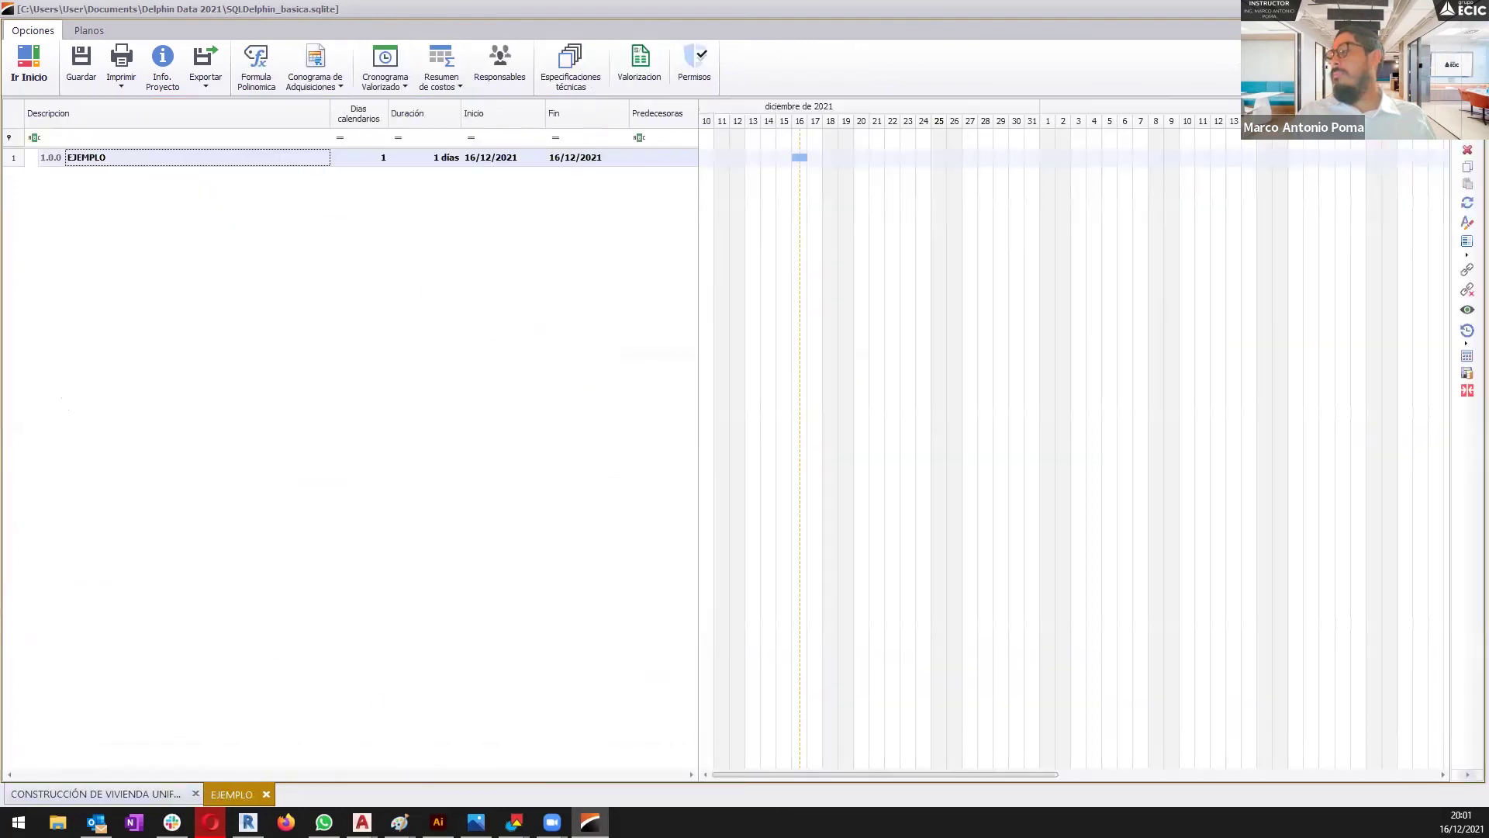
{"action": "left_click", "coordinate": [304, 79]}
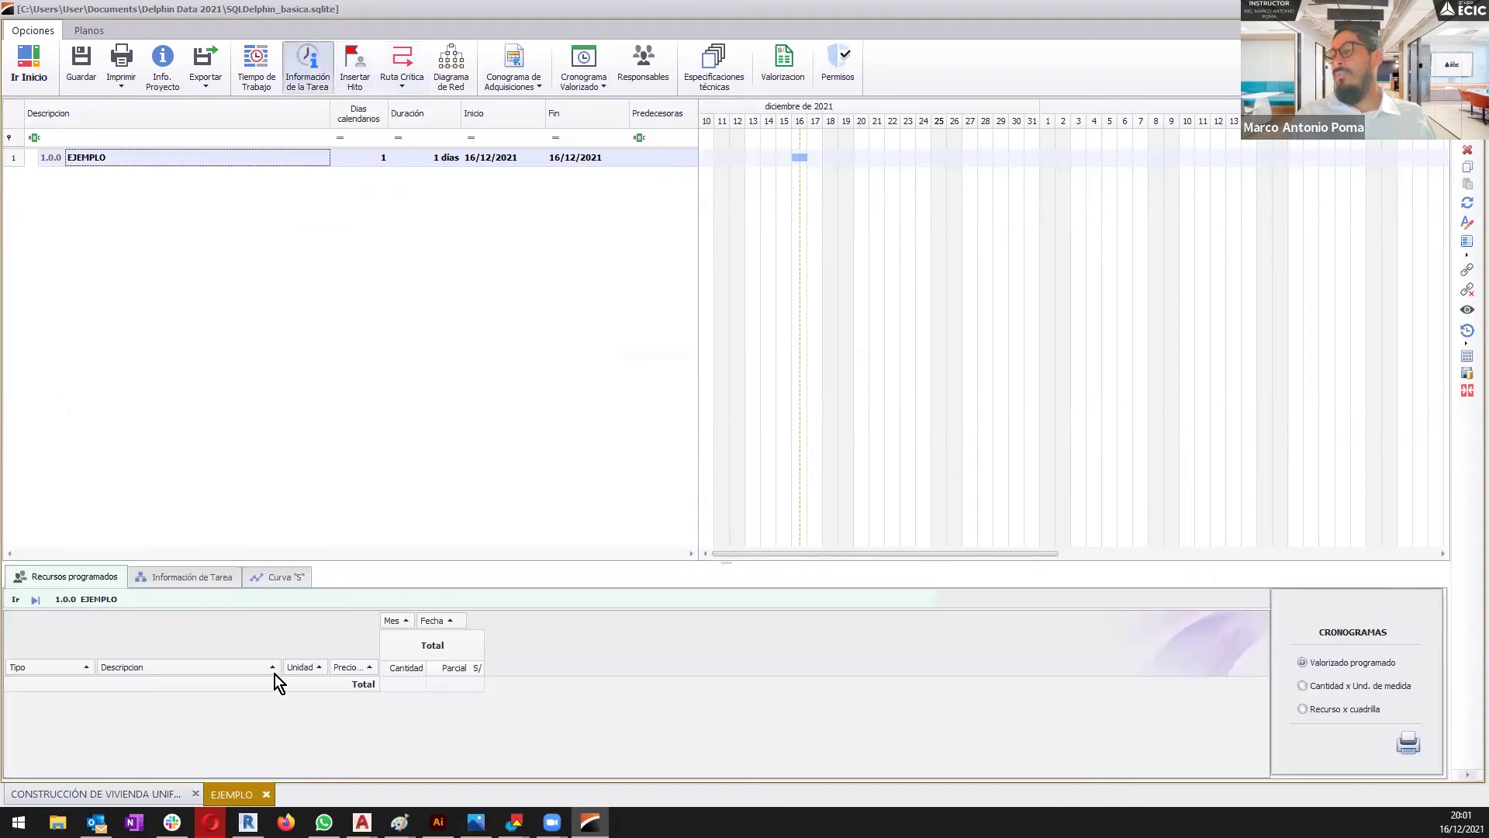
{"action": "left_click", "coordinate": [294, 578]}
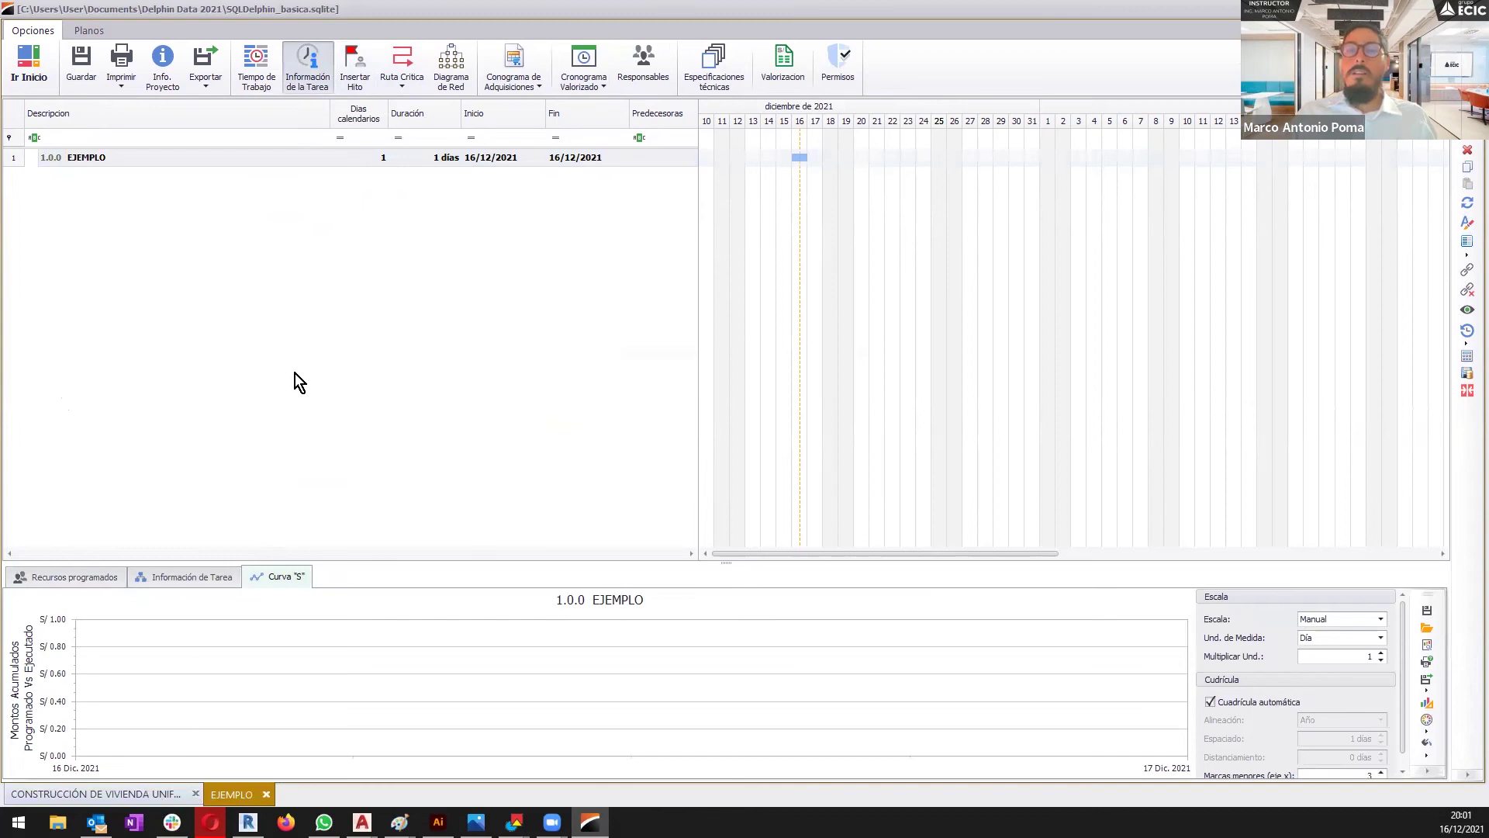
{"action": "left_click", "coordinate": [177, 578]}
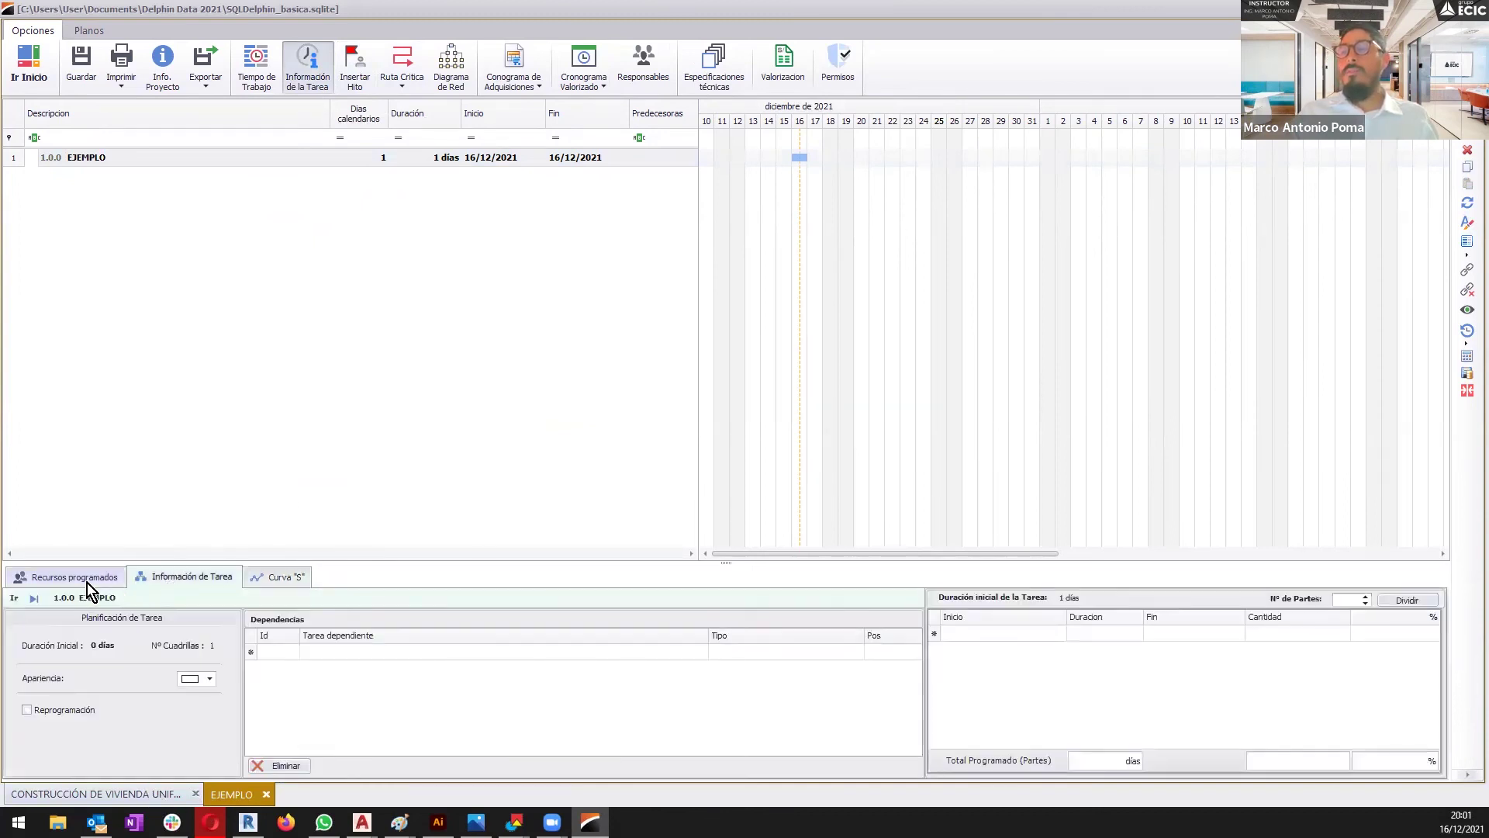
{"action": "left_click", "coordinate": [88, 583]}
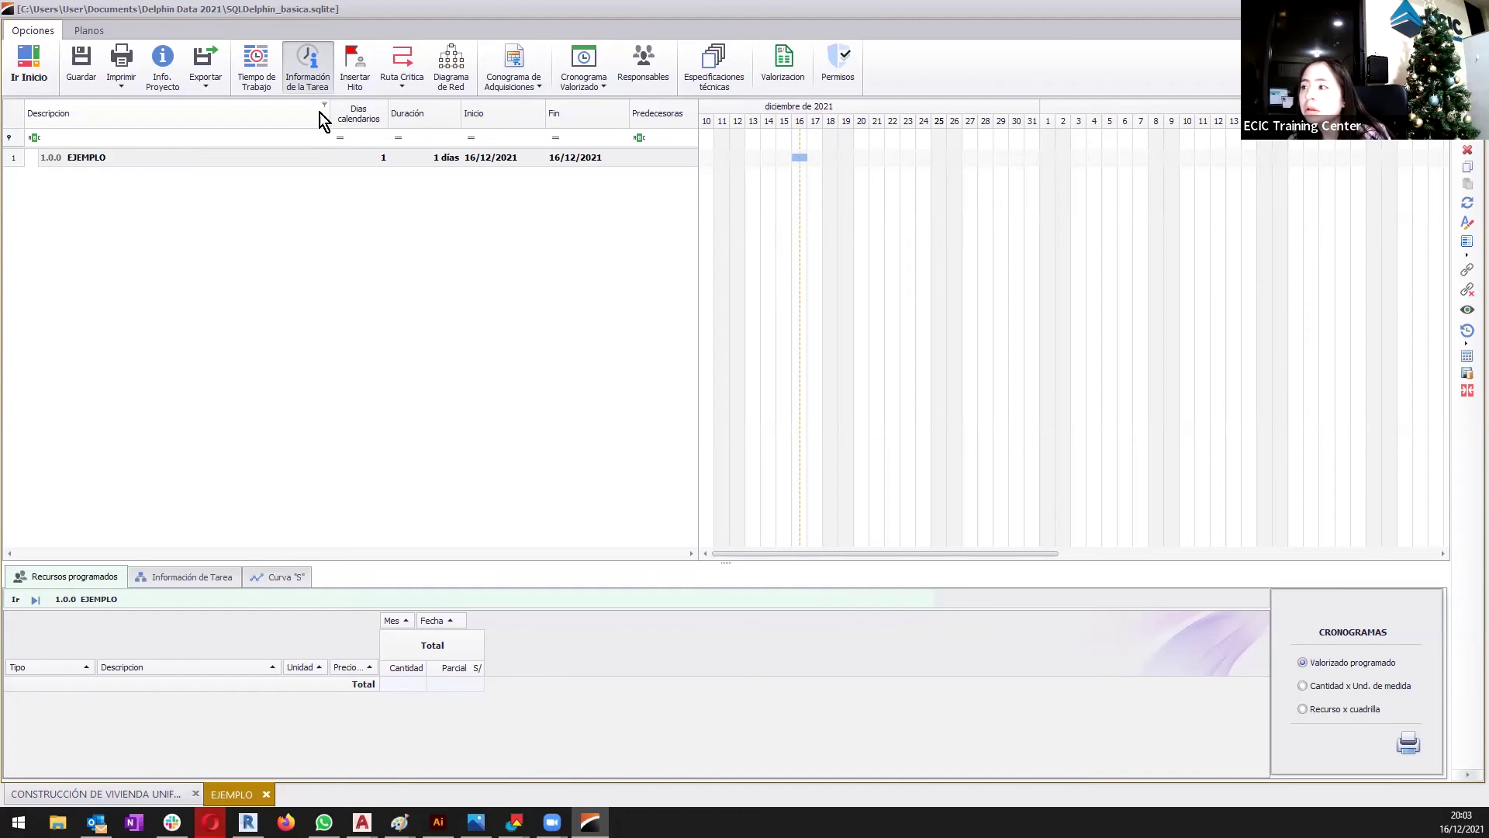
- Try to reopen the housing project from the project list, and return to the EJEMPLO schedule to check the row's options
{"action": "left_click", "coordinate": [38, 77]}
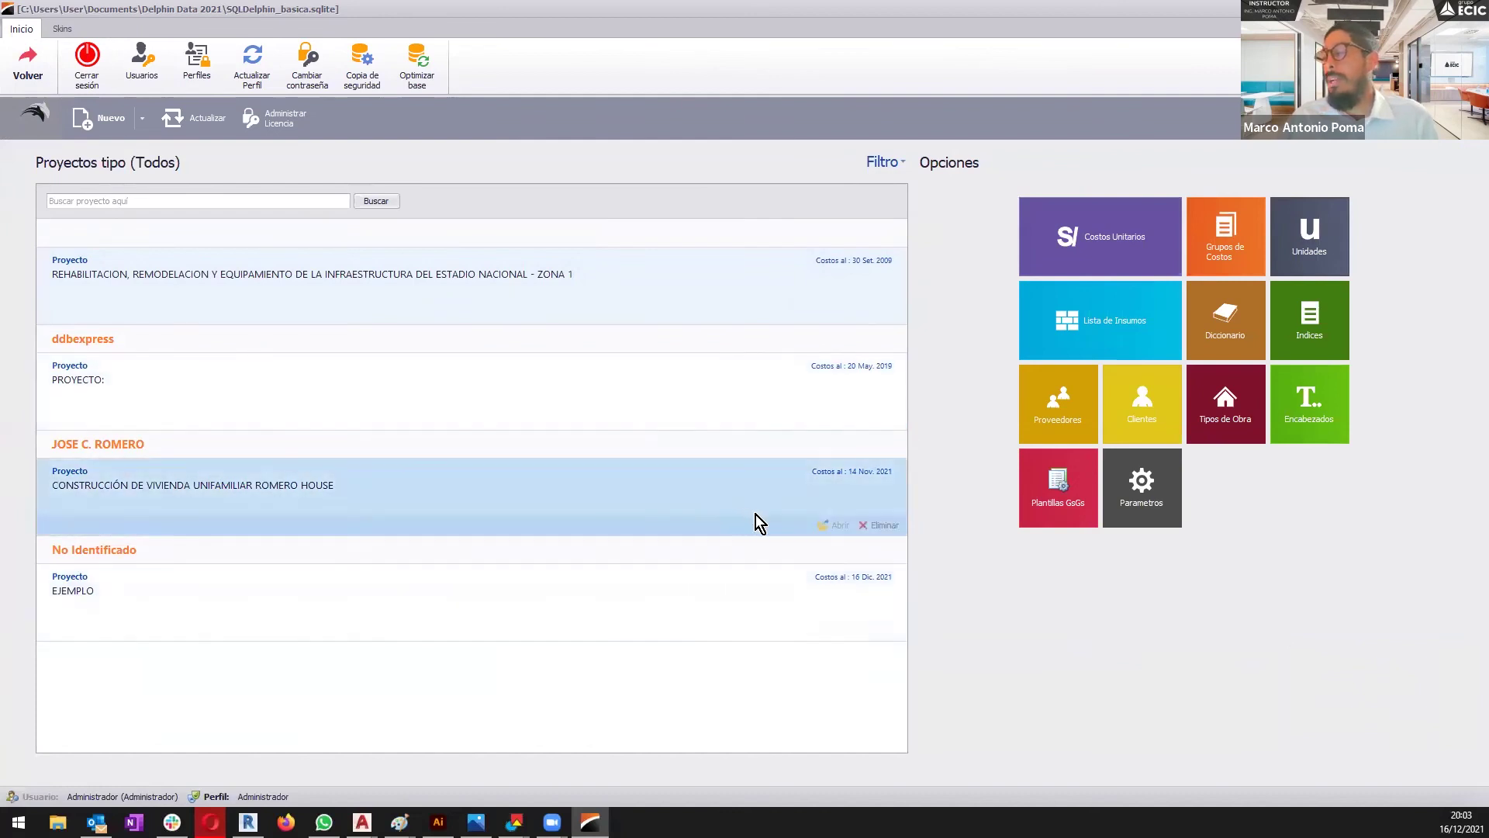
{"action": "left_click", "coordinate": [841, 525]}
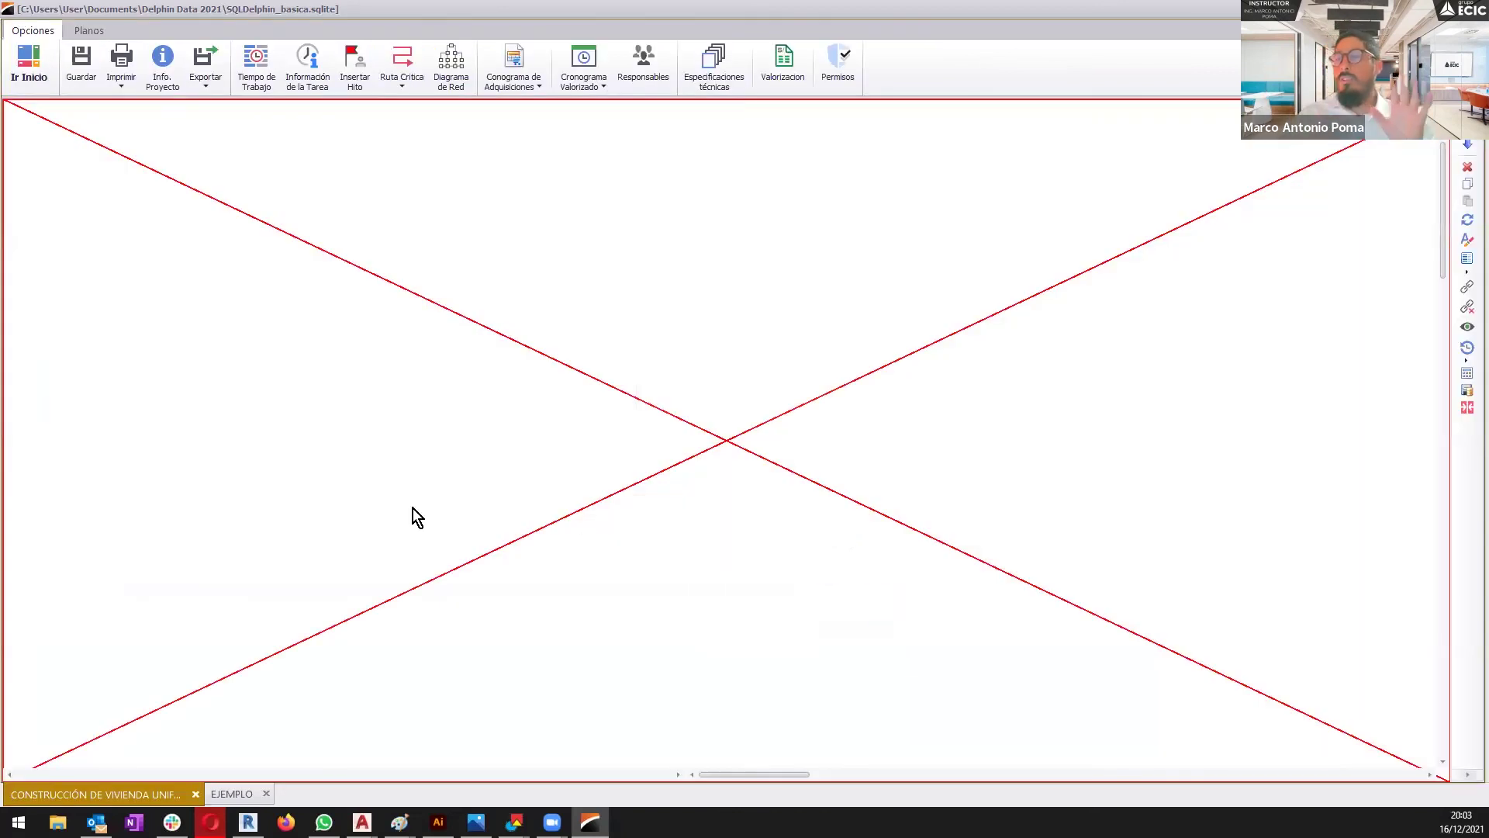
{"action": "left_click", "coordinate": [252, 794]}
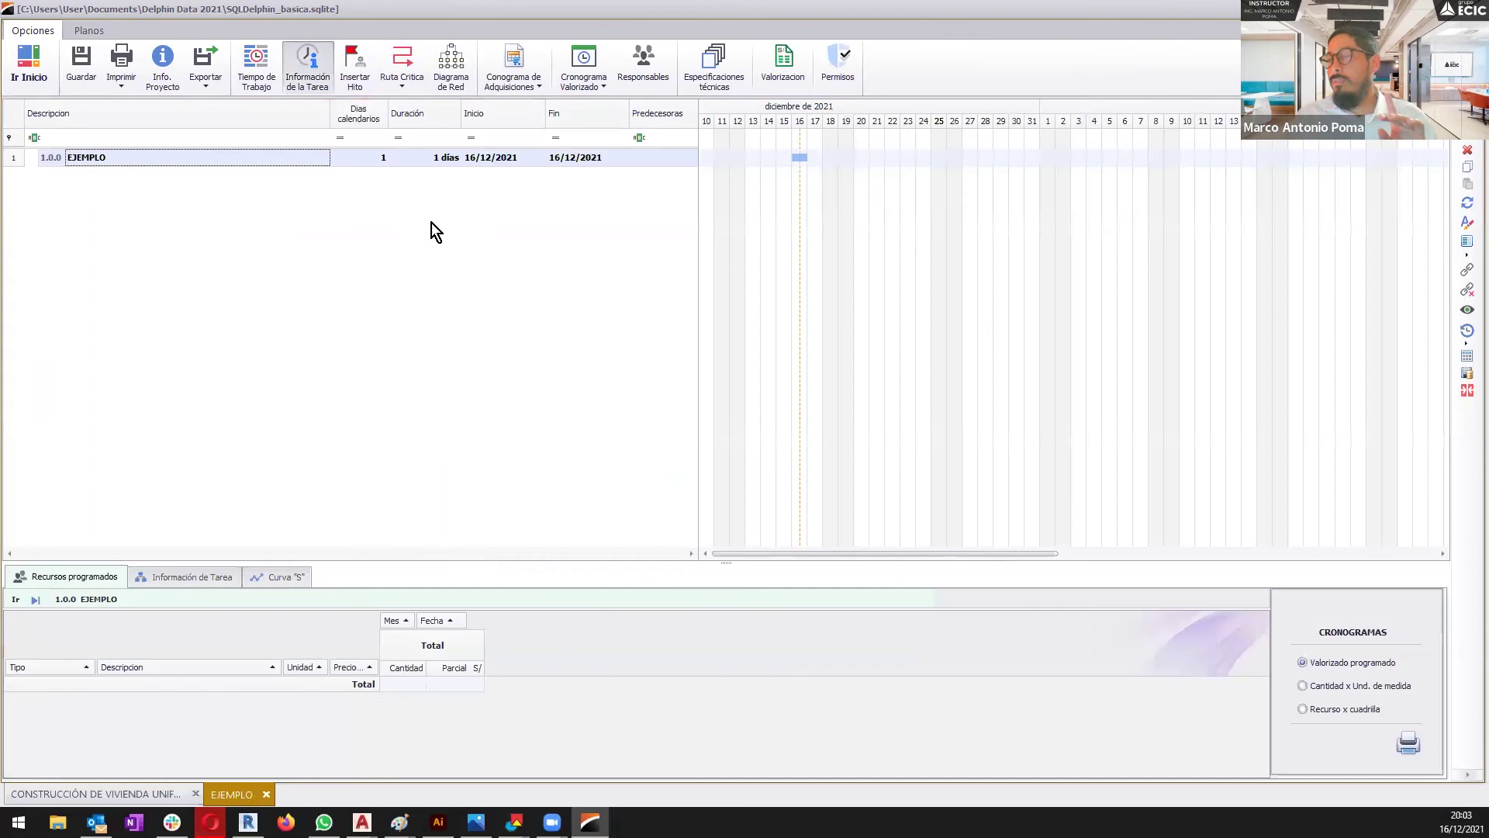
{"action": "right_click", "coordinate": [279, 161]}
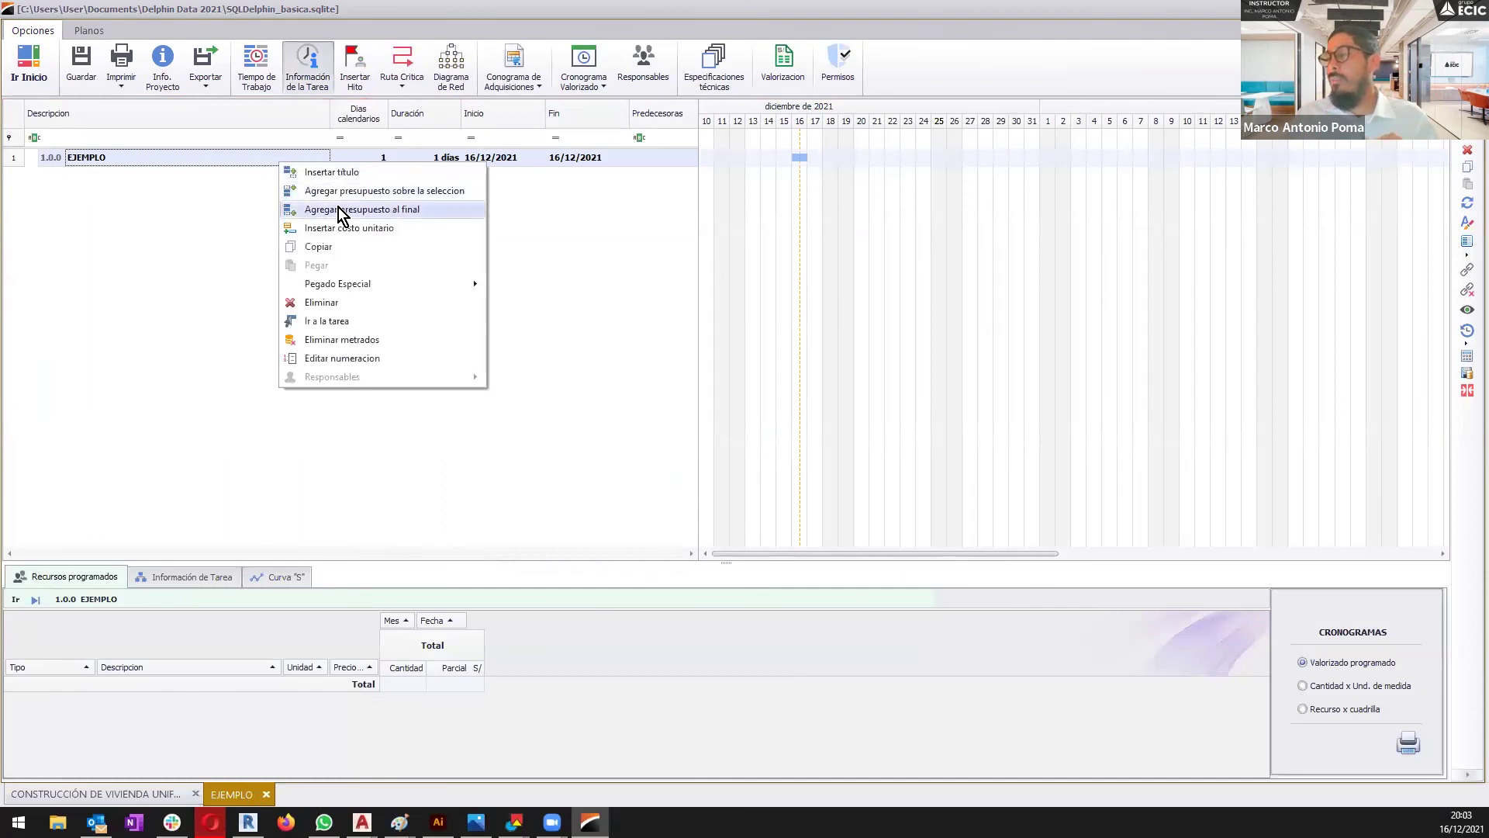
{"action": "left_click", "coordinate": [247, 216]}
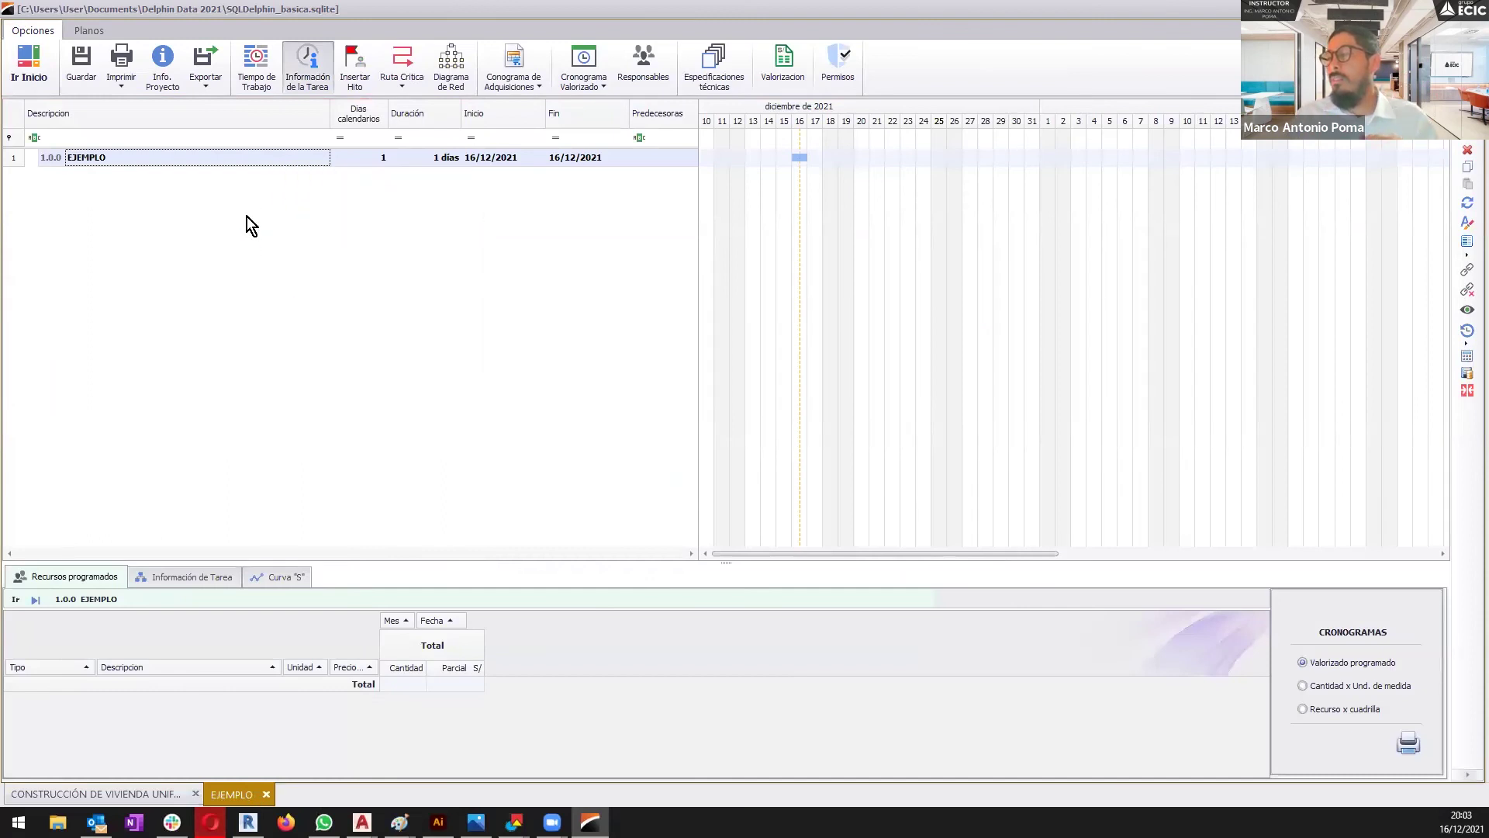
- Close the housing project and reopen CONSTRUCCIÓN DE VIVIENDA UNIFAMILIAR ROMERO HOUSE from the project list
{"action": "left_click", "coordinate": [196, 794]}
{"action": "left_click", "coordinate": [731, 442]}
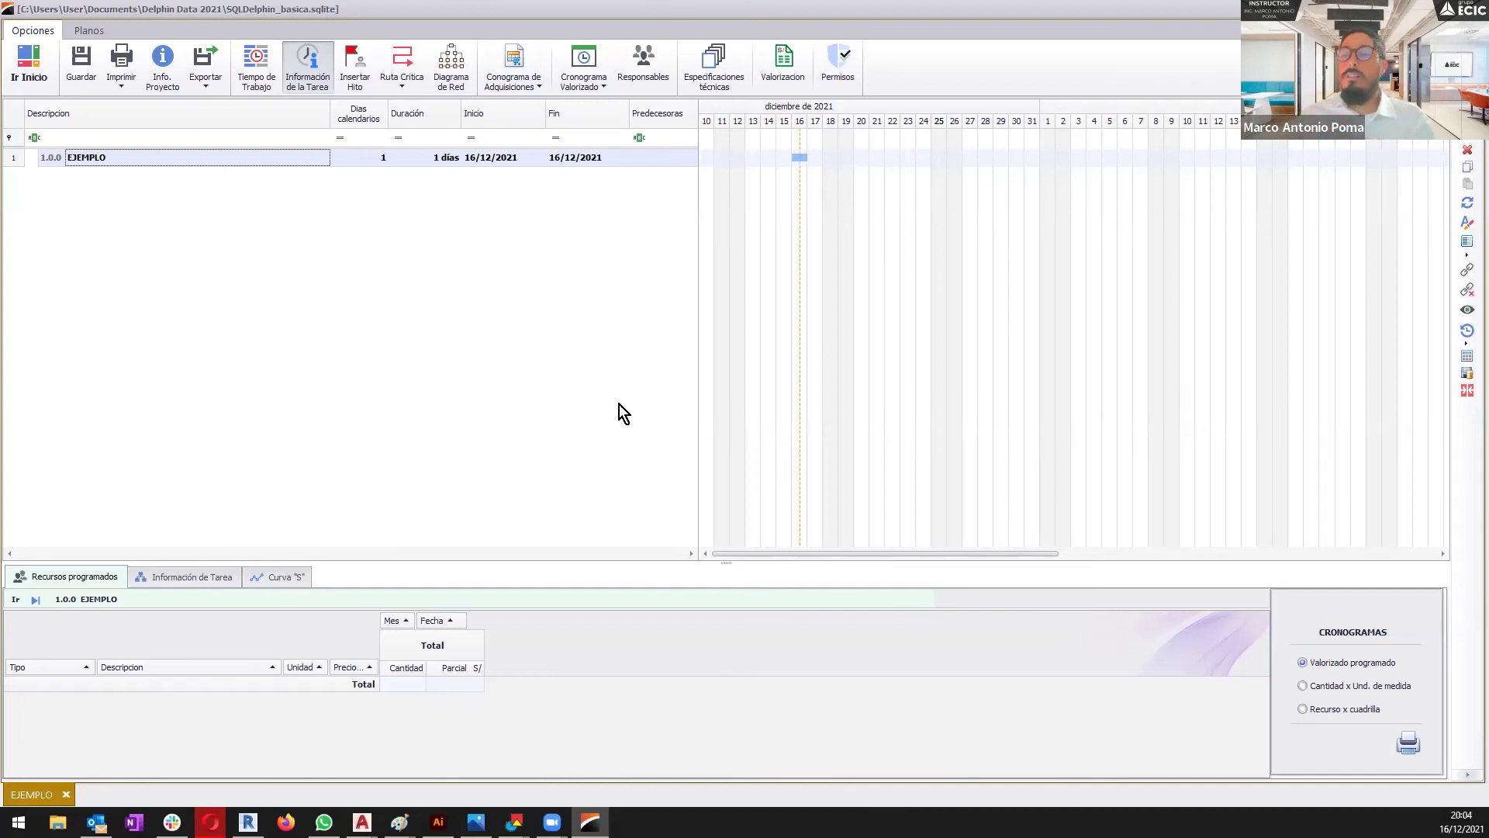
{"action": "left_click", "coordinate": [29, 65]}
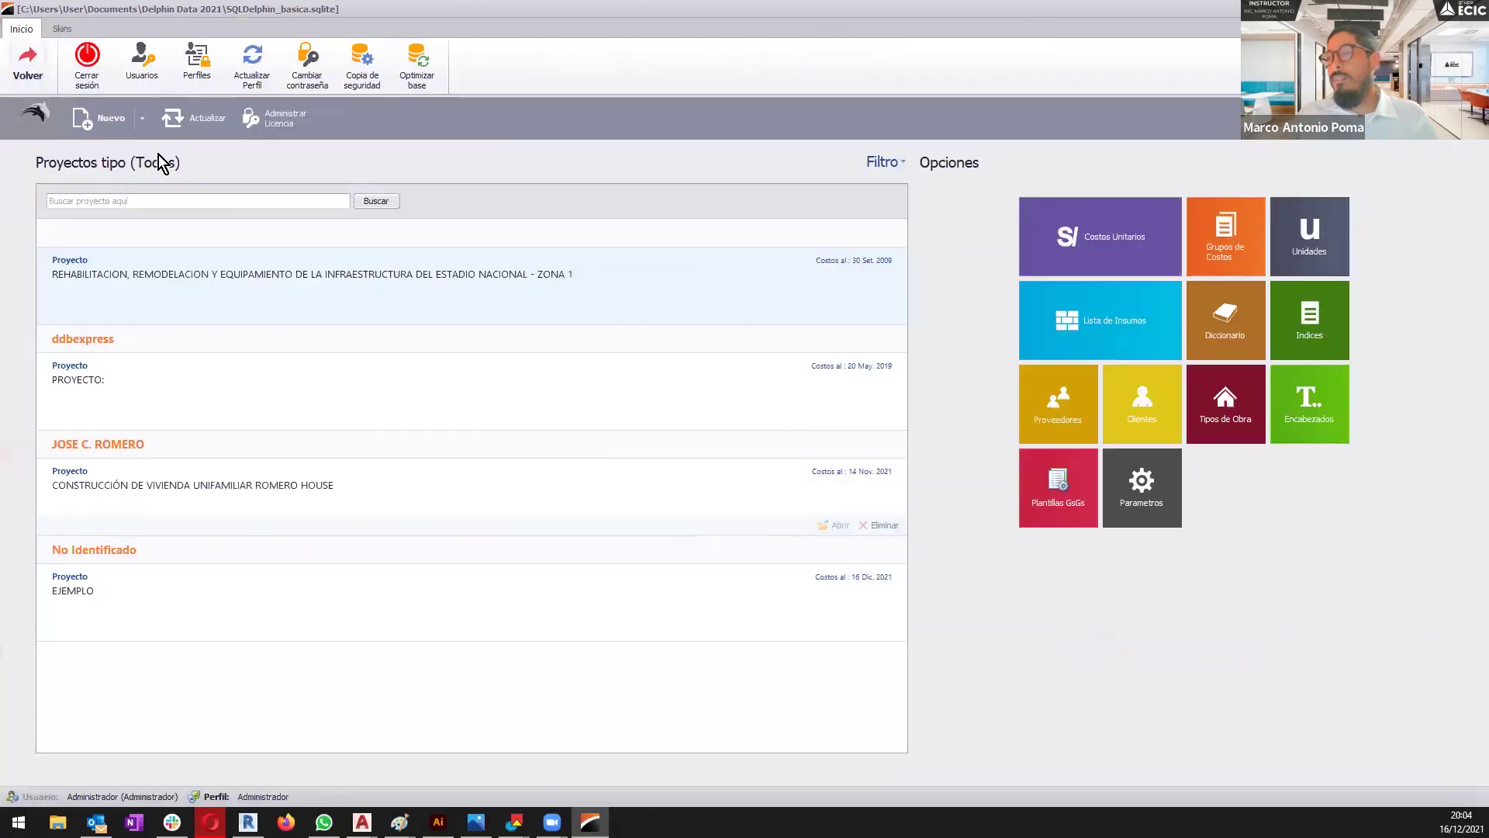
{"action": "left_click", "coordinate": [832, 525]}
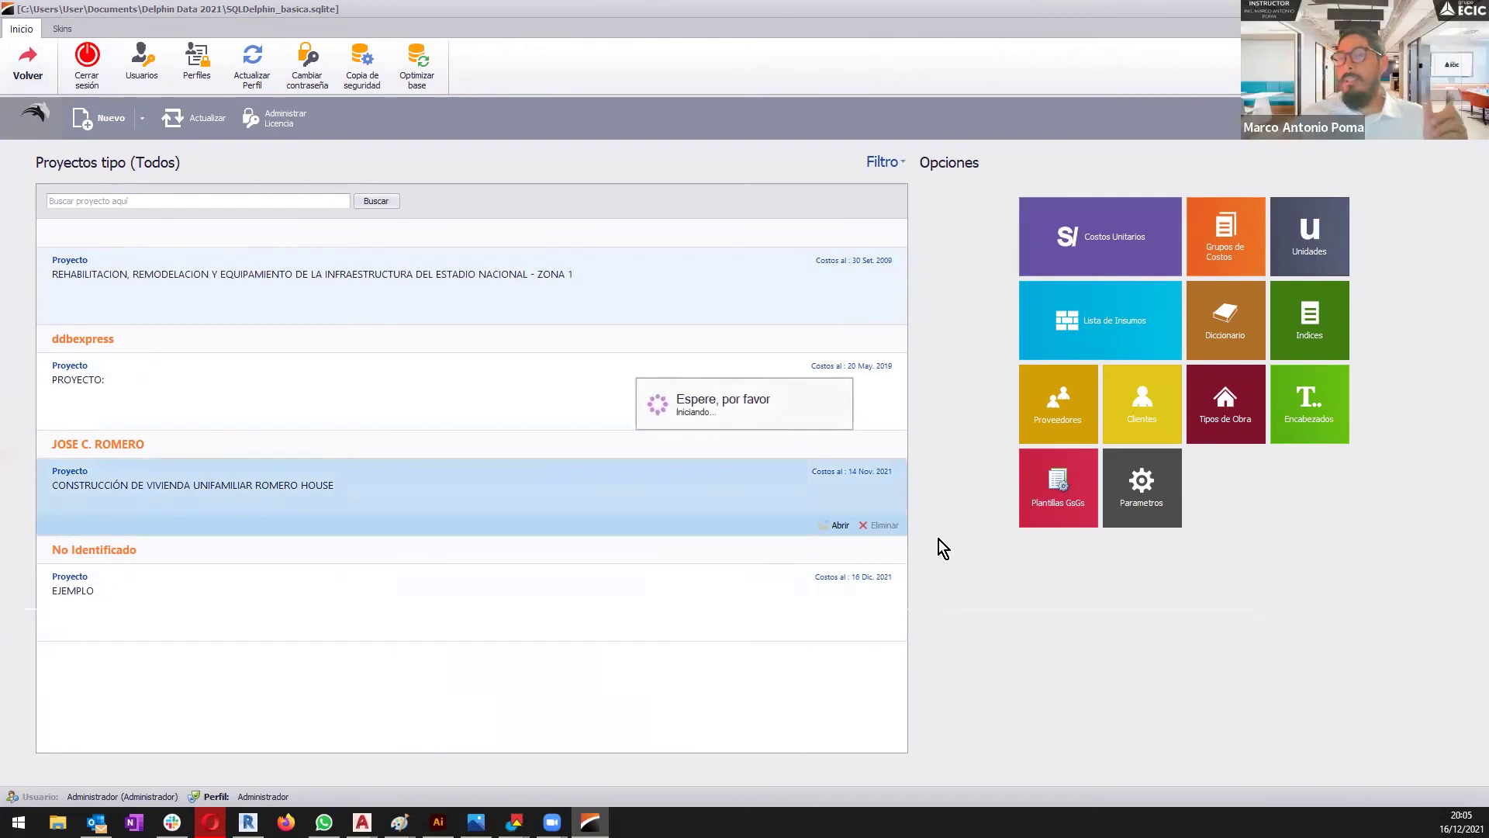
- Duplicate partida 1.3.2.4 NIVELACIÓN INTERIOR Y APISONADO within the RELLENOS title of the budget
{"action": "scroll", "coordinate": [442, 479], "scroll_direction": "down", "scroll_amount": 3}
{"action": "scroll", "coordinate": [249, 458], "scroll_direction": "up", "scroll_amount": 2}
{"action": "left_click", "coordinate": [232, 461]}
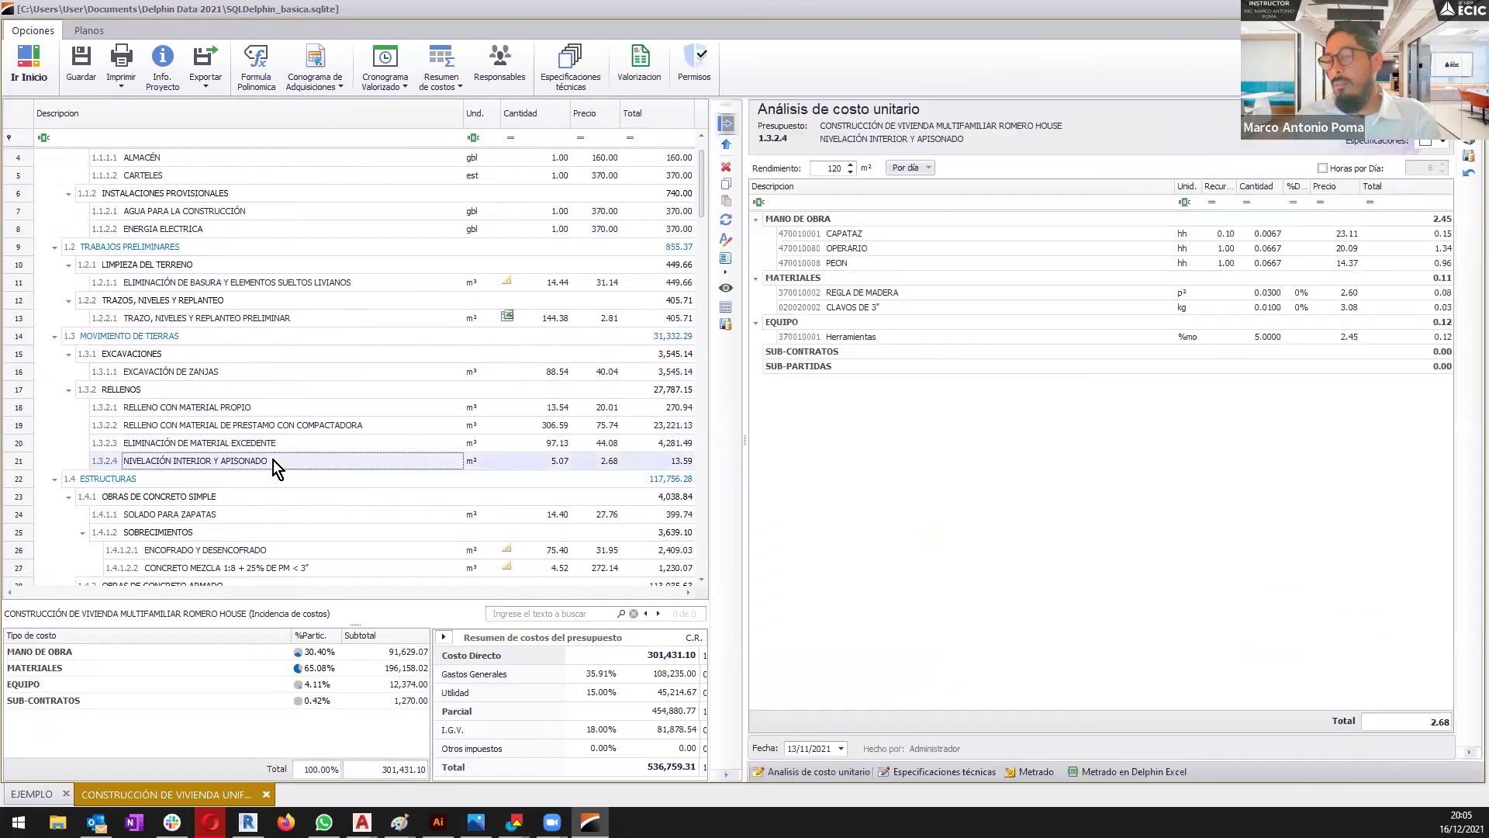
{"action": "right_click", "coordinate": [273, 459]}
{"action": "left_click", "coordinate": [359, 564]}
{"action": "right_click", "coordinate": [254, 467]}
{"action": "left_click", "coordinate": [324, 589]}
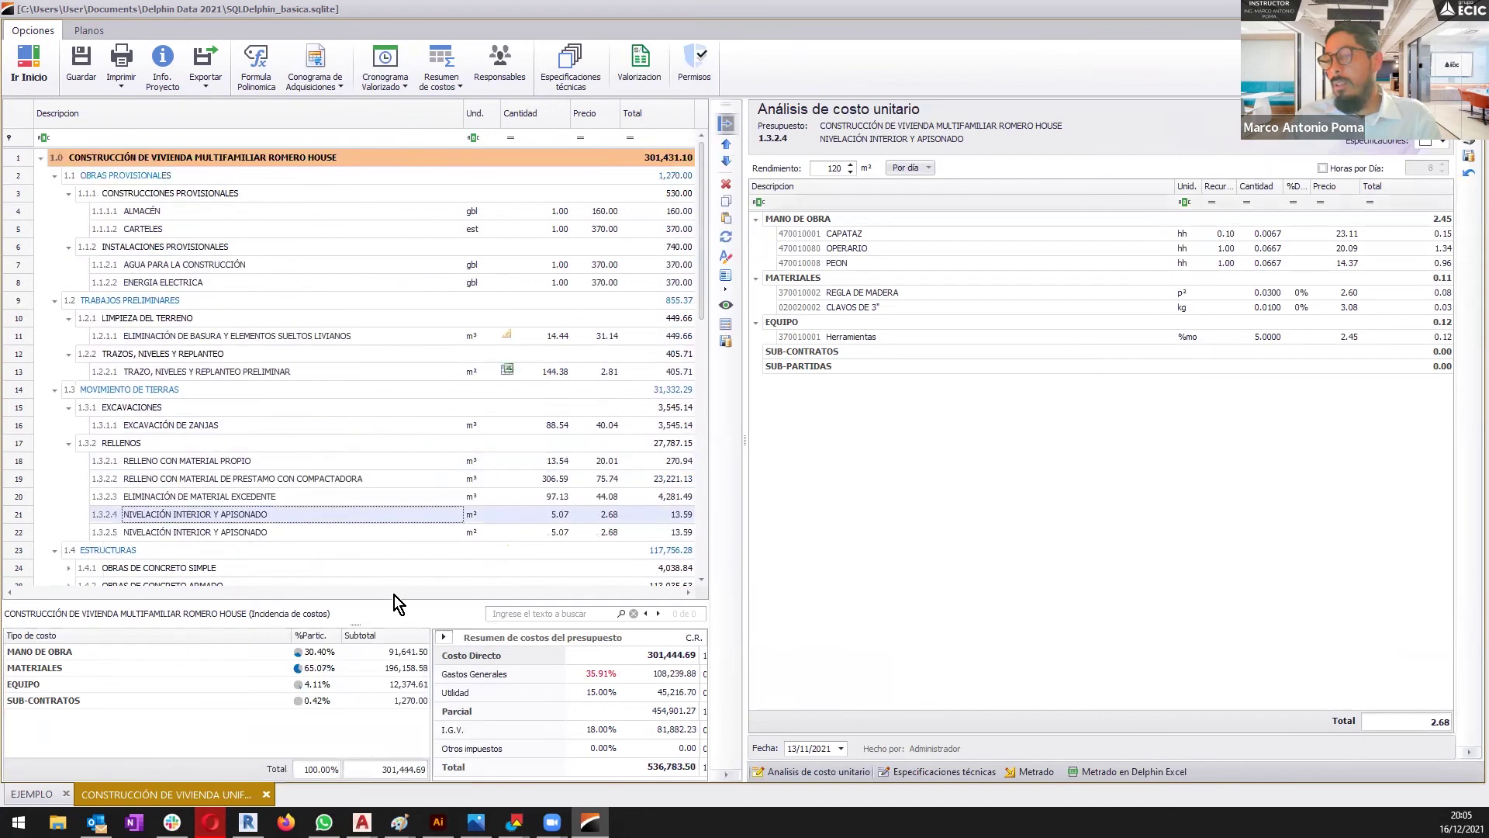
- Rename the duplicated partida 1.3.2.5 as NIVELACIÓN INTERIOR Y APISONADO 123
{"action": "left_click", "coordinate": [307, 529]}
{"action": "left_click", "coordinate": [310, 529]}
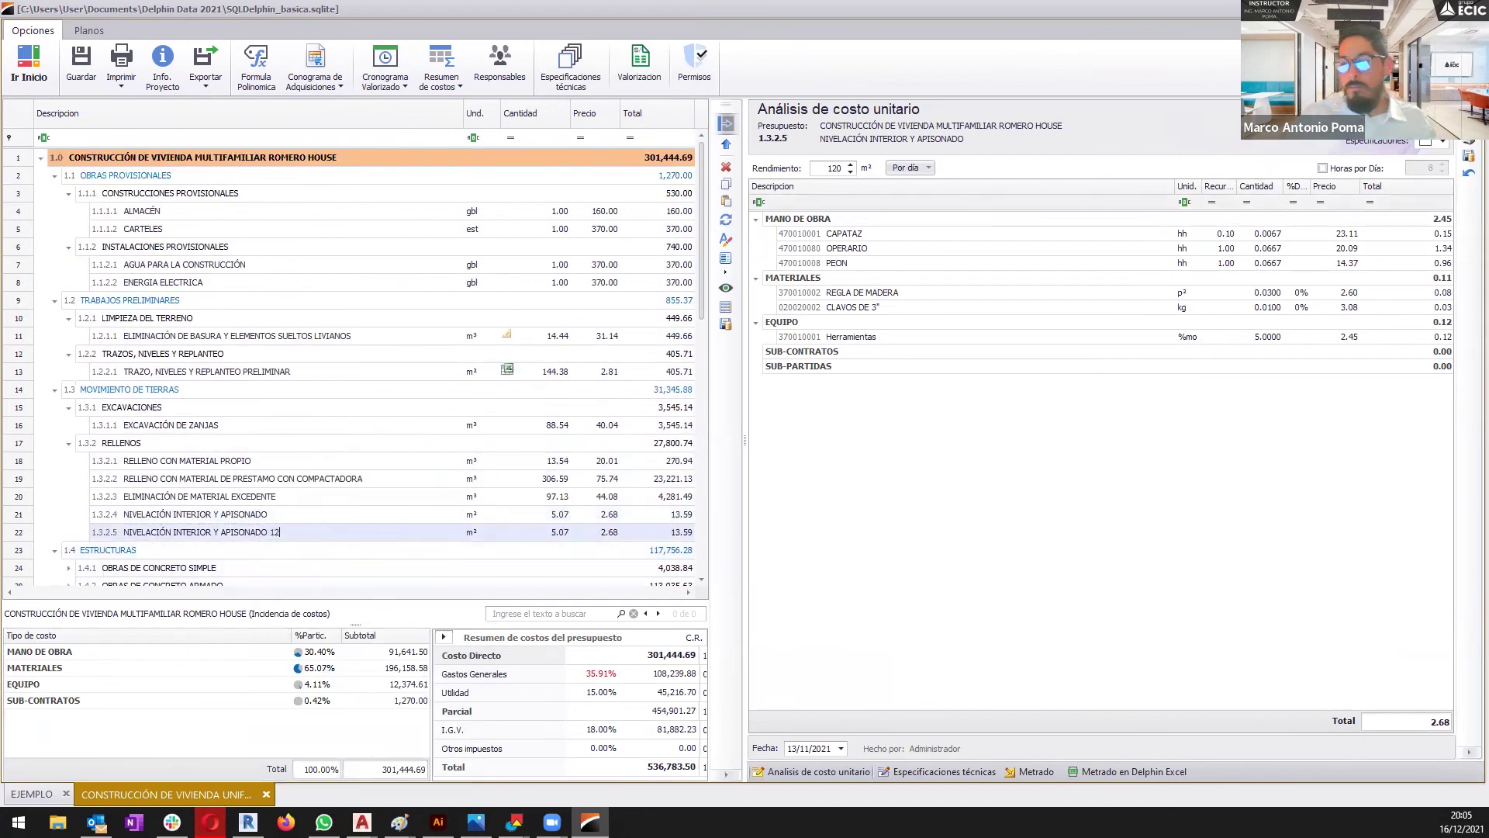
{"action": "type", "text": "123"}
{"action": "key", "text": "Return"}
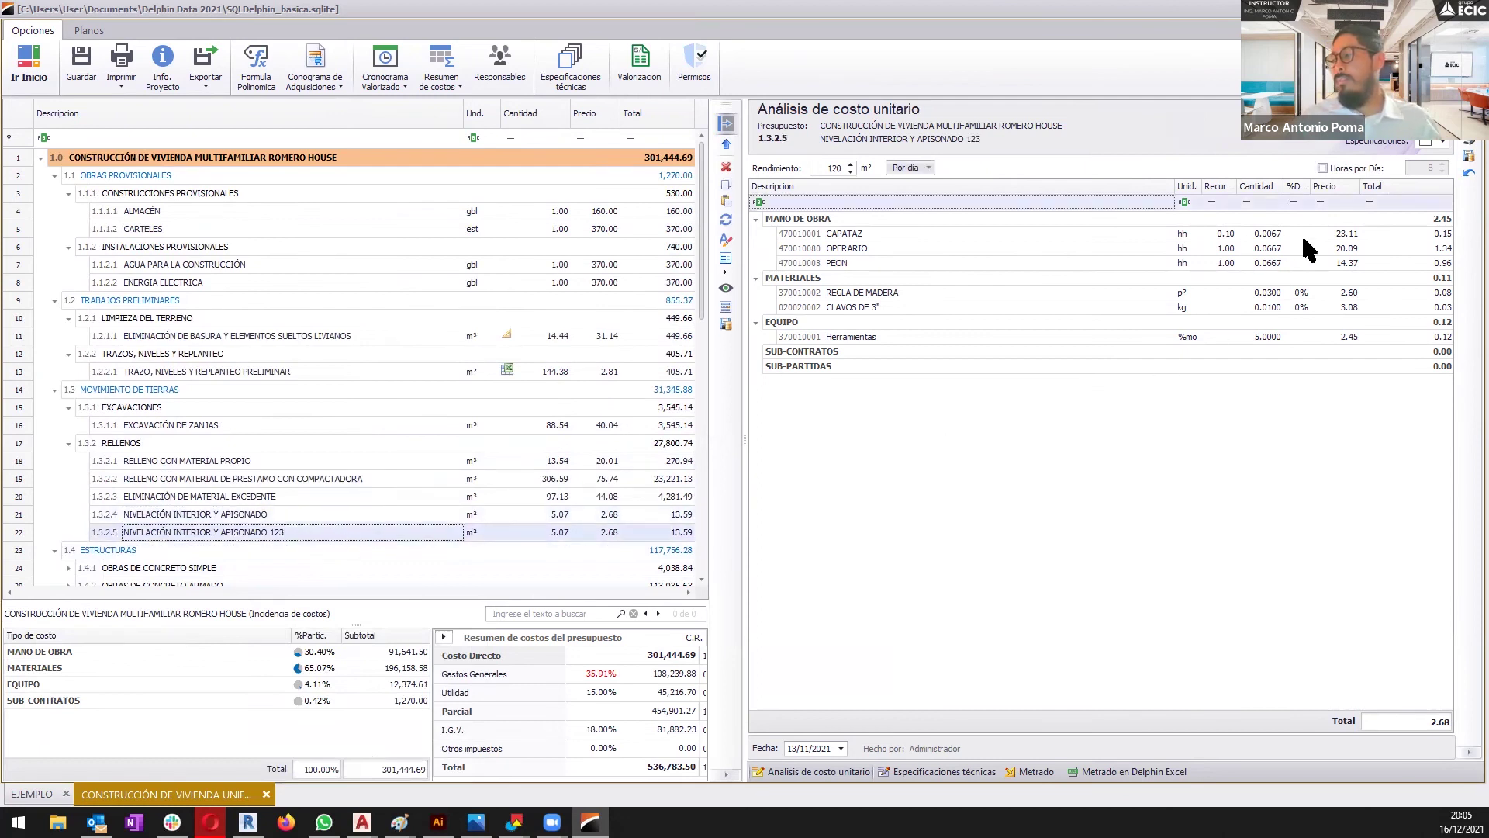
- Set the daily rendimiento of partida NIVELACIÓN INTERIOR Y APISONADO 123 to 125 m²
{"action": "left_click", "coordinate": [1327, 233]}
{"action": "left_click_drag", "start_coordinate": [815, 169], "coordinate": [845, 169]}
{"action": "type", "text": "125"}
{"action": "left_click", "coordinate": [965, 416]}
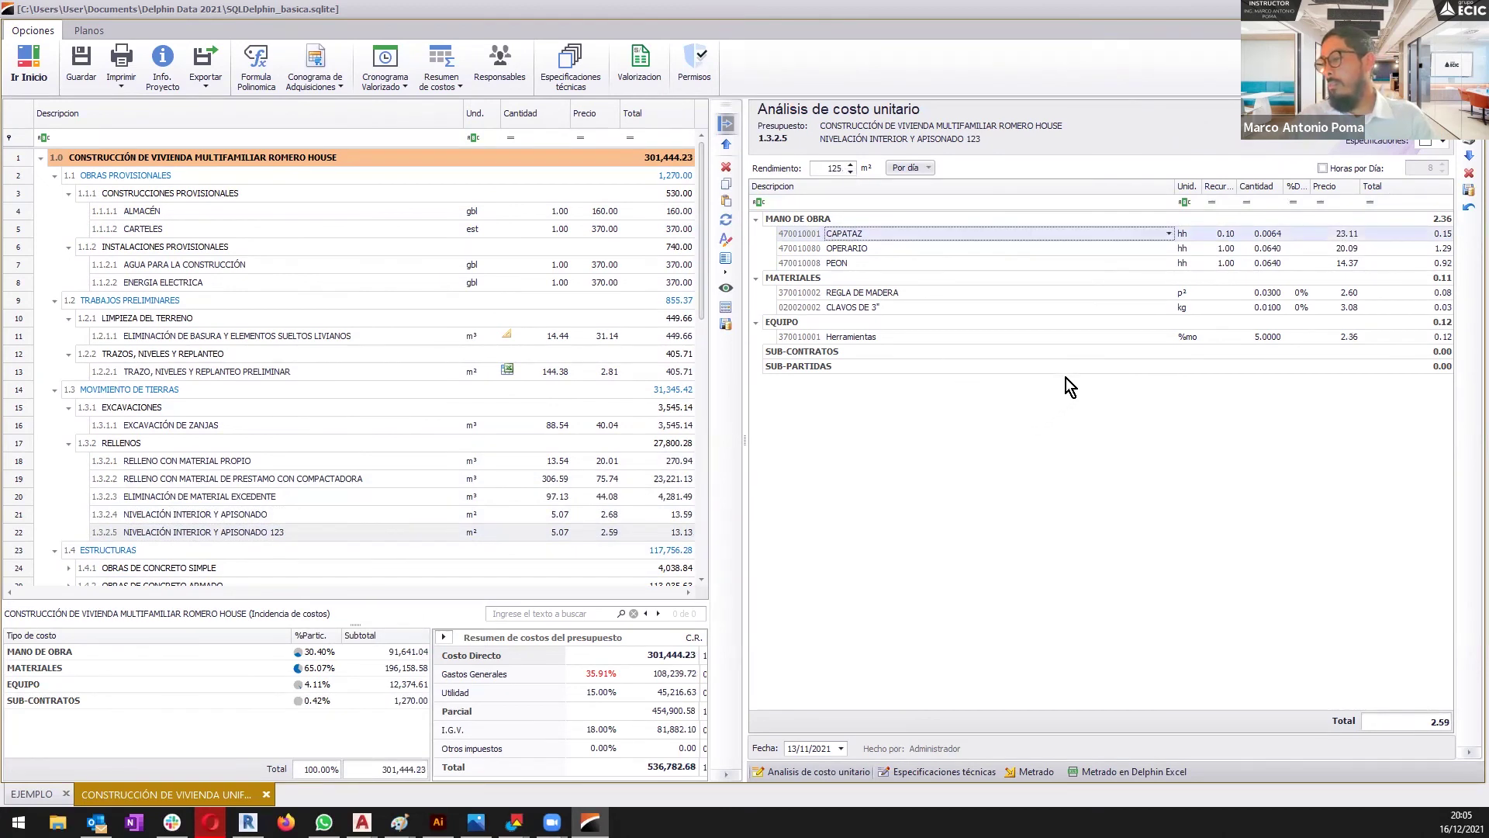
- Set the CAPATAZ price to 18.00 in partida 1.3.2.5, updating only the selected cost
{"action": "left_click", "coordinate": [1251, 237]}
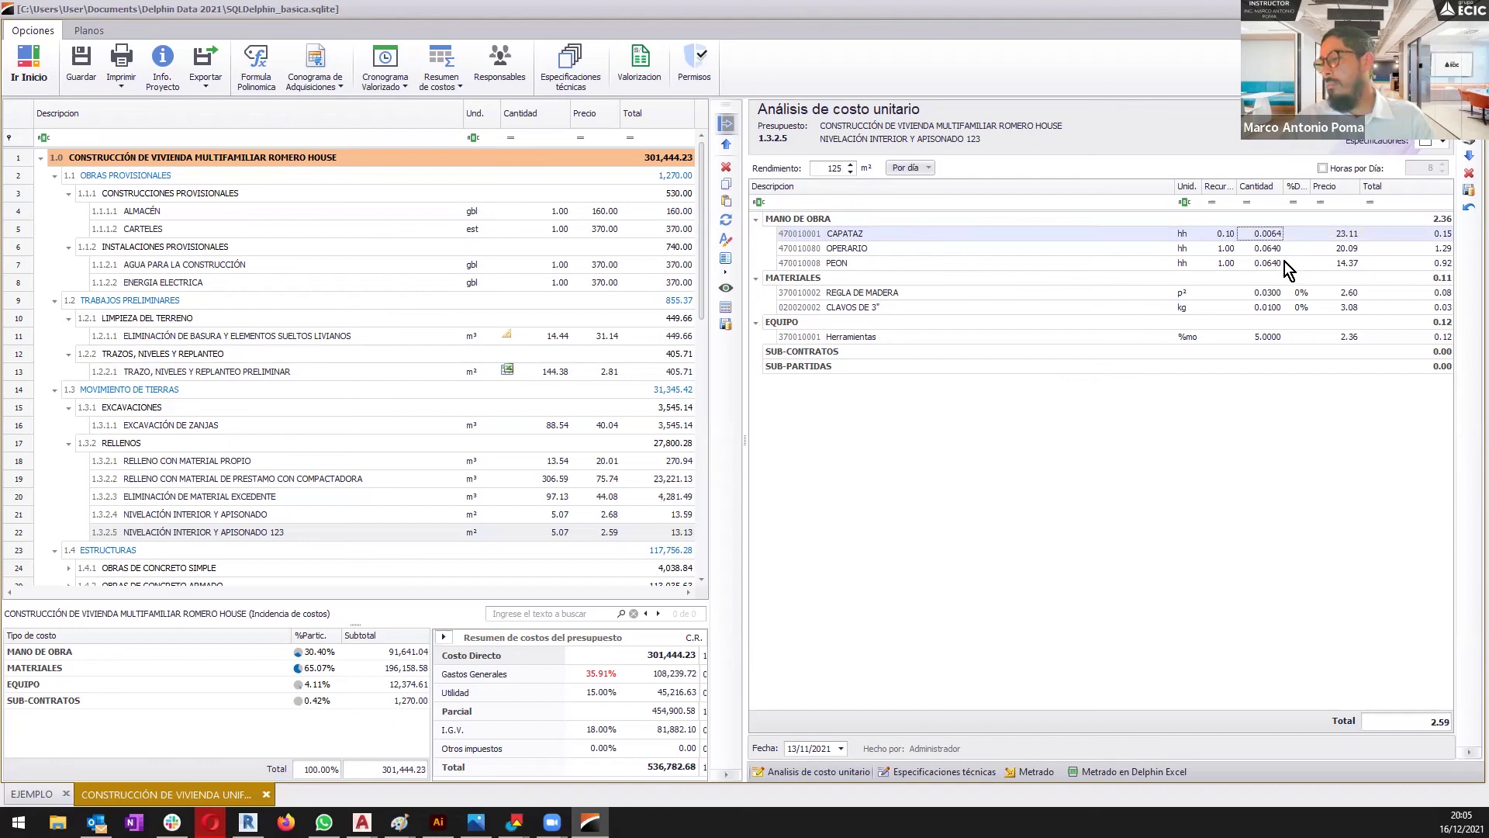
{"action": "left_click", "coordinate": [1341, 235]}
{"action": "left_click", "coordinate": [1353, 235]}
{"action": "type", "text": "18.00"}
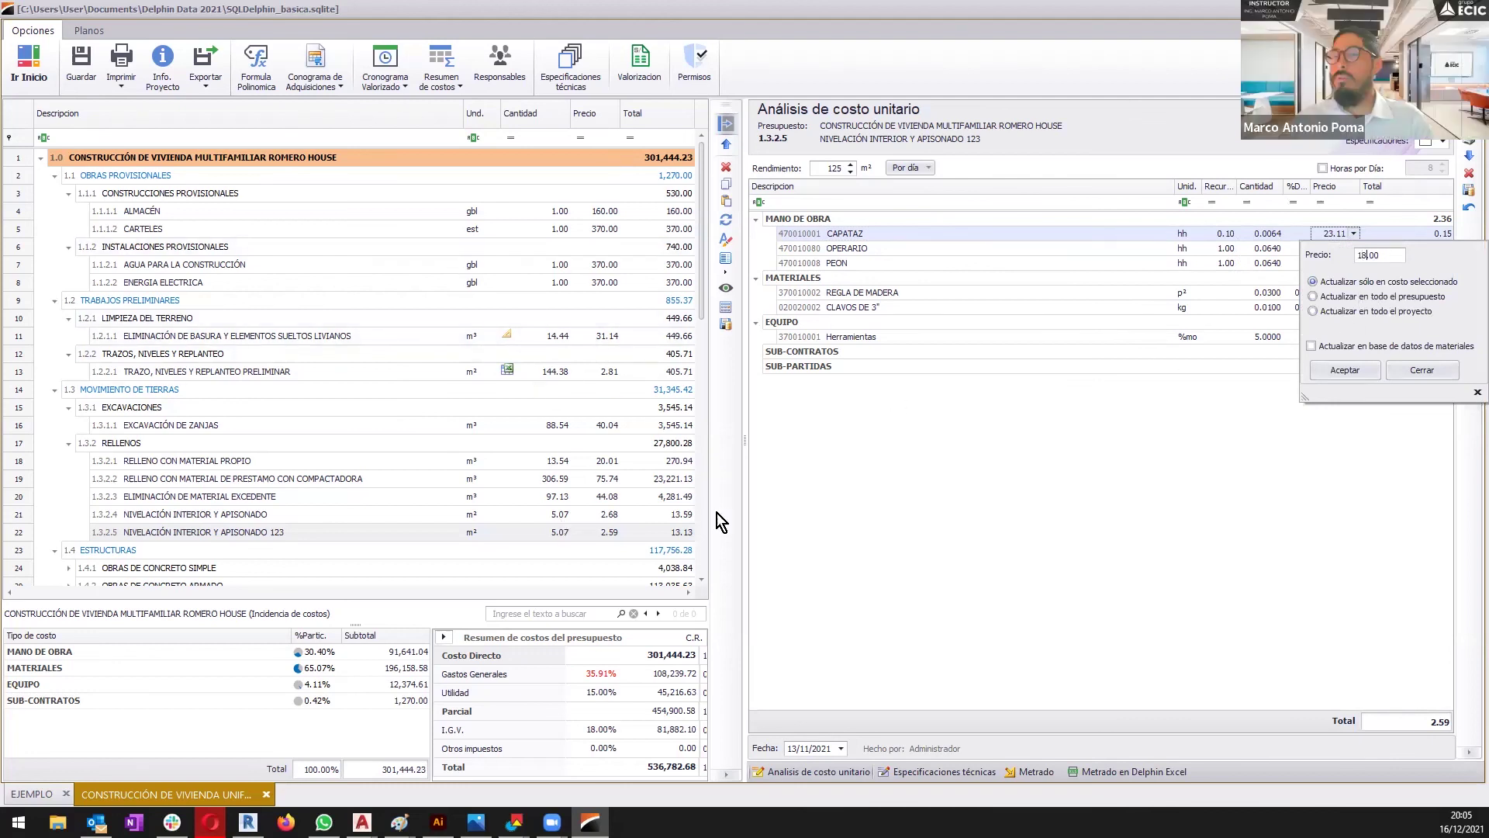
{"action": "left_click", "coordinate": [1366, 370]}
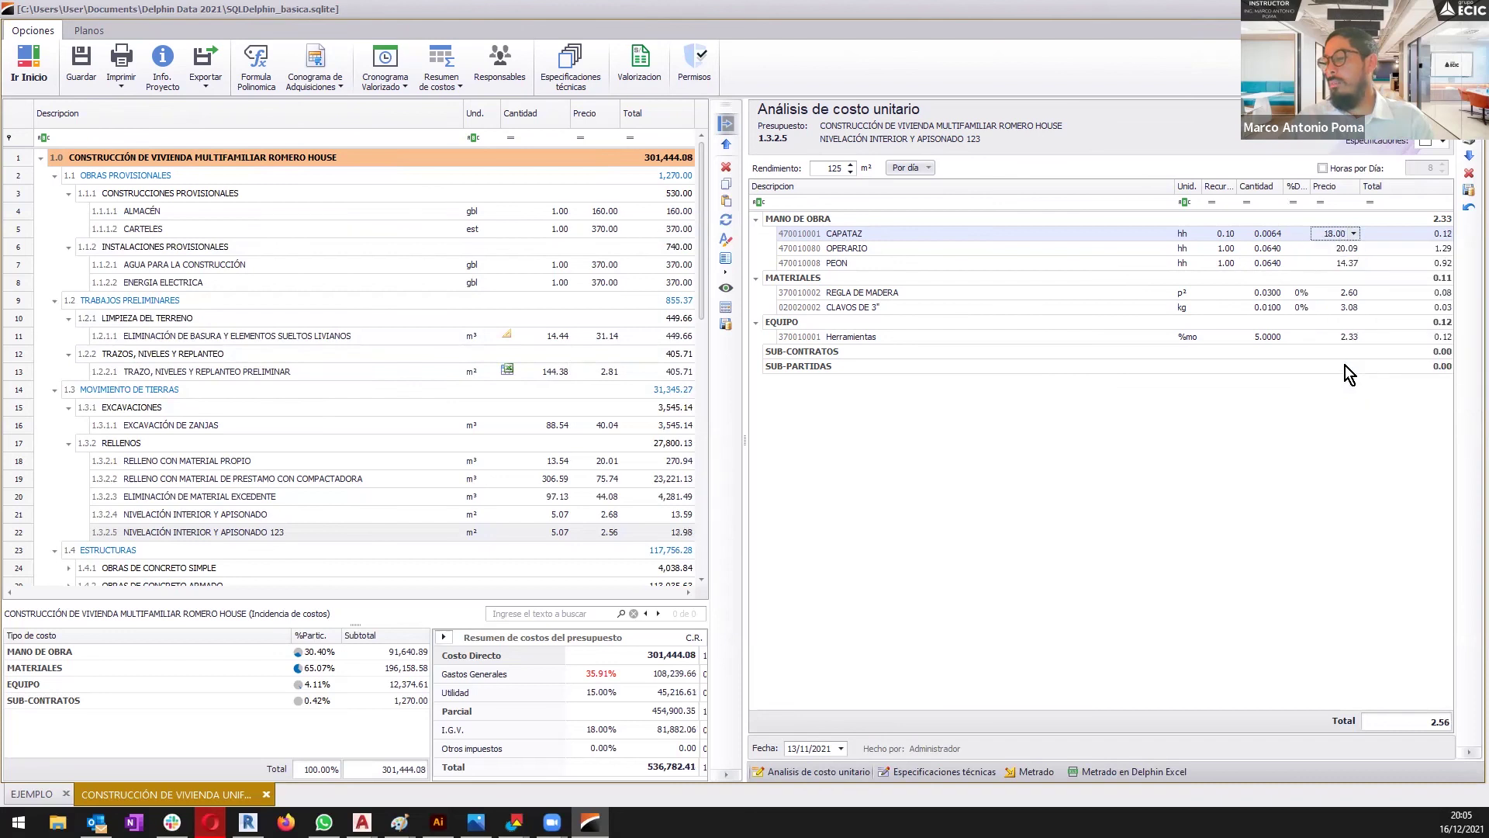
- Compare the unit cost analyses of partidas 1.3.2.4 and 1.3.2.5, and view the insumos list of ESTRUCTURAS
{"action": "left_click", "coordinate": [547, 504]}
{"action": "left_click", "coordinate": [349, 514]}
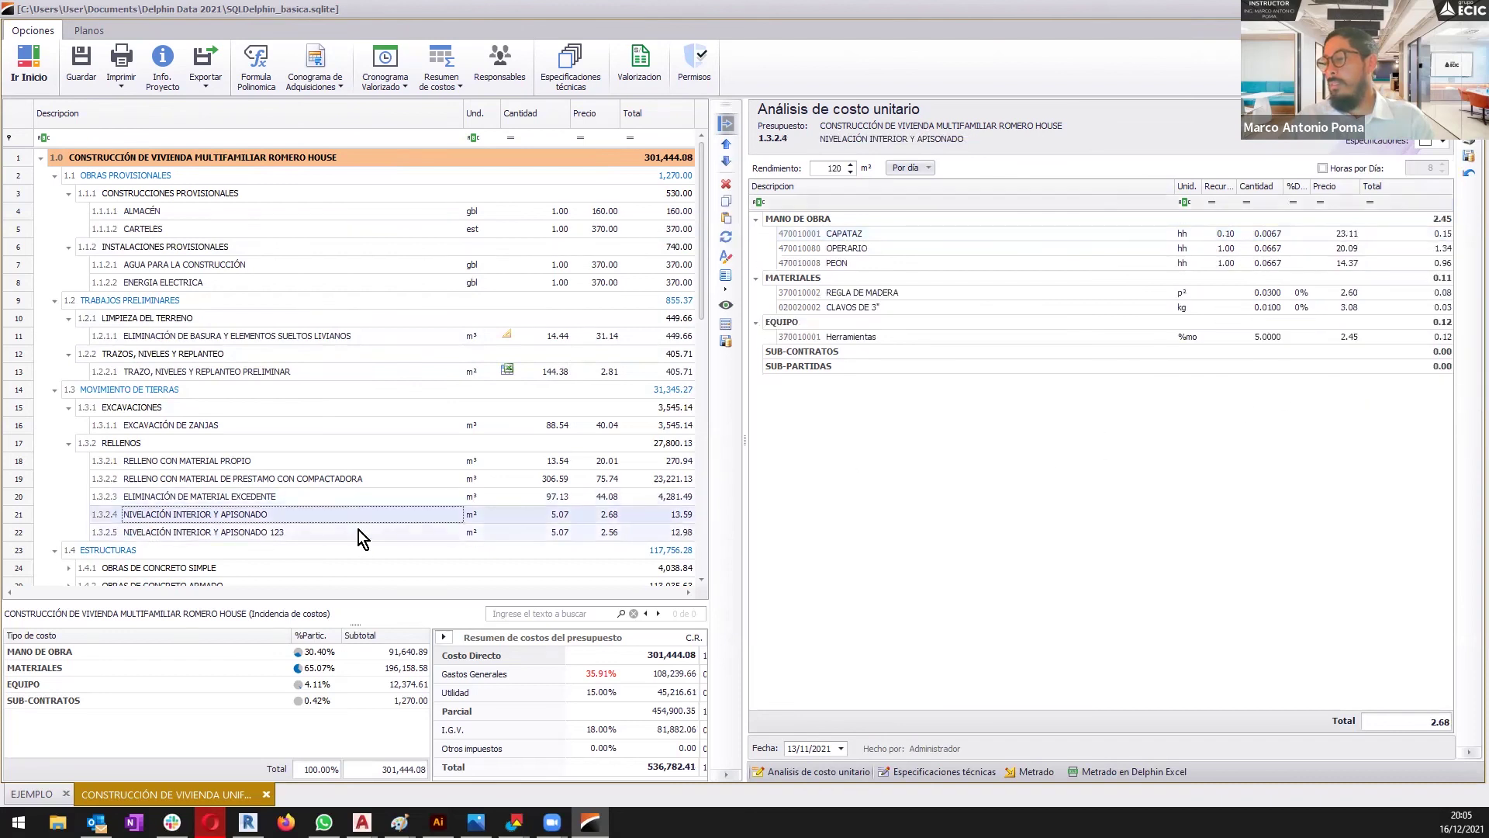
{"action": "left_click", "coordinate": [358, 531]}
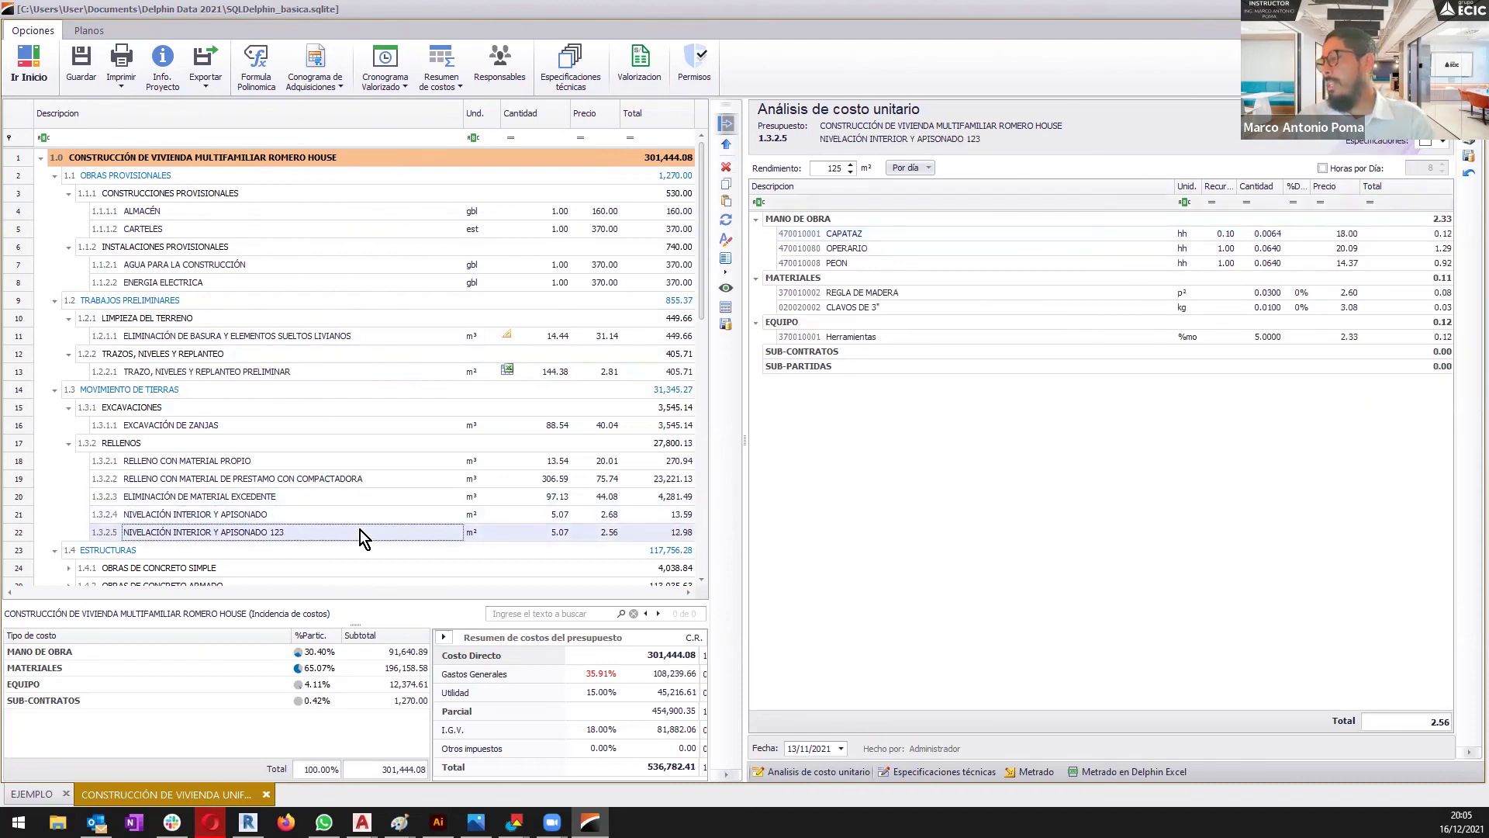
{"action": "scroll", "coordinate": [360, 529], "scroll_direction": "down", "scroll_amount": 1}
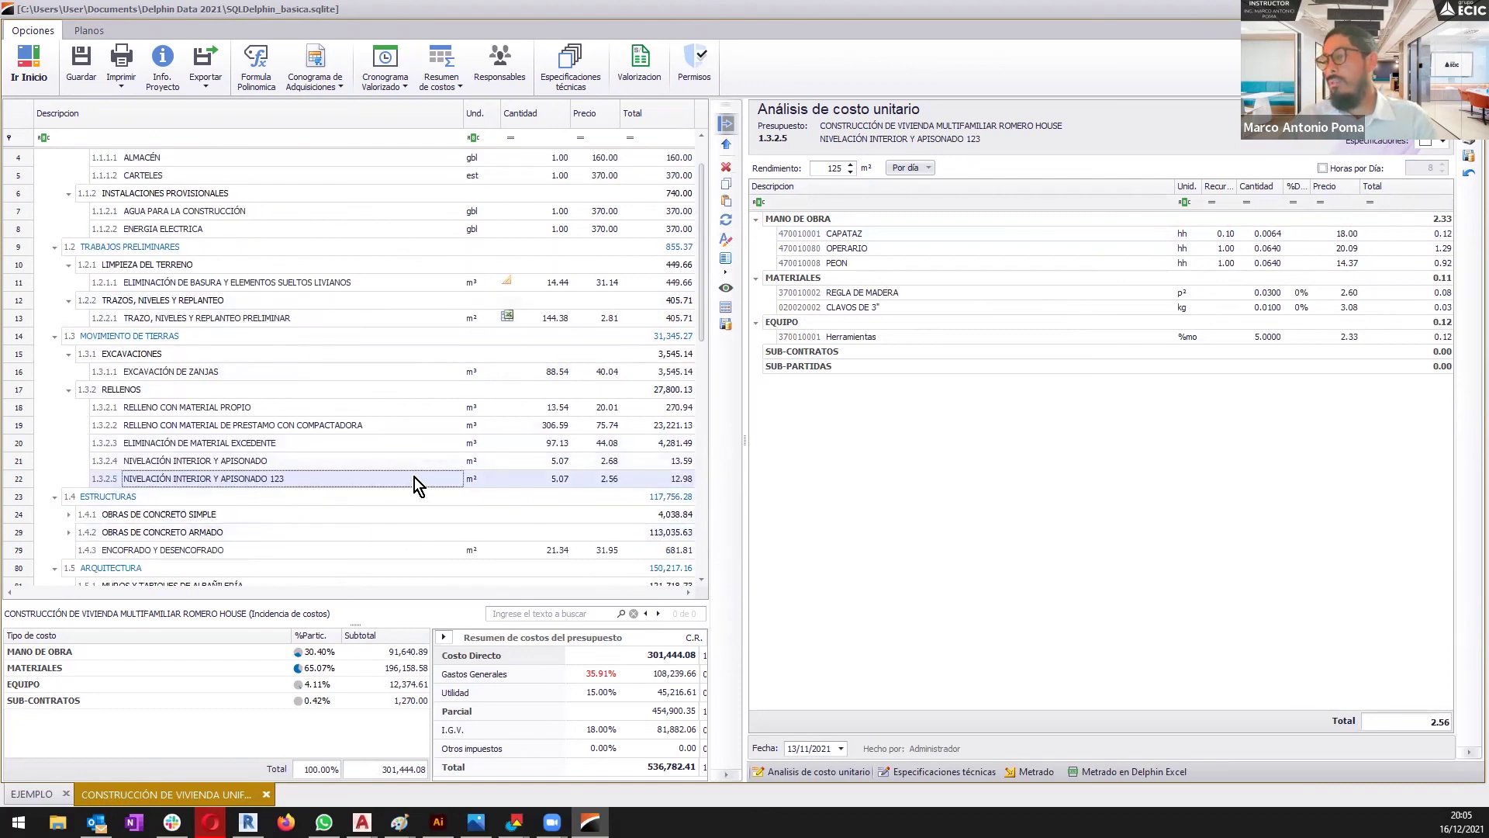
{"action": "left_click", "coordinate": [386, 500]}
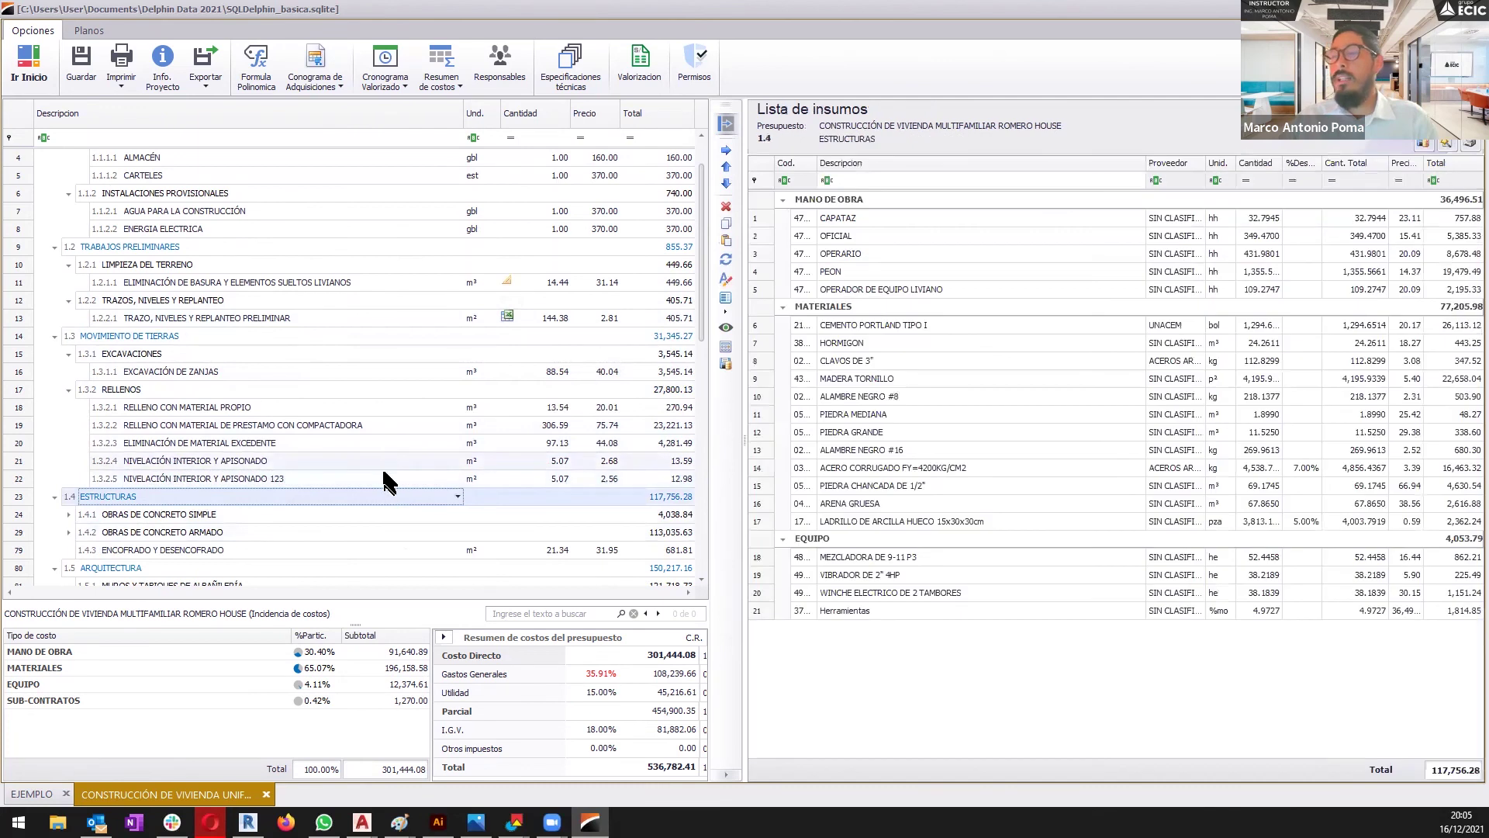
{"action": "left_click", "coordinate": [388, 480]}
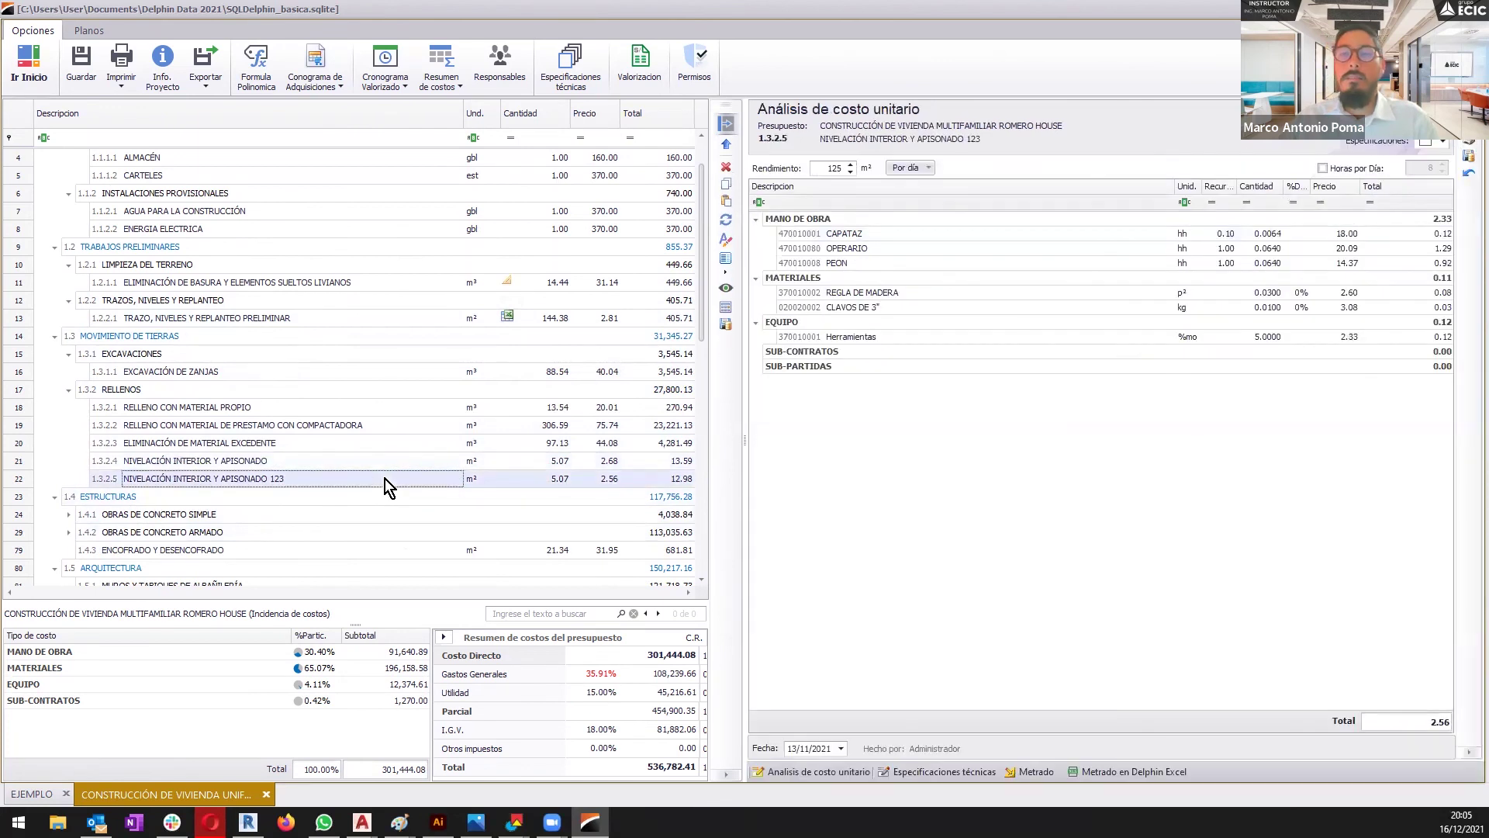